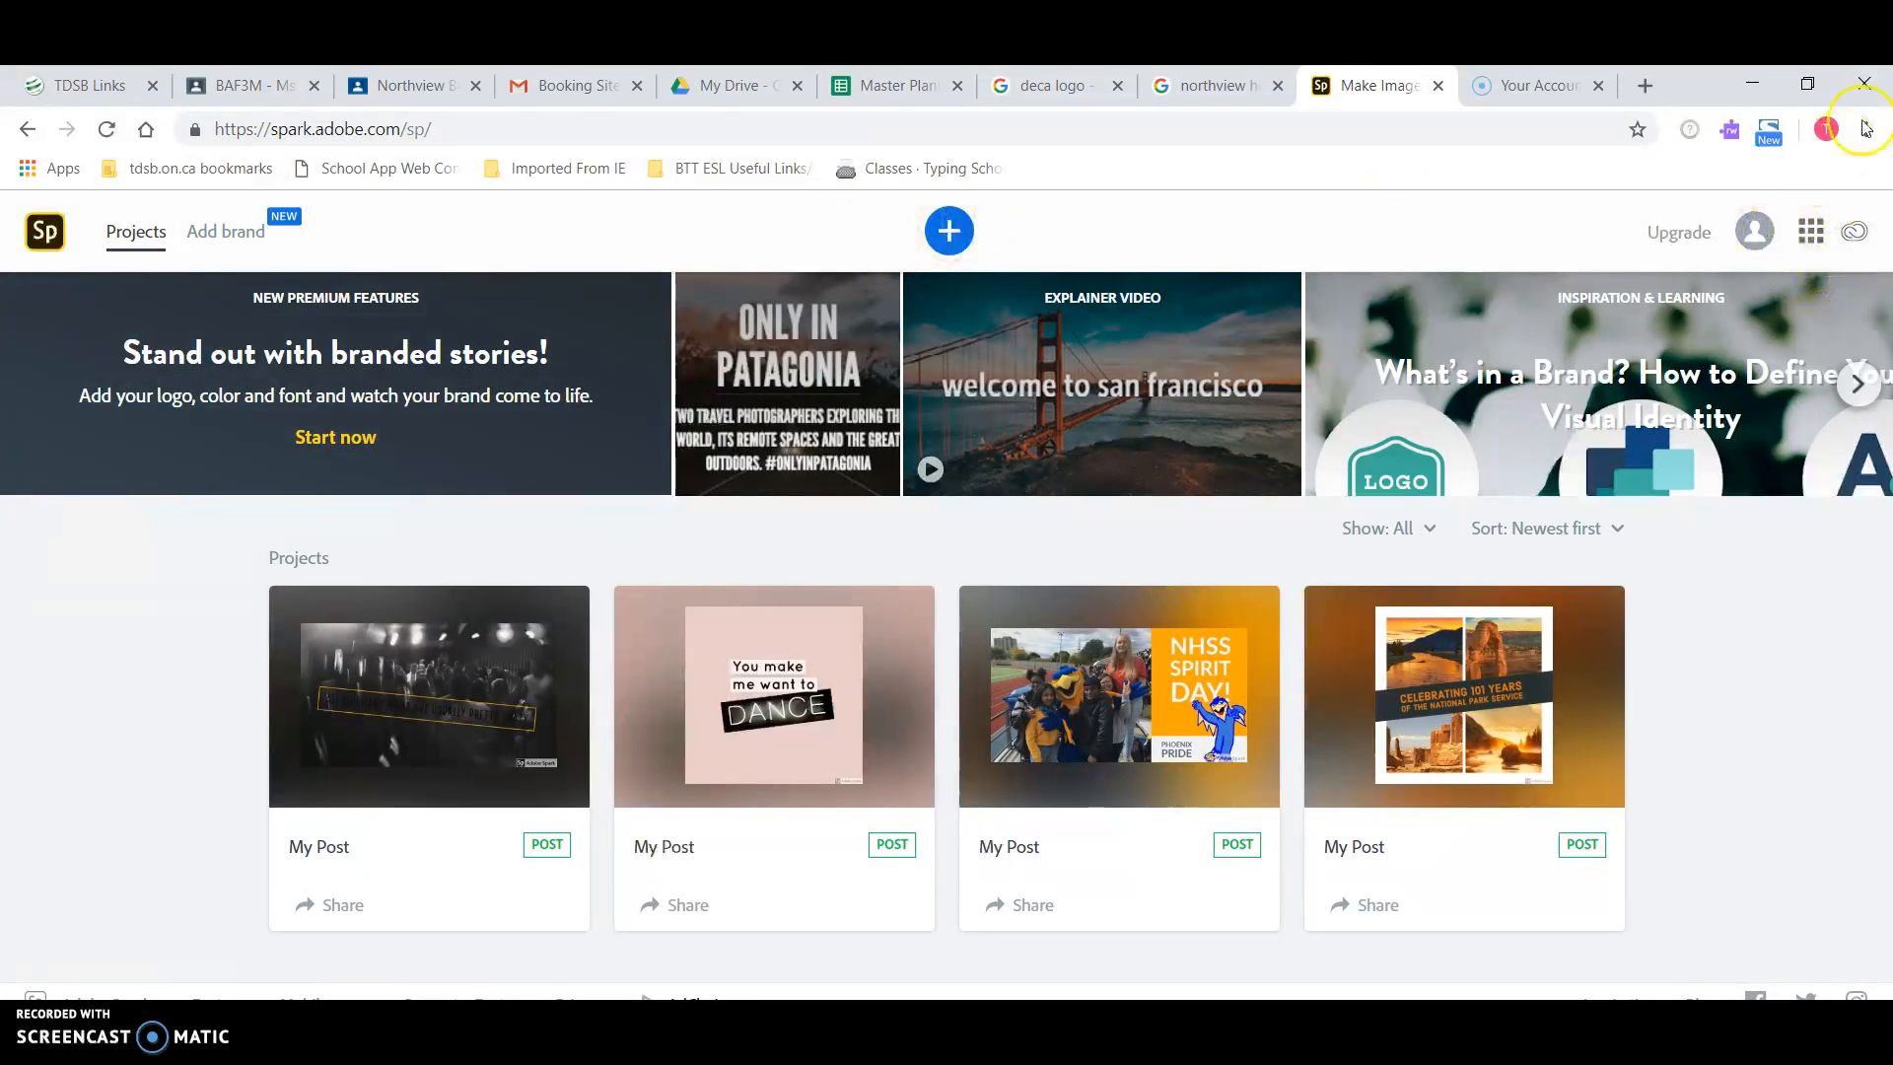
Step: Start a new post from the cat-and-dog 'Adopt Don't Shop' flyer template under Champion your cause
click(950, 233)
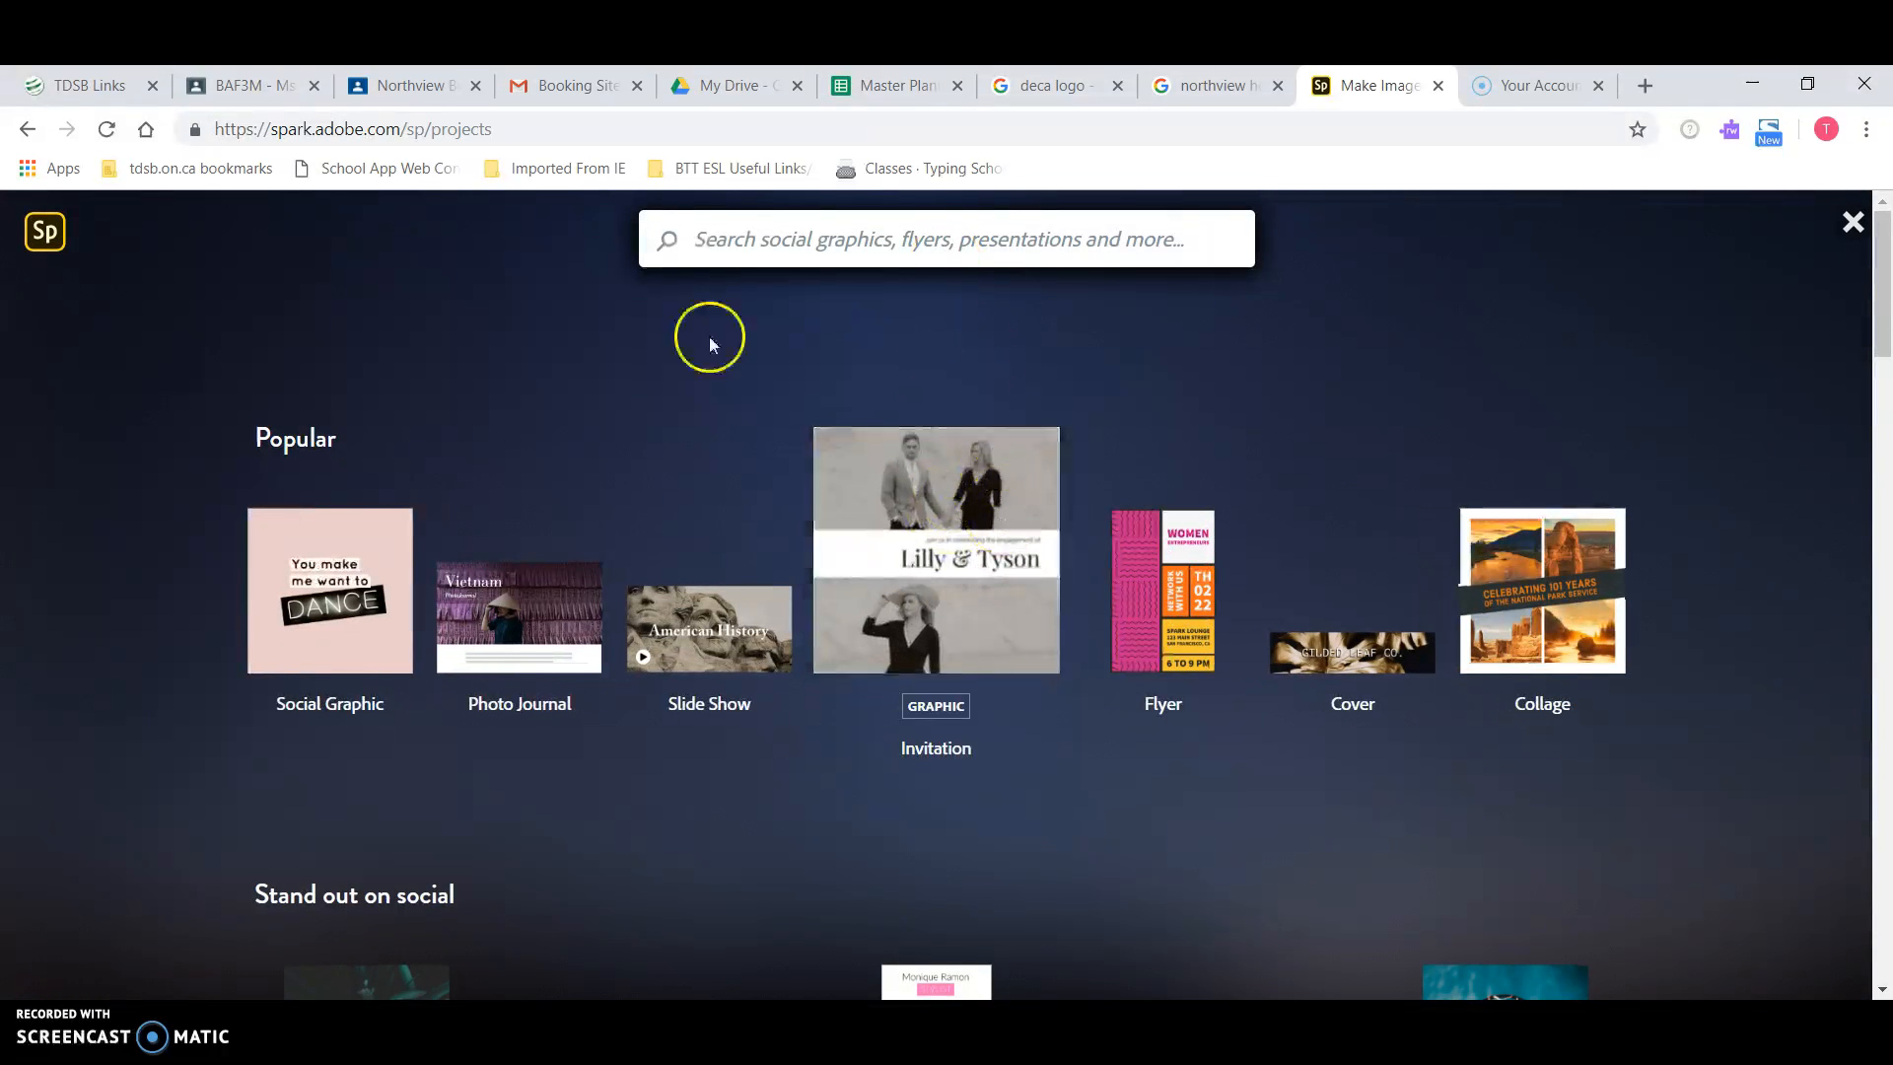
scroll(920, 778, down, 15)
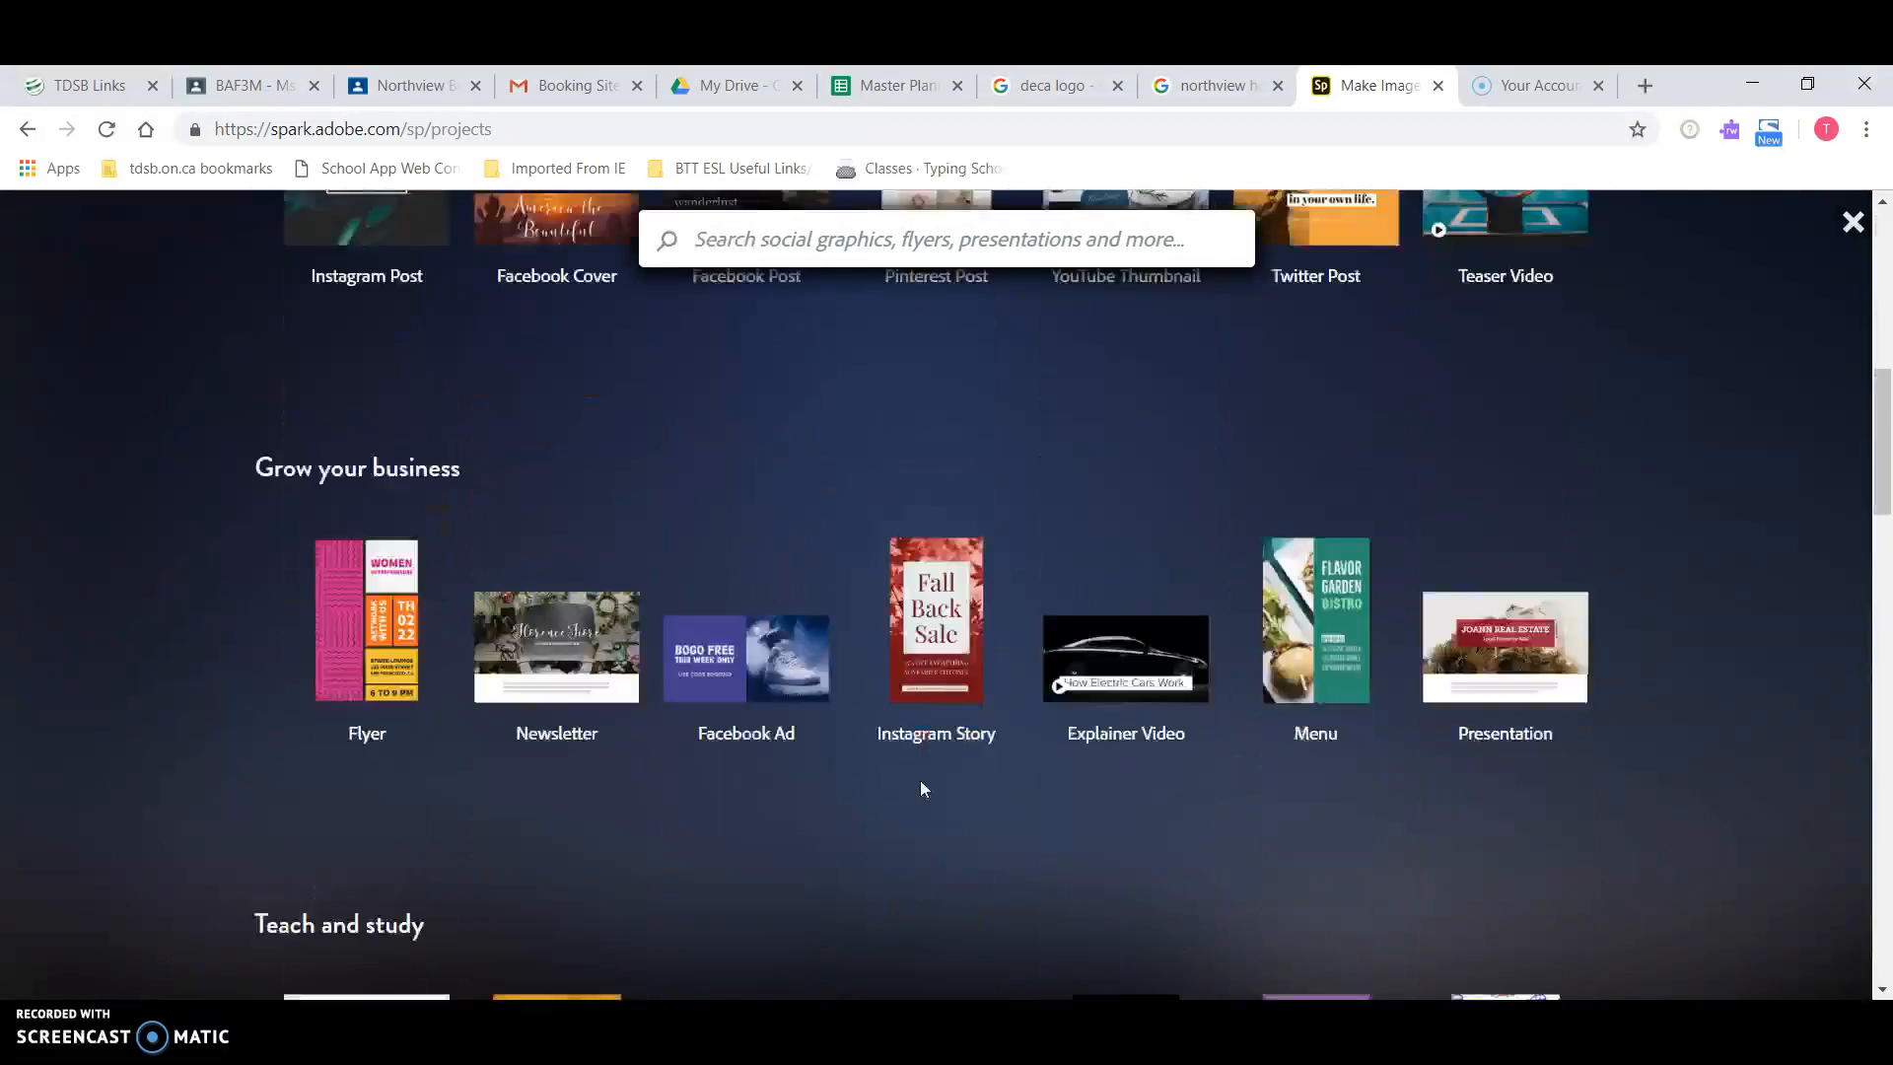
scroll(920, 788, down, 1)
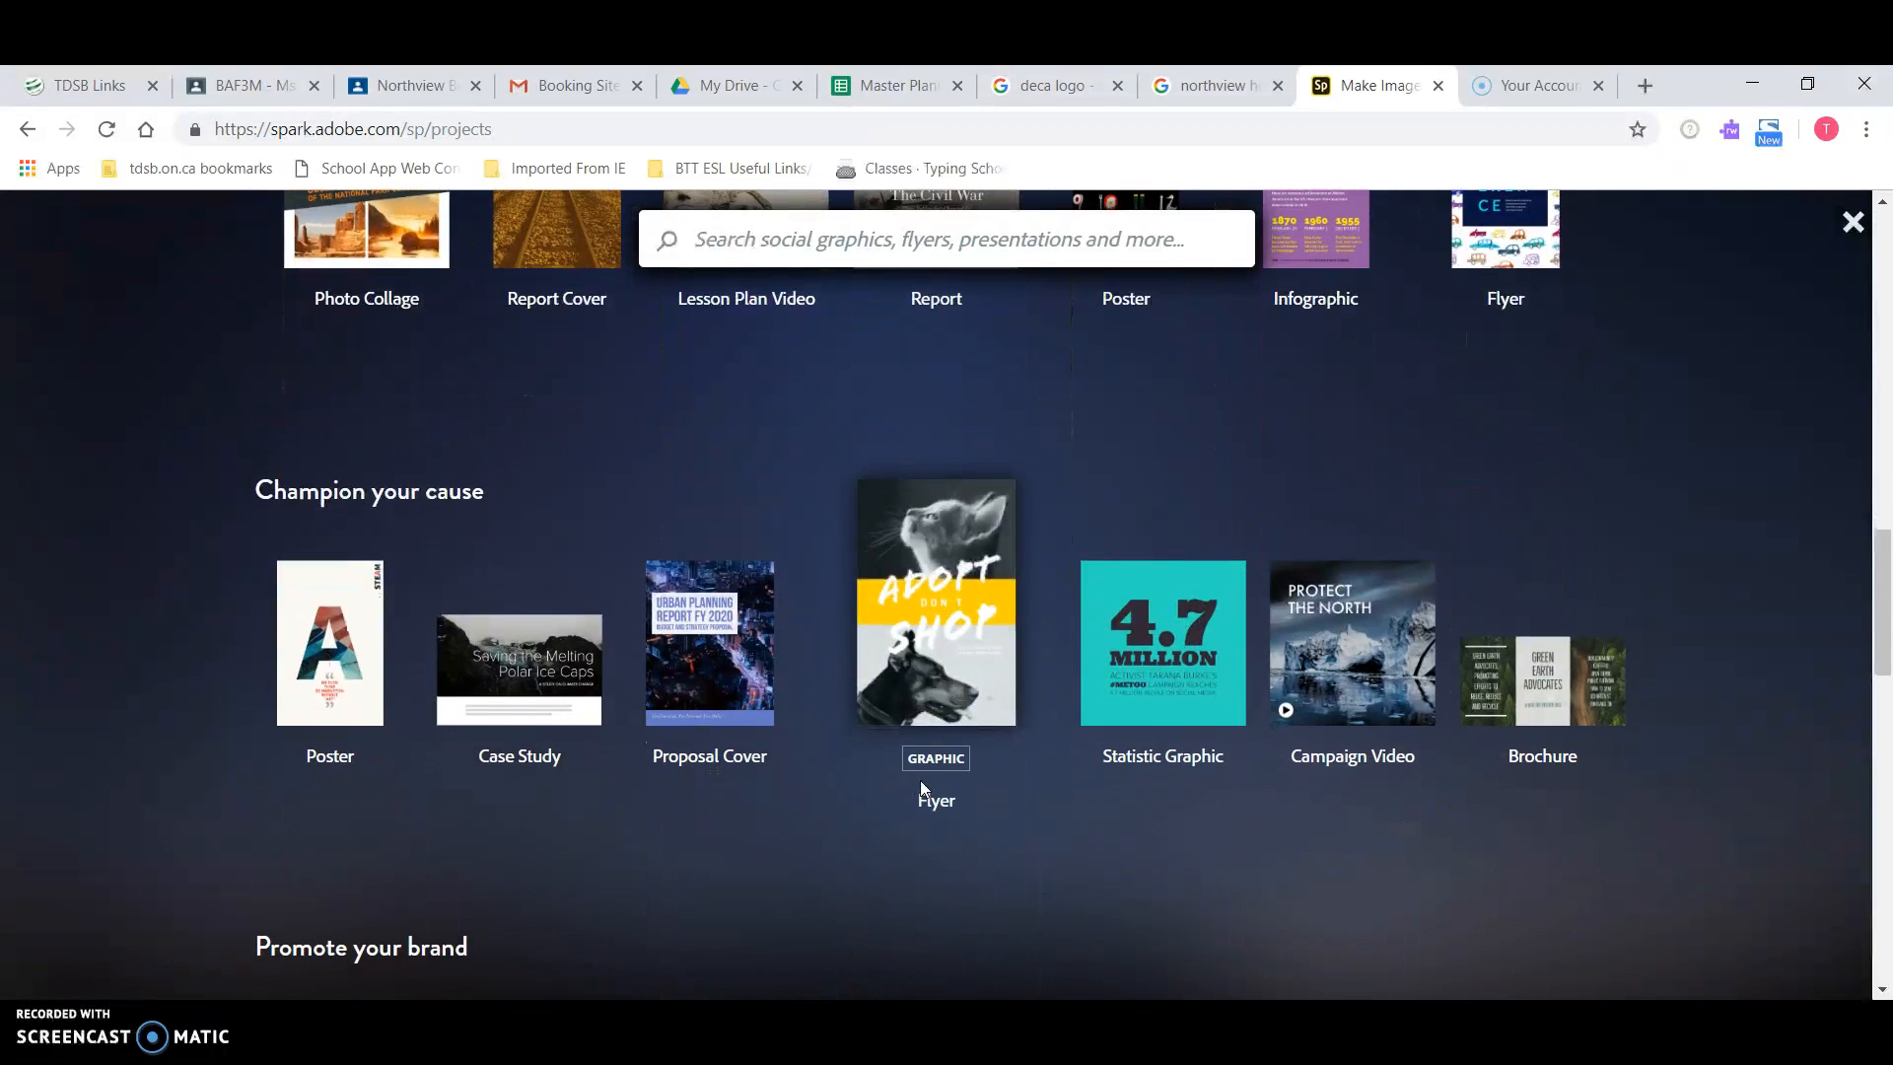
click(953, 605)
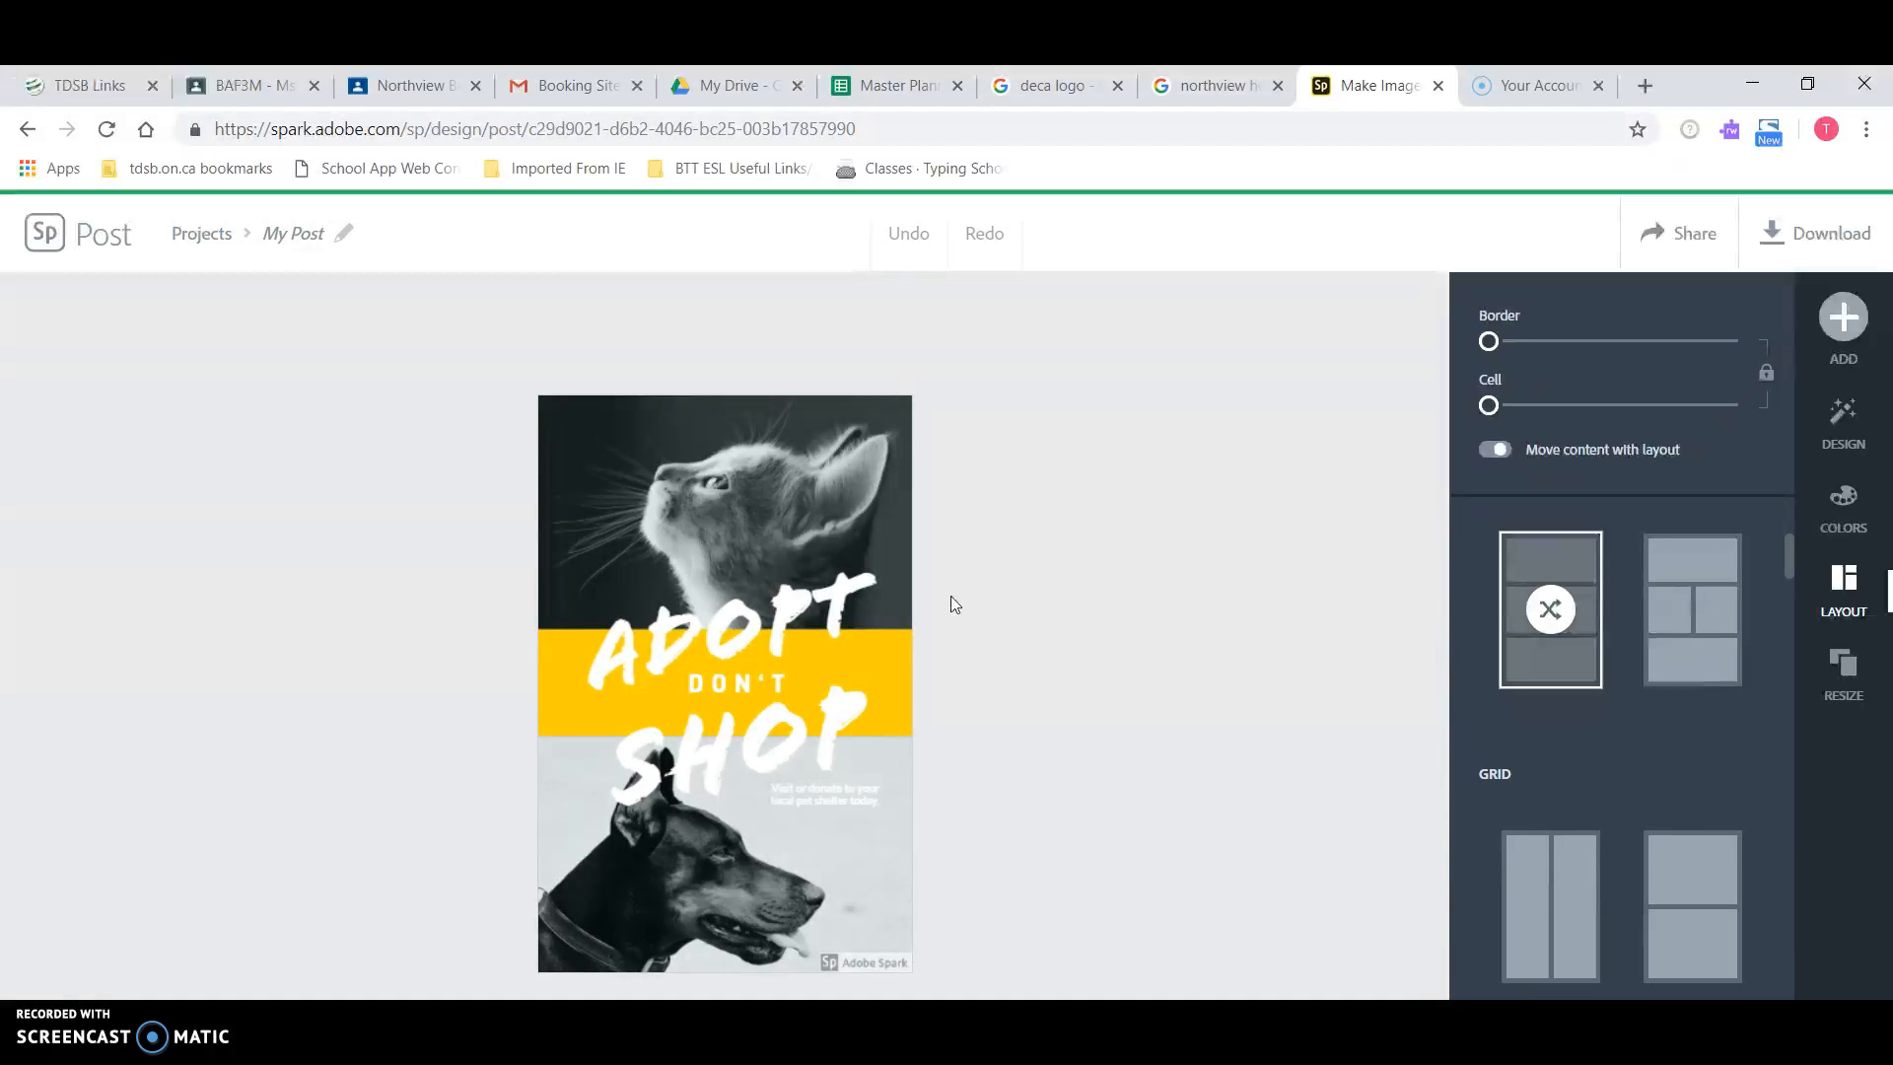
click(742, 621)
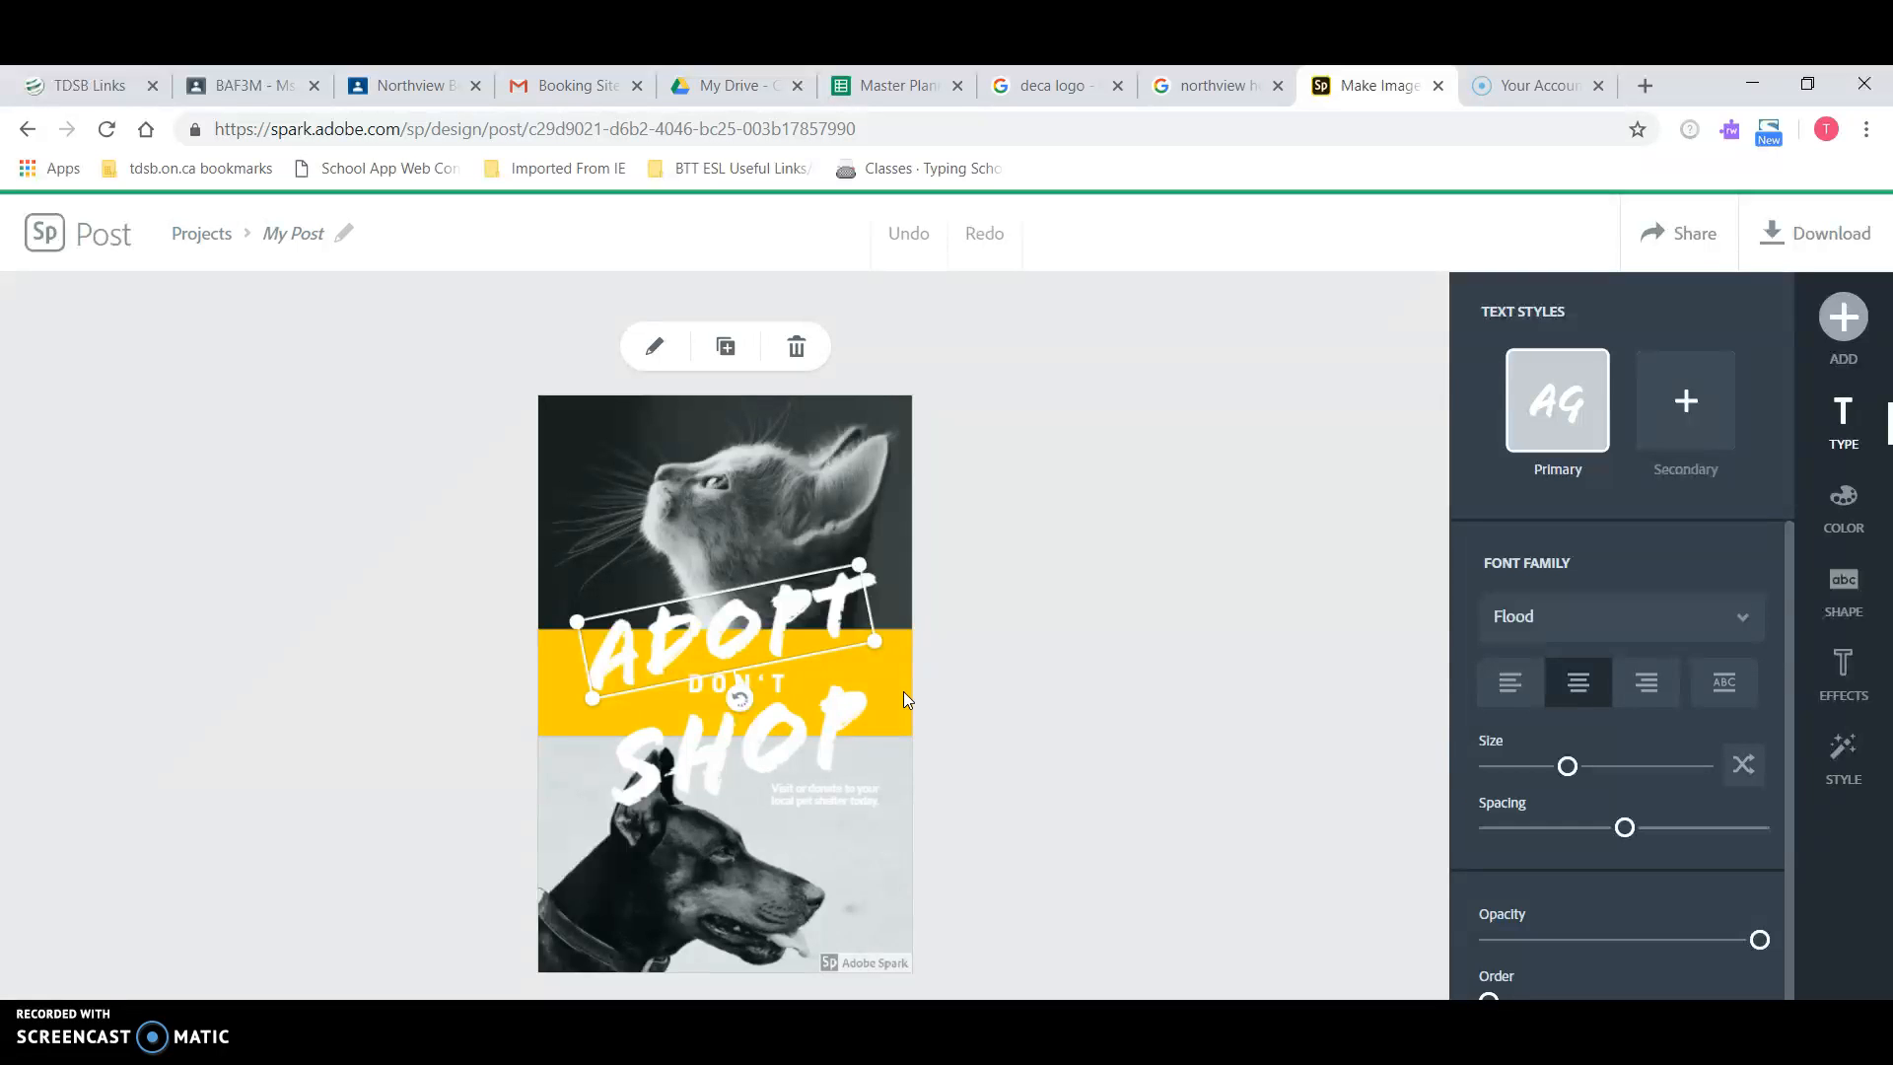
click(844, 473)
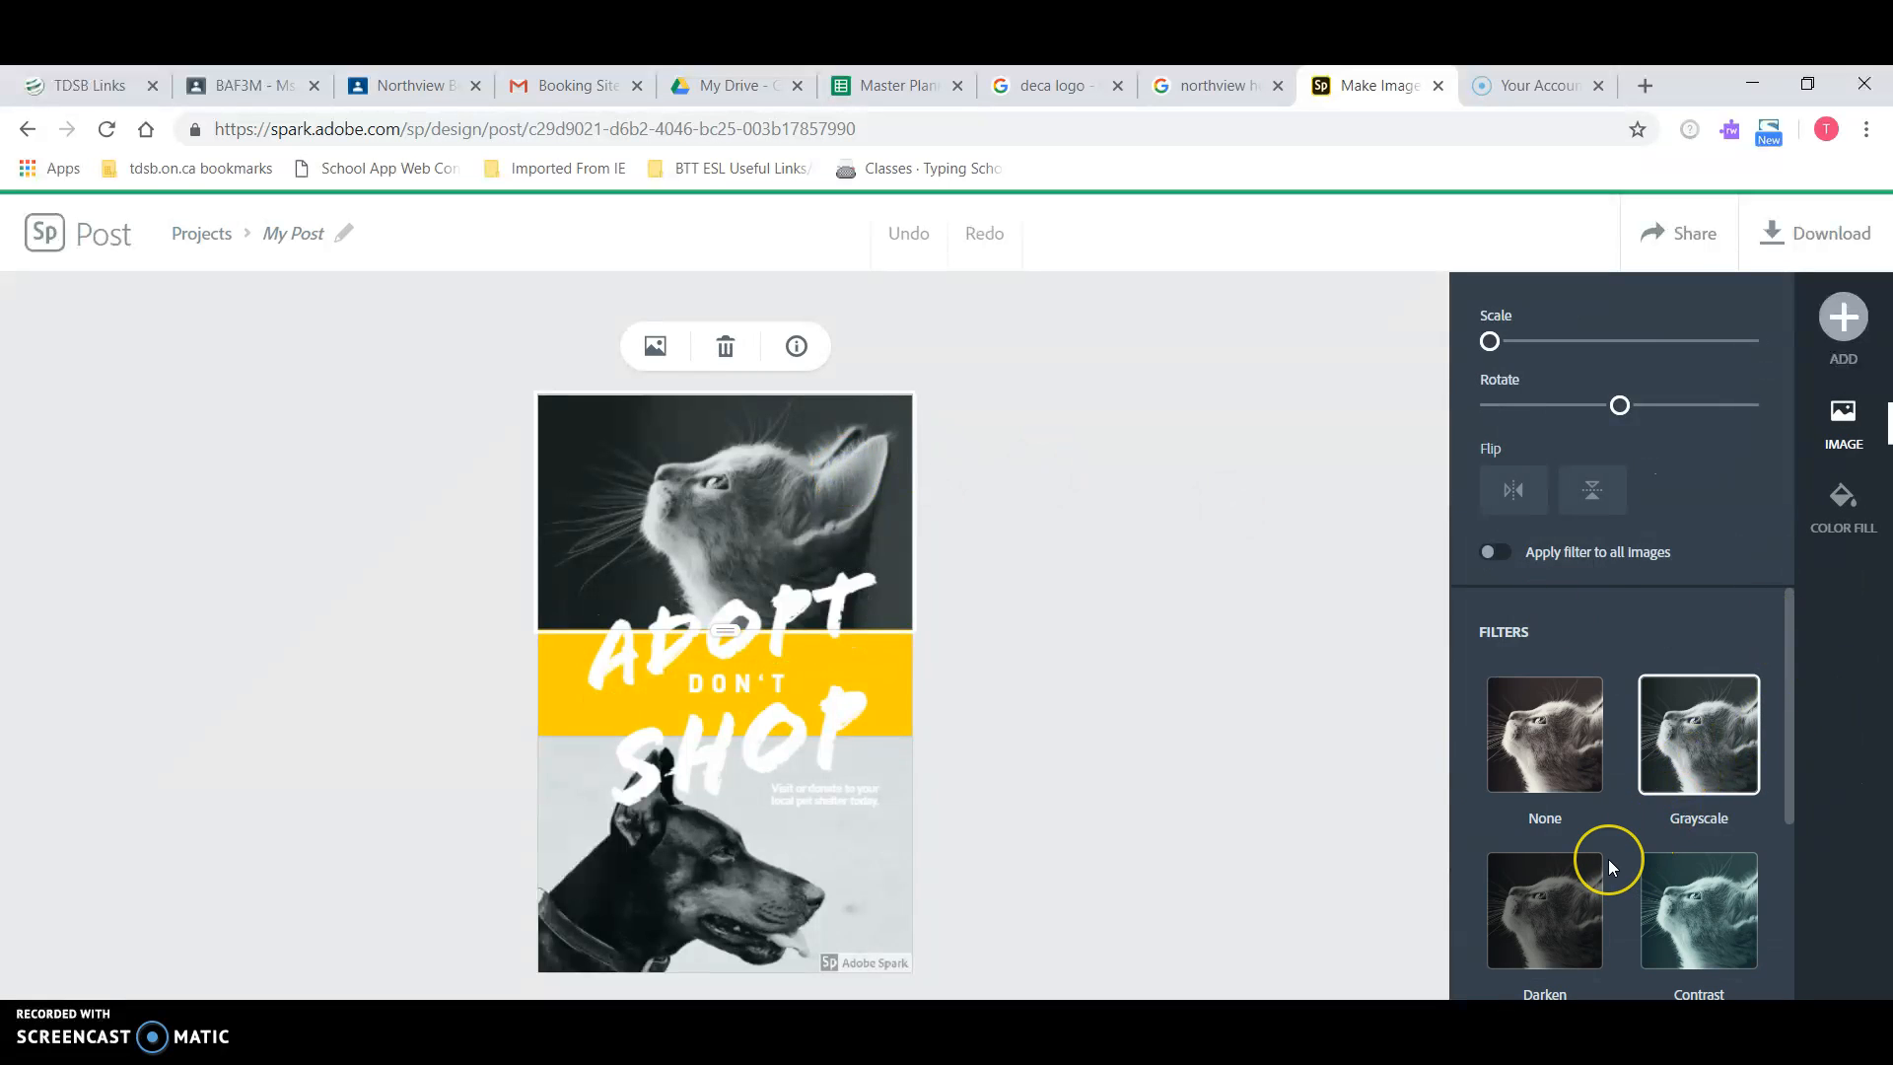
scroll(1607, 860, down, 4)
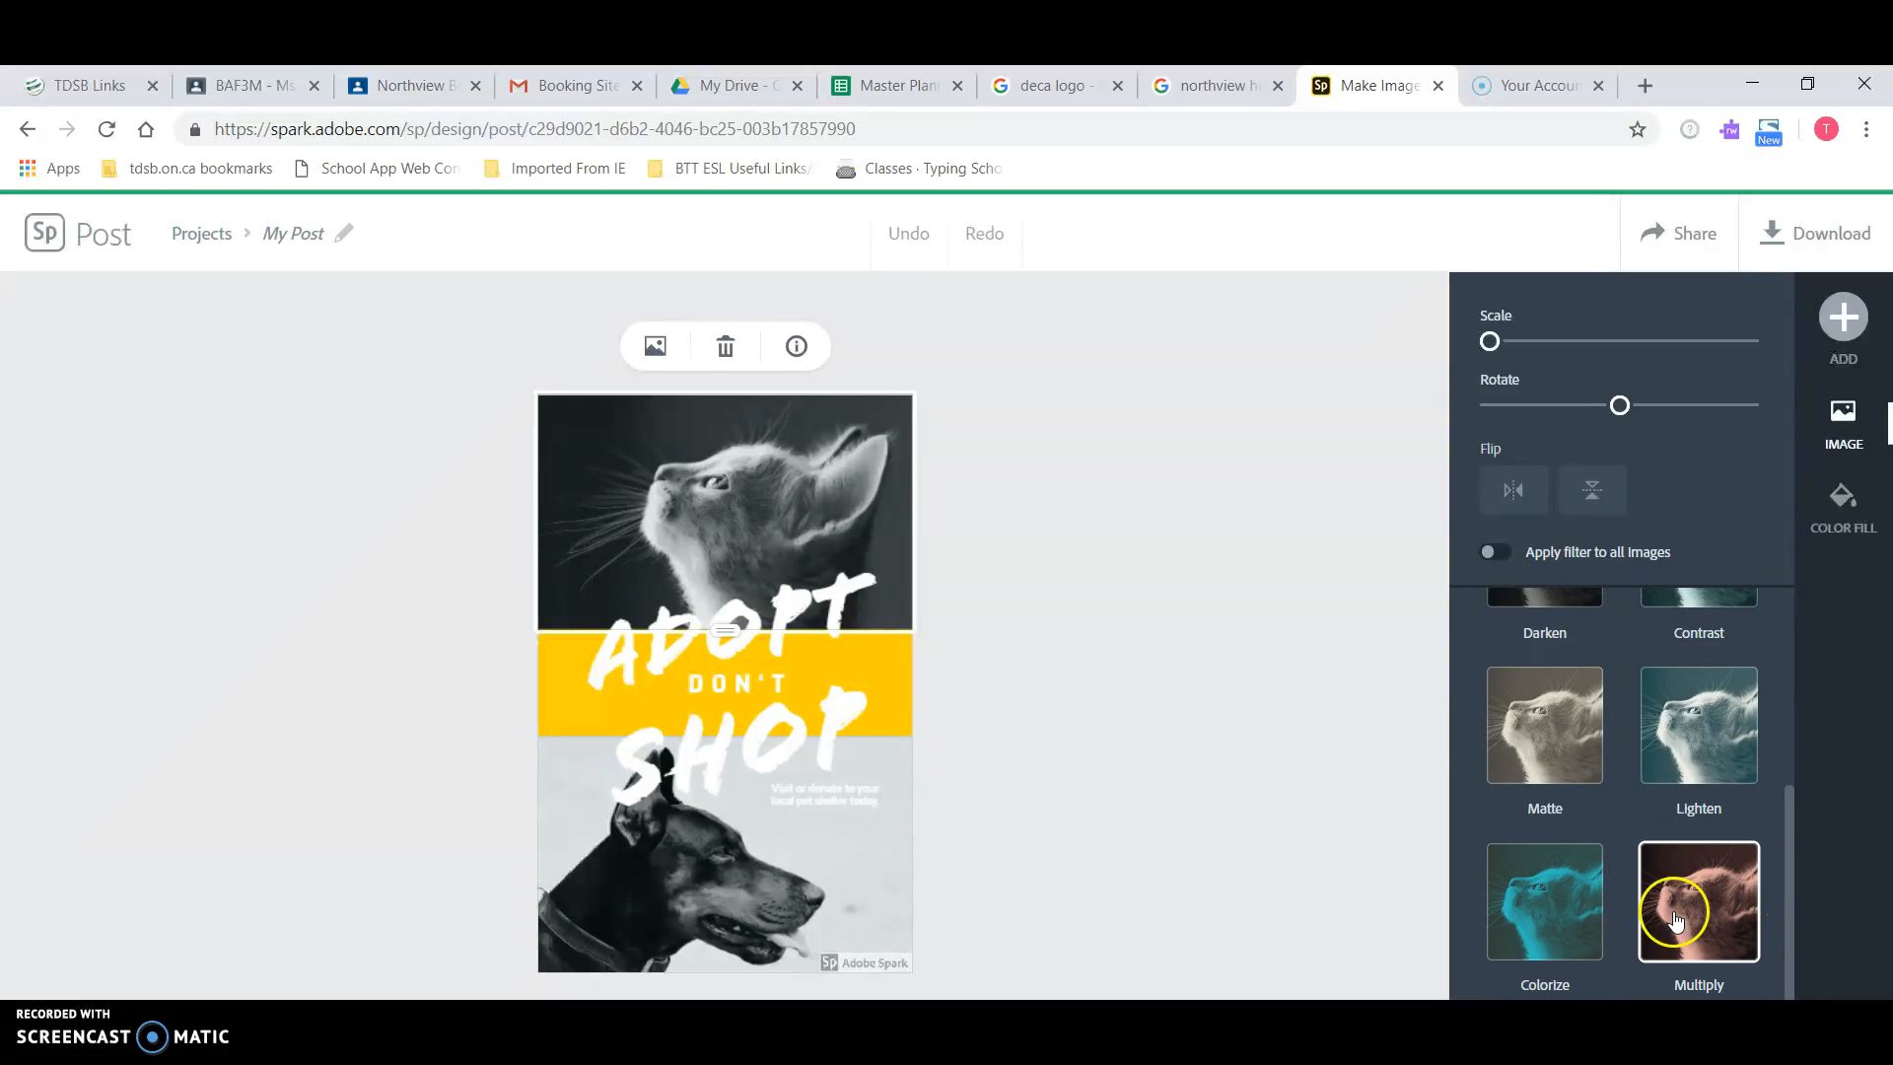
scroll(1635, 814, up, 4)
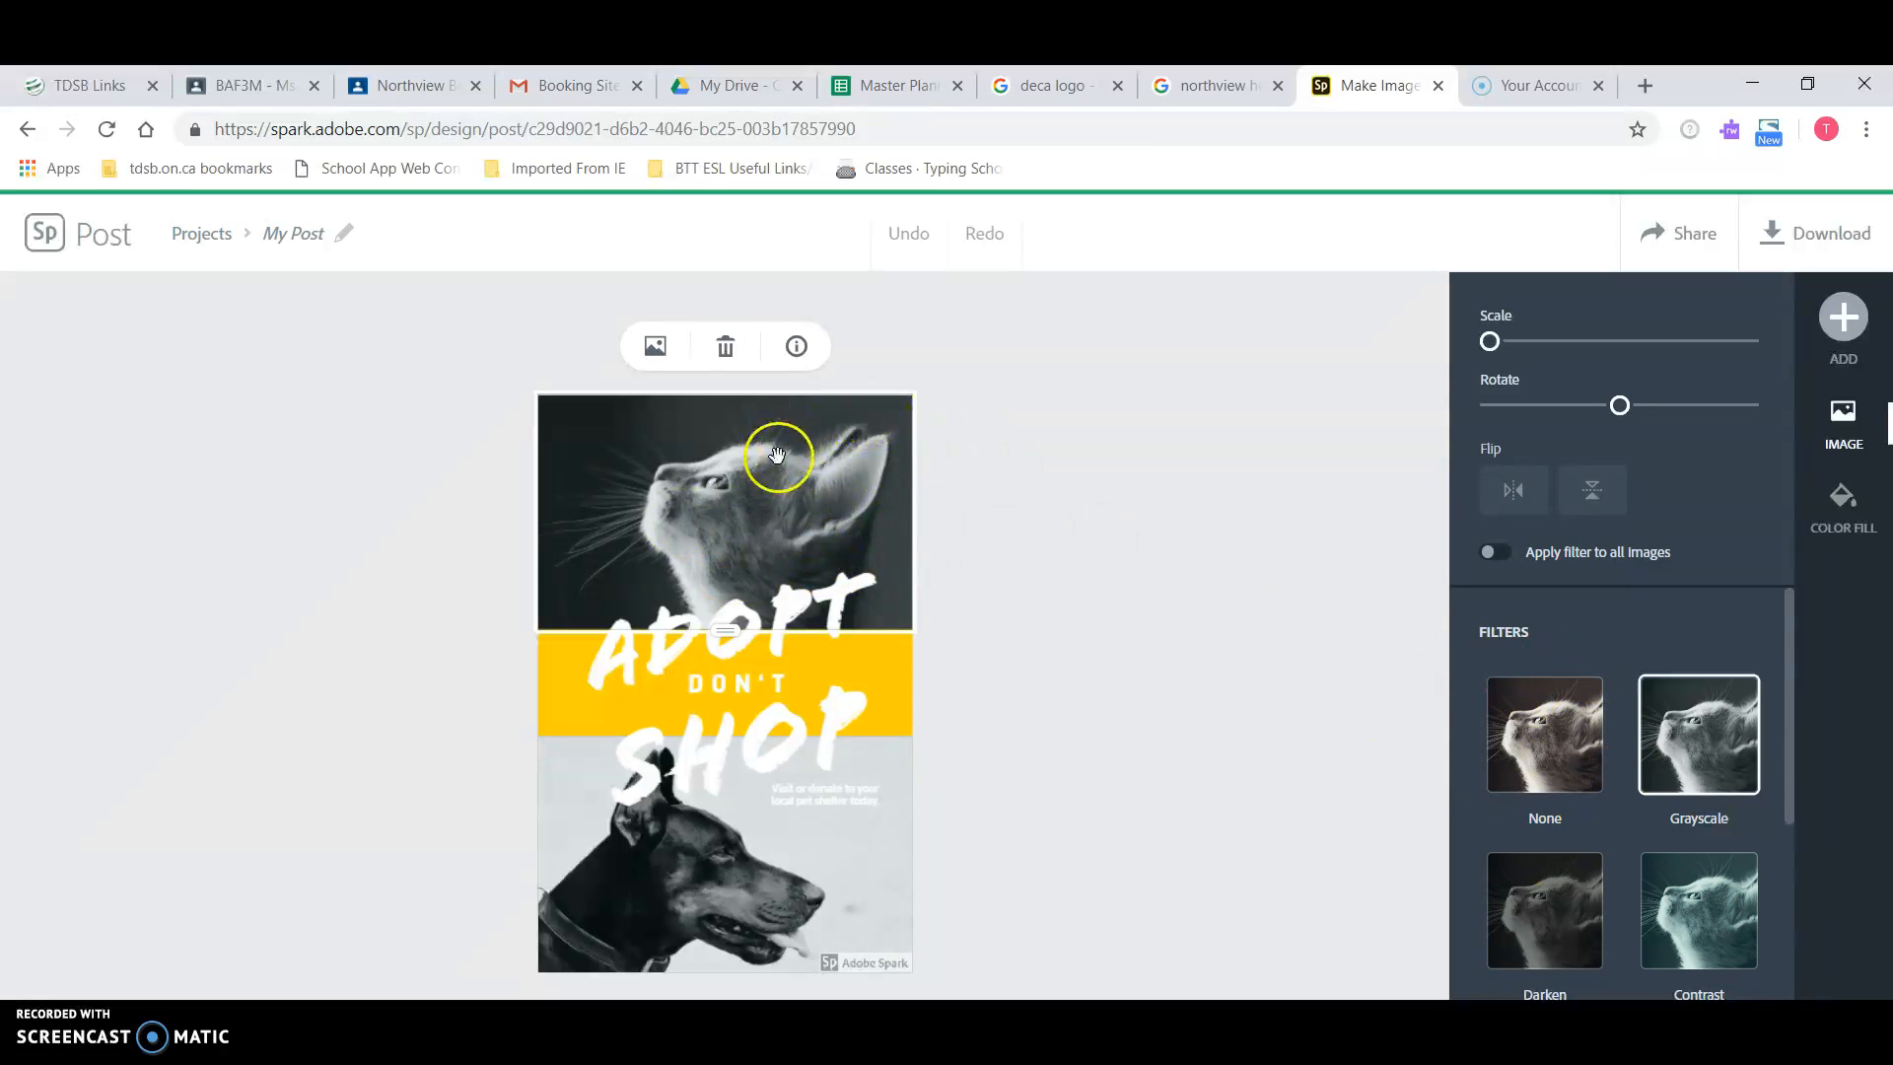
Step: Browse free replacement photos for the cat, then bring up the Add photos panel with Upload photo
click(656, 348)
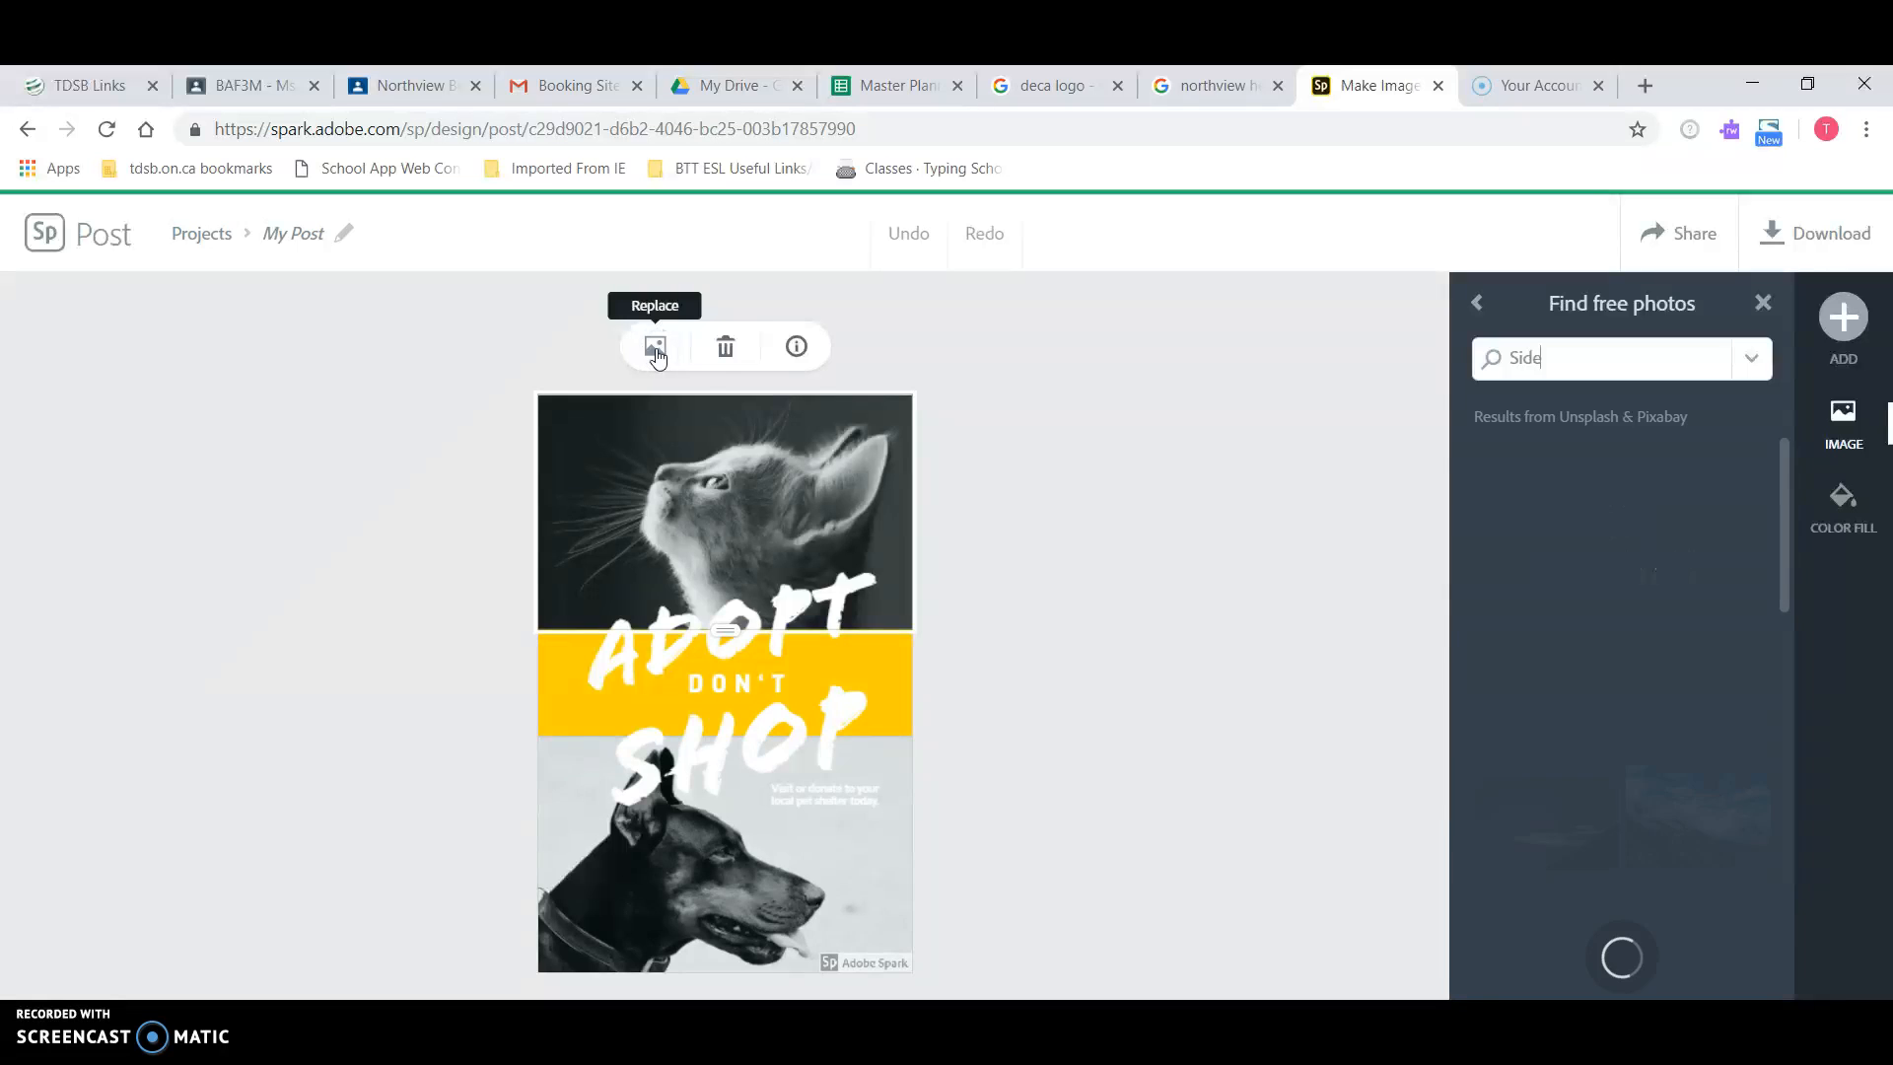
scroll(1606, 775, down, 2)
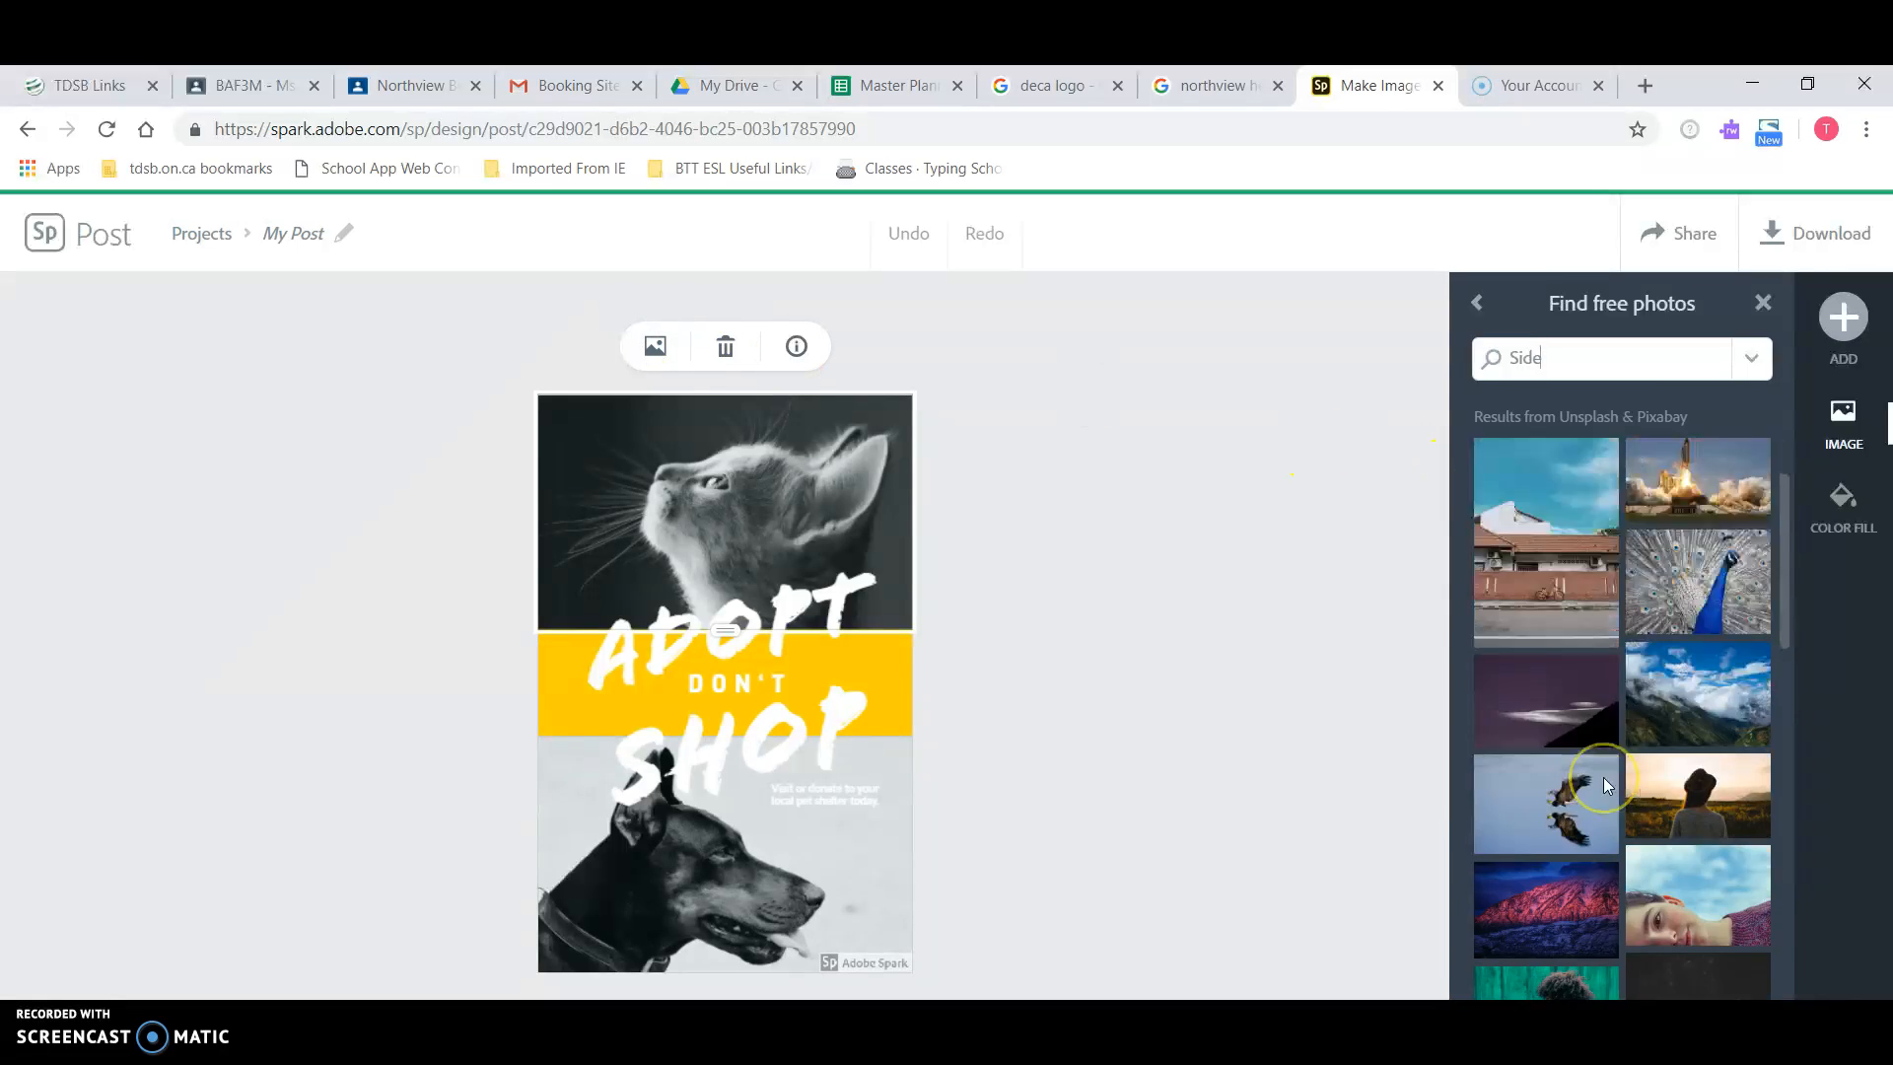
scroll(1605, 779, up, 1)
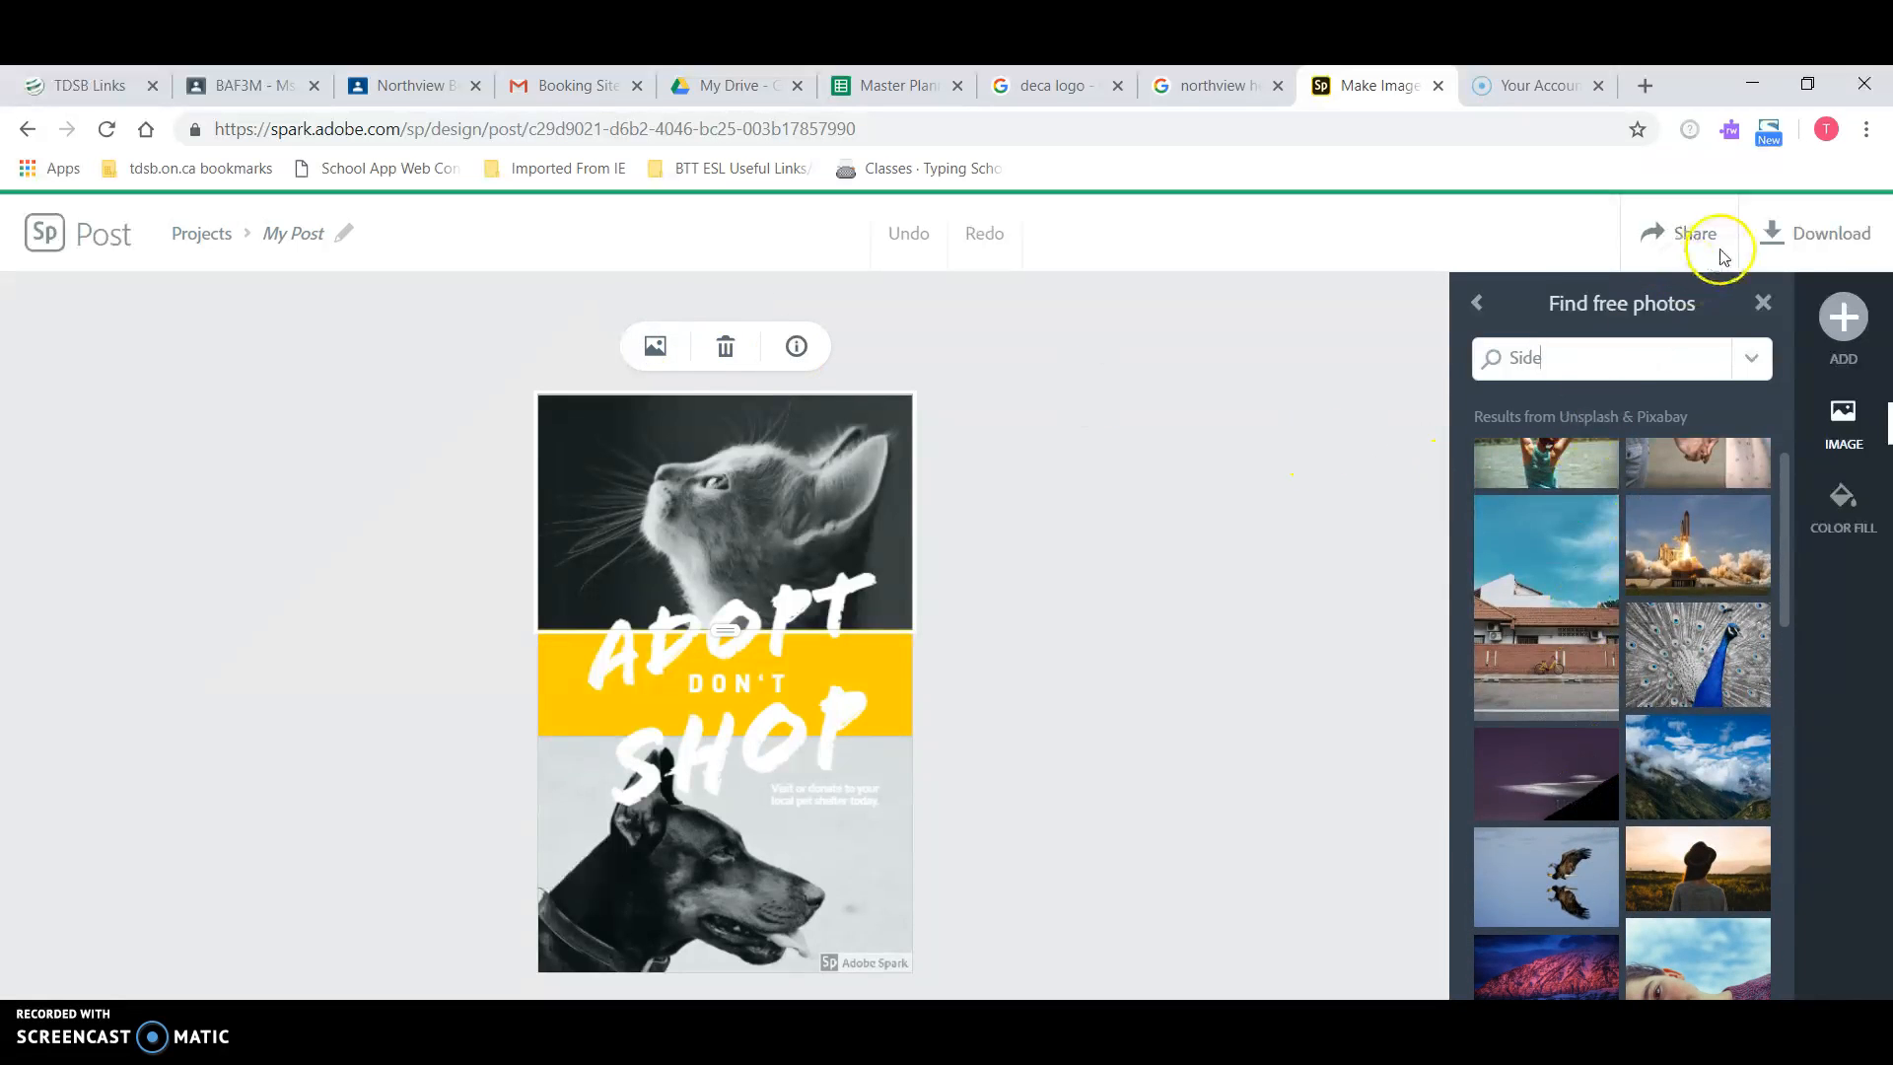
click(1845, 325)
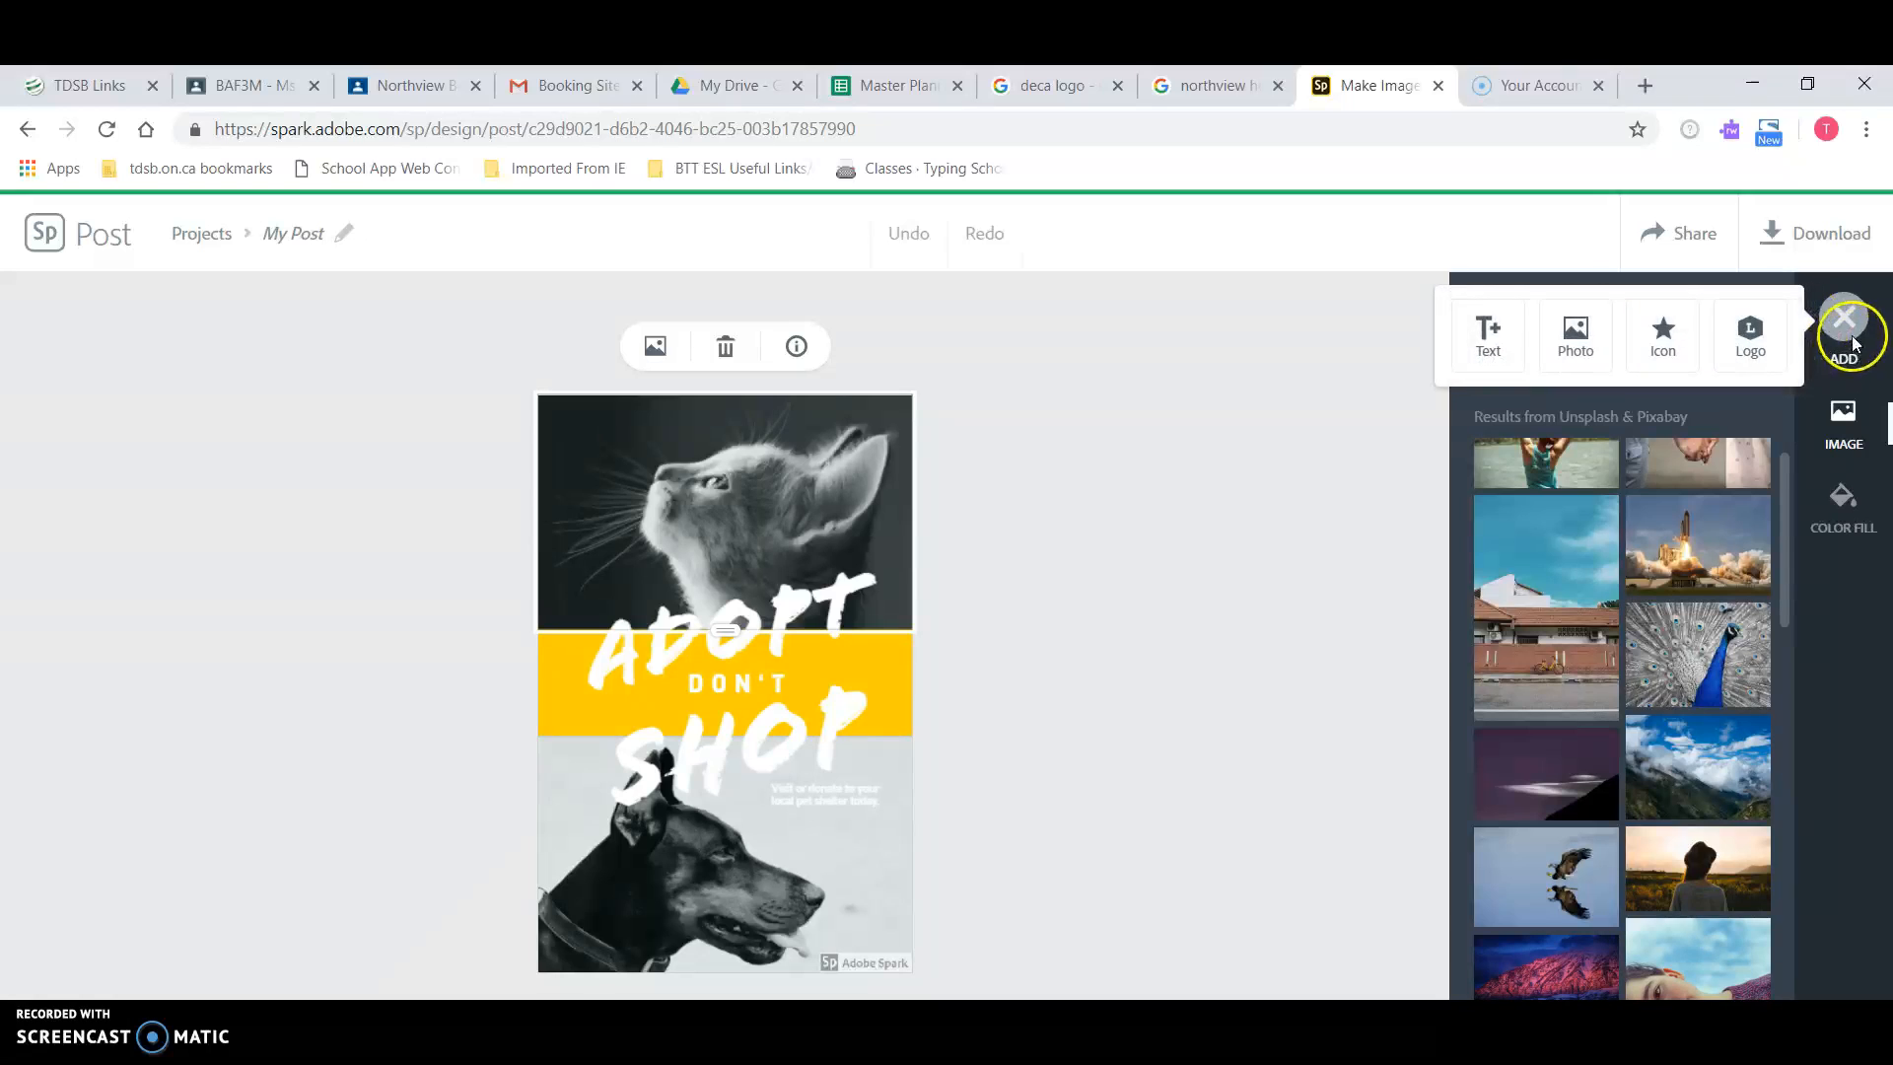
click(1572, 361)
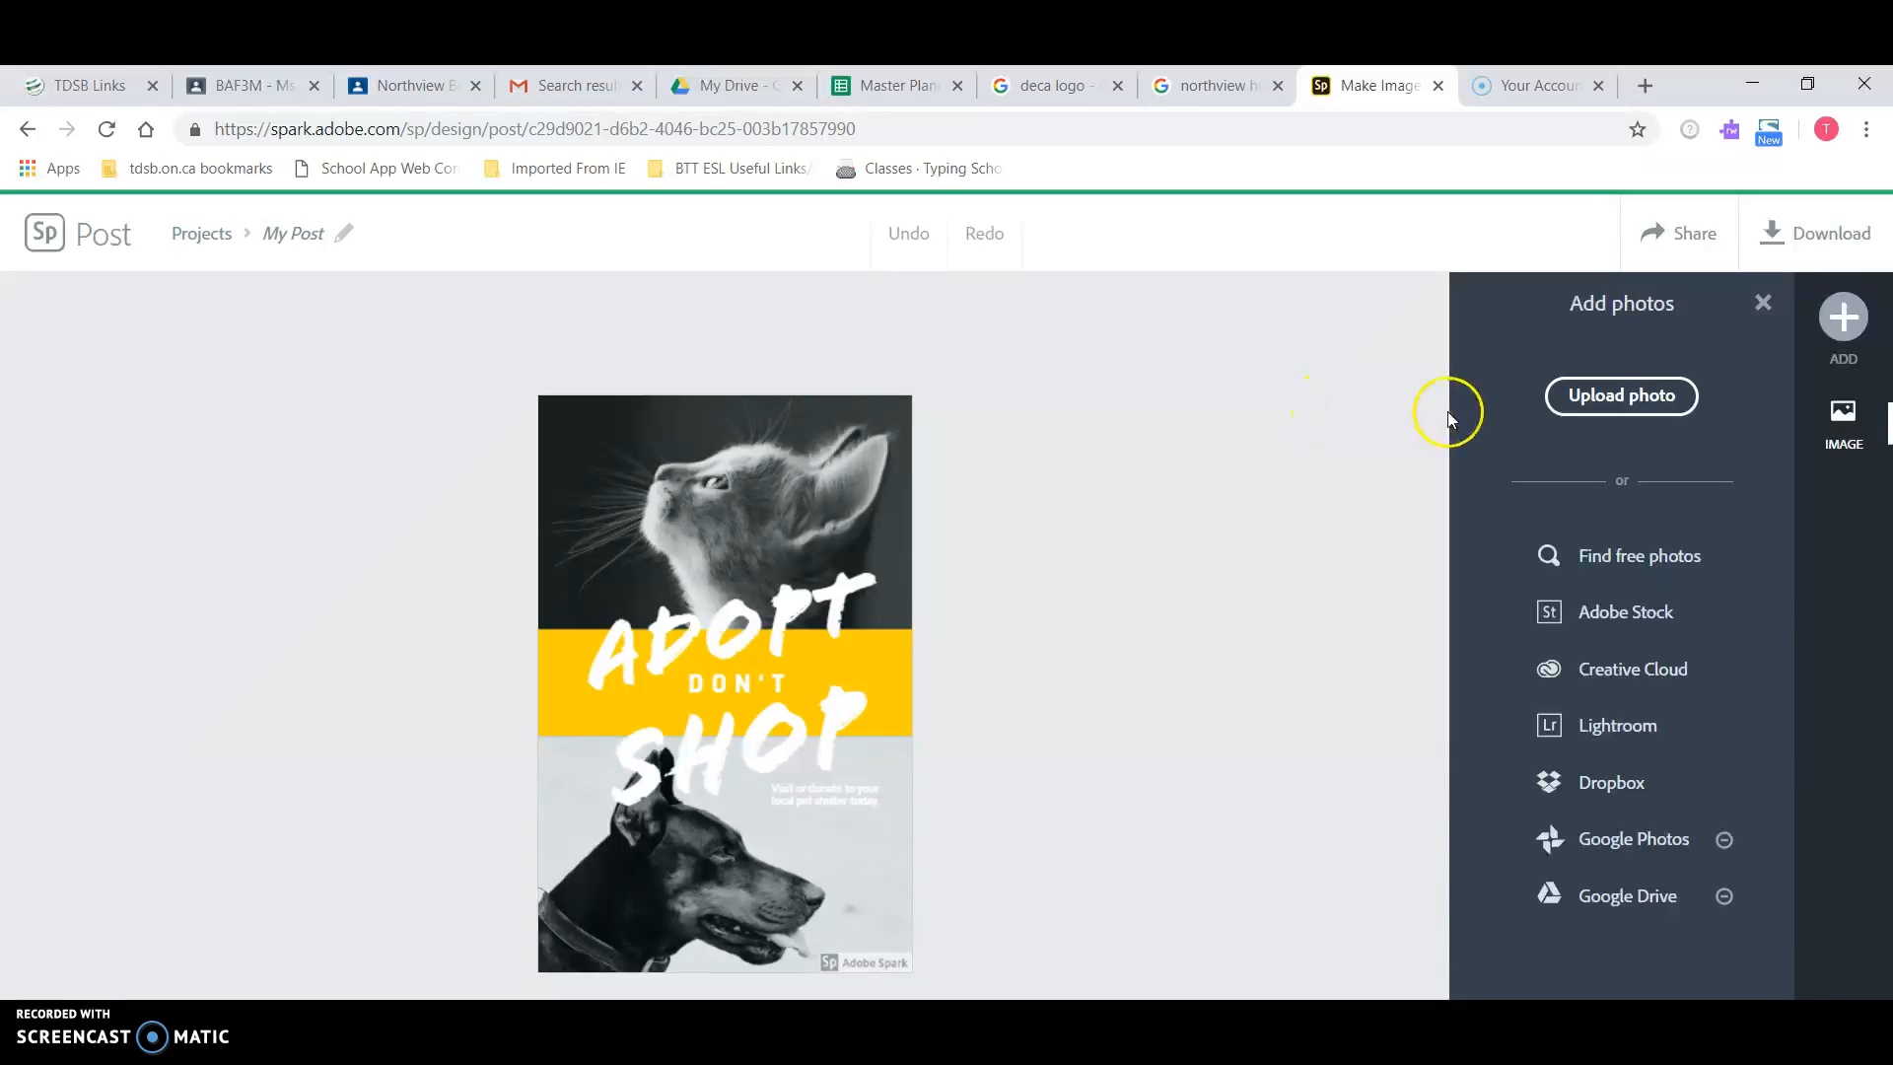
Step: Save the blue DECA logo image as a PNG into H:\1 NHSS\BTT1O1
click(1070, 94)
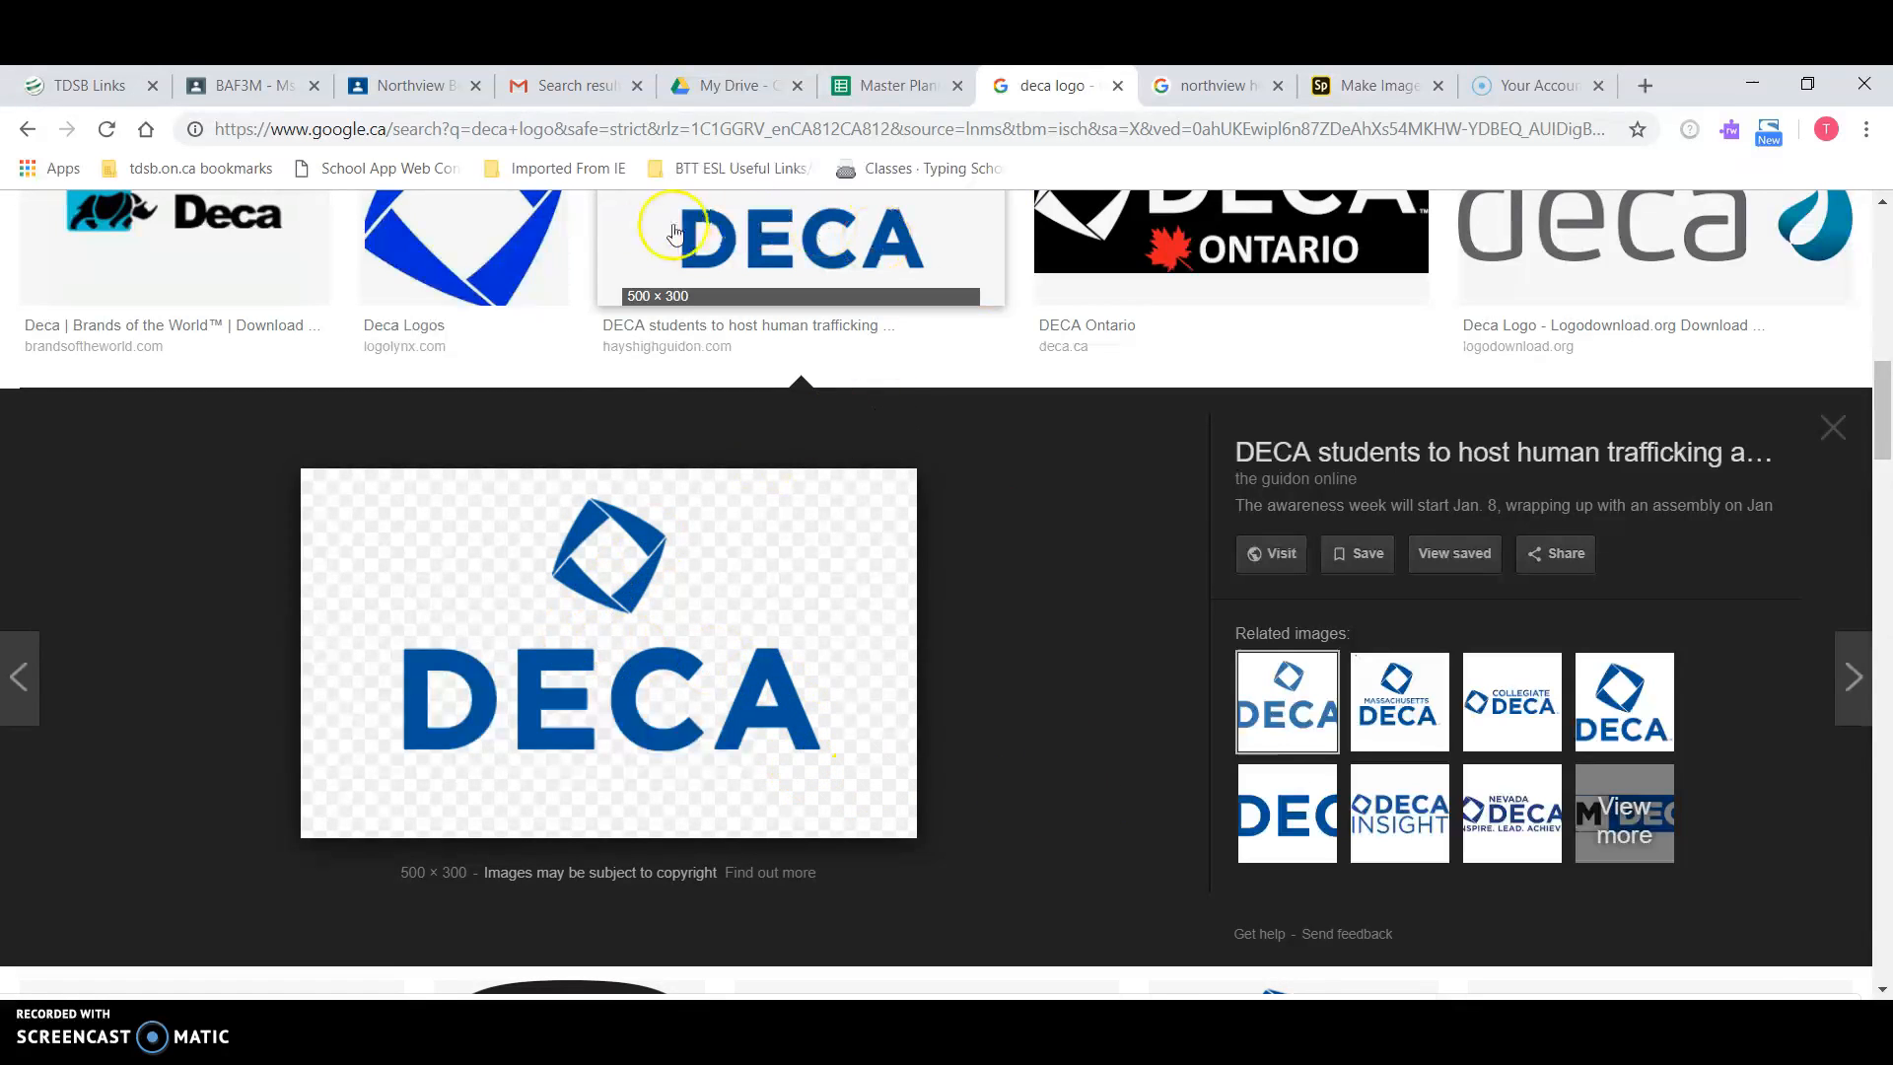
right_click(636, 605)
click(768, 727)
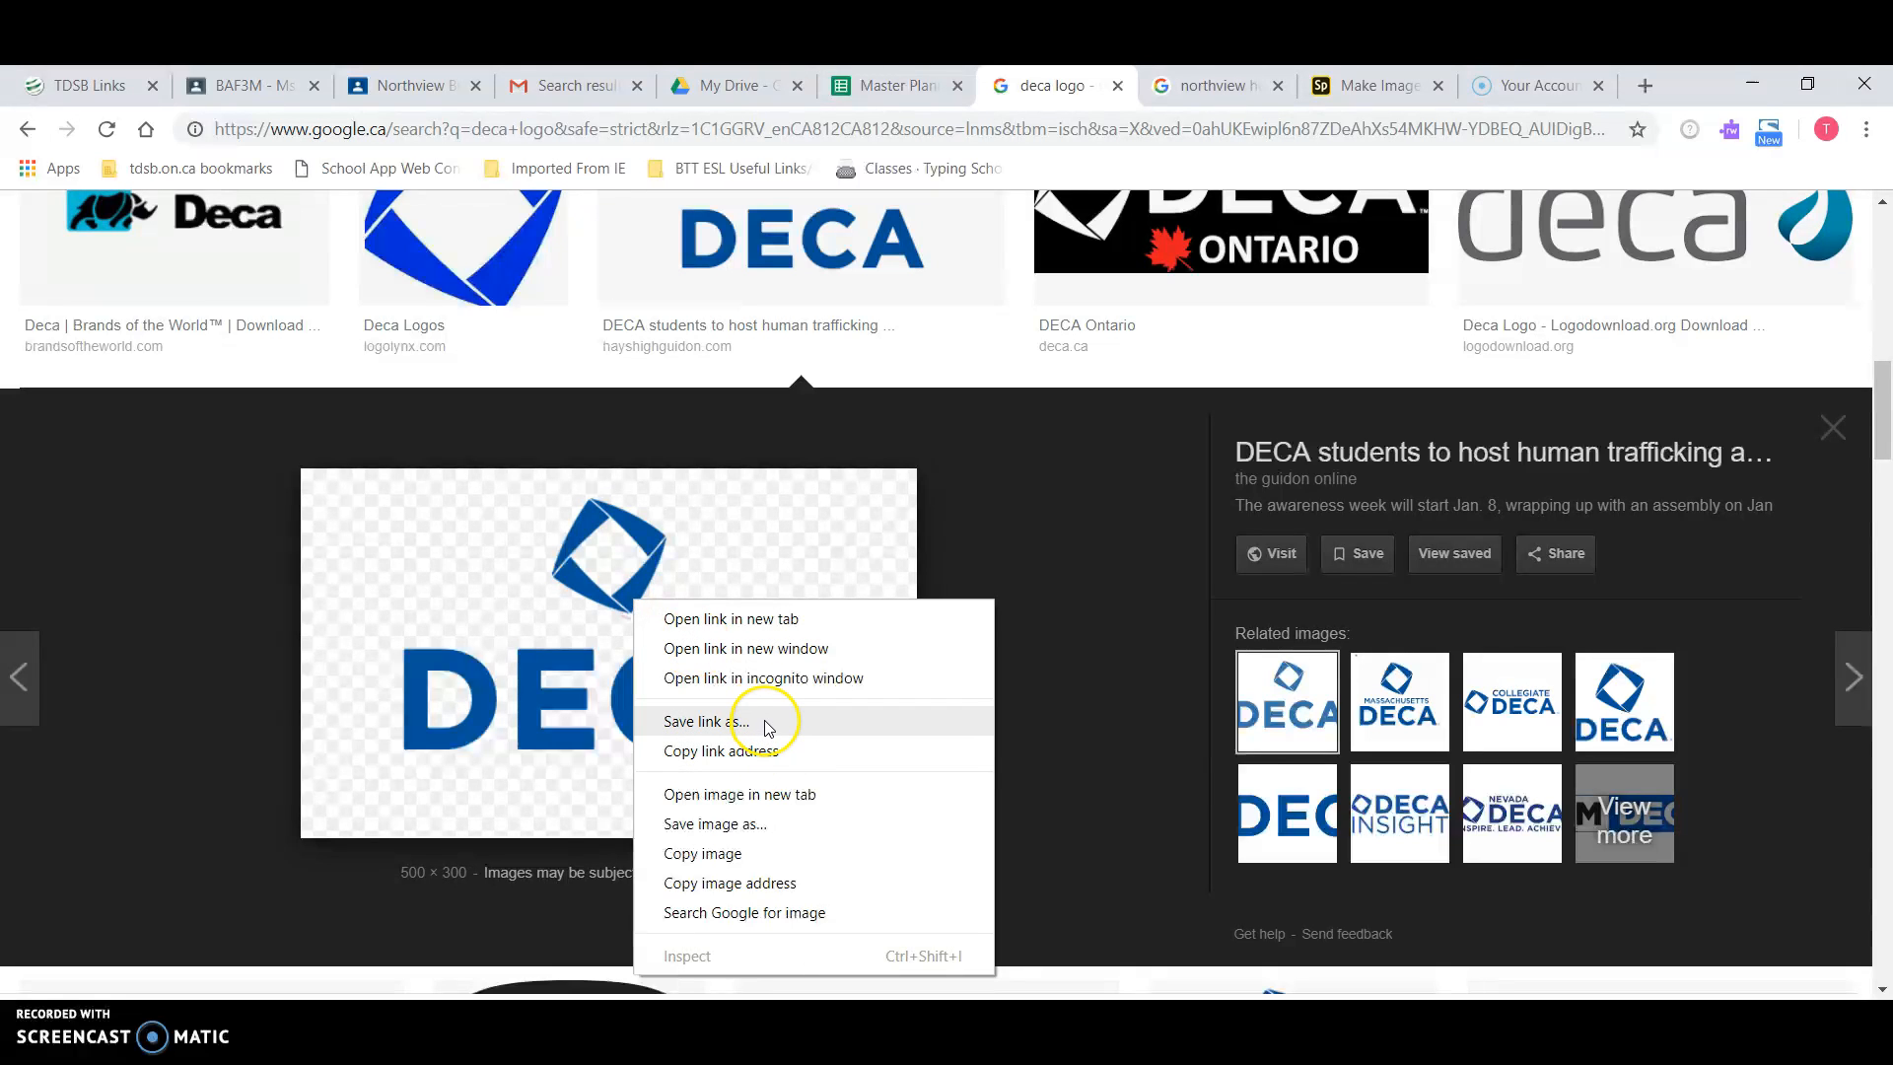
click(763, 824)
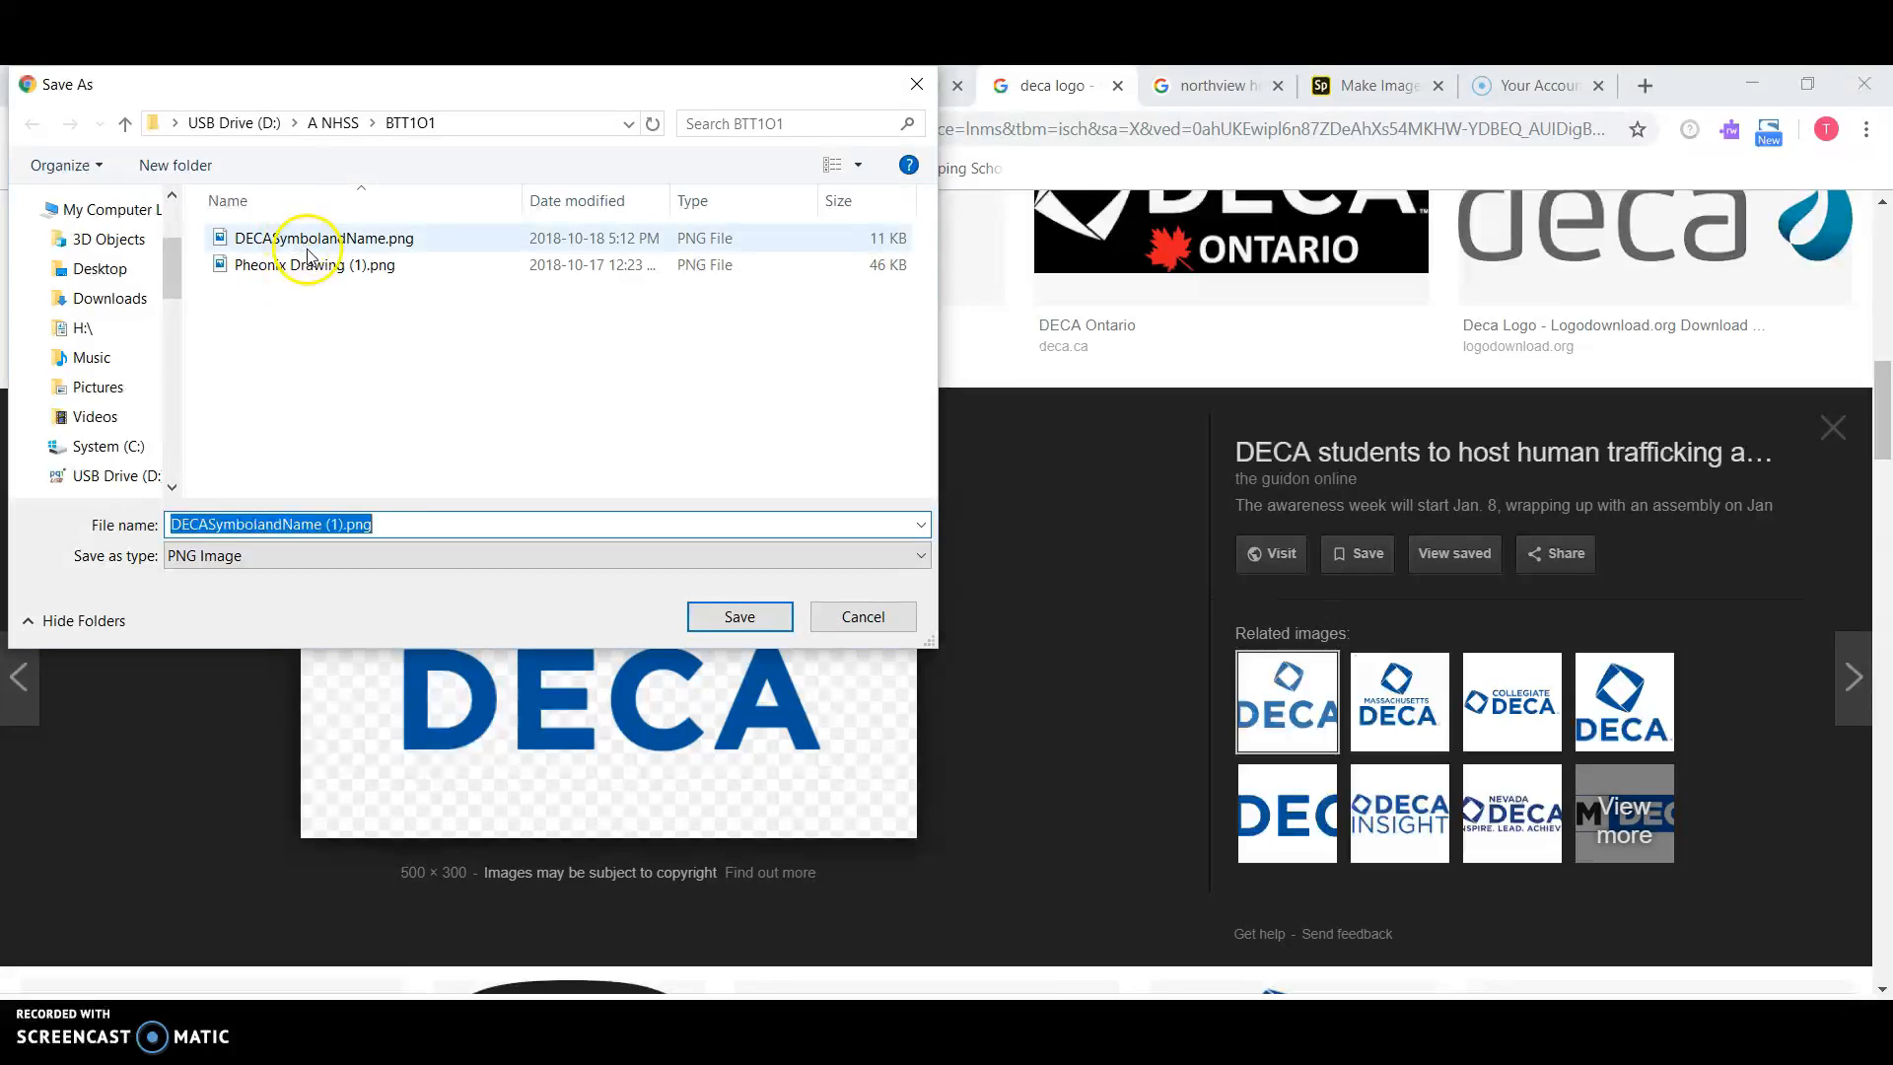
scroll(148, 345, down, 3)
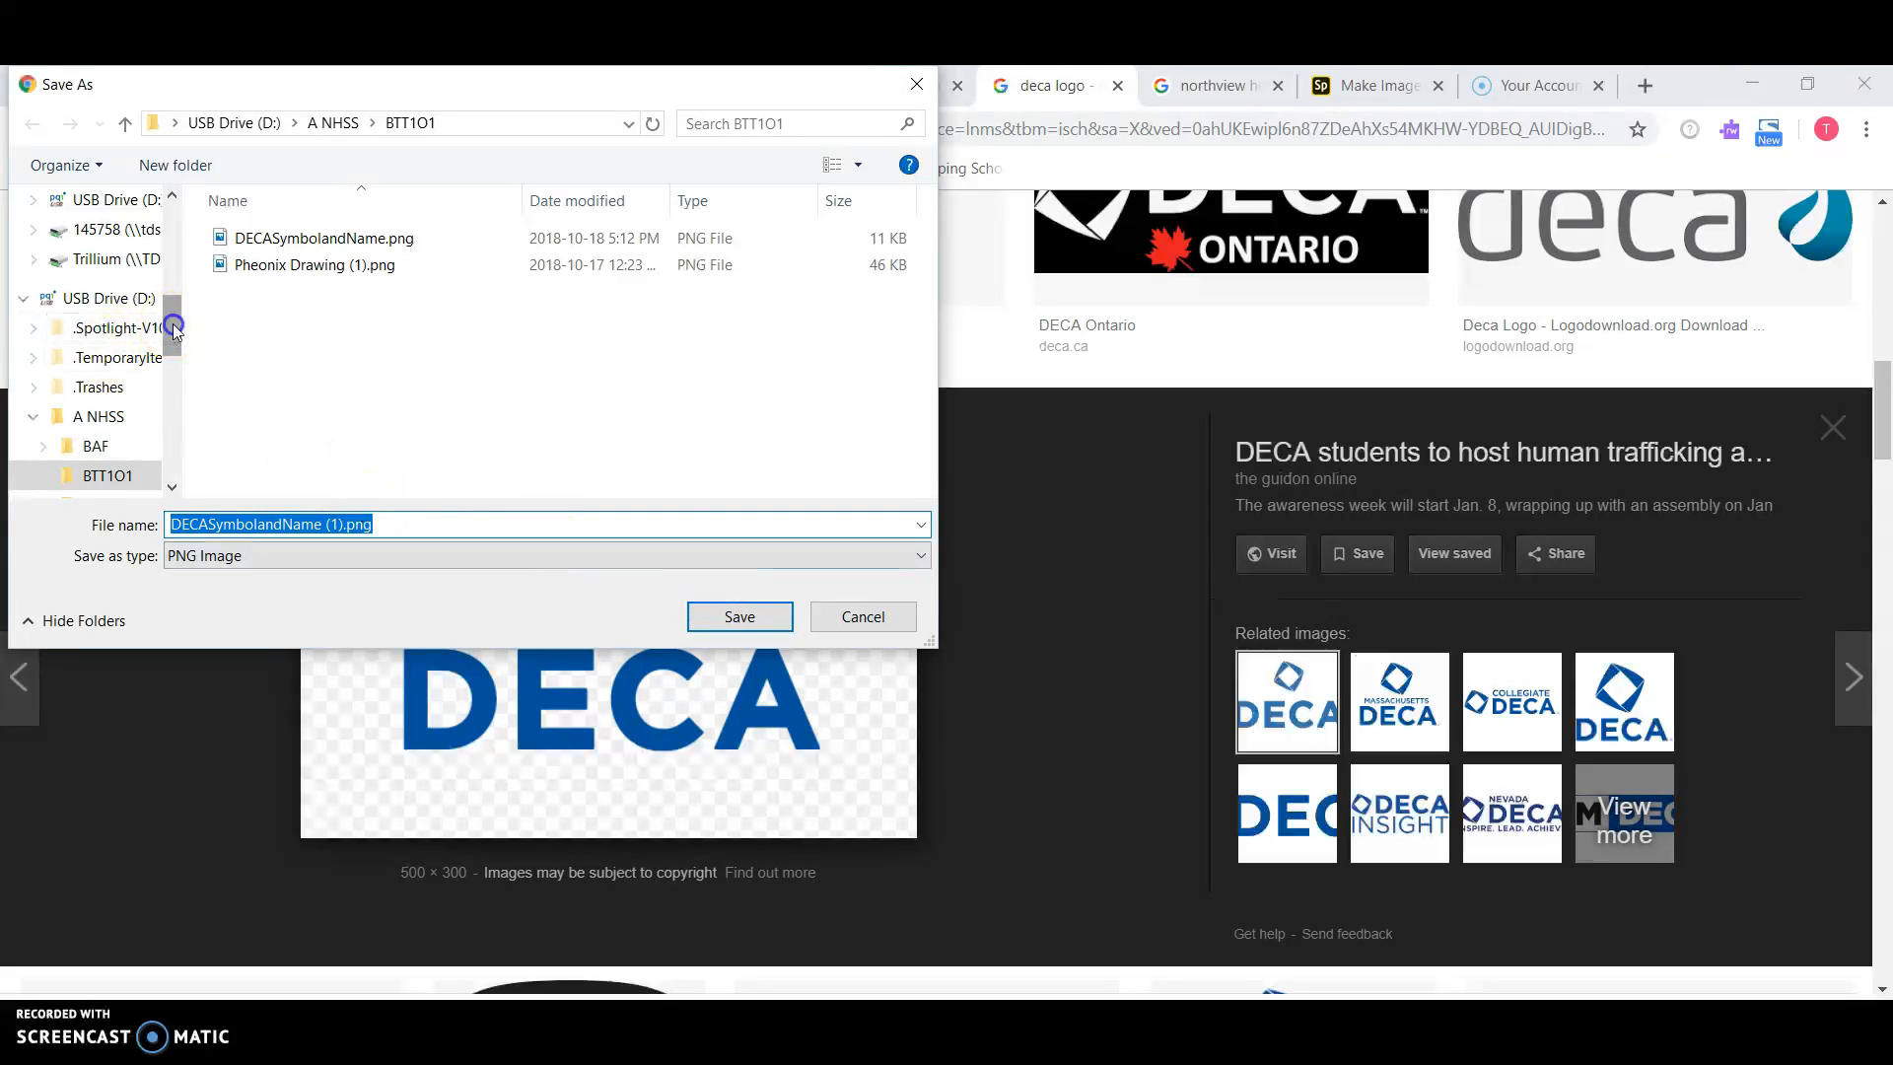
scroll(148, 335, up, 6)
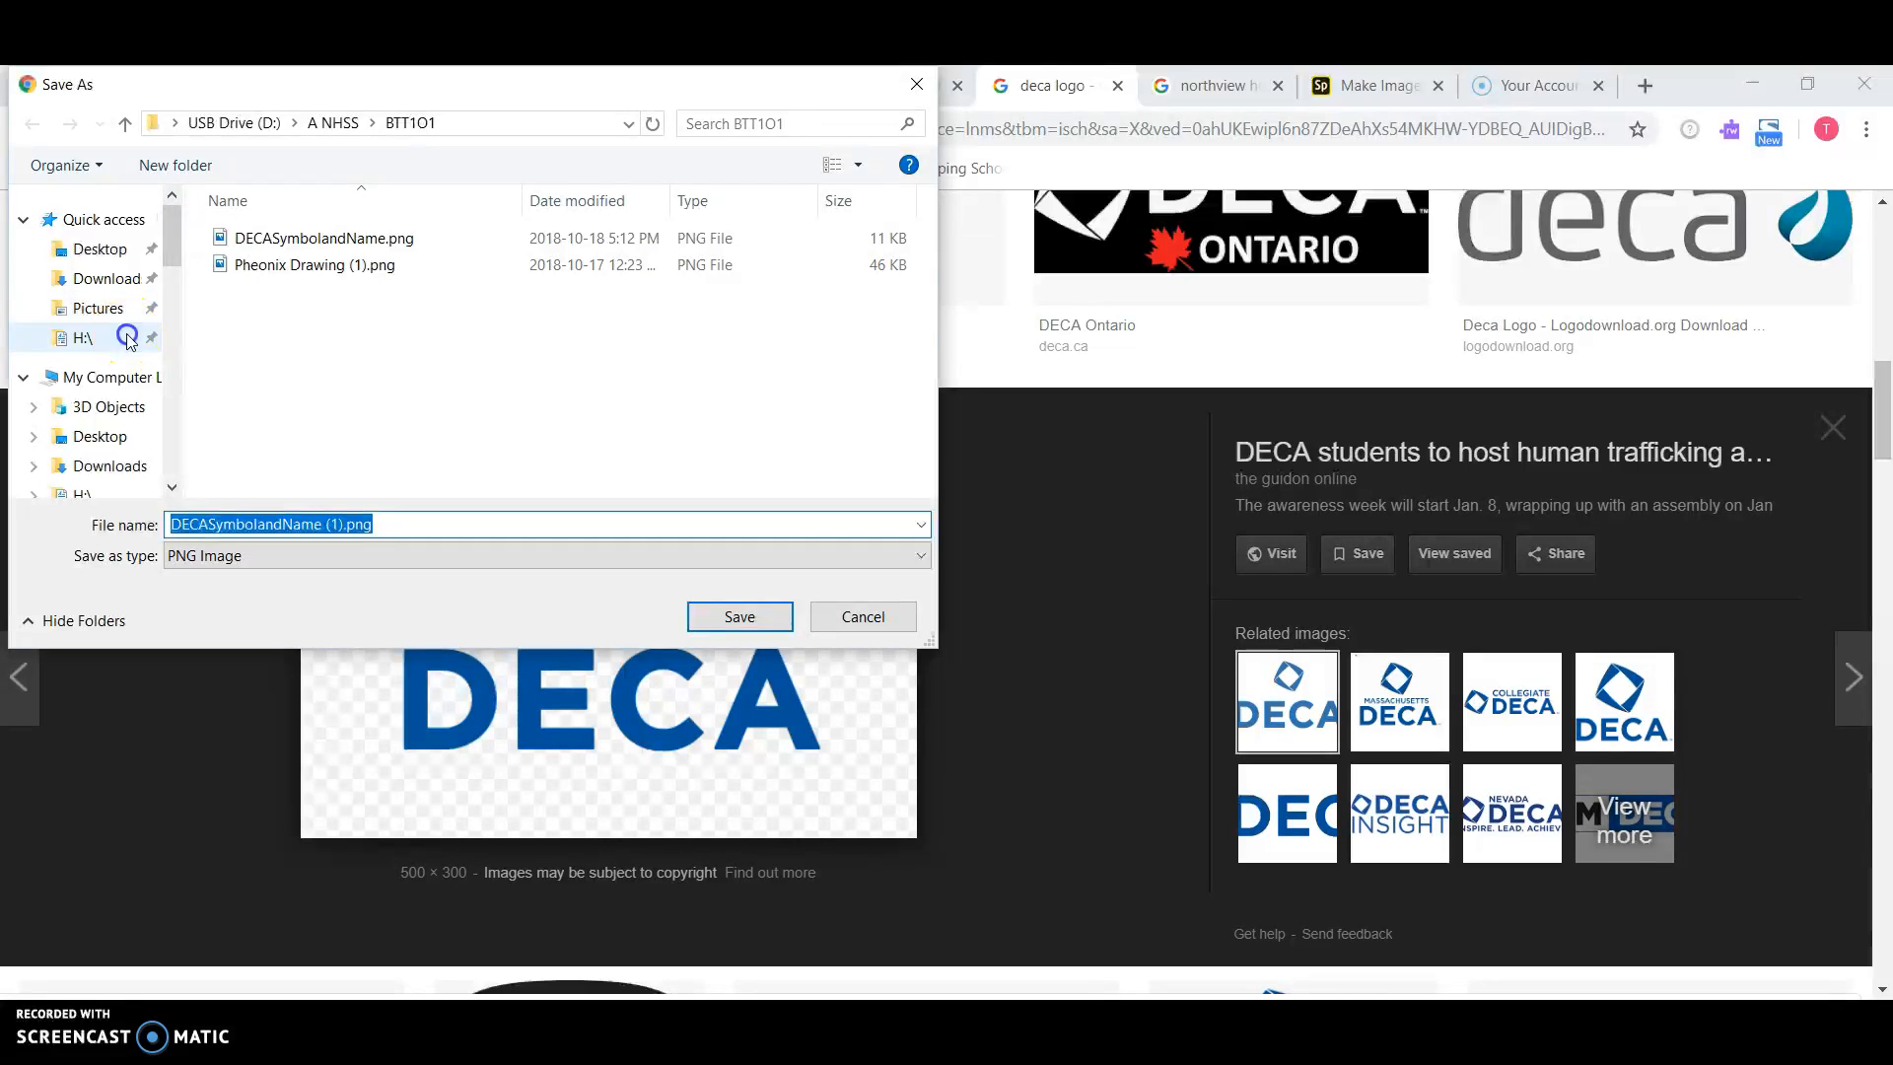
click(128, 337)
double_click(276, 238)
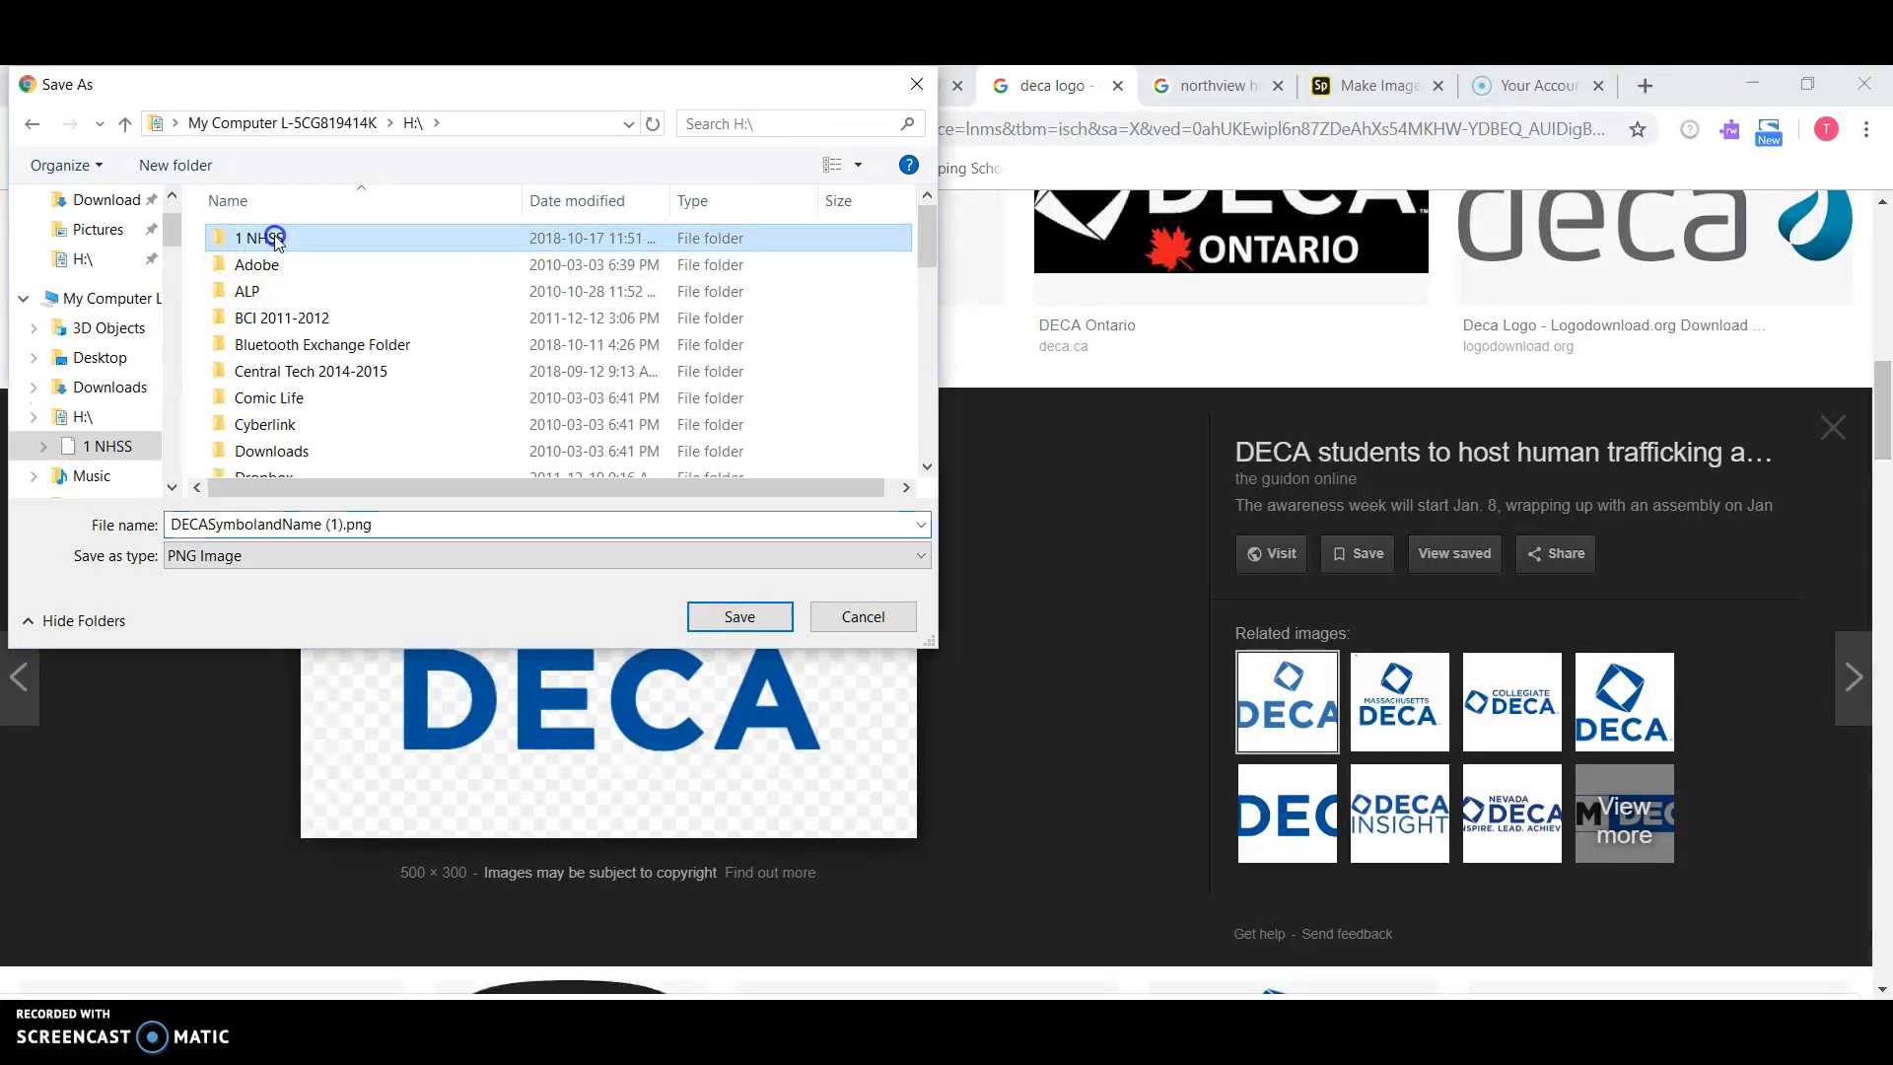
double_click(276, 238)
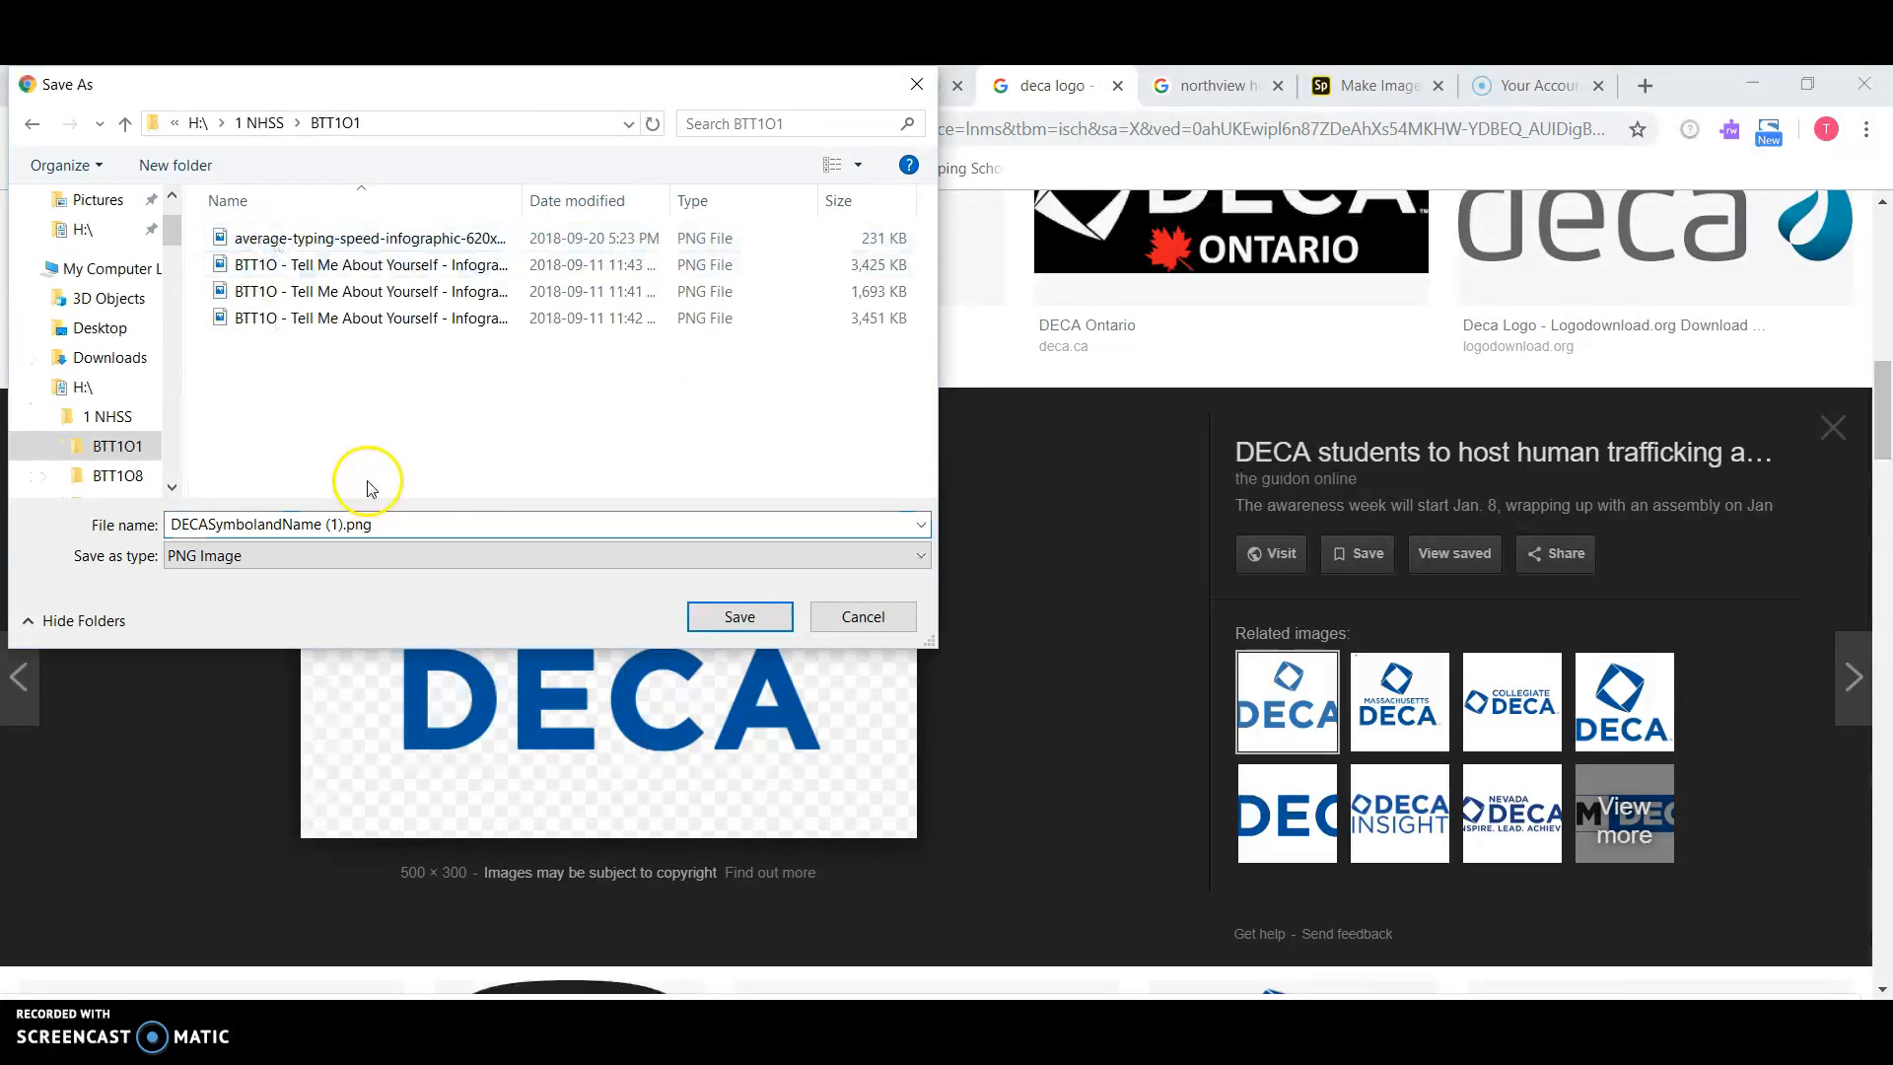
click(737, 620)
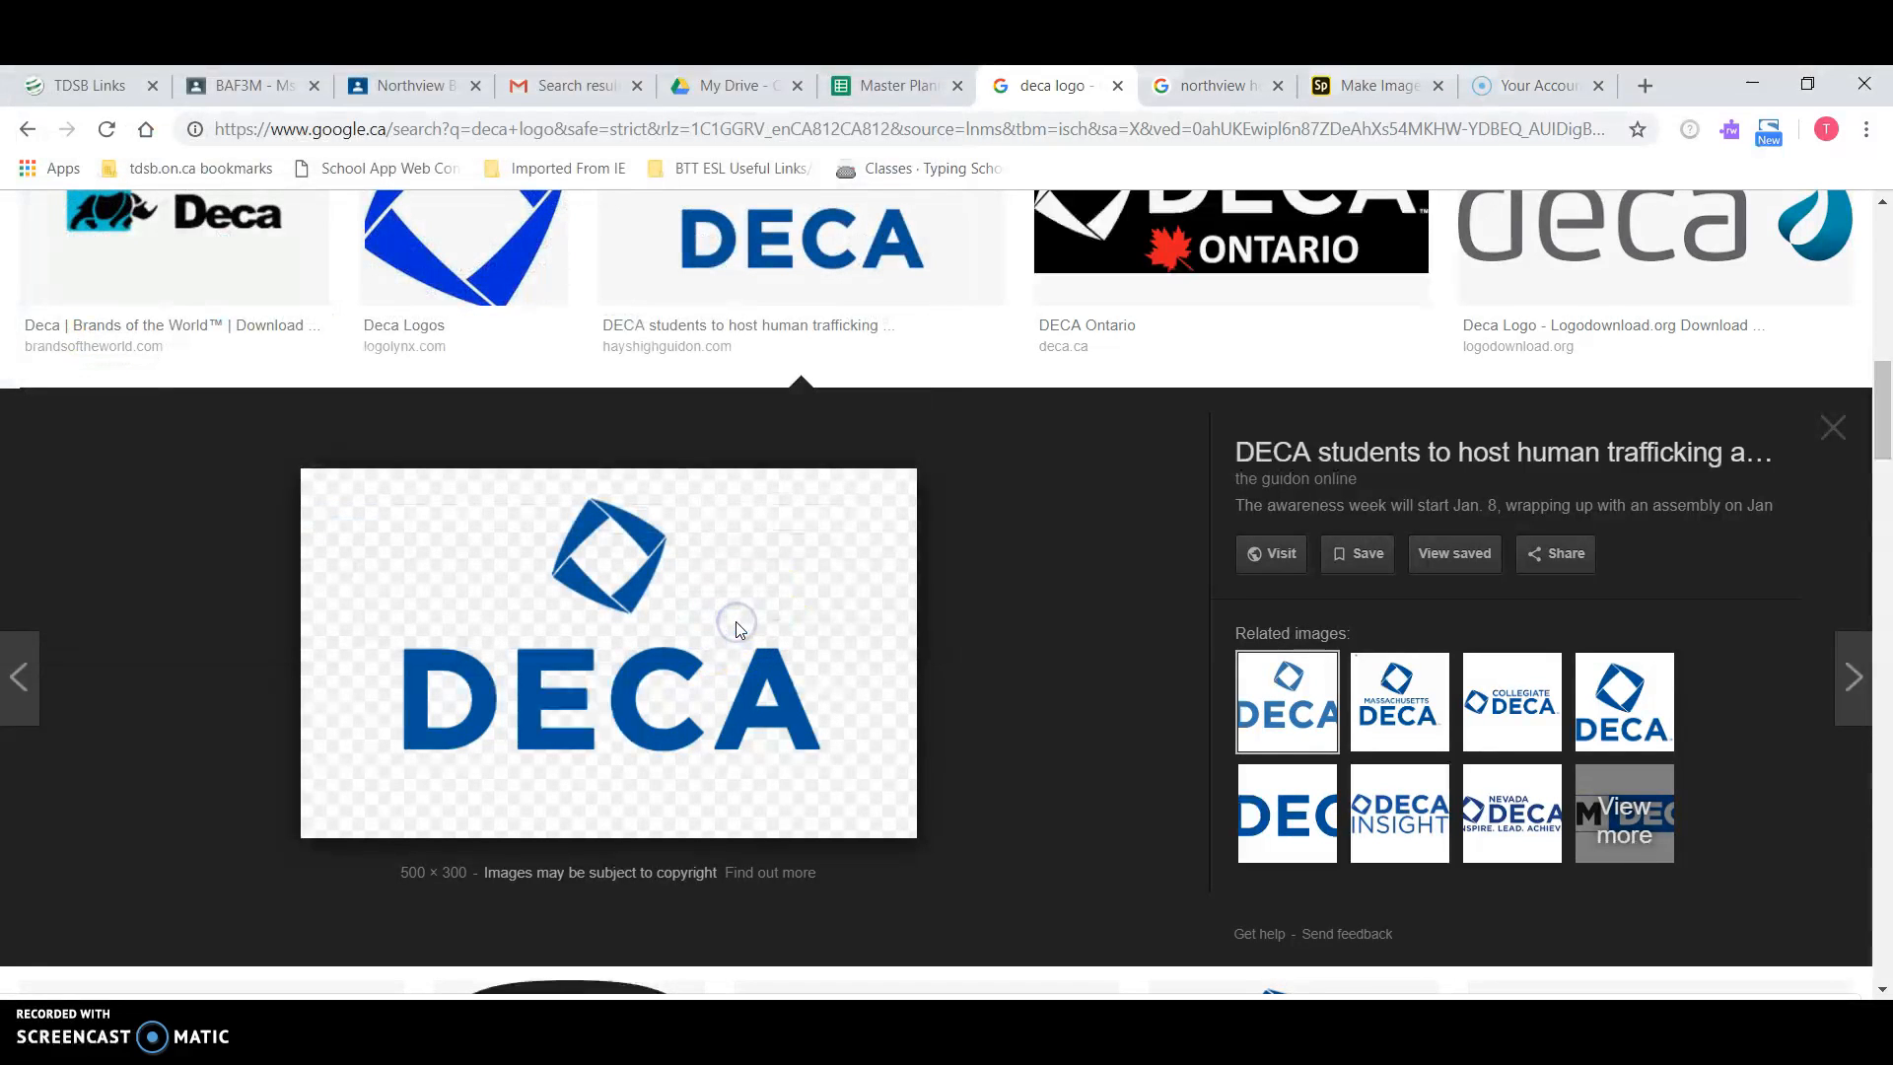
Step: Preview the Northview Heights phoenix logo, then go back to the Spark flyer
click(1215, 83)
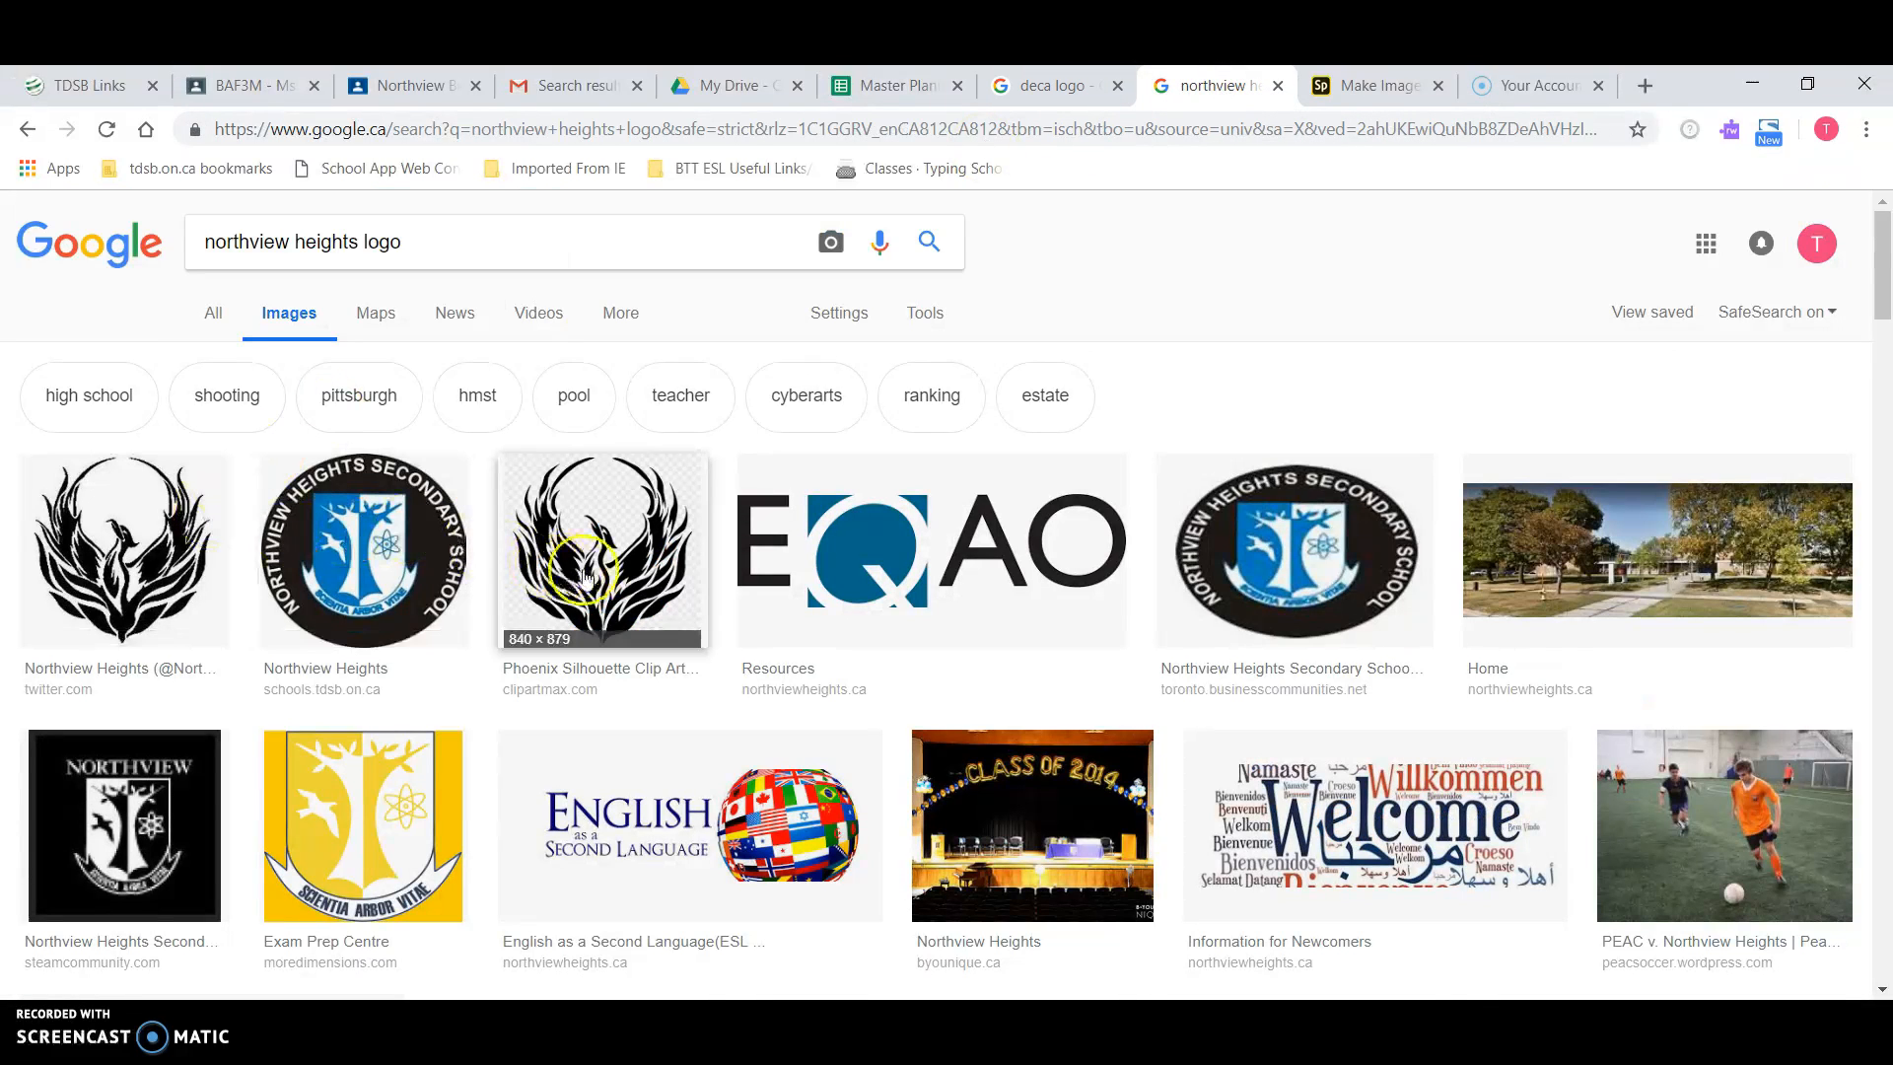
click(599, 574)
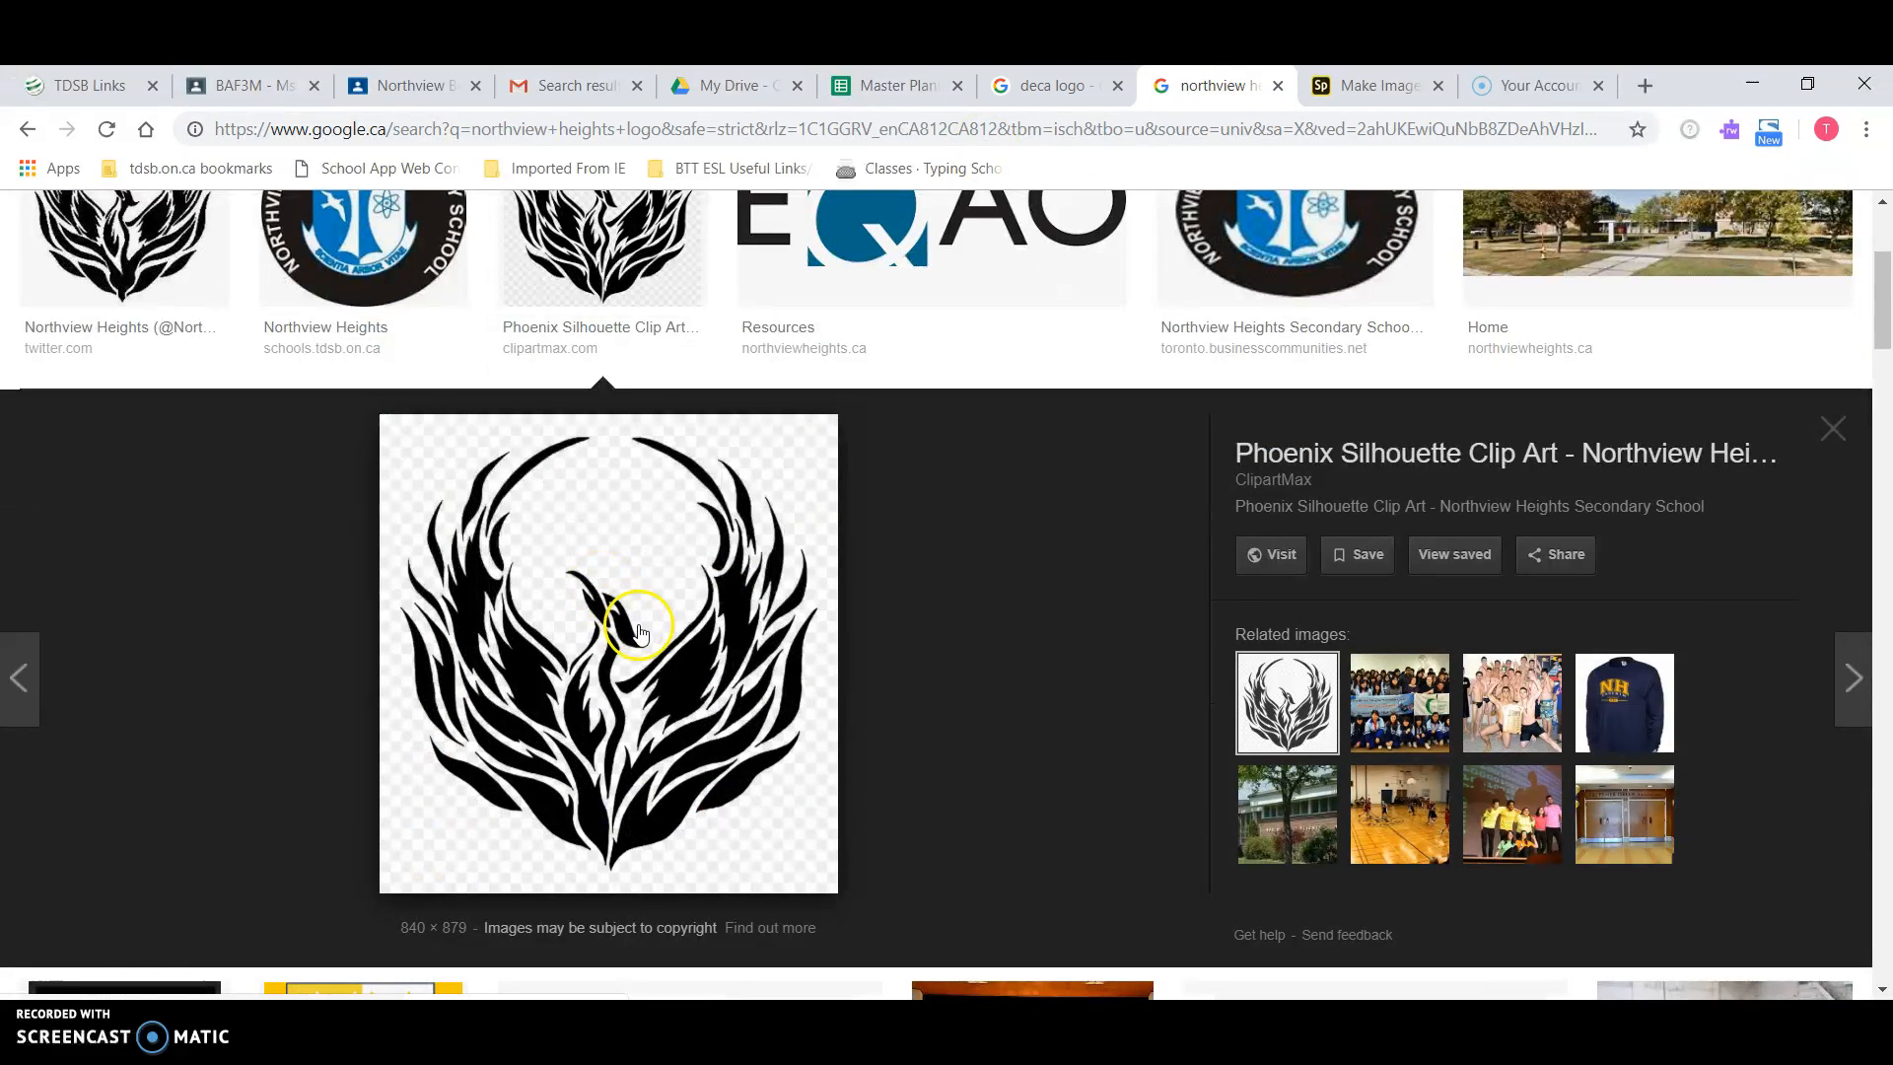
key(ctrl+Tab)
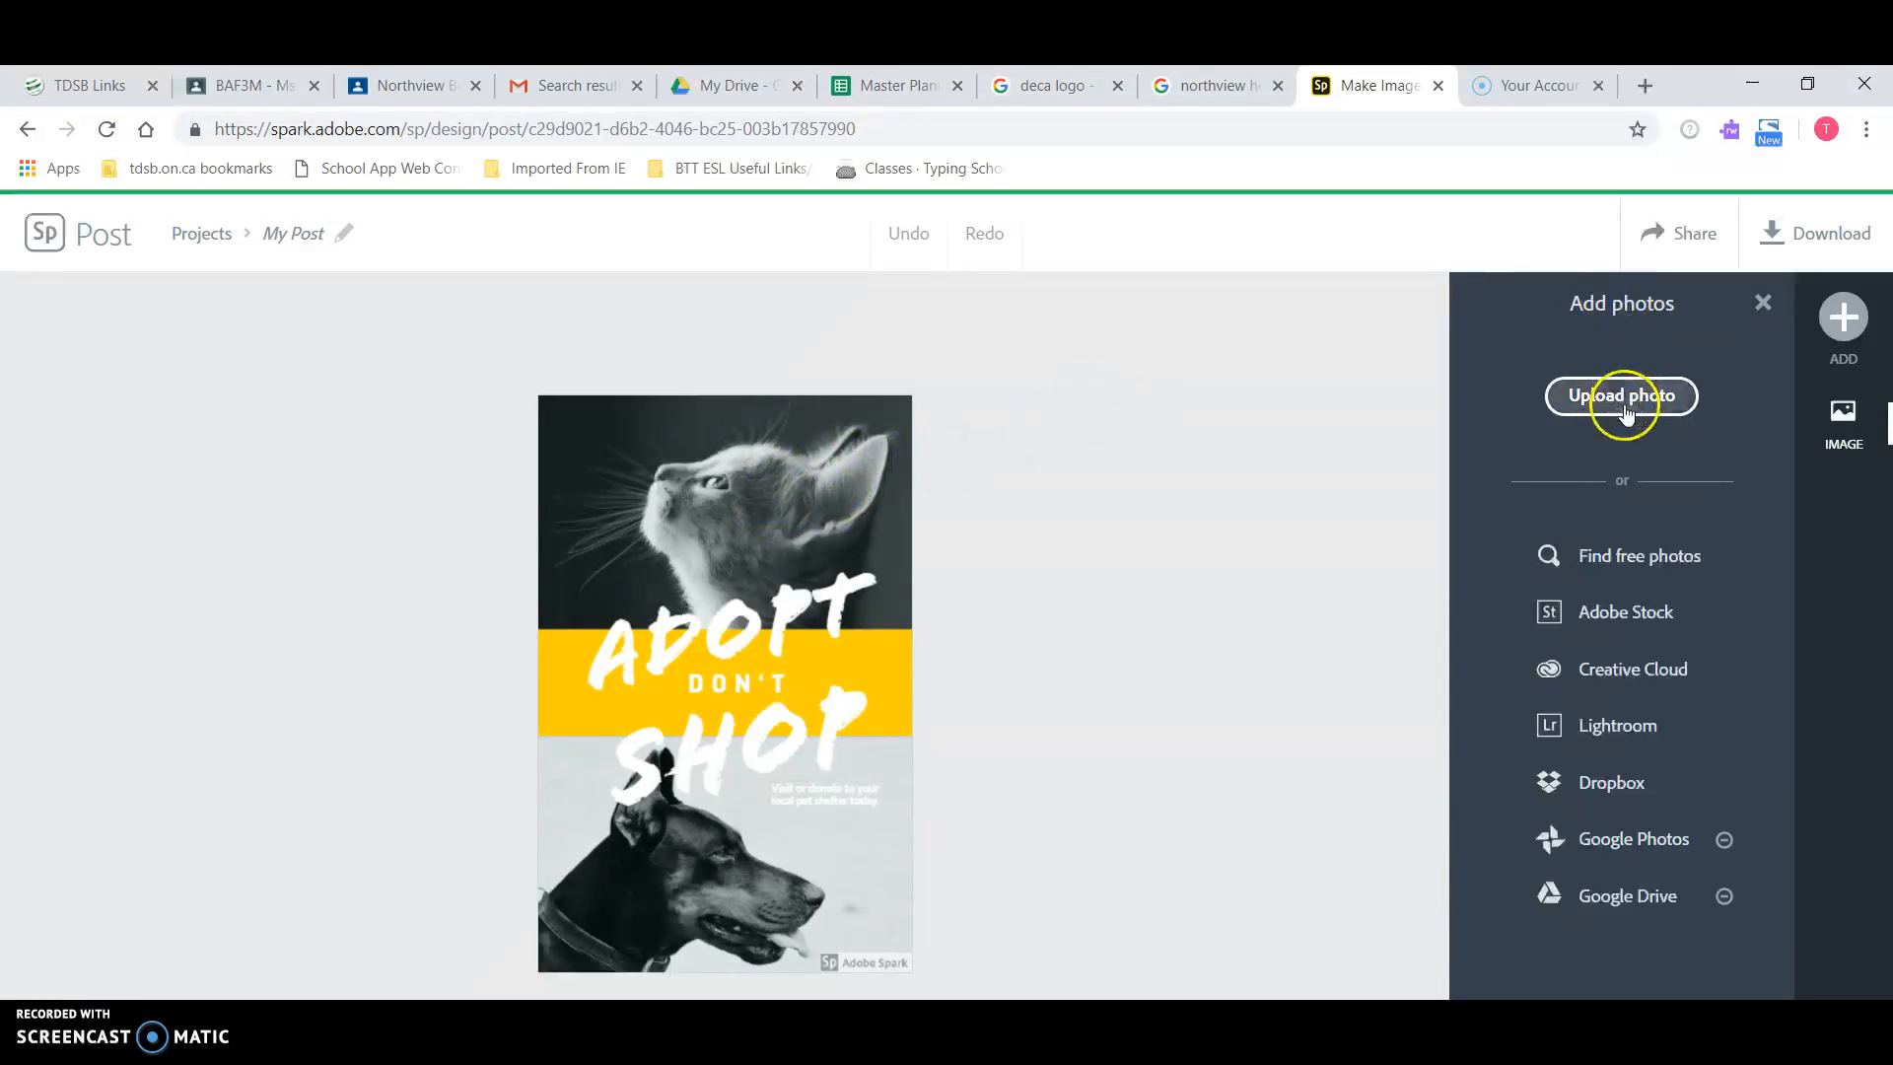
Step: Upload DECASymbolandName (1).png from H:\1 NHSS\BTT1O1 and place it bottom-left over the dog
click(1625, 407)
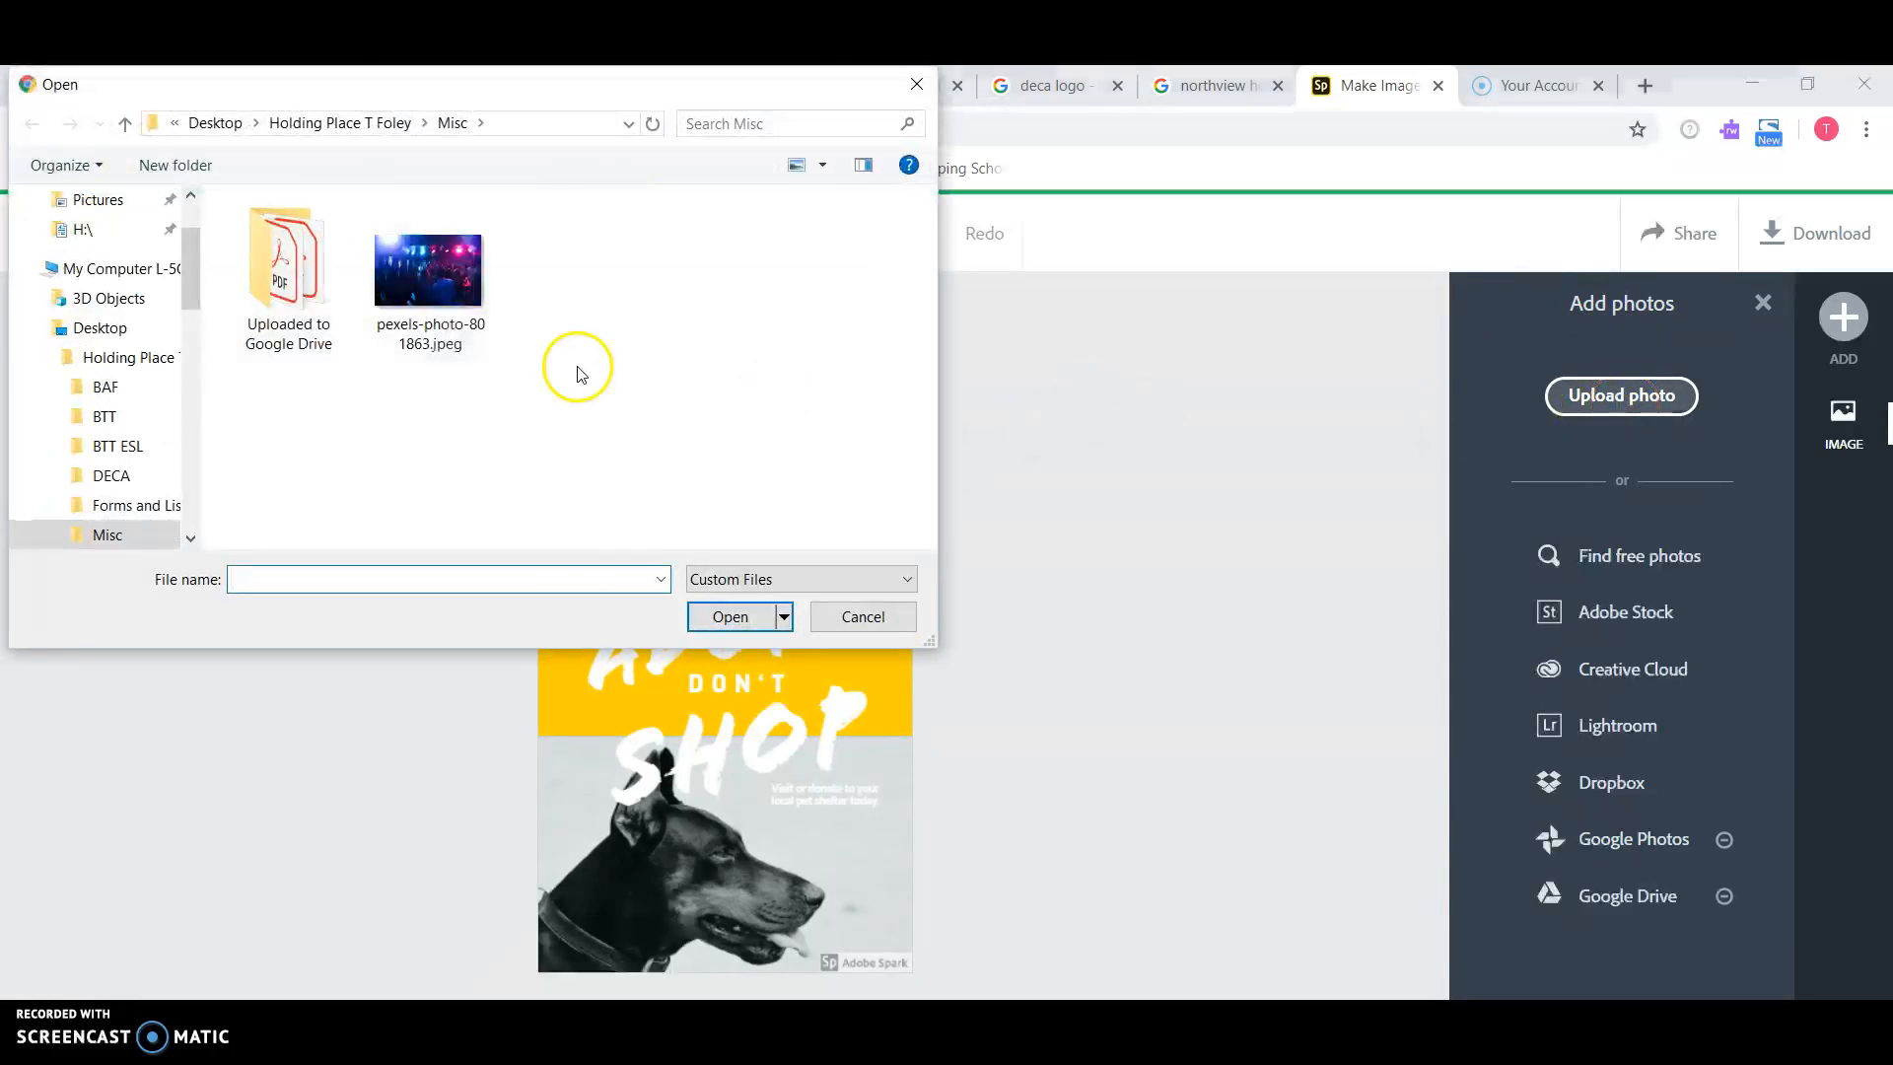
click(108, 229)
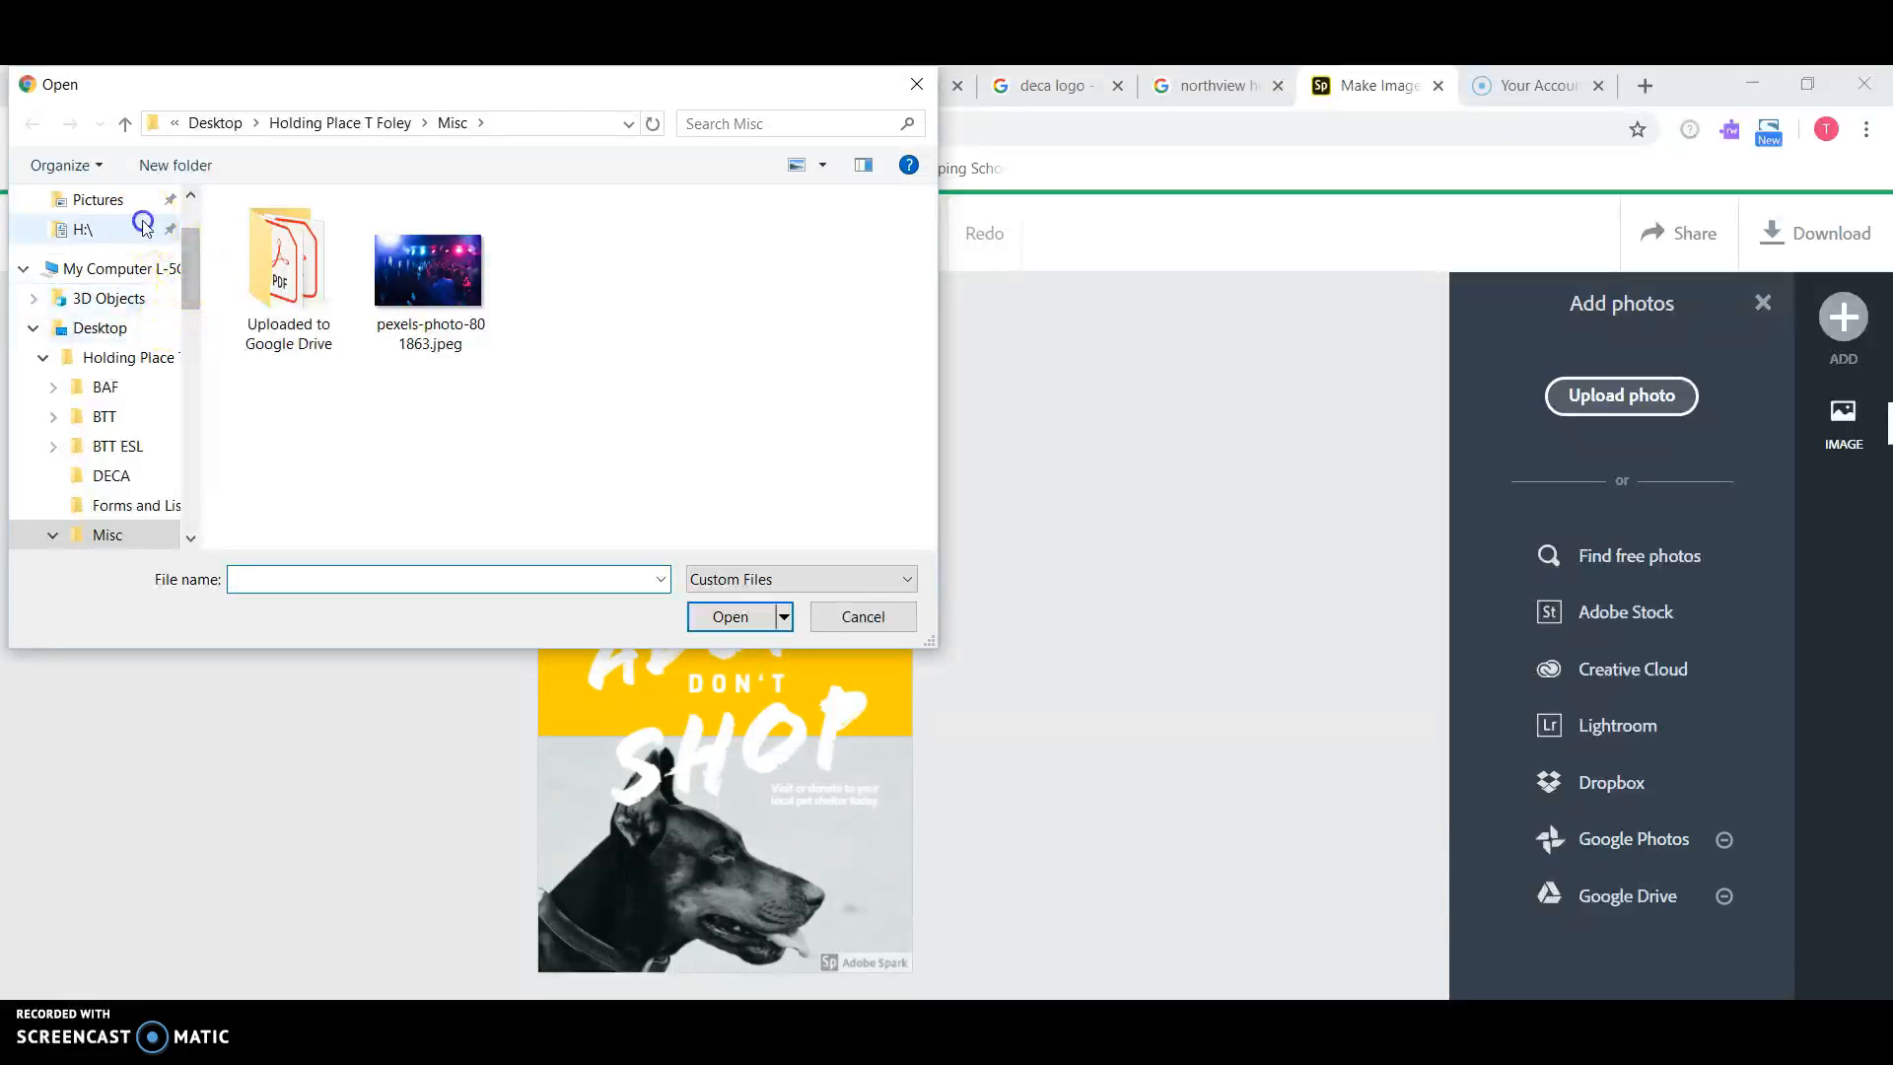
double_click(496, 239)
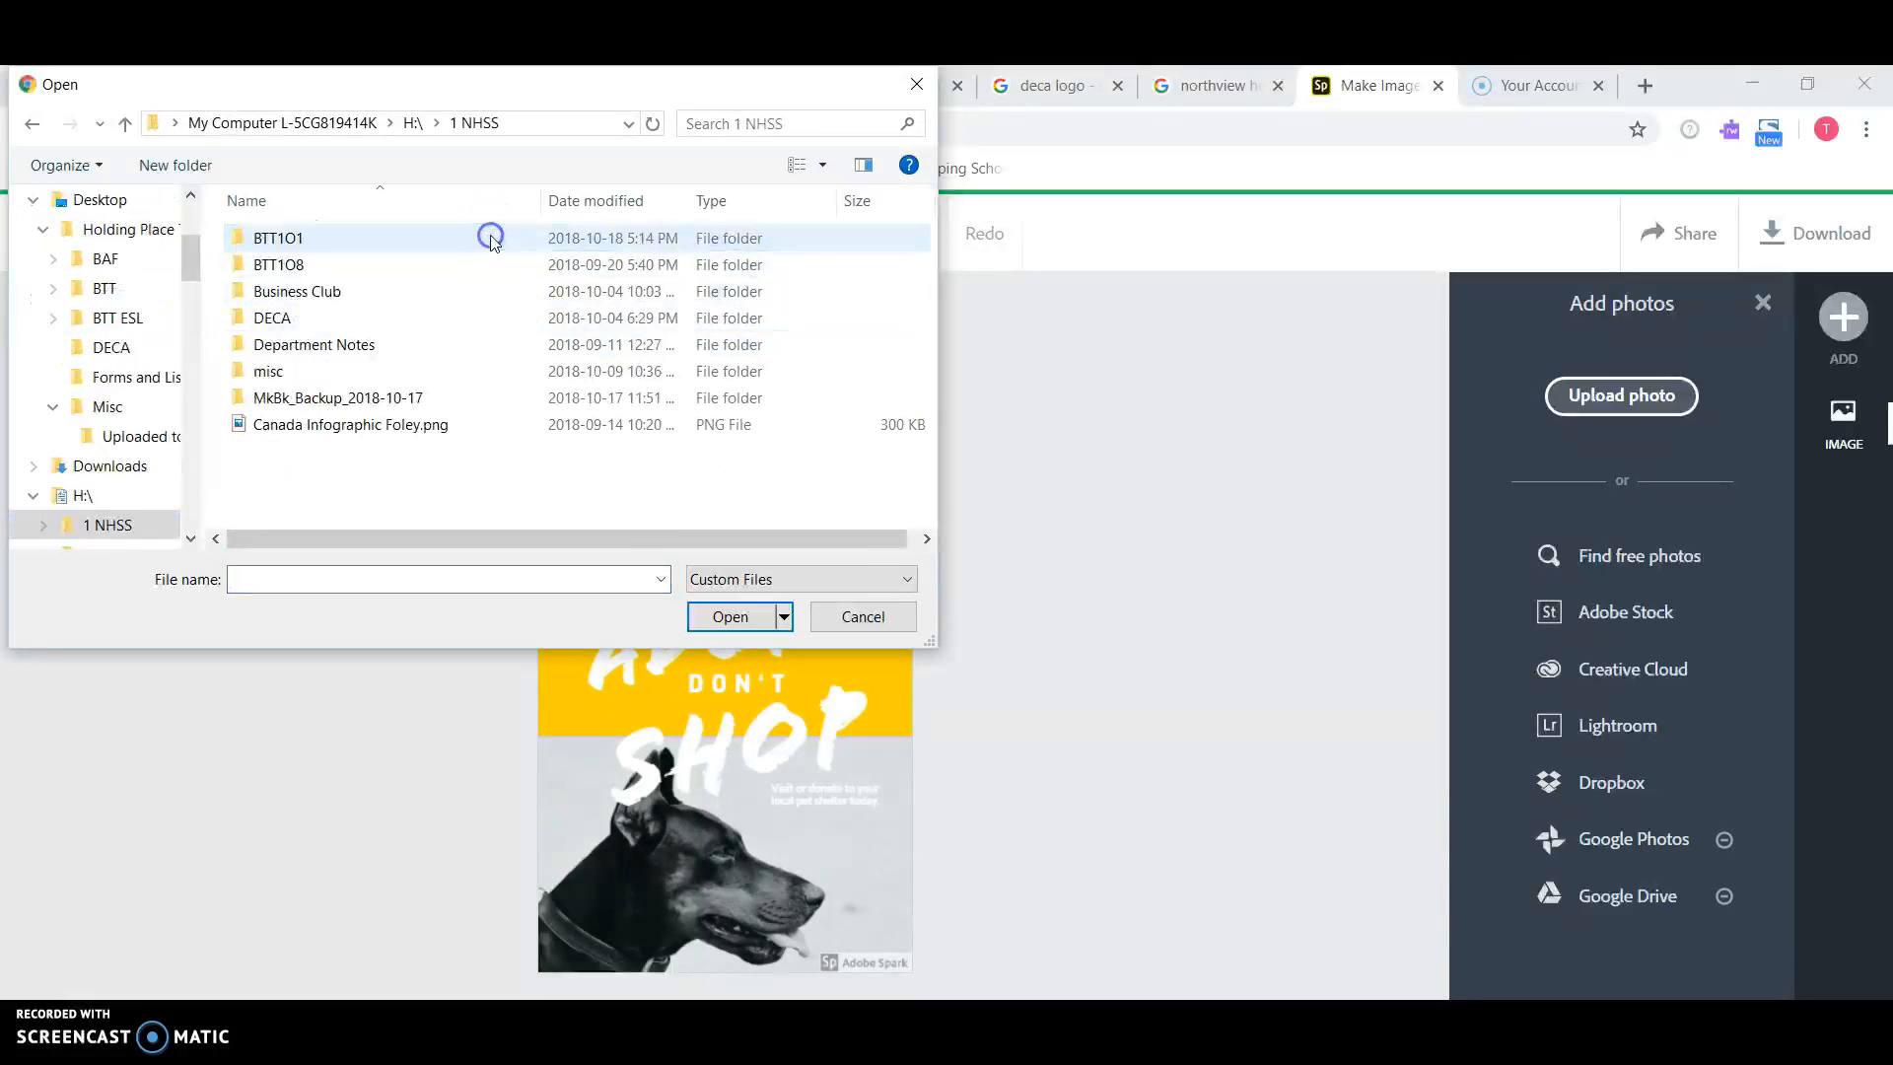
double_click(496, 238)
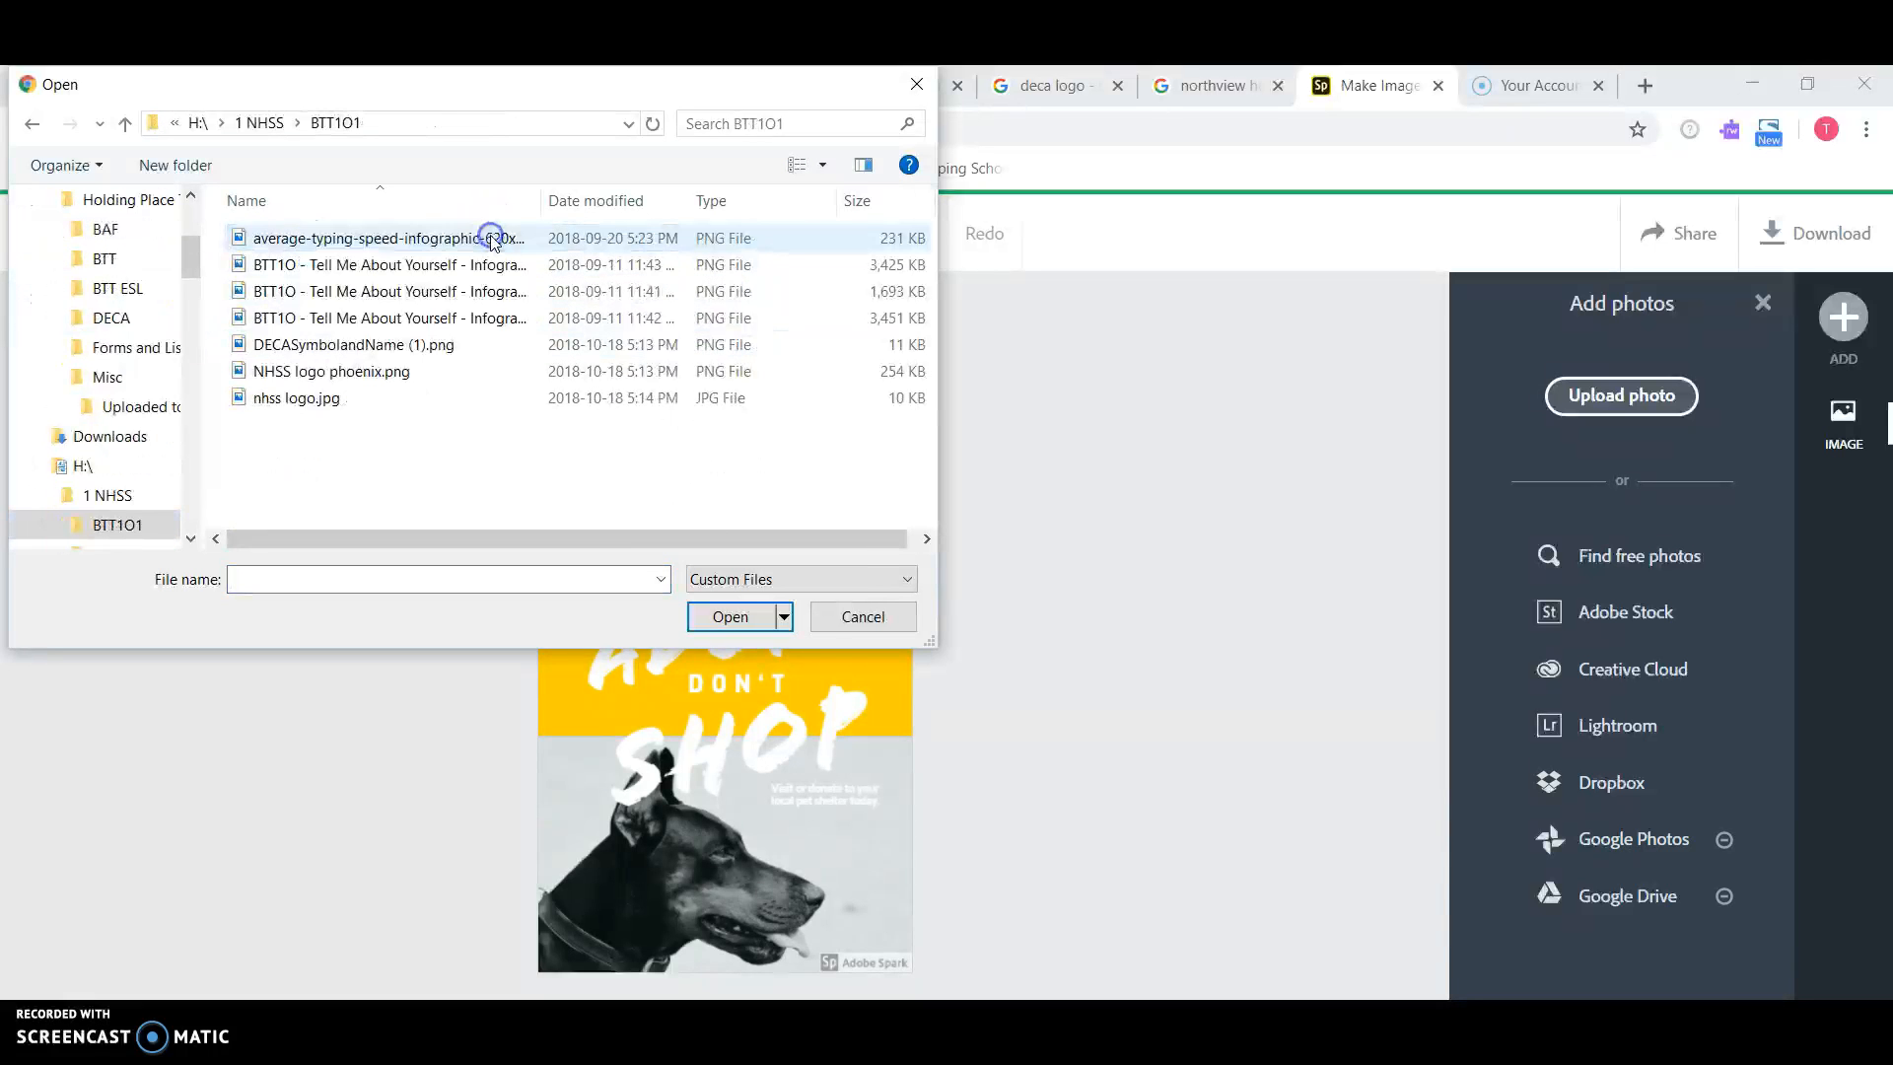
click(439, 347)
click(731, 616)
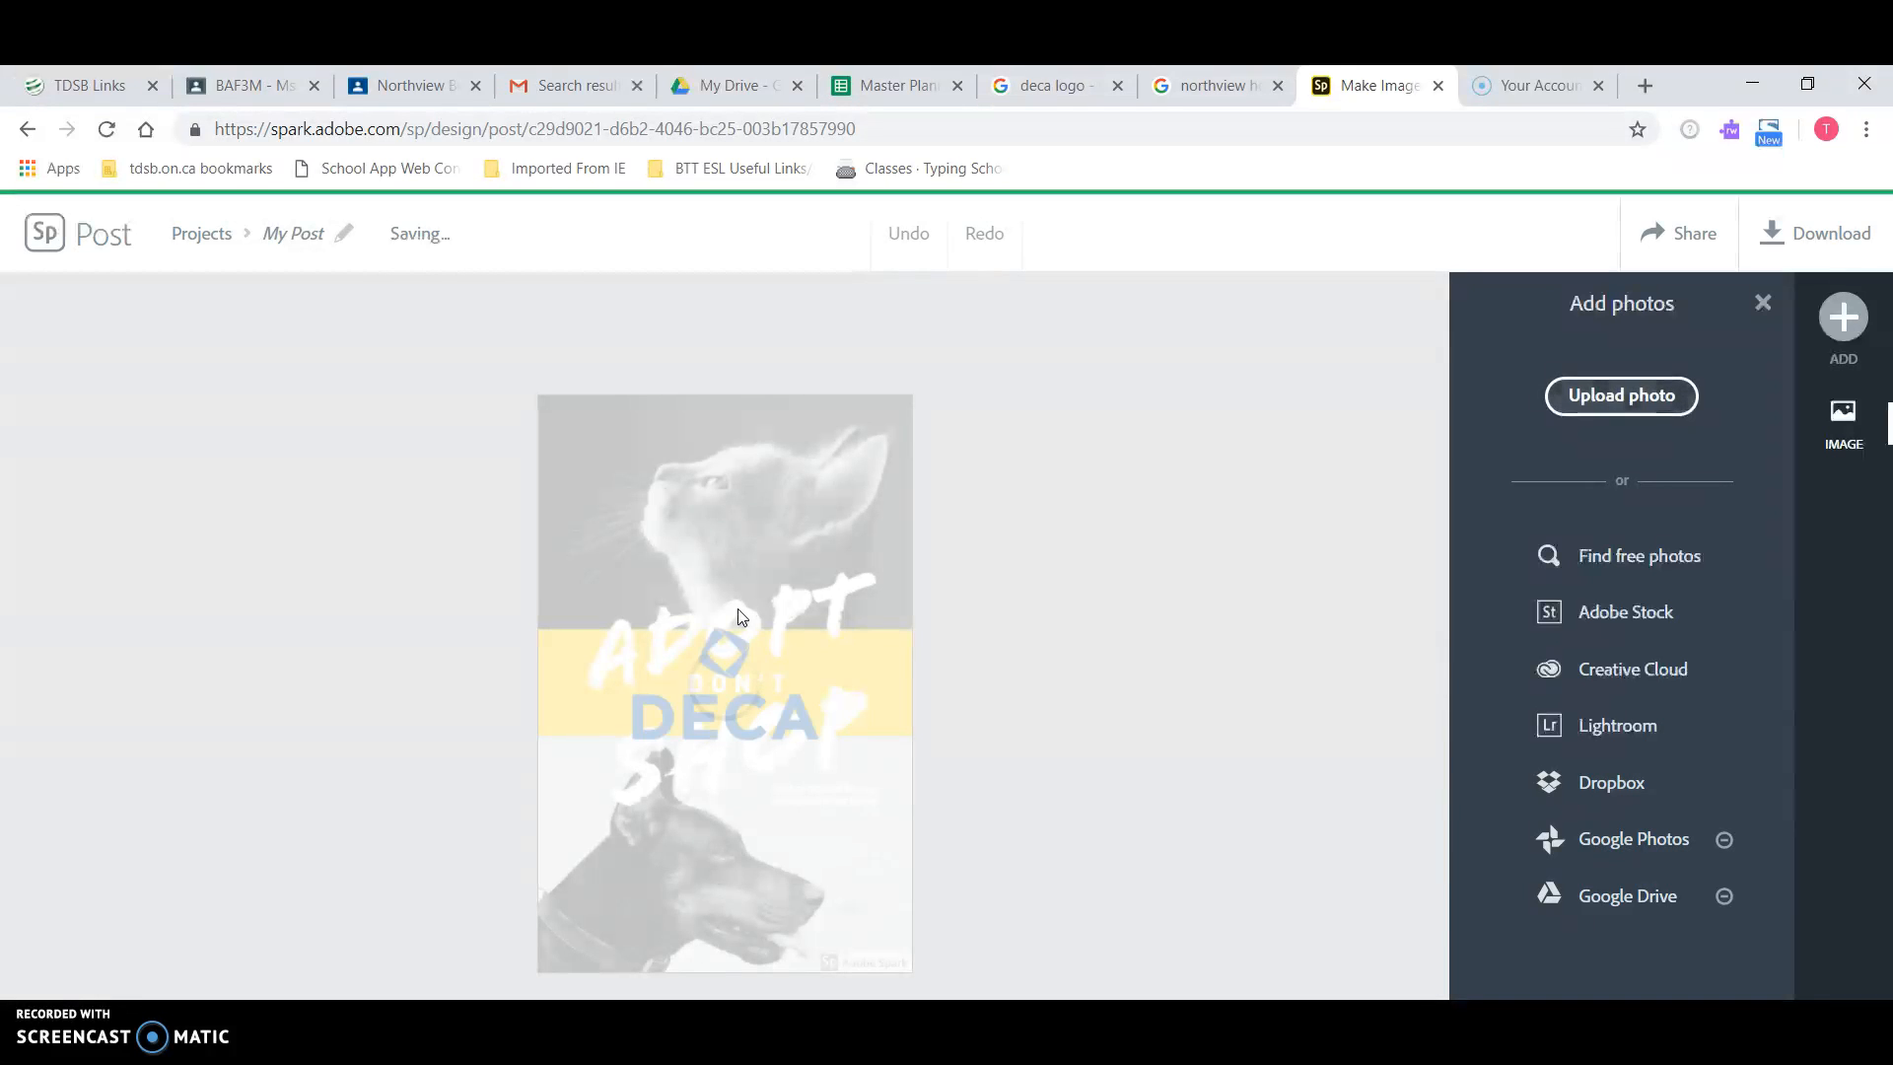
drag(724, 671, 642, 879)
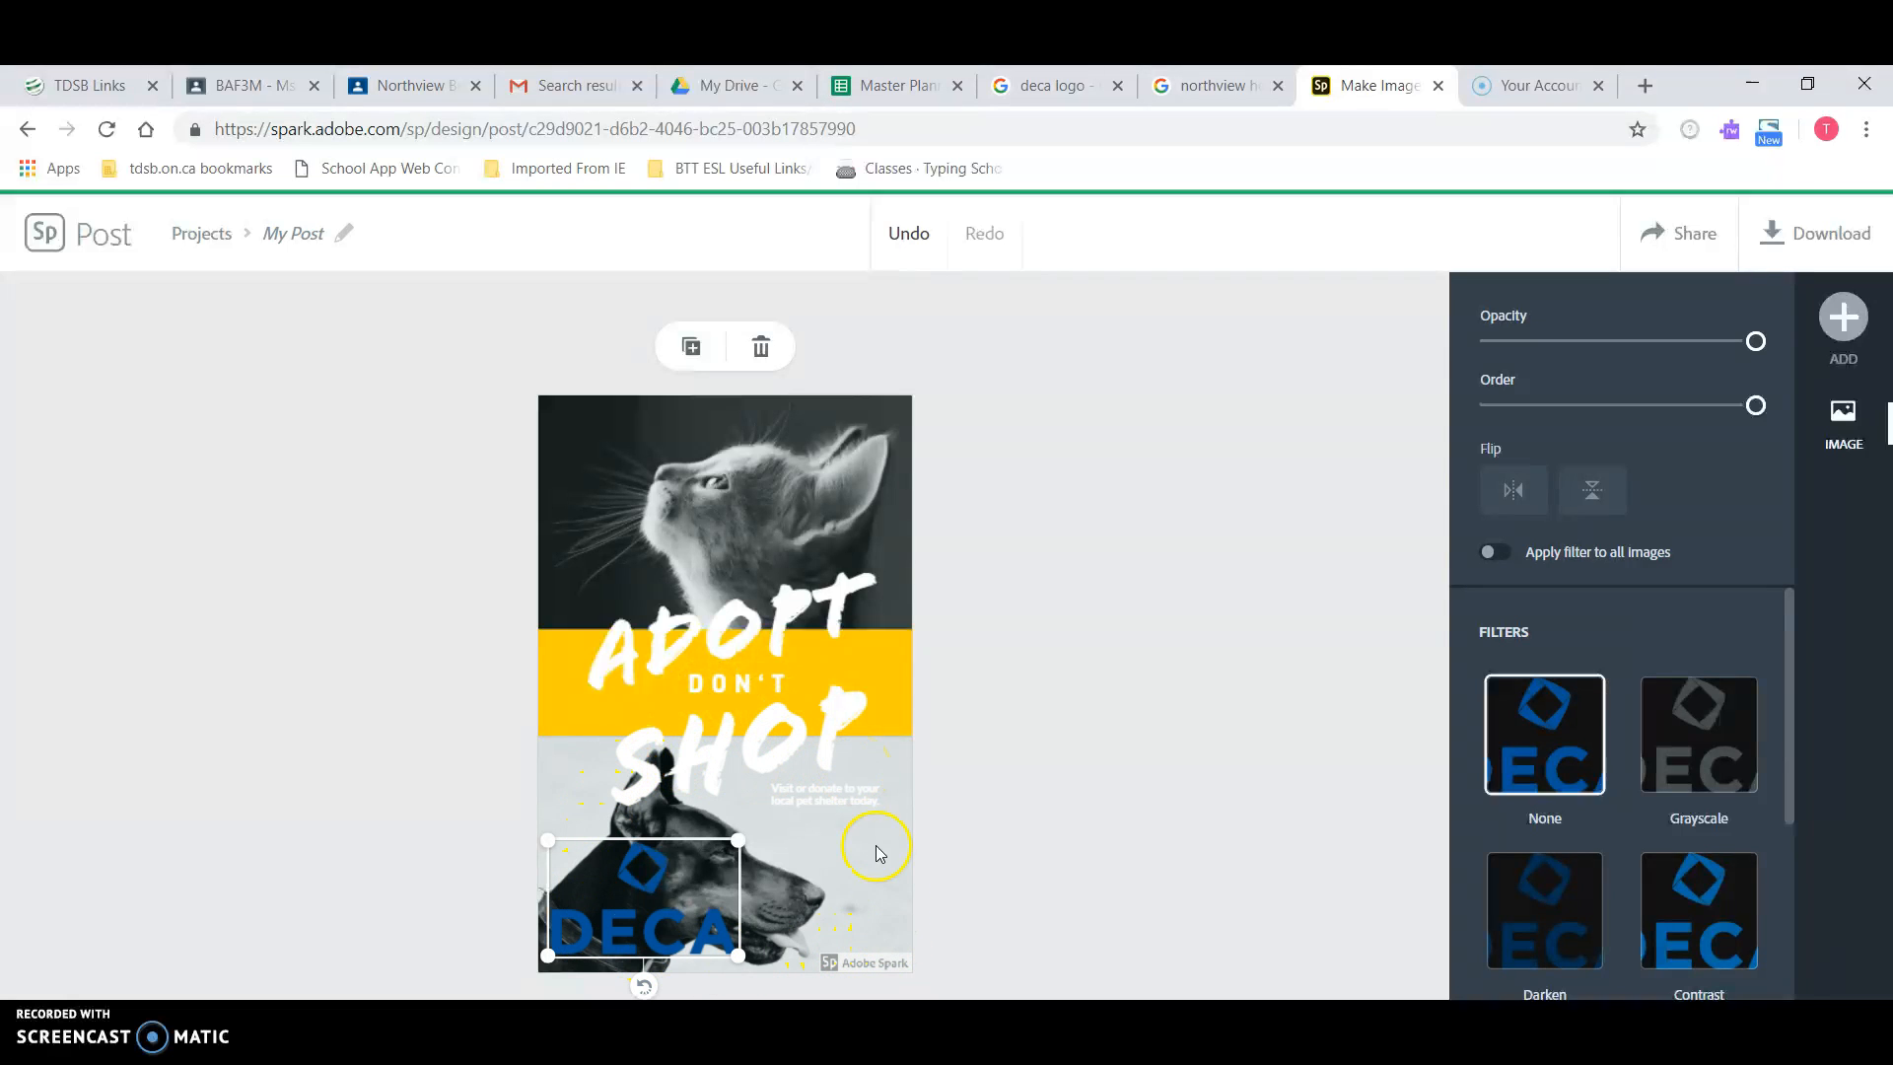
Step: Replace the ADOPT headline word with DECA
click(727, 628)
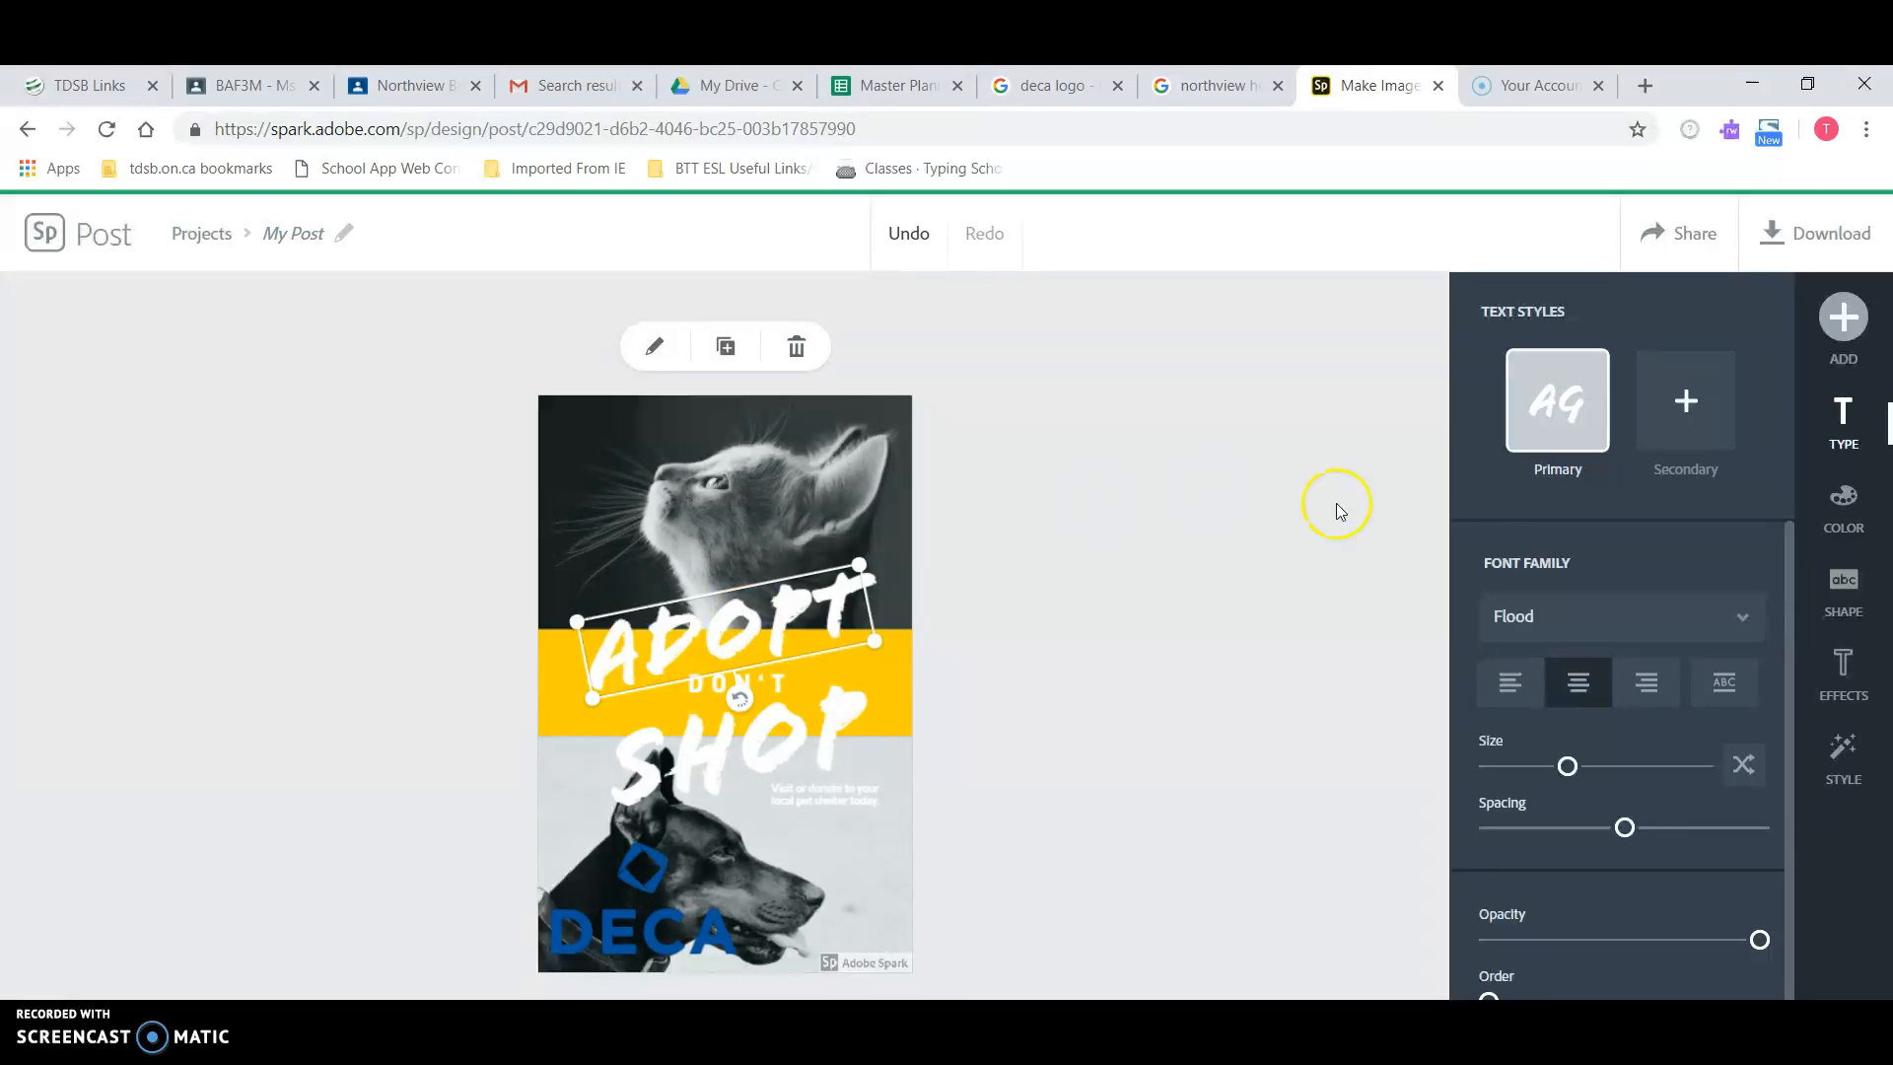
double_click(759, 631)
drag(803, 537, 552, 541)
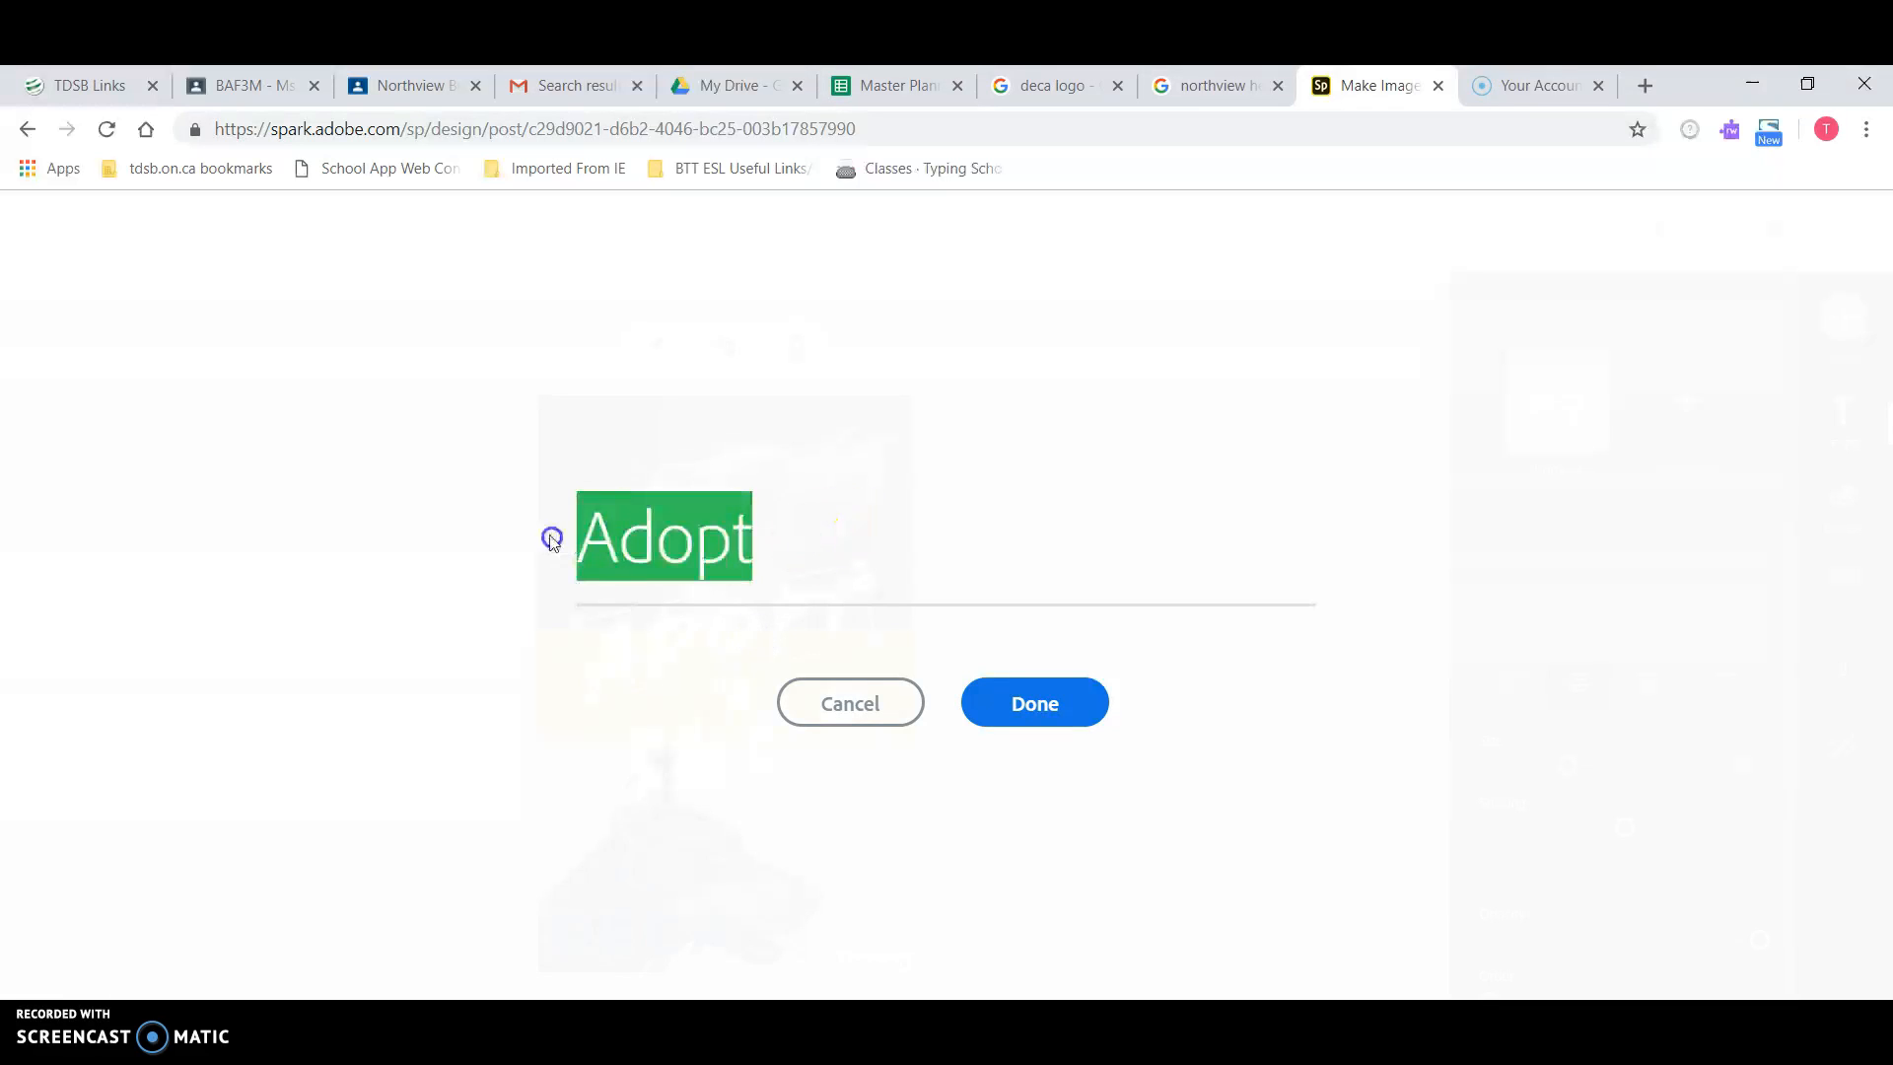
text(DECA)
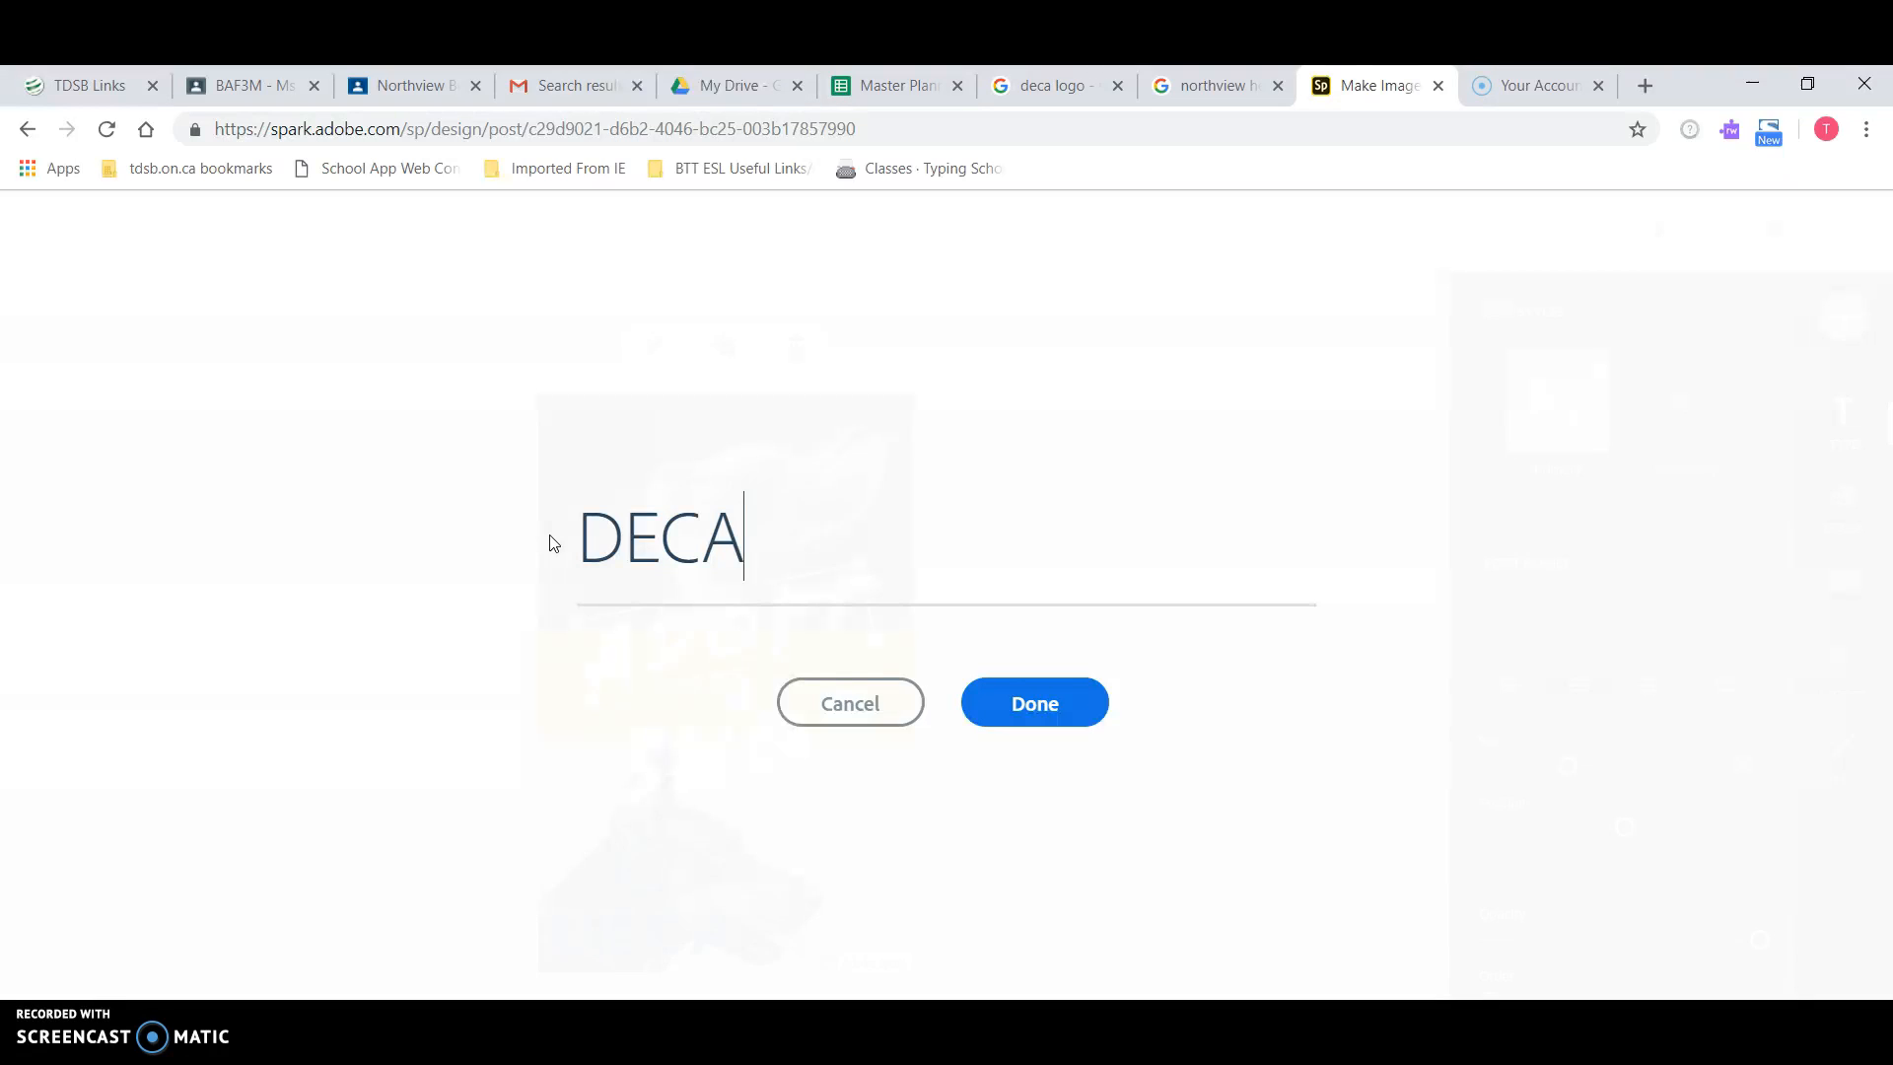
click(1023, 703)
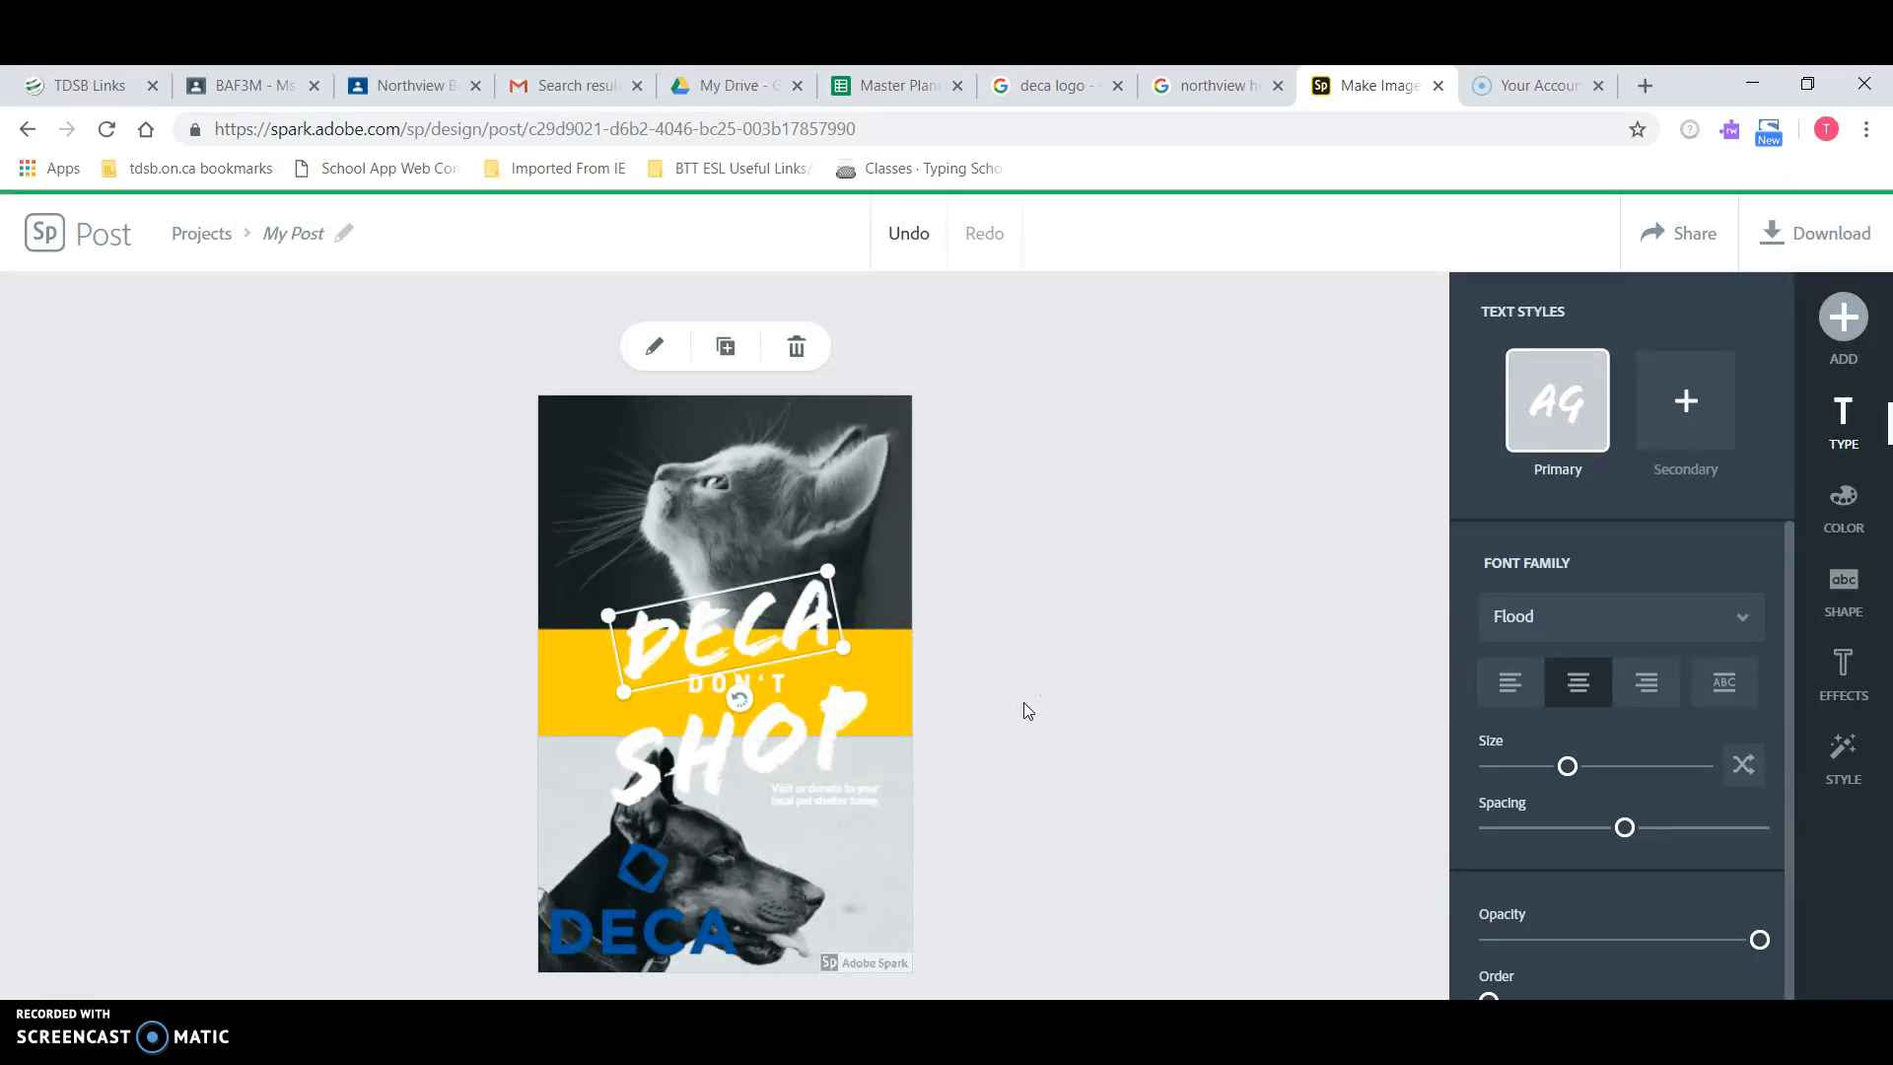
Step: Switch the DECA headline font to Harman Sans after briefly trying Germania One
click(1637, 619)
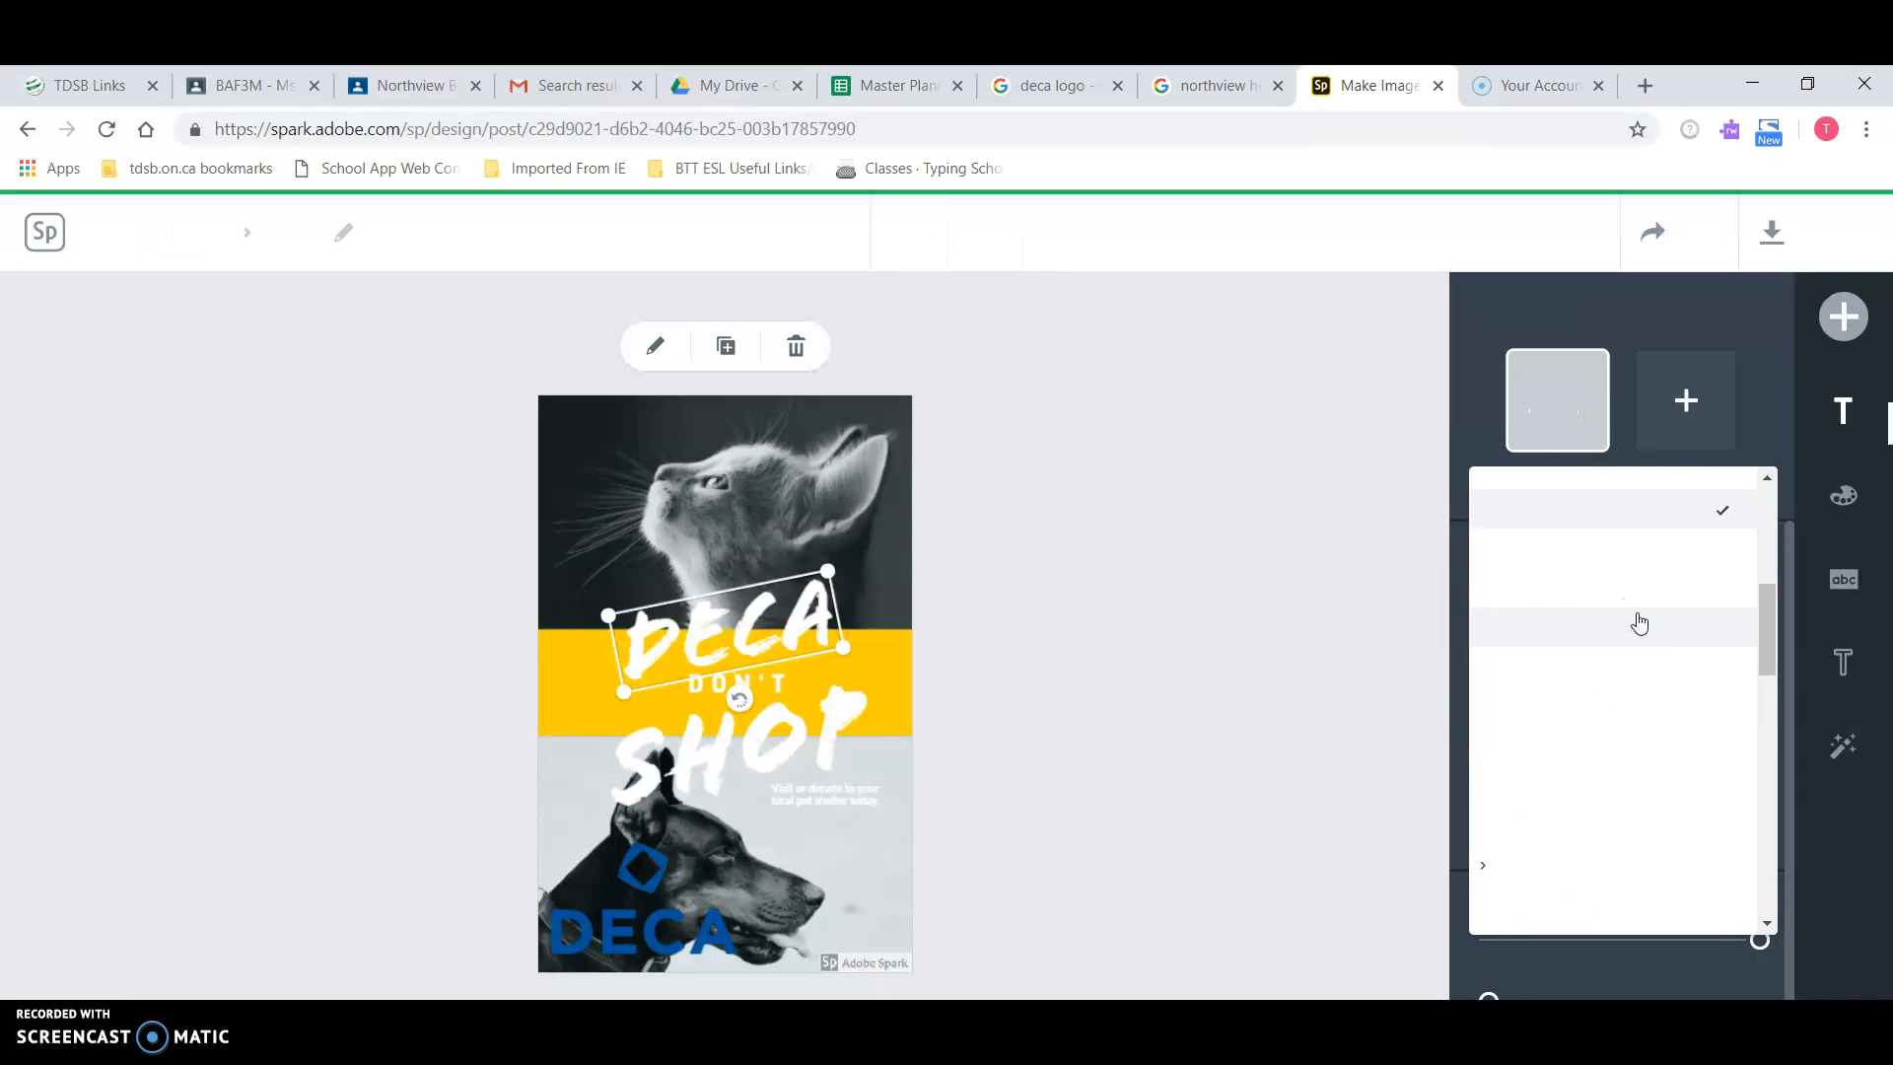
click(1782, 616)
mouse_move(1779, 614)
mouse_down()
mouse_move(1753, 521)
mouse_move(1755, 606)
mouse_up()
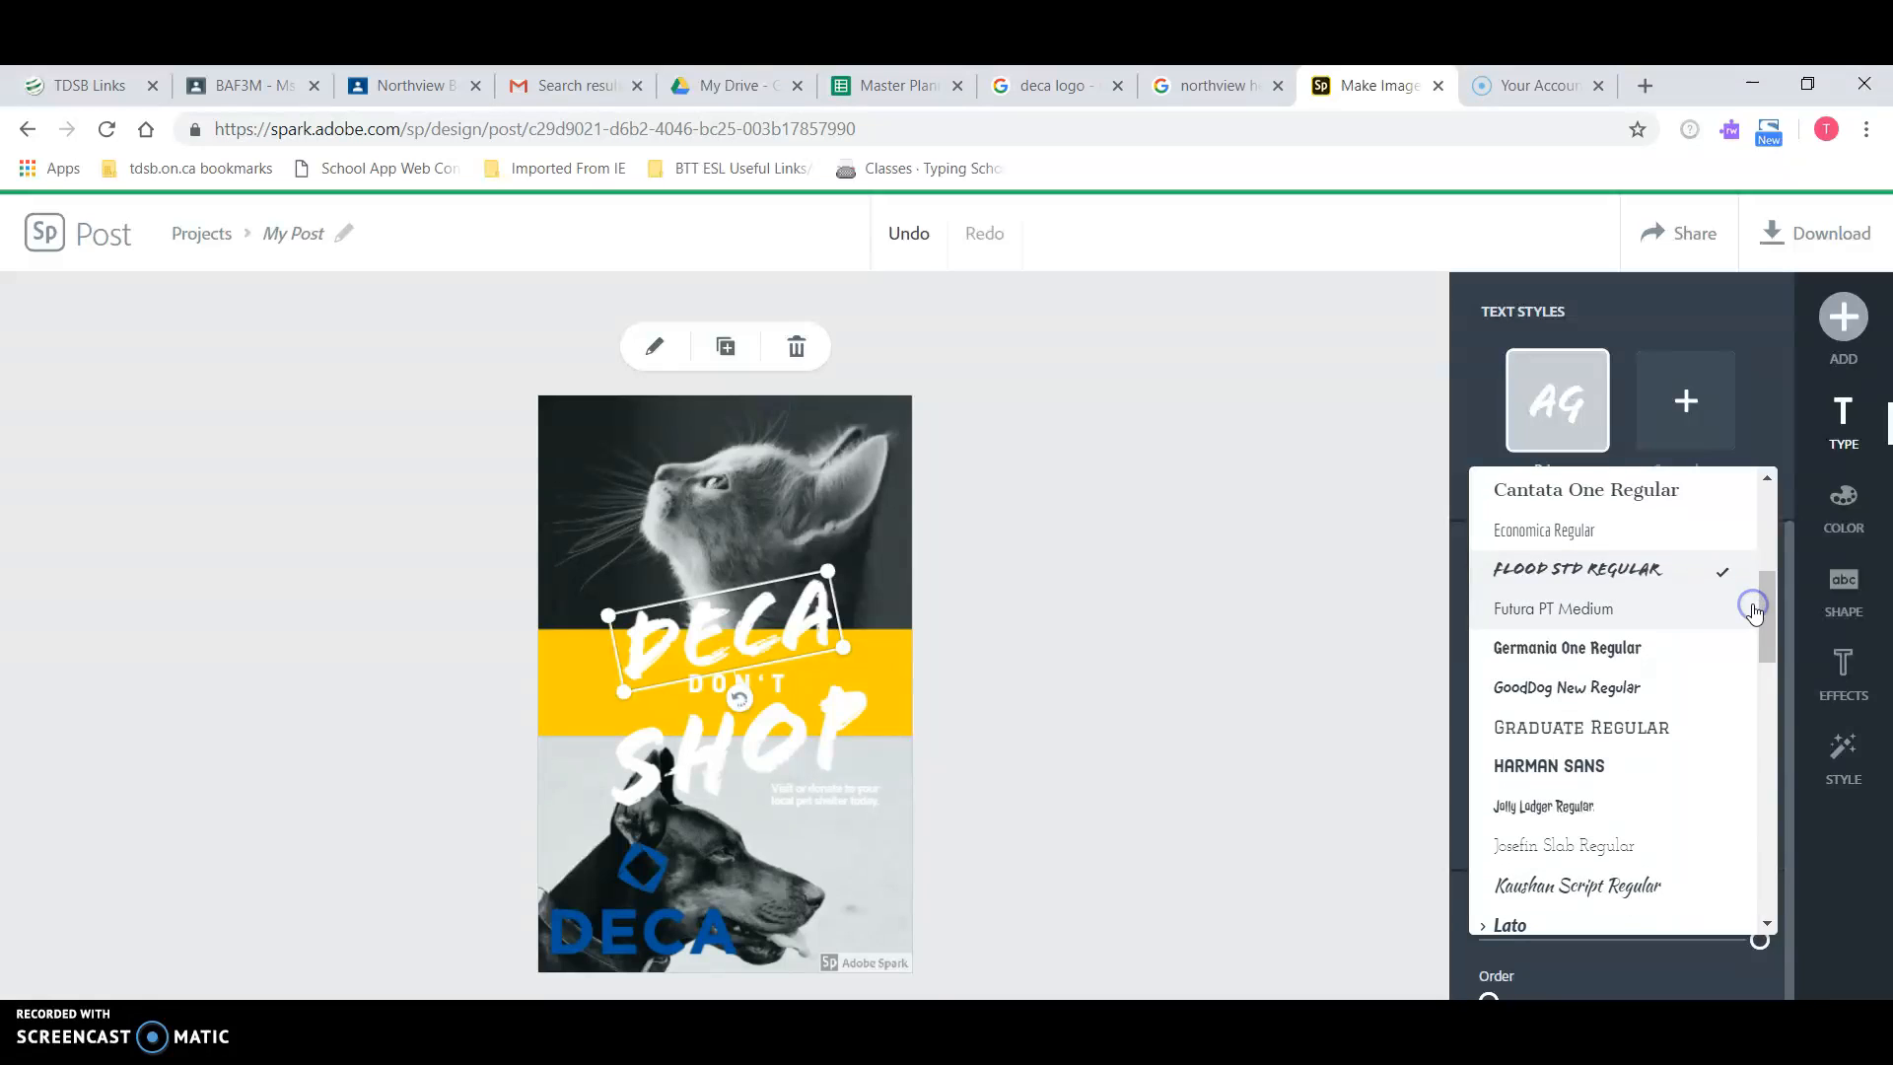
click(1660, 651)
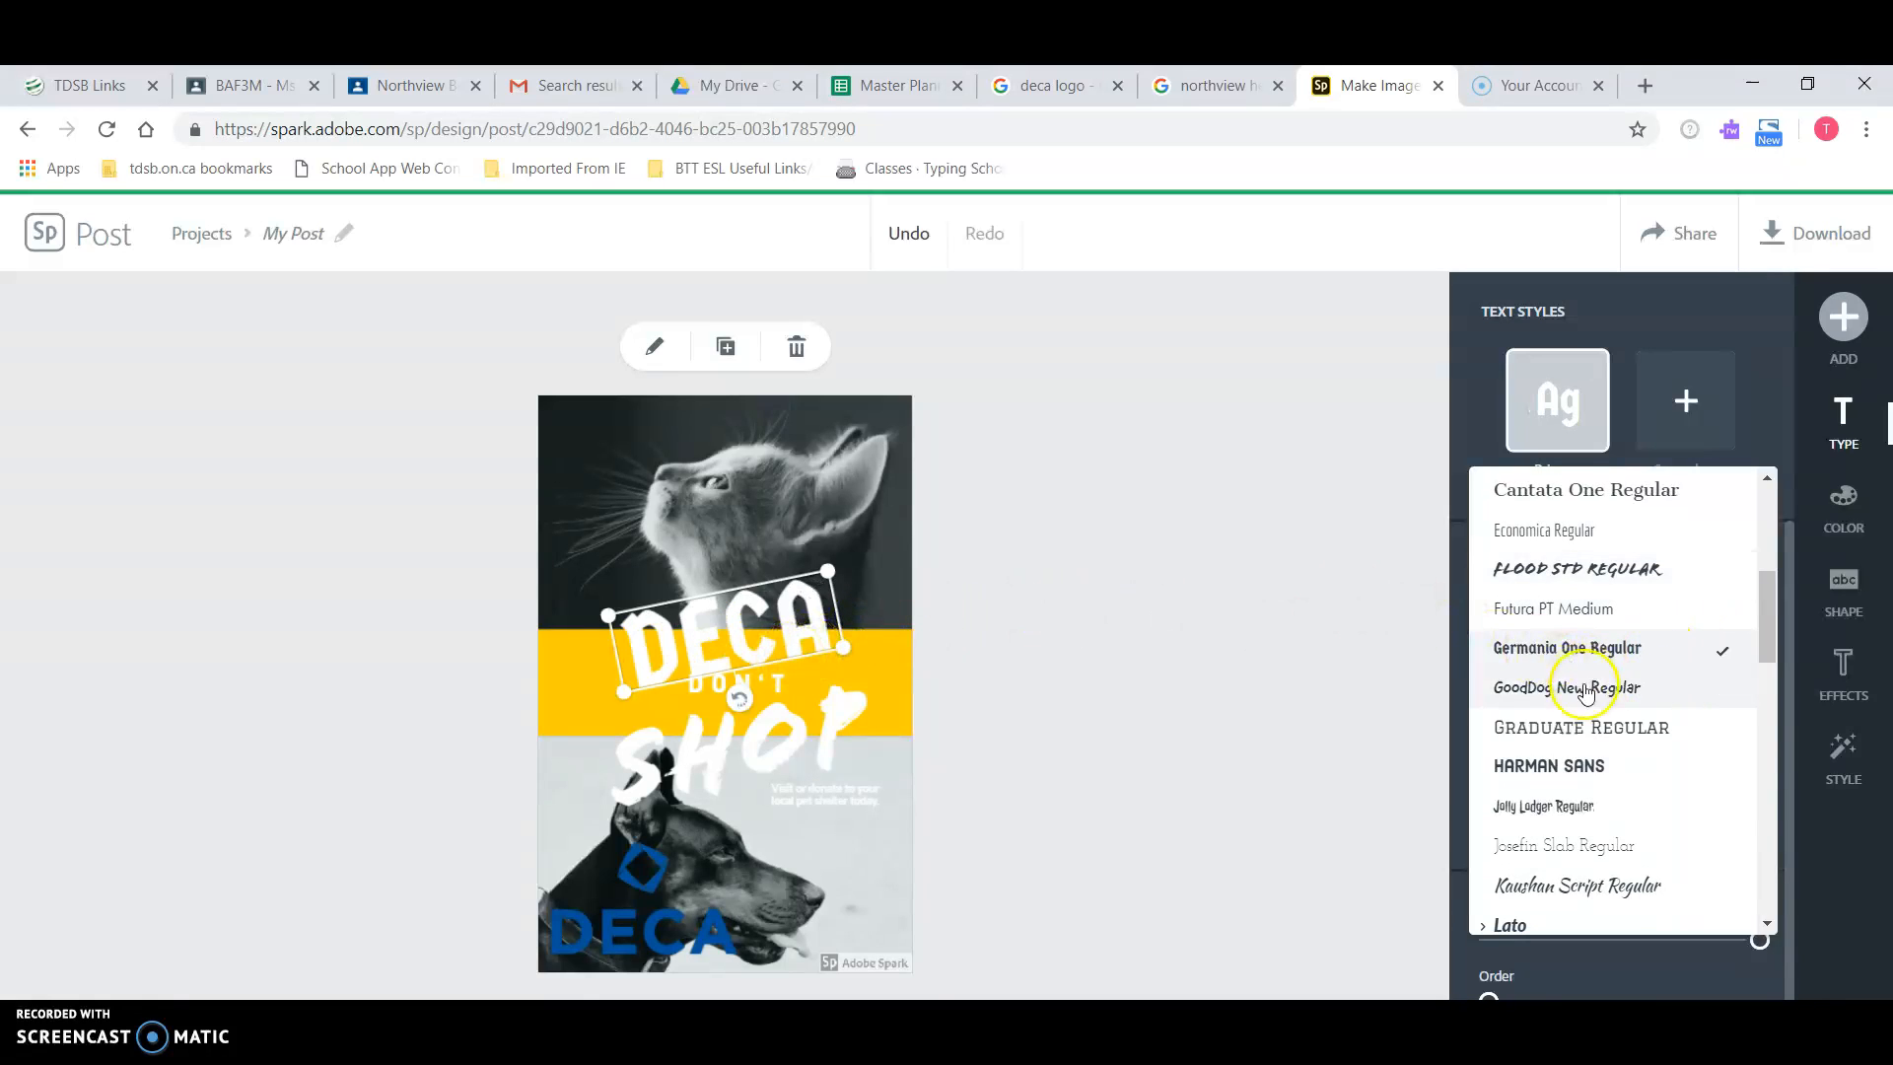
click(1577, 765)
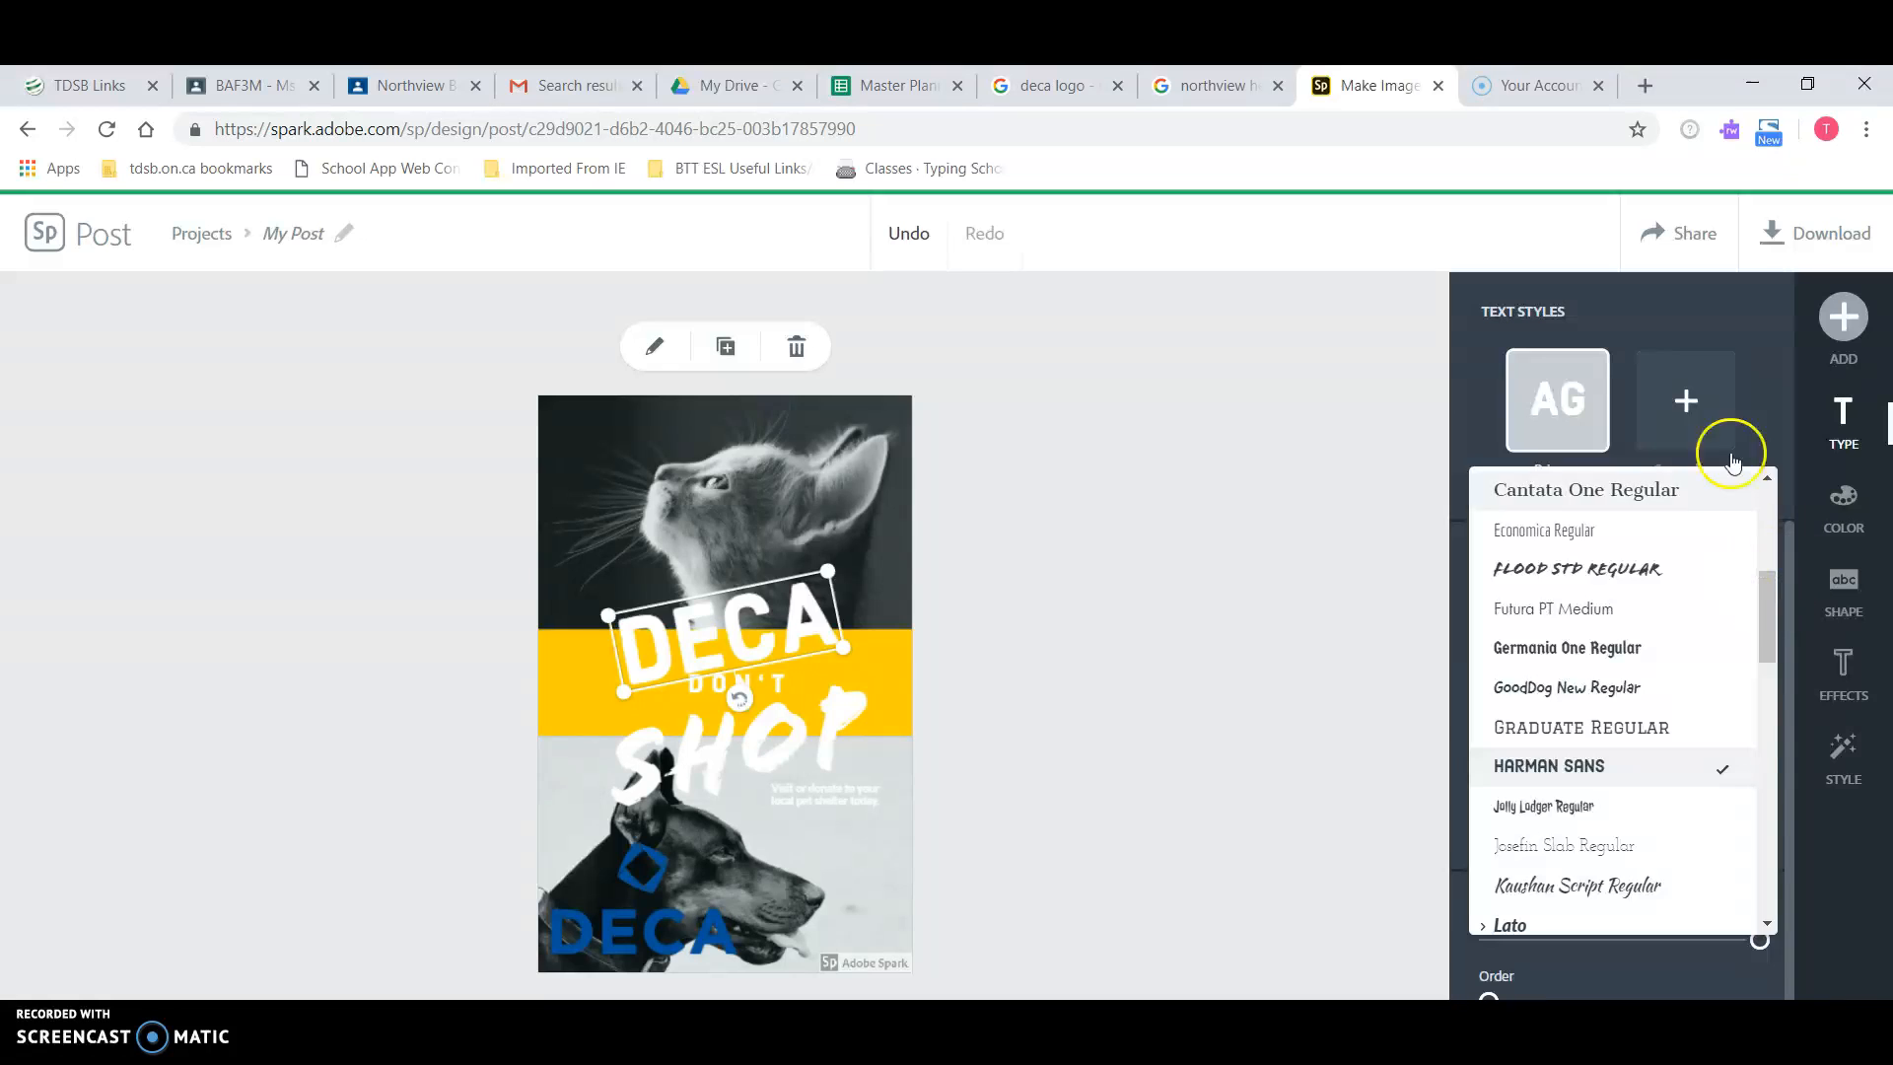
click(1766, 408)
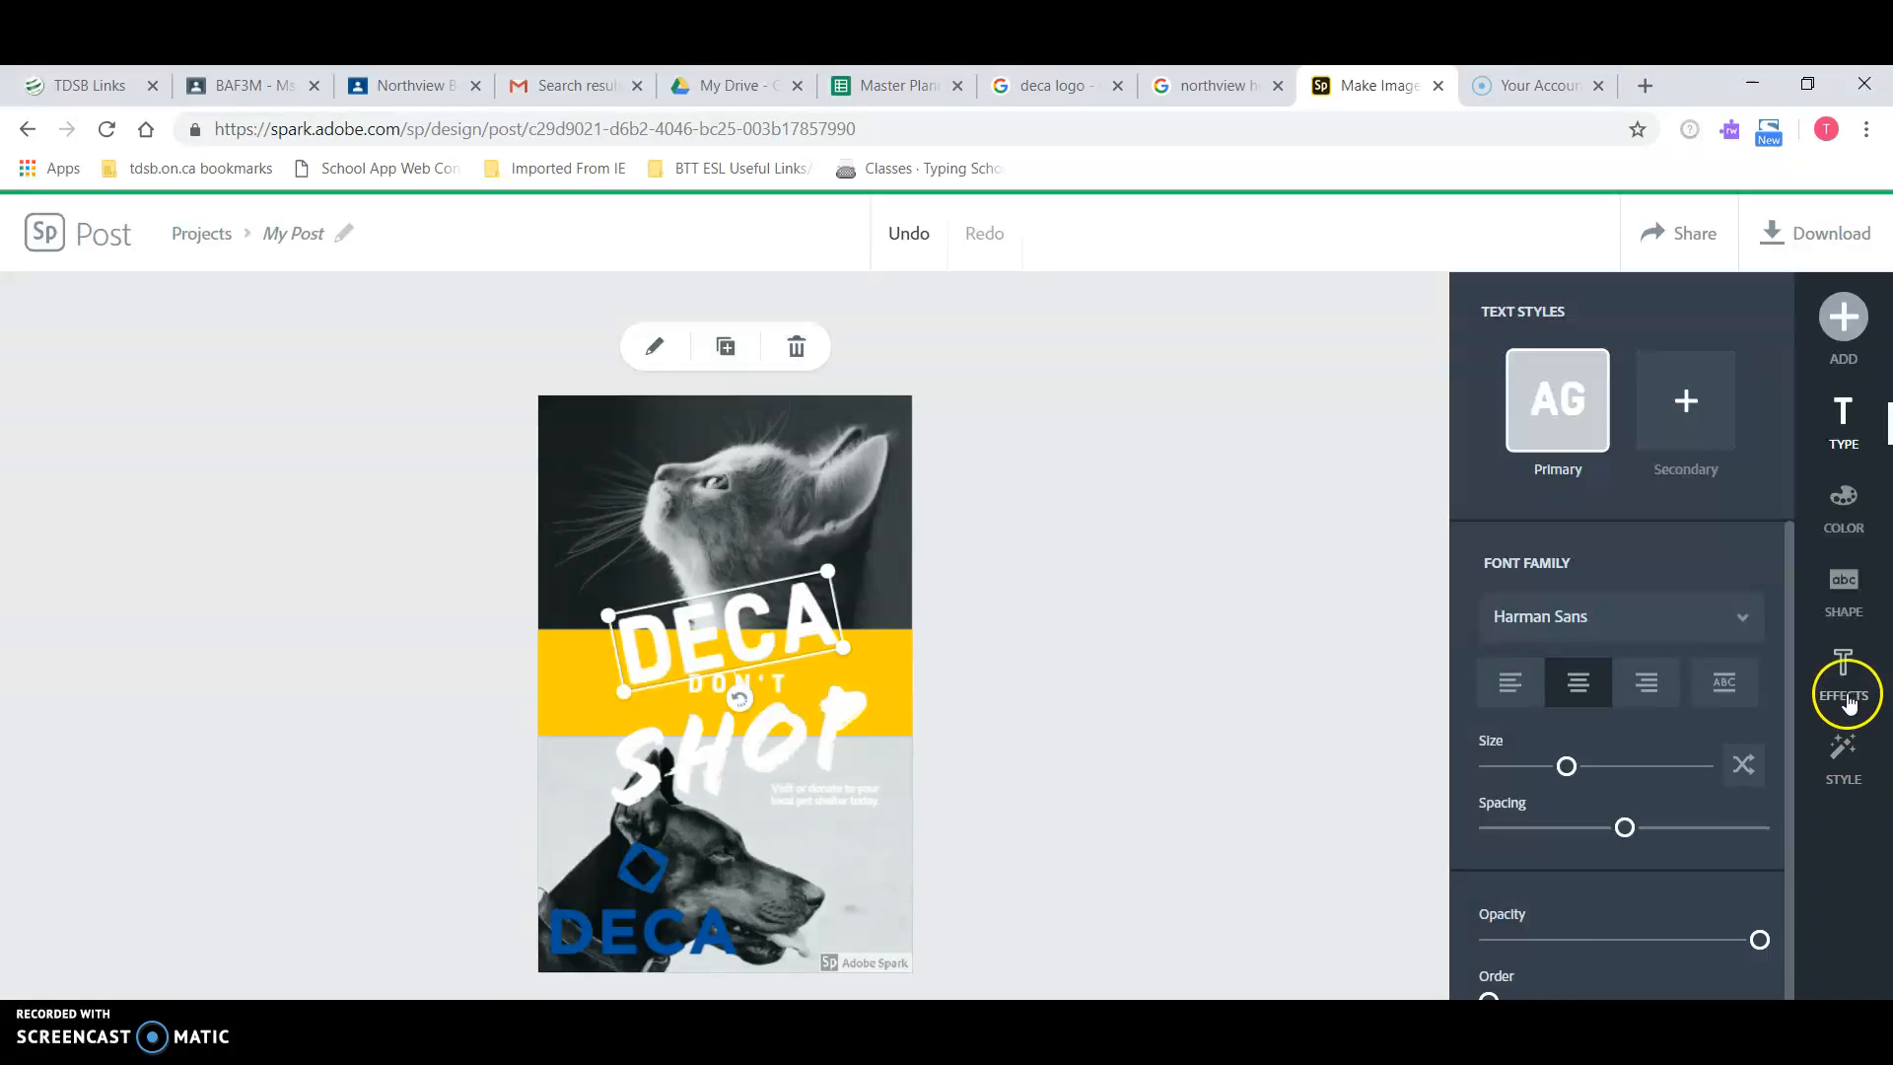
Step: Try dark blue on the DECA headline, then set it back to white
click(1850, 497)
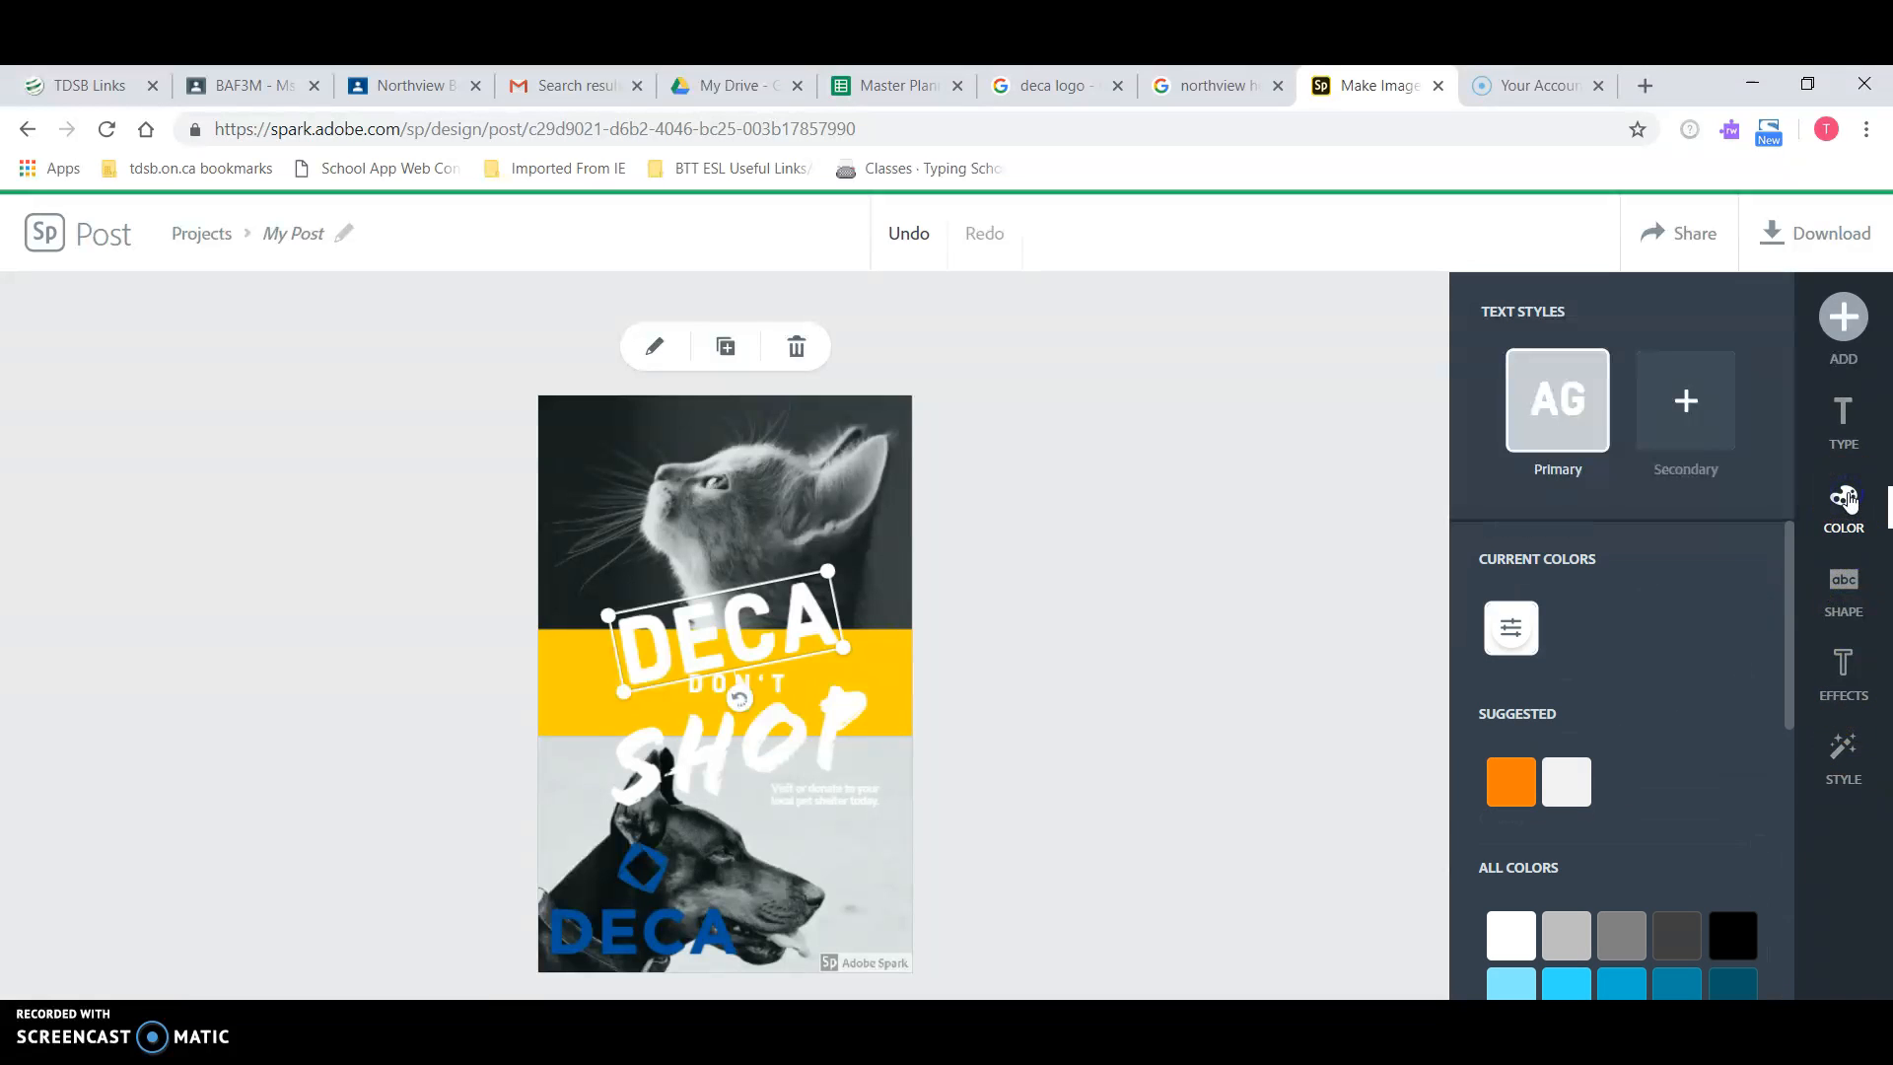
scroll(1694, 719, down, 5)
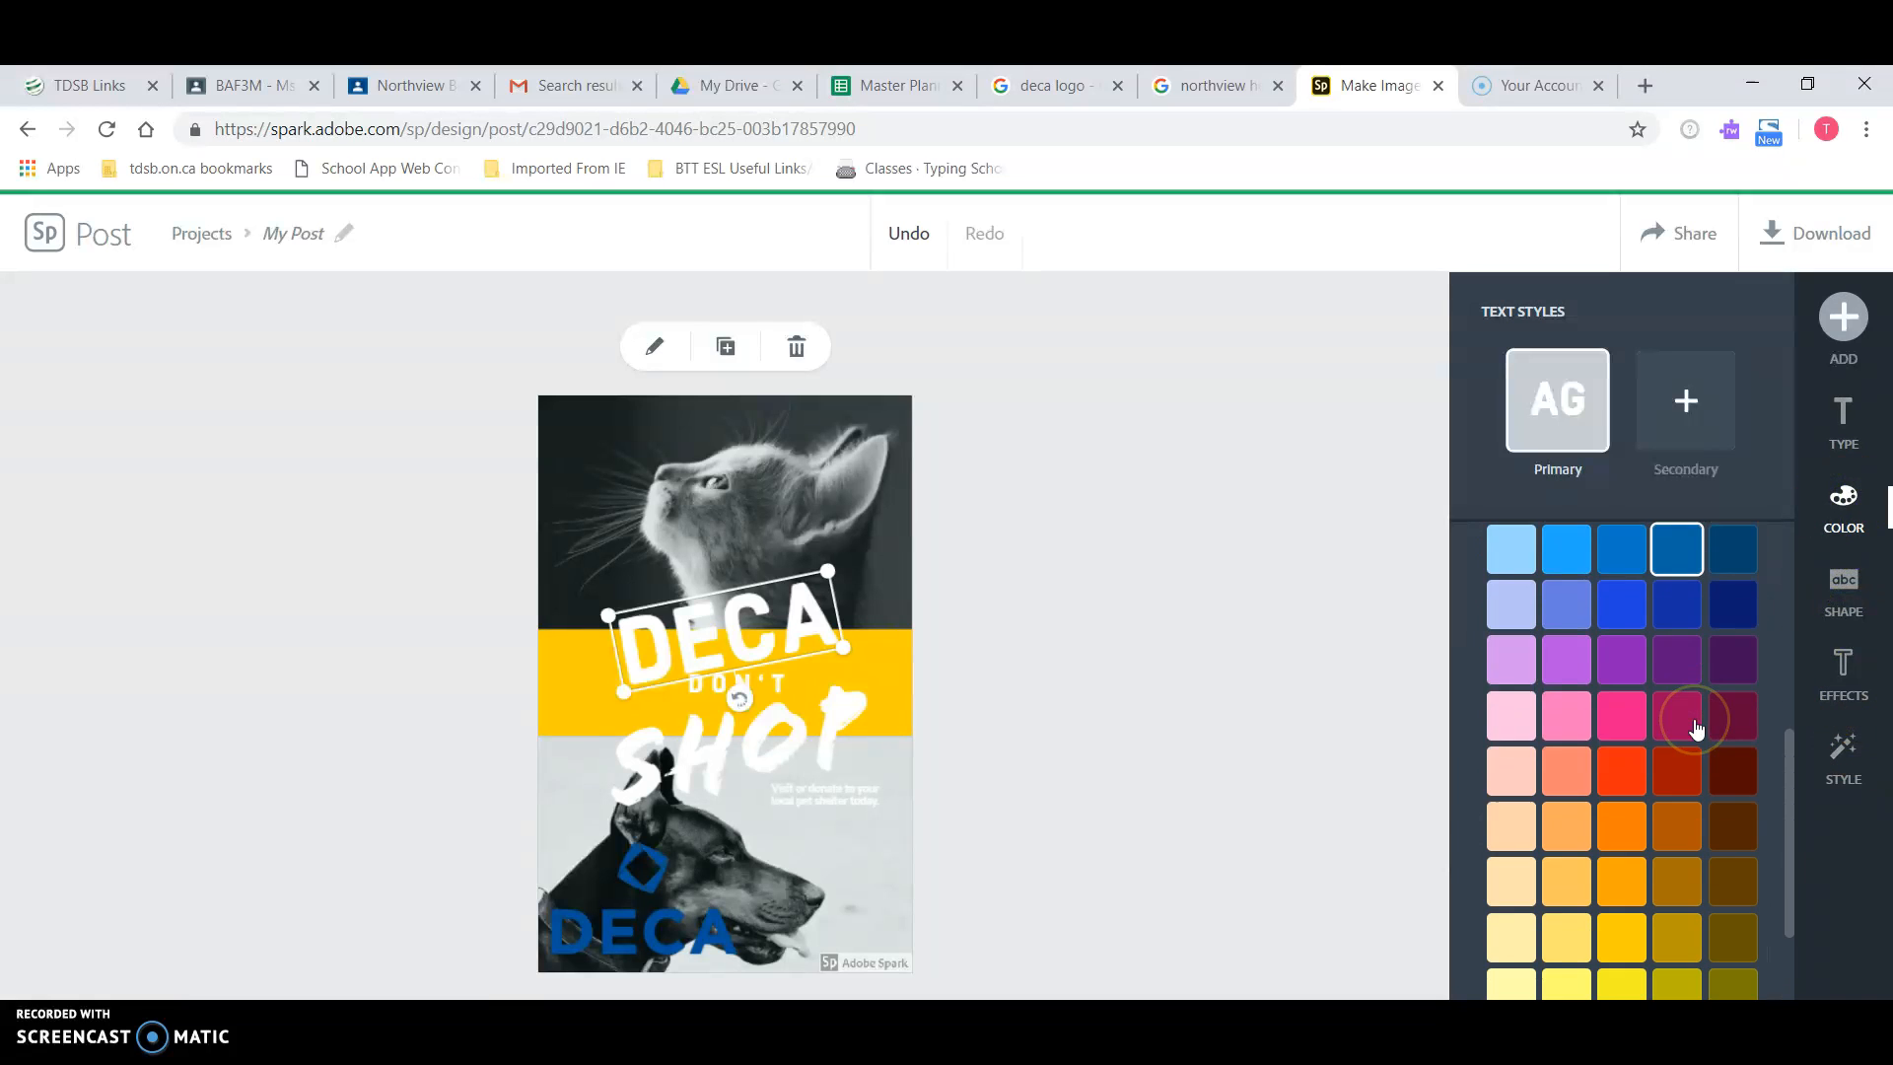
click(1680, 604)
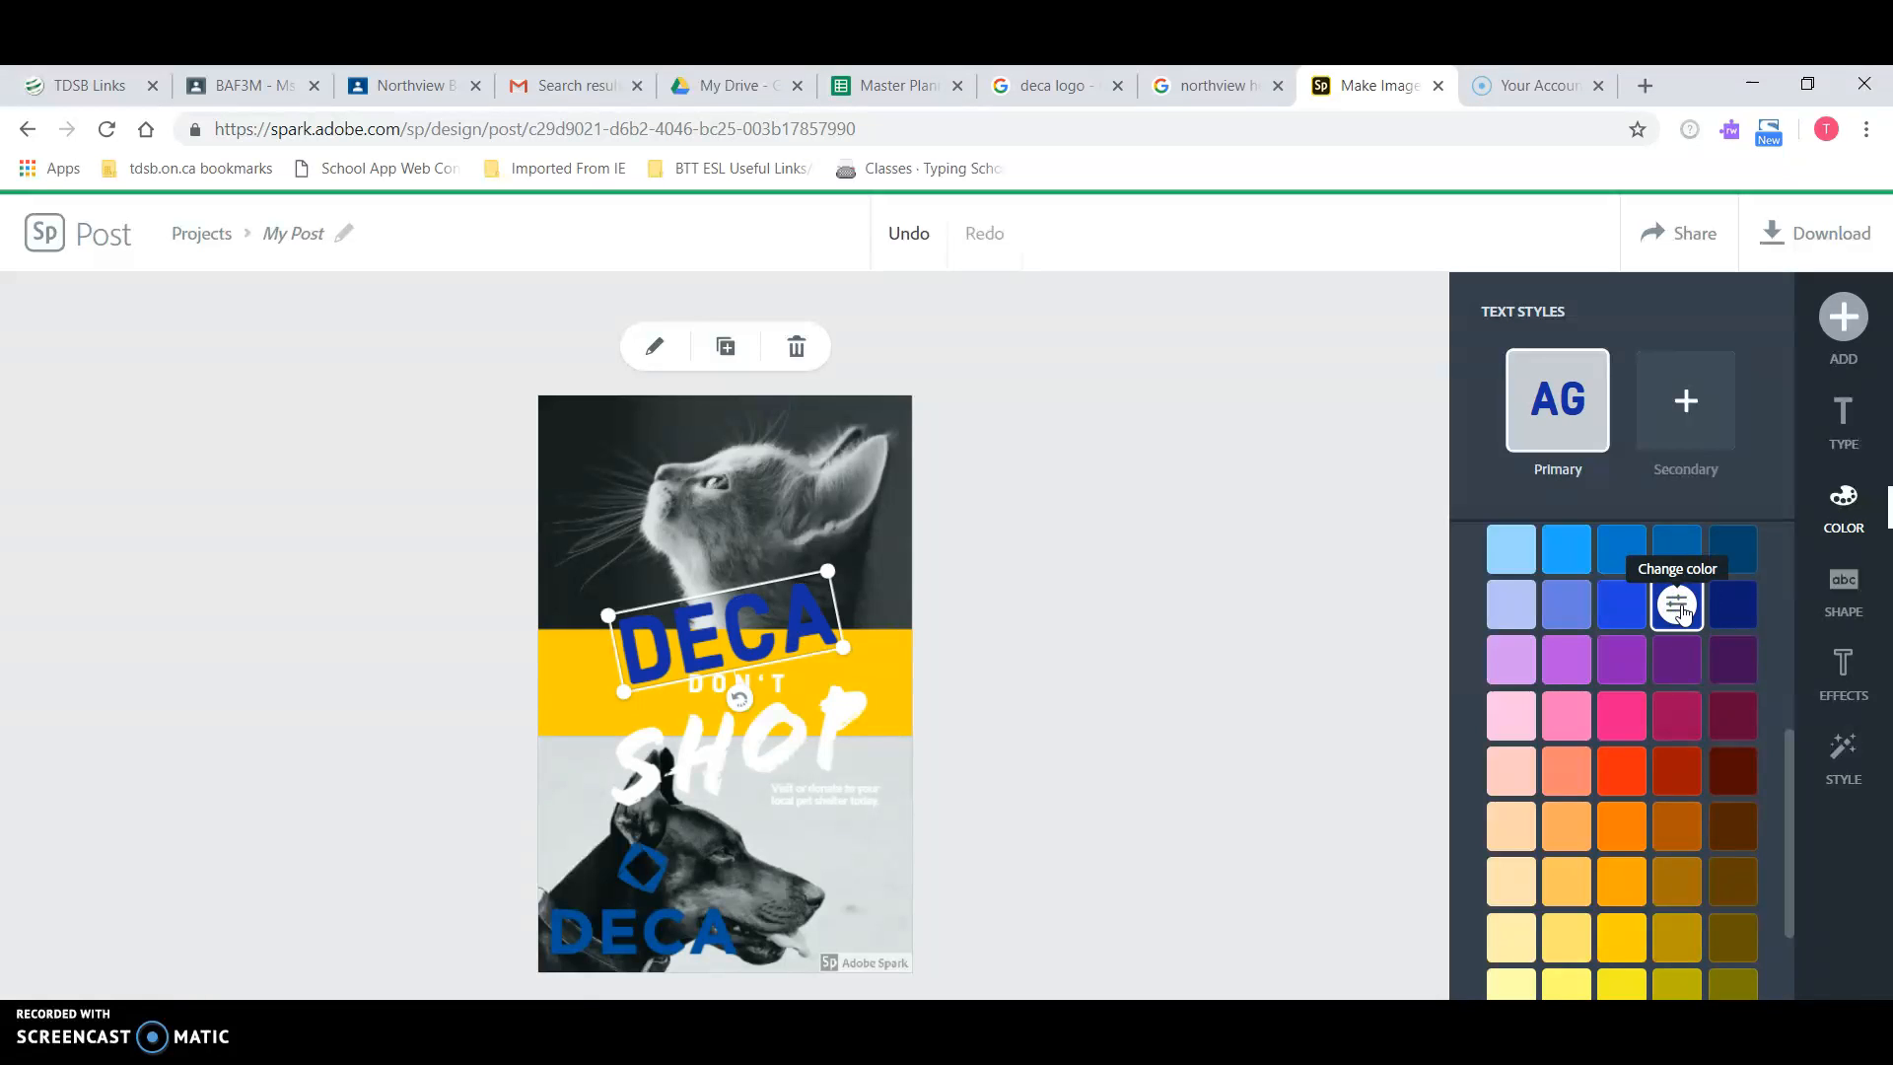
scroll(1682, 605, up, 4)
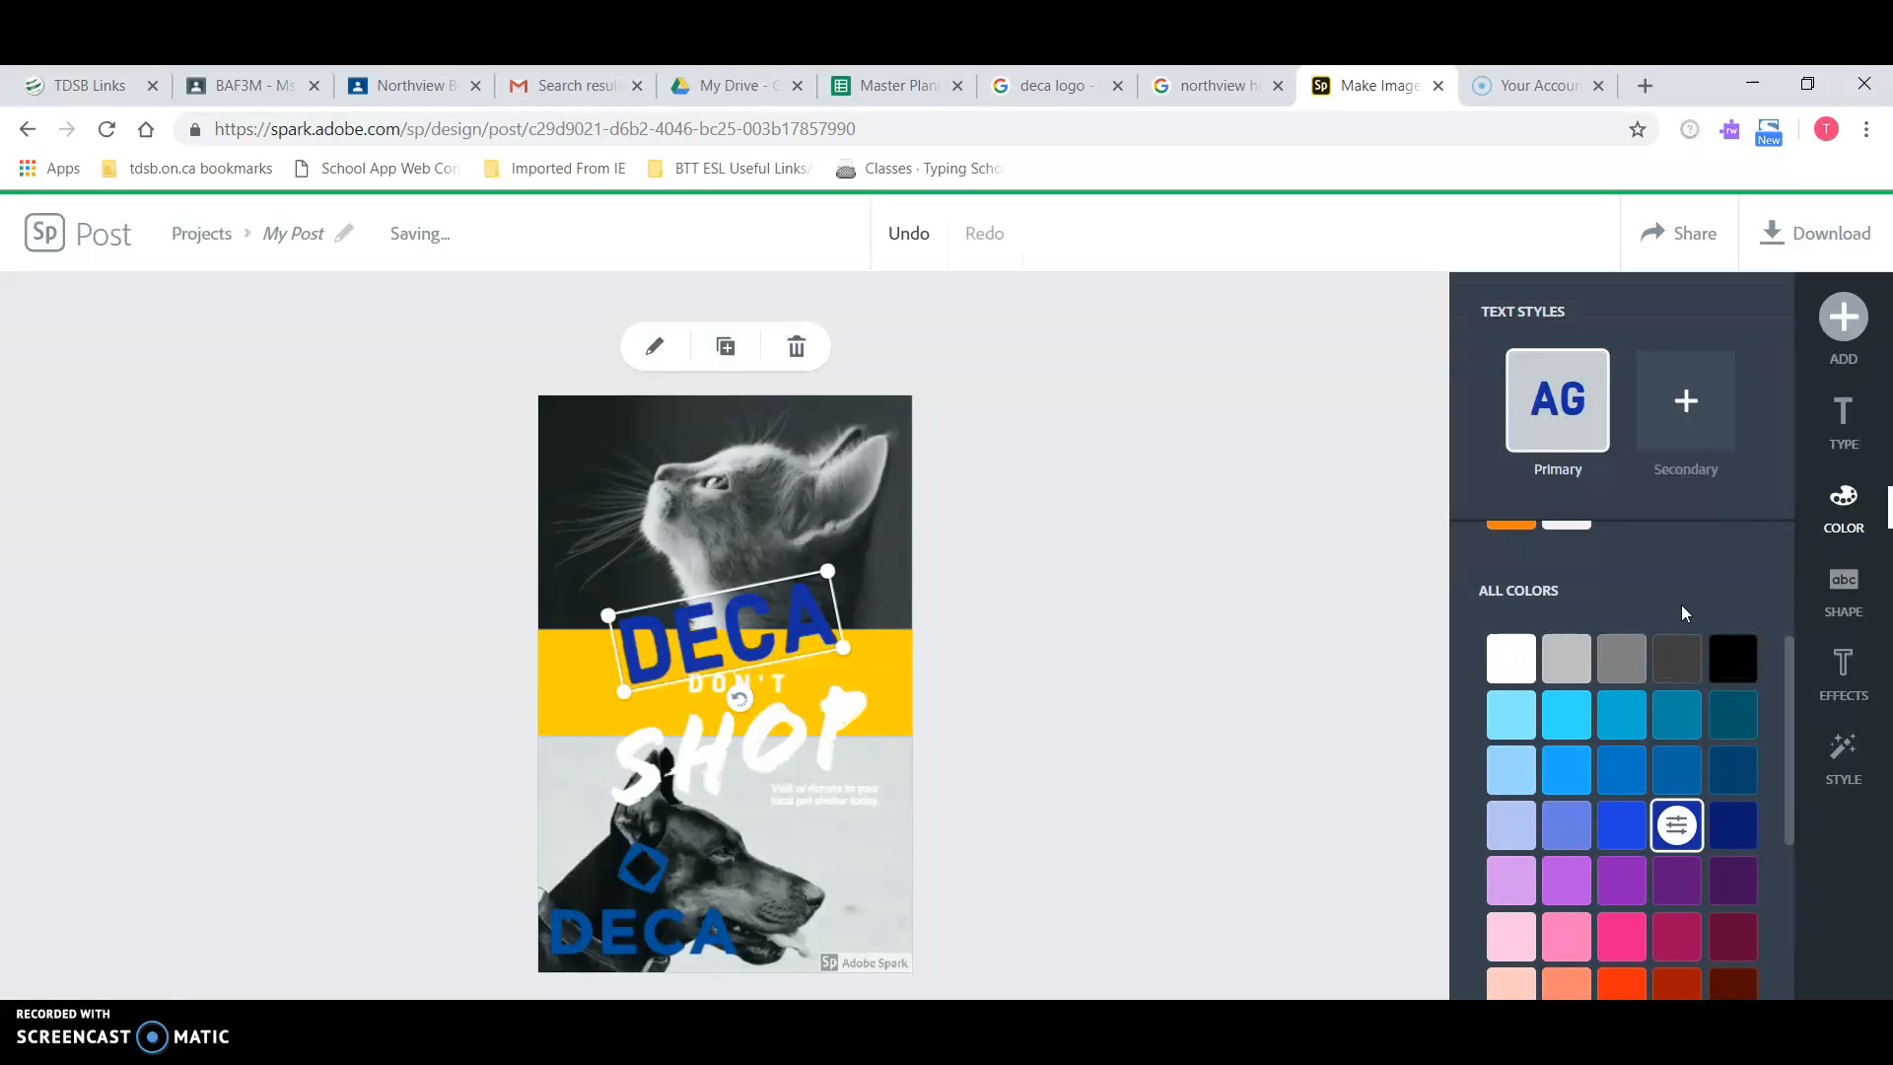
click(1583, 662)
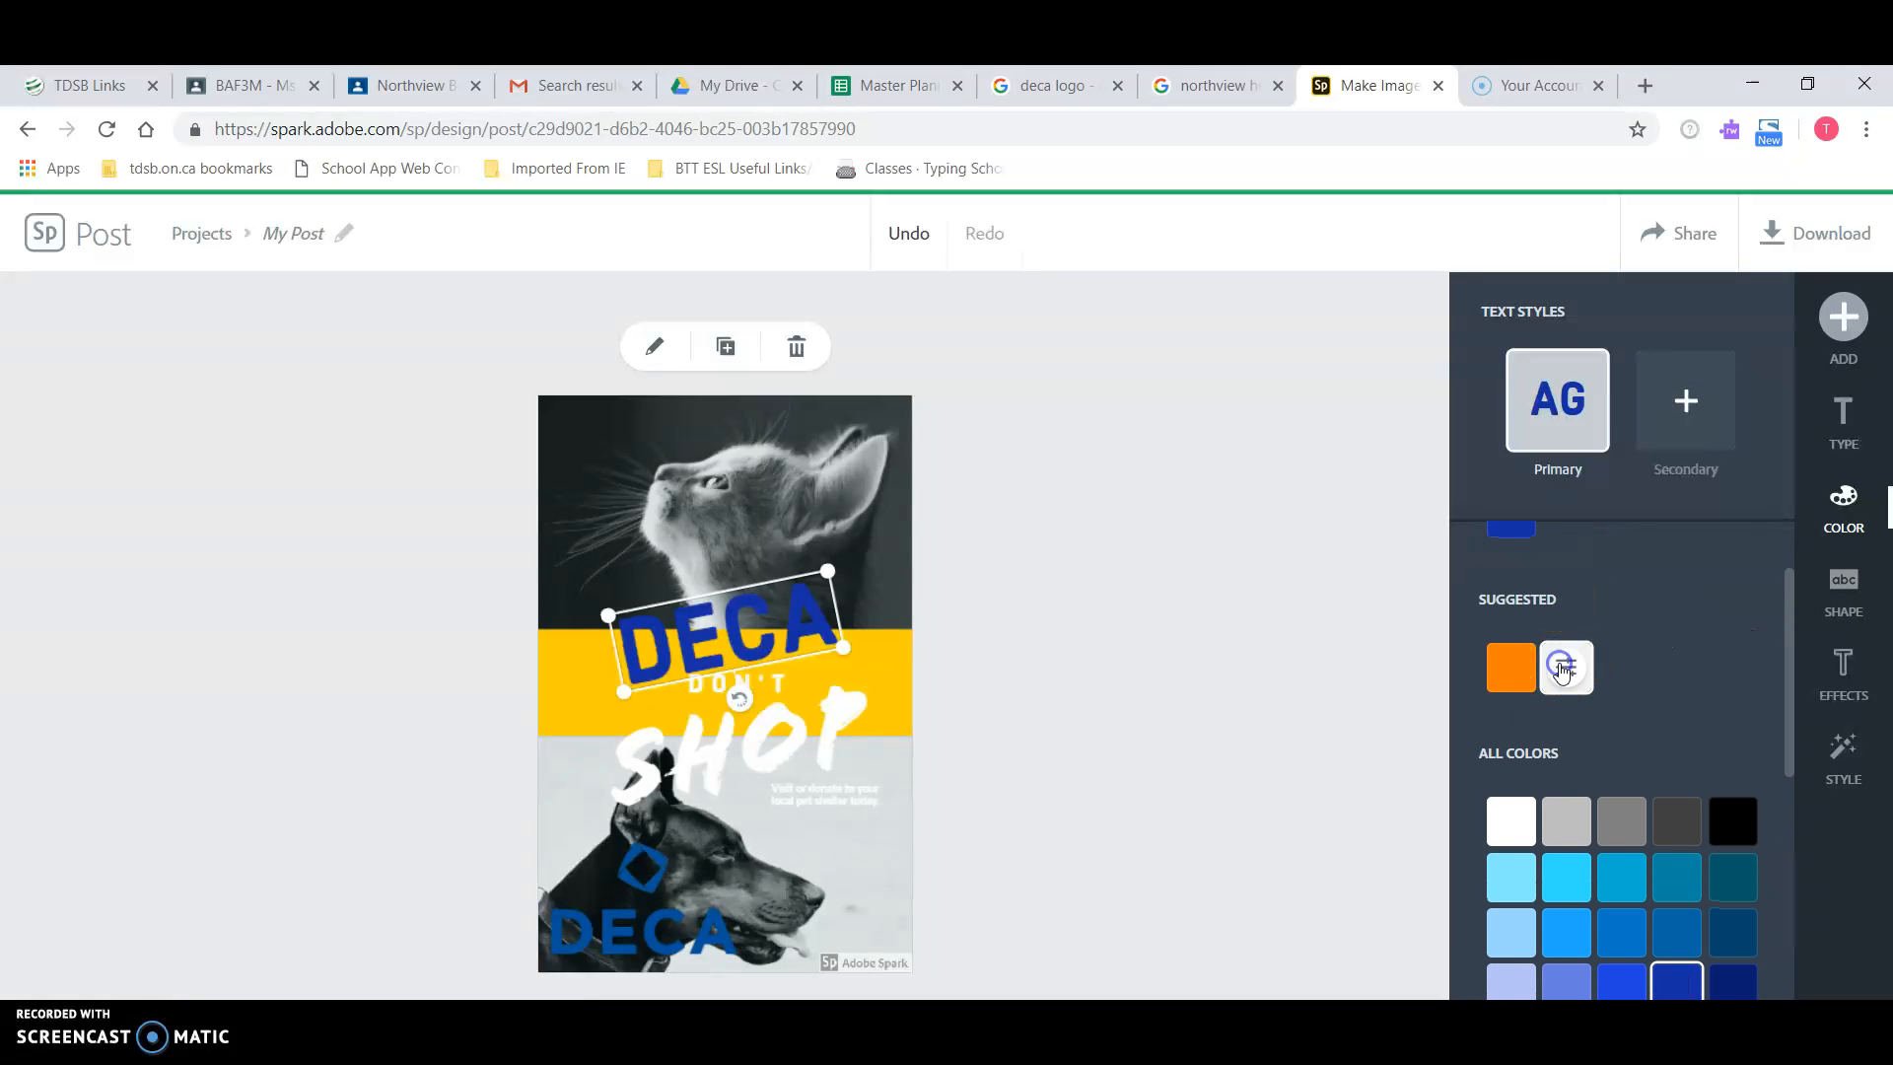
click(1080, 631)
click(761, 682)
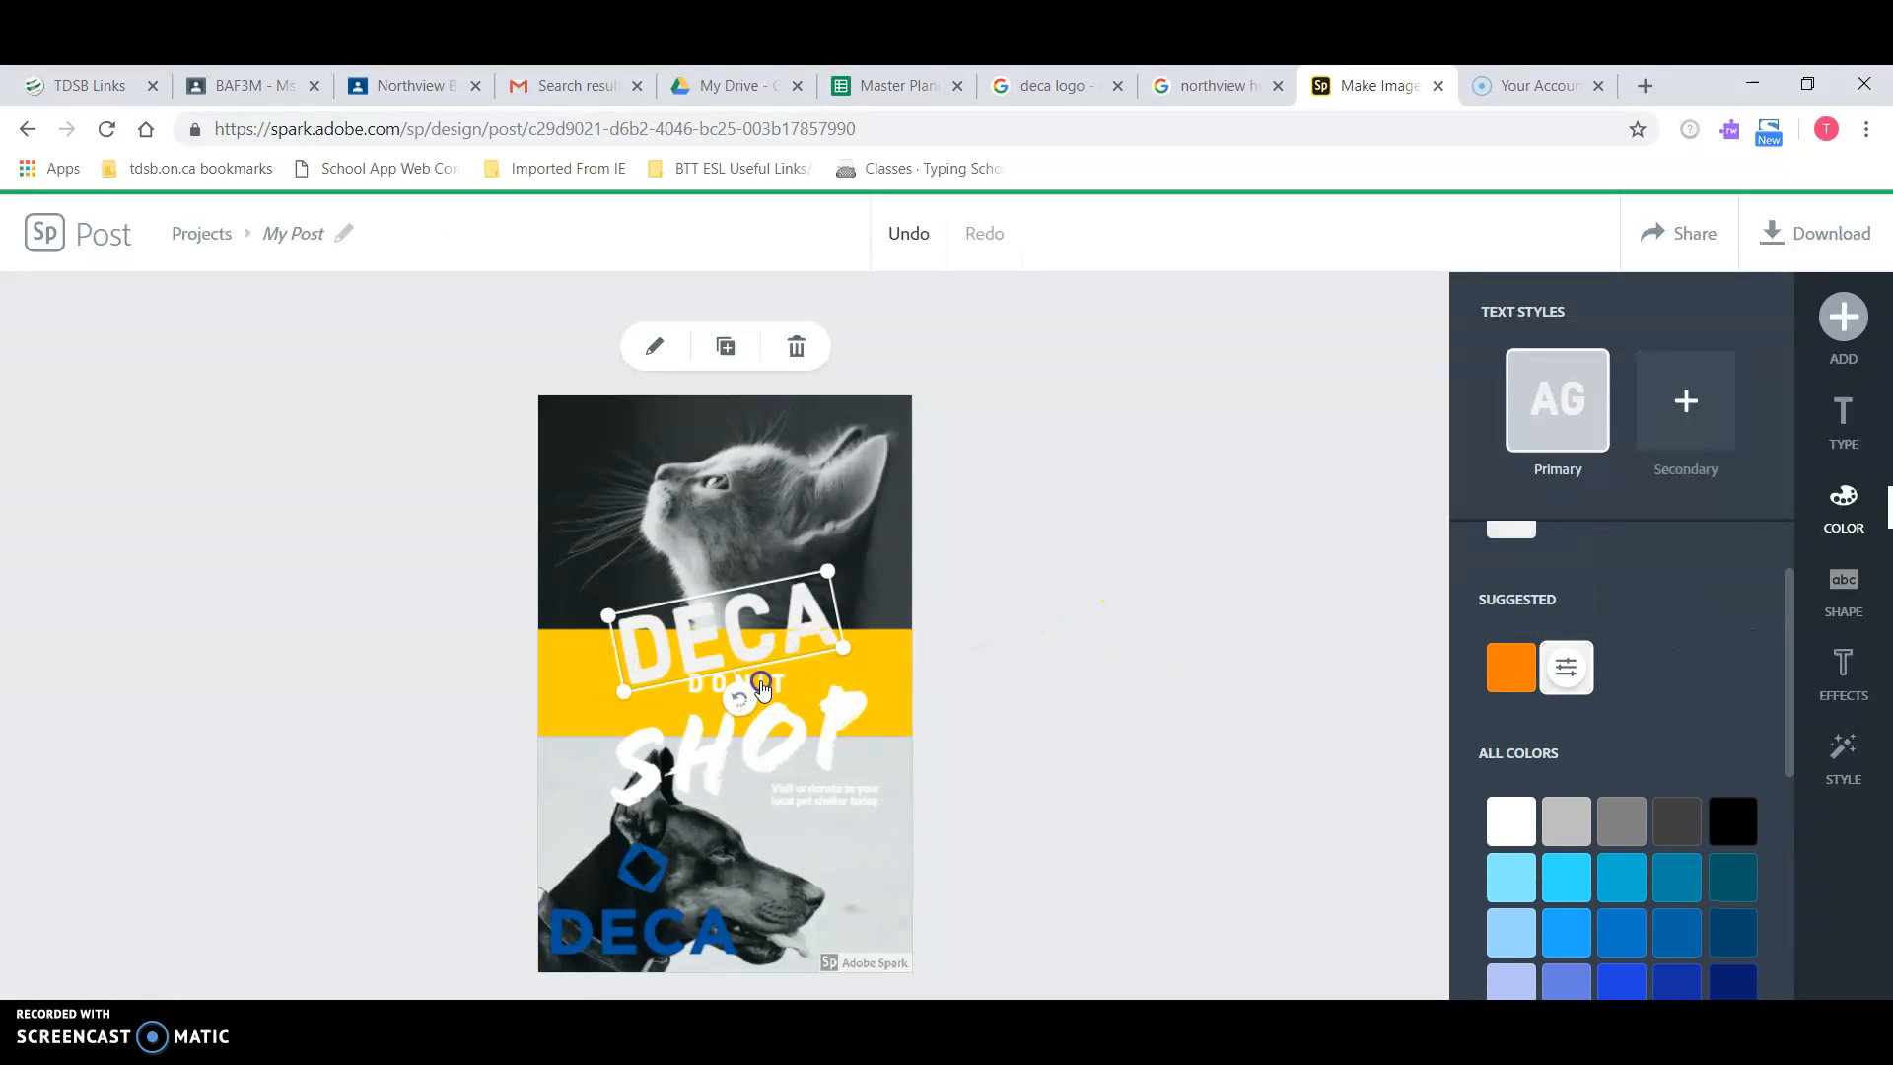
Step: Replace the word DON'T with Prepares
click(785, 678)
click(785, 678)
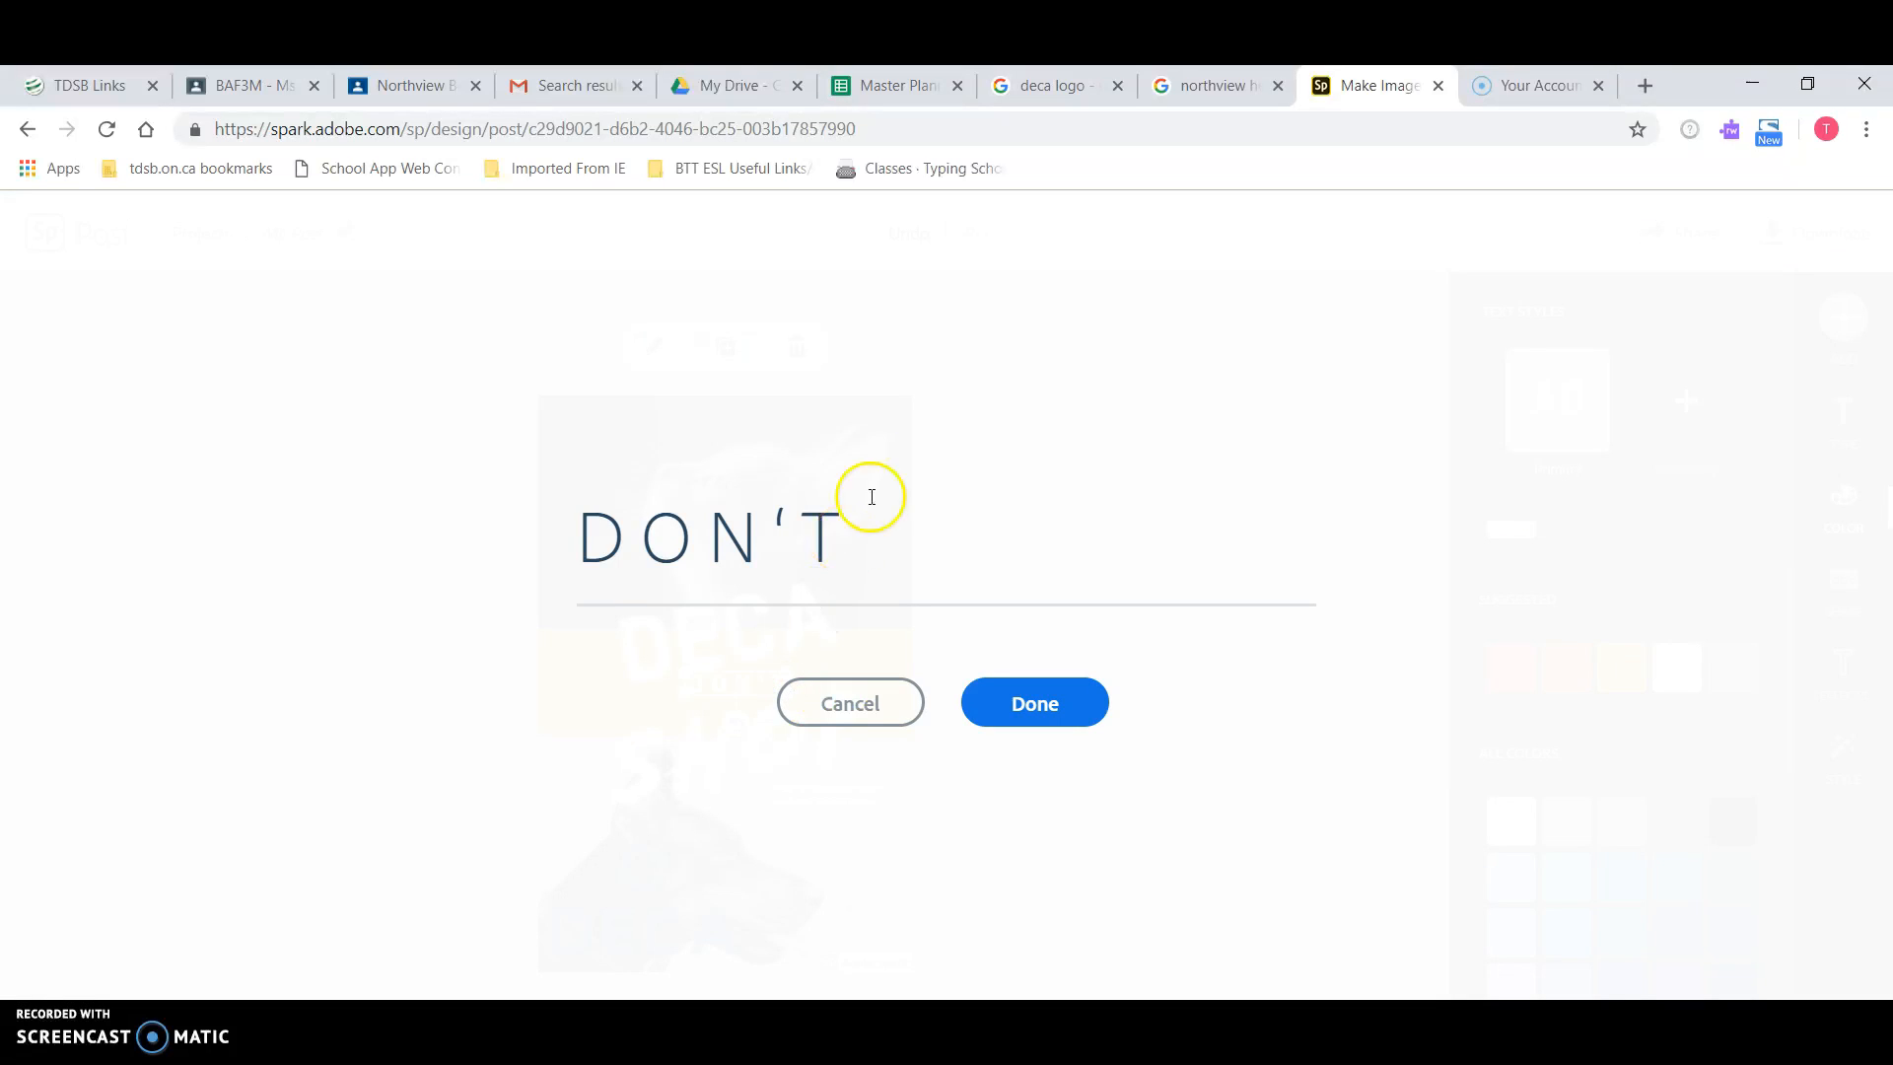
drag(846, 522, 548, 524)
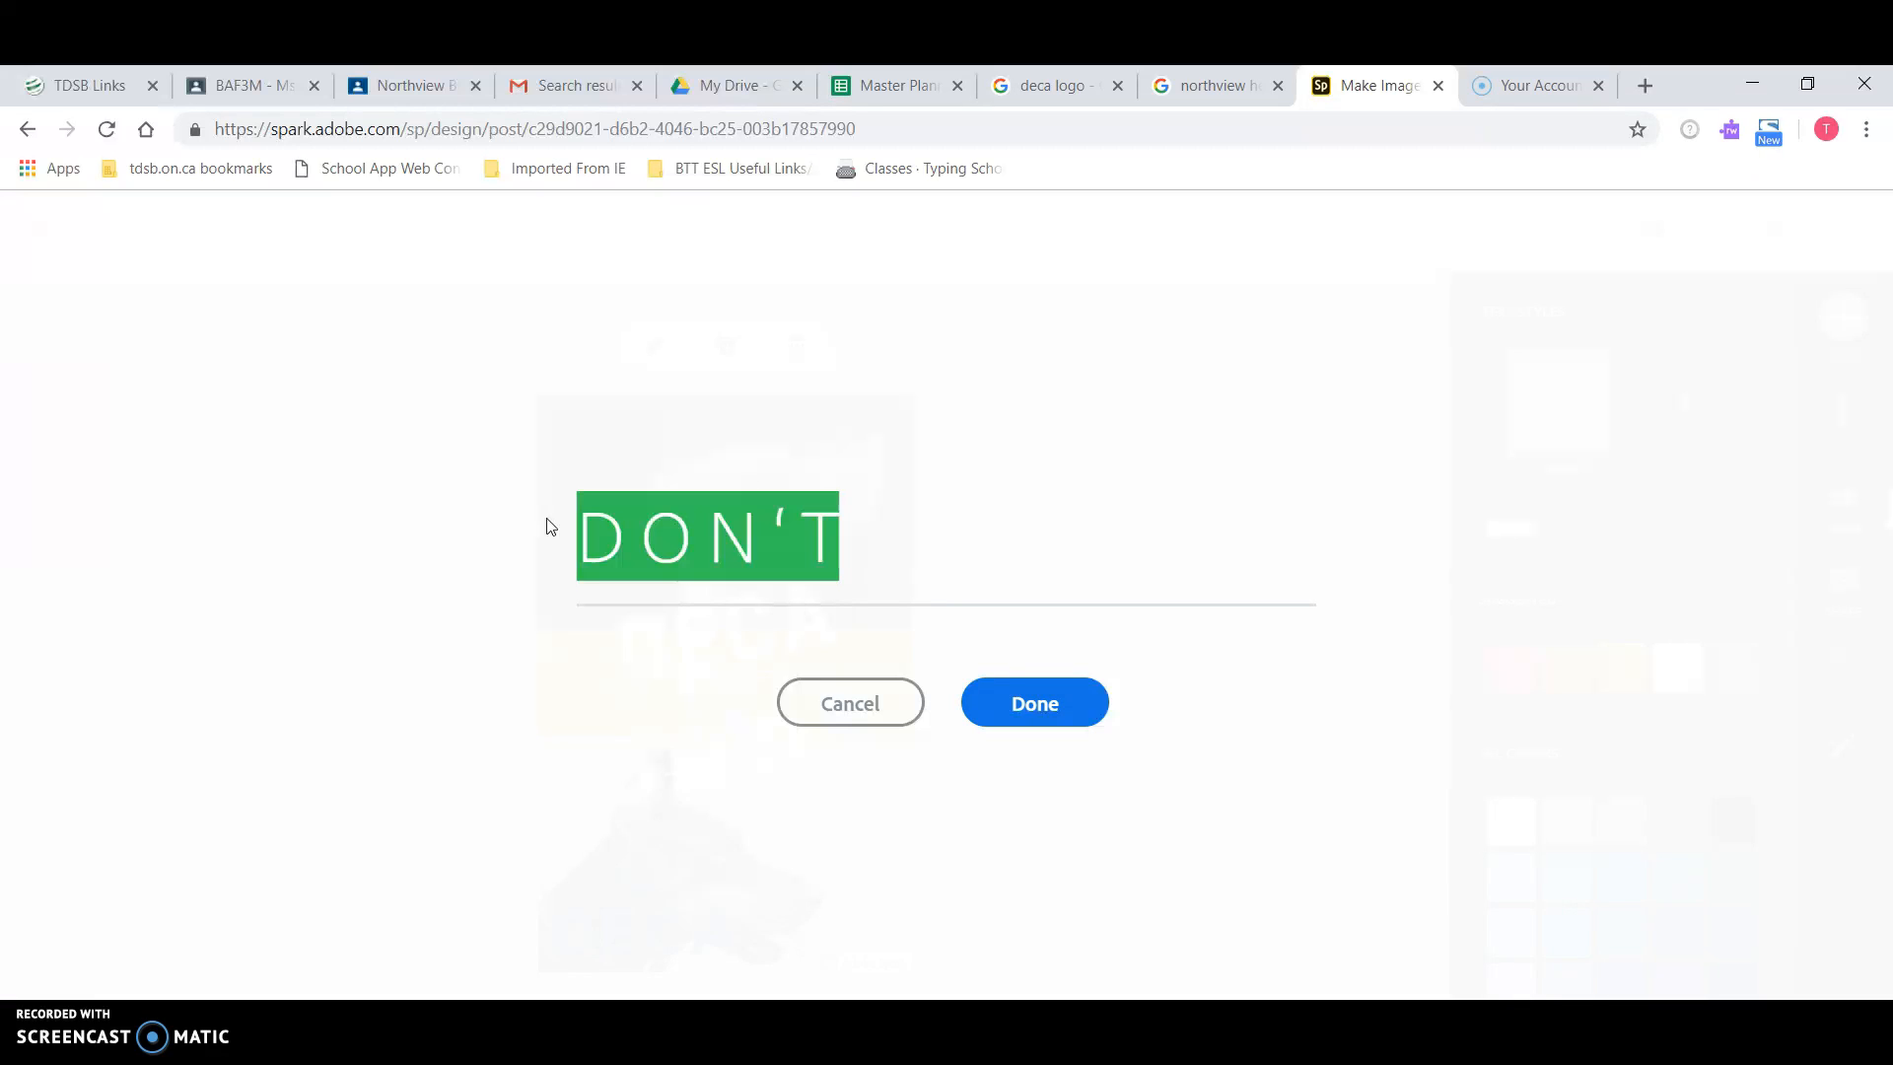
text(Prepares)
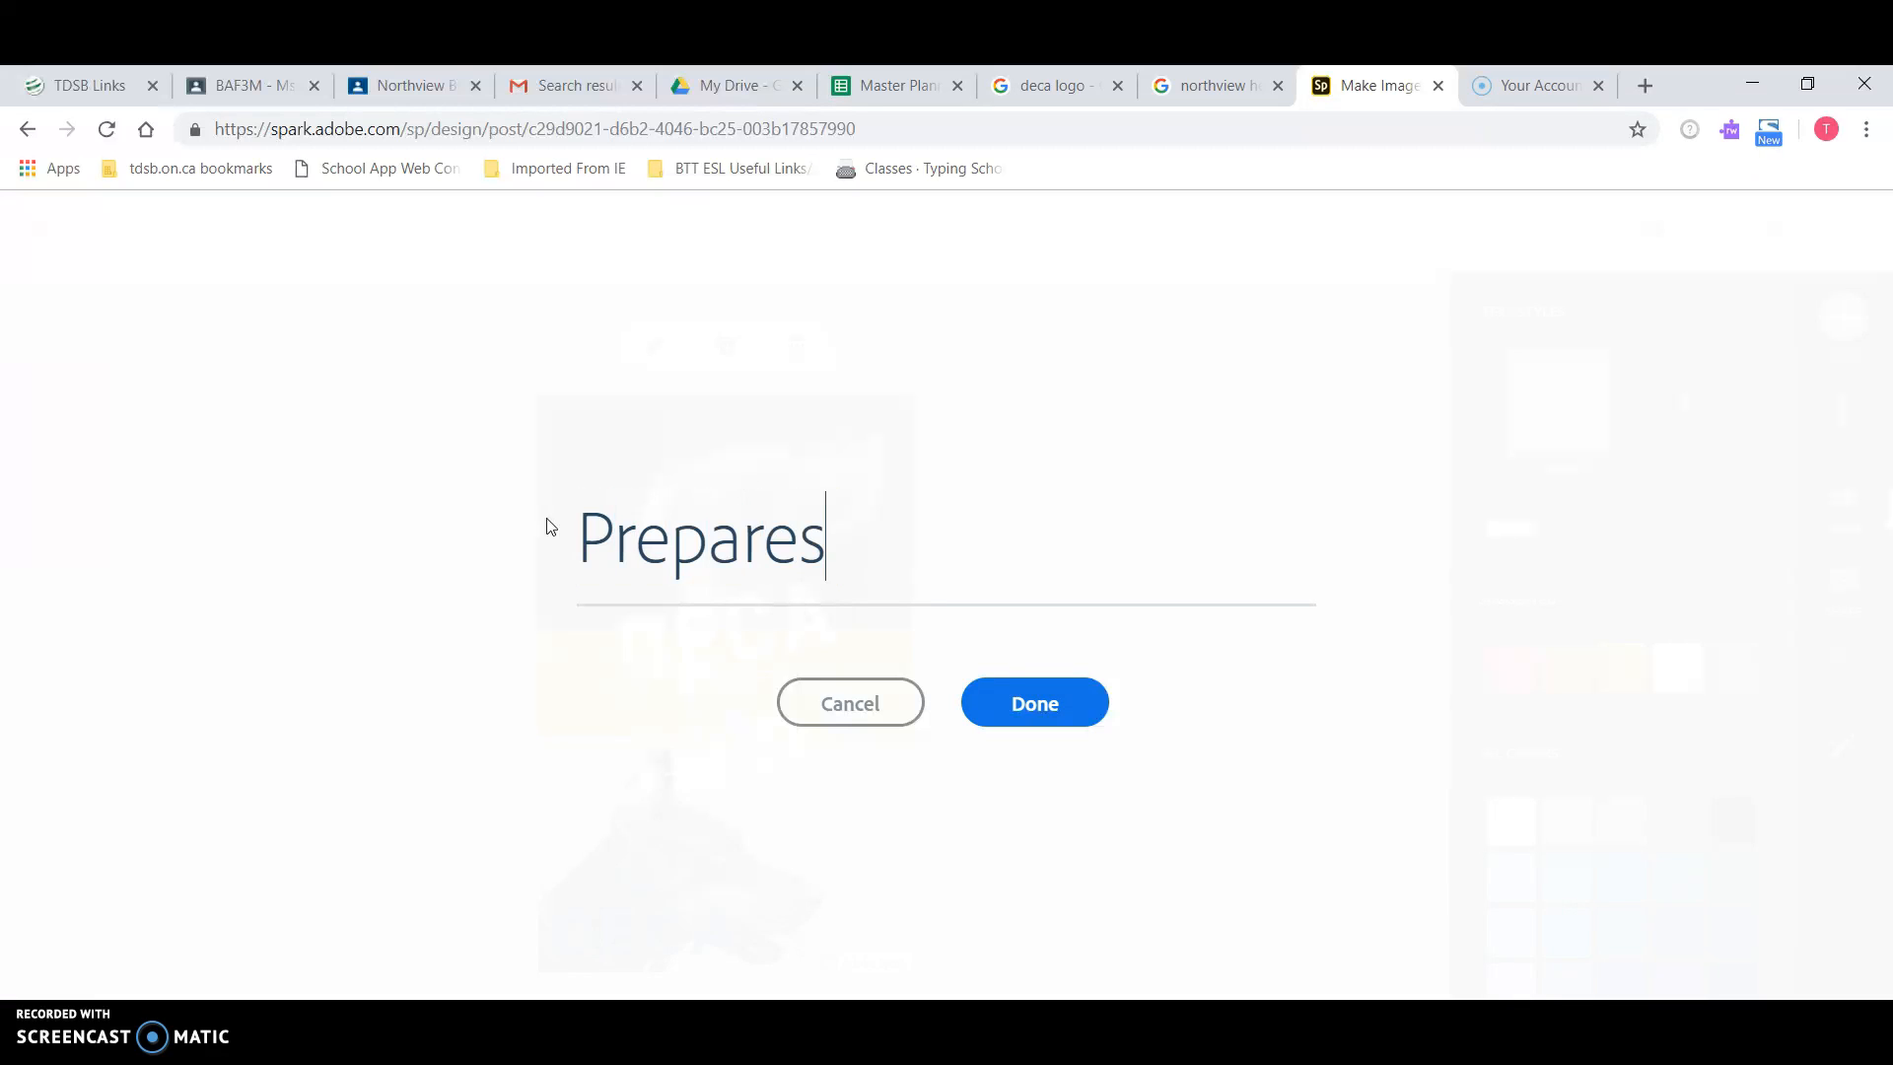
click(1048, 717)
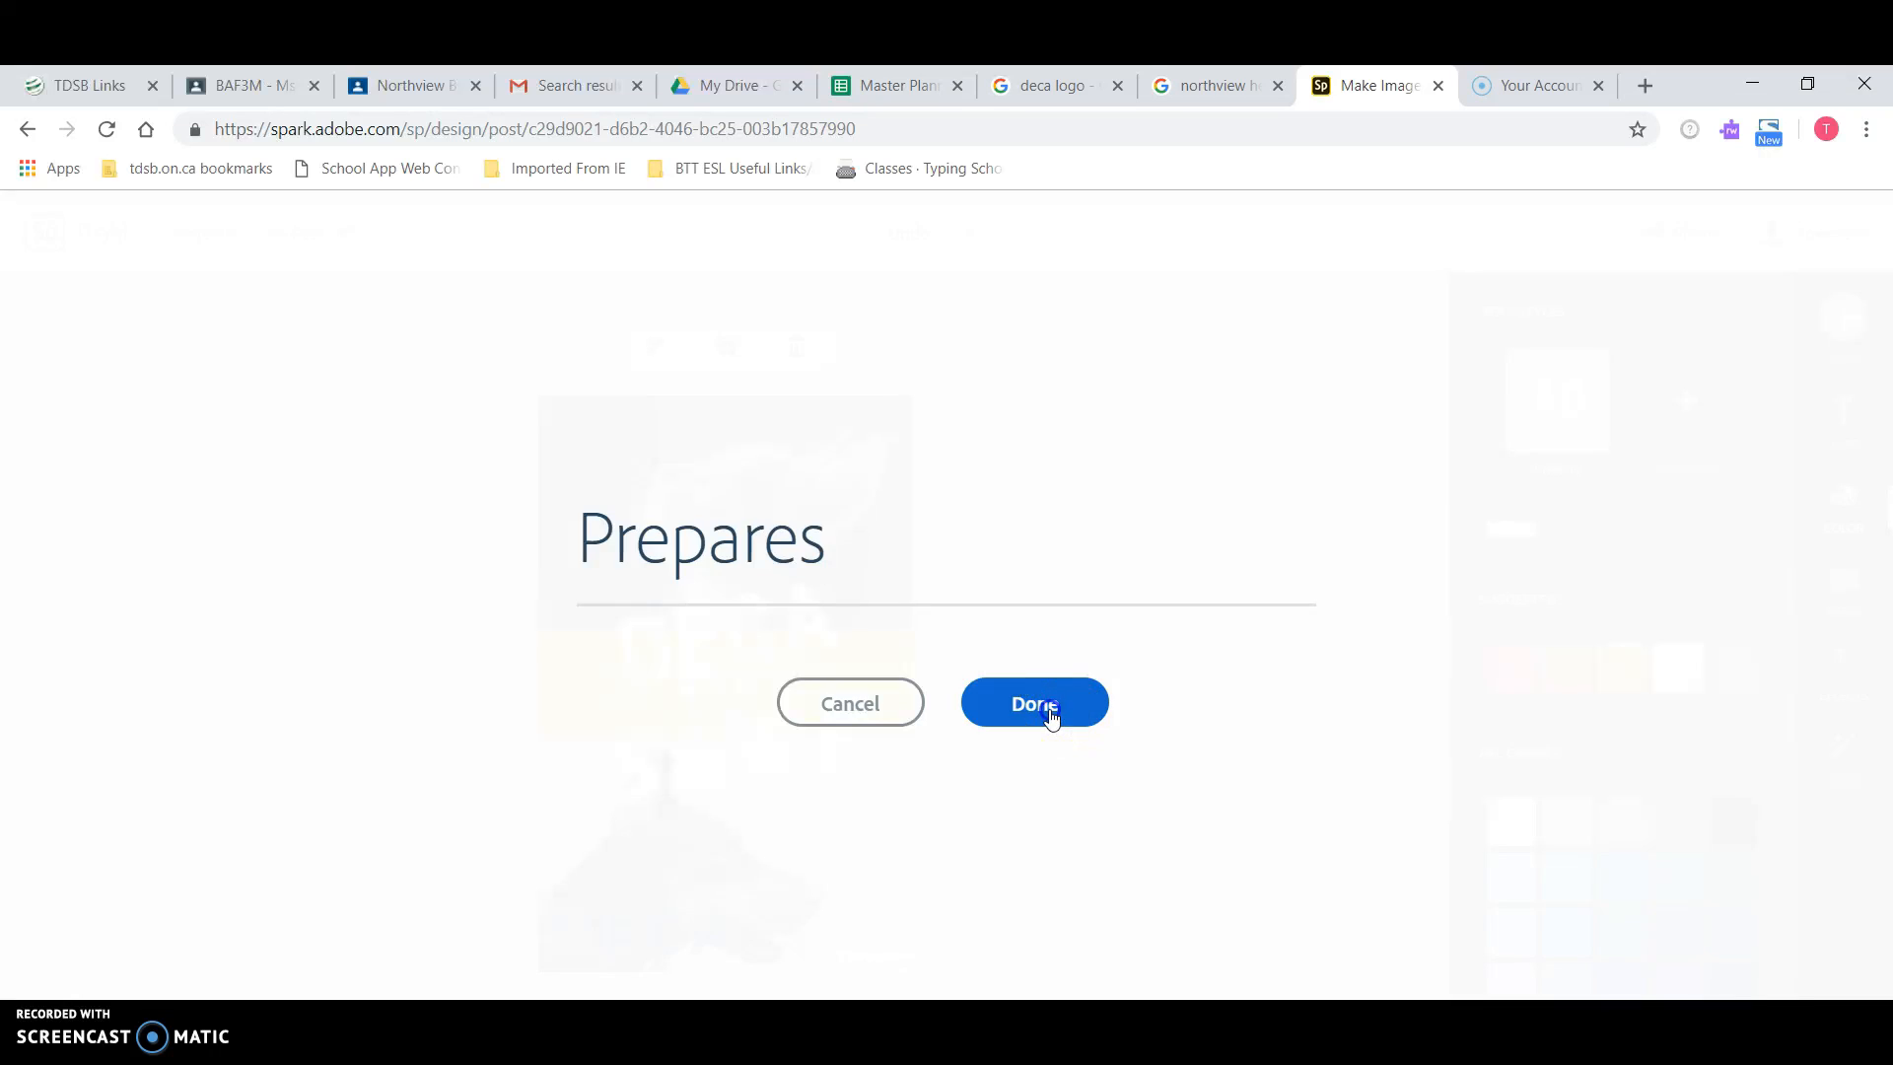
Step: Replace the word SHOP with 'YOU.' including the period
click(757, 744)
double_click(756, 743)
drag(752, 528, 526, 524)
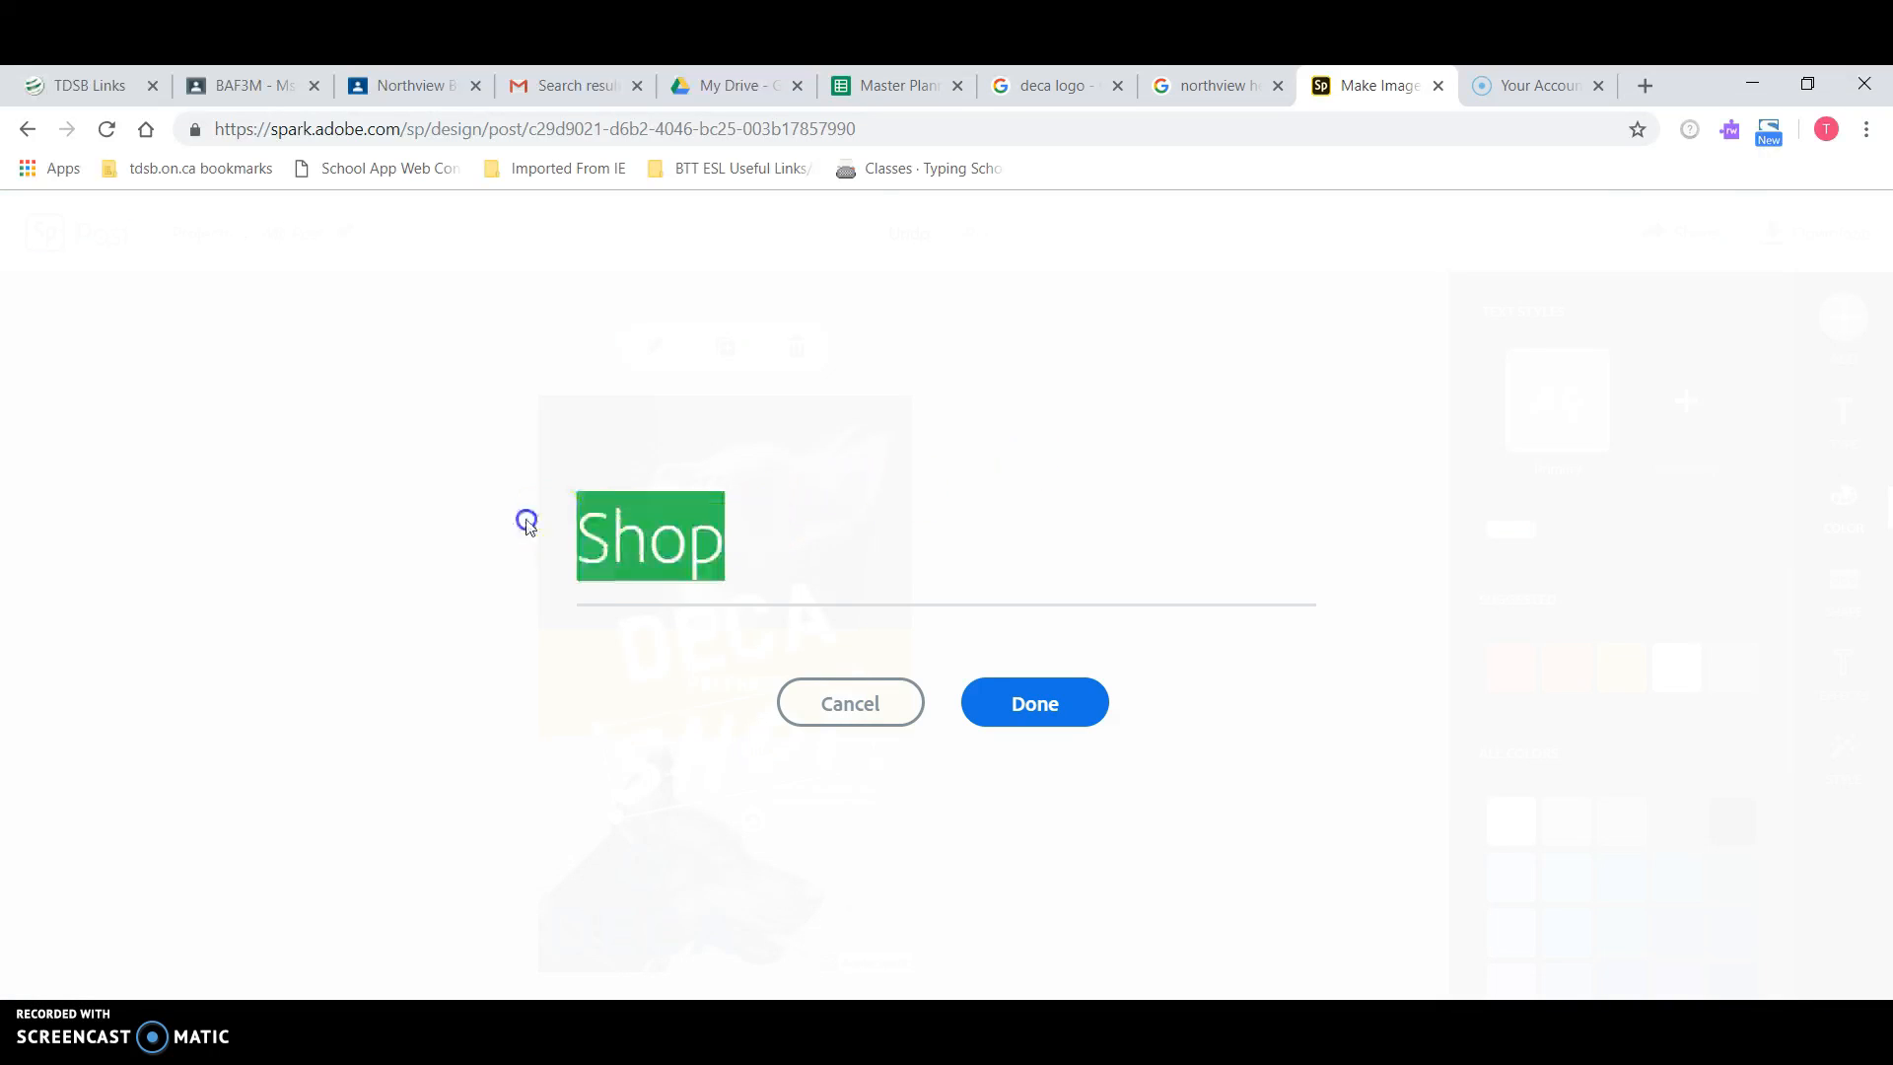
text(YOU)
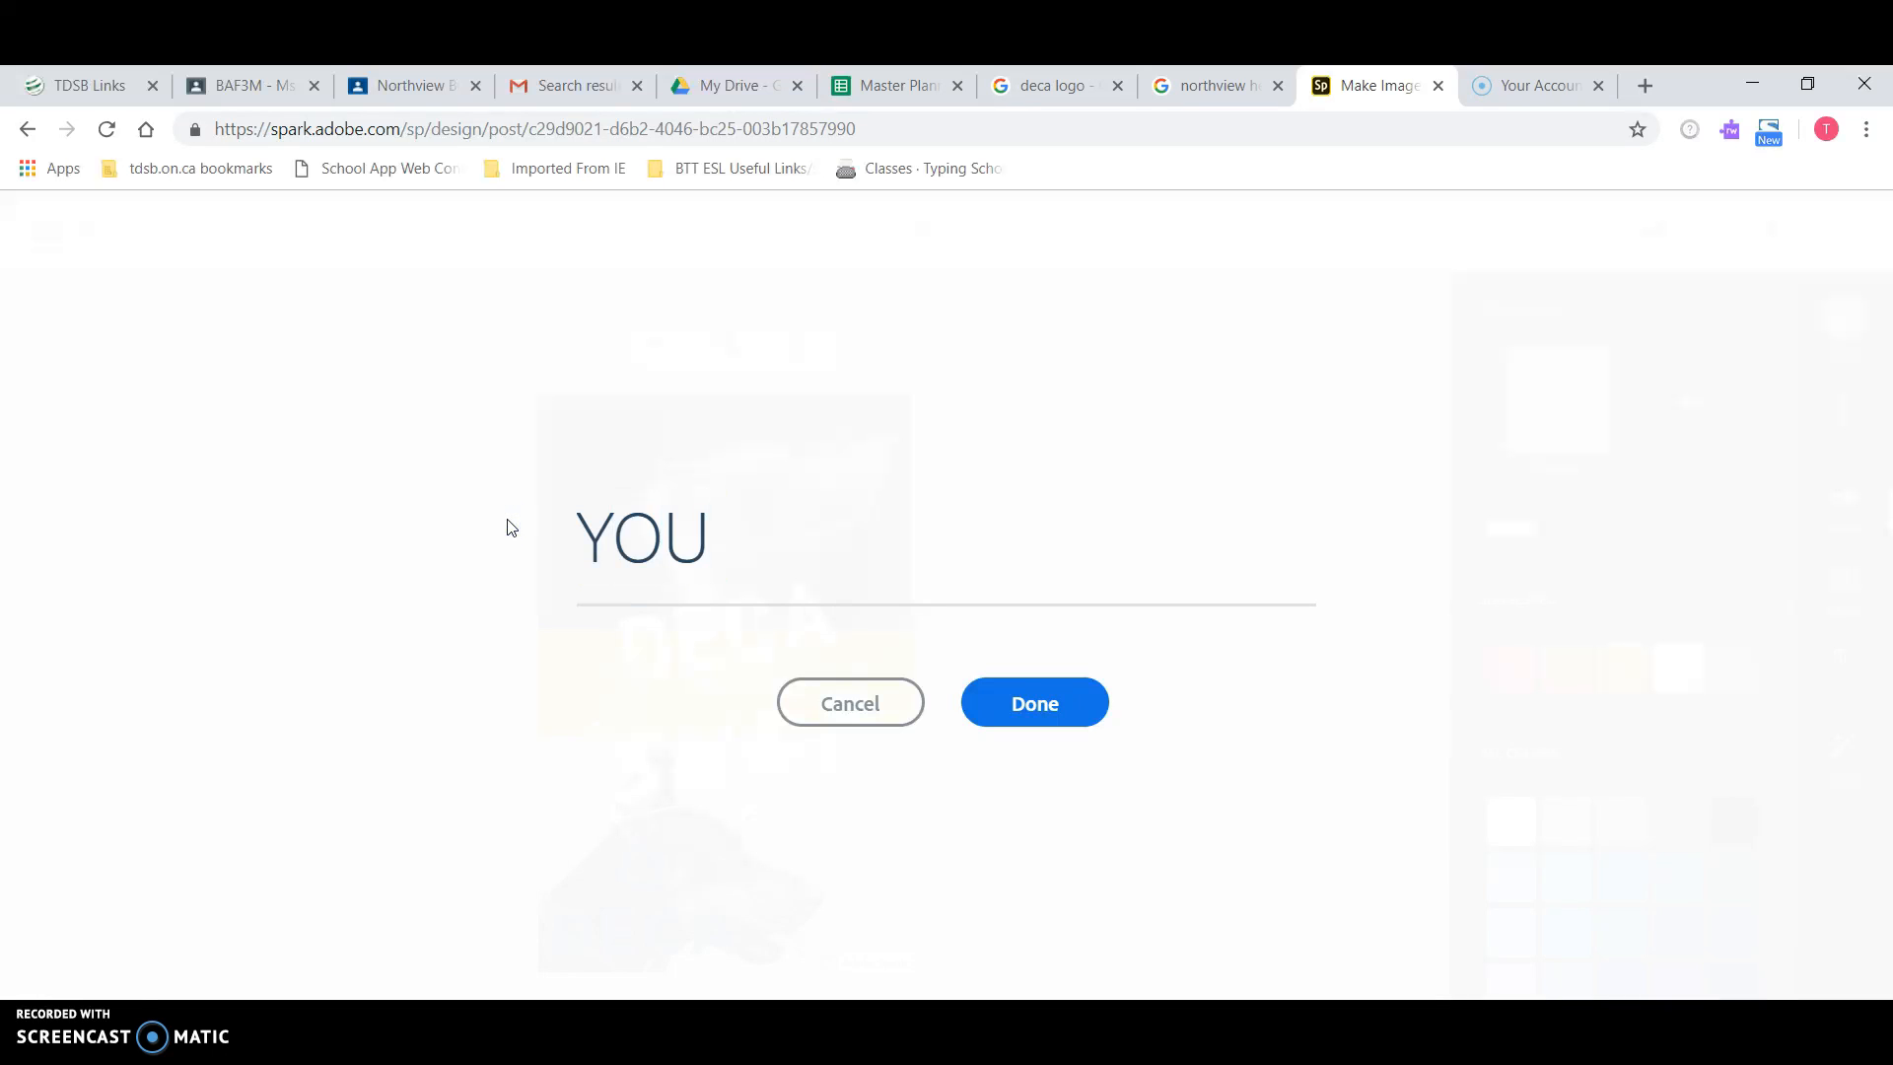
click(841, 477)
click(737, 542)
text(.)
click(786, 577)
click(1035, 700)
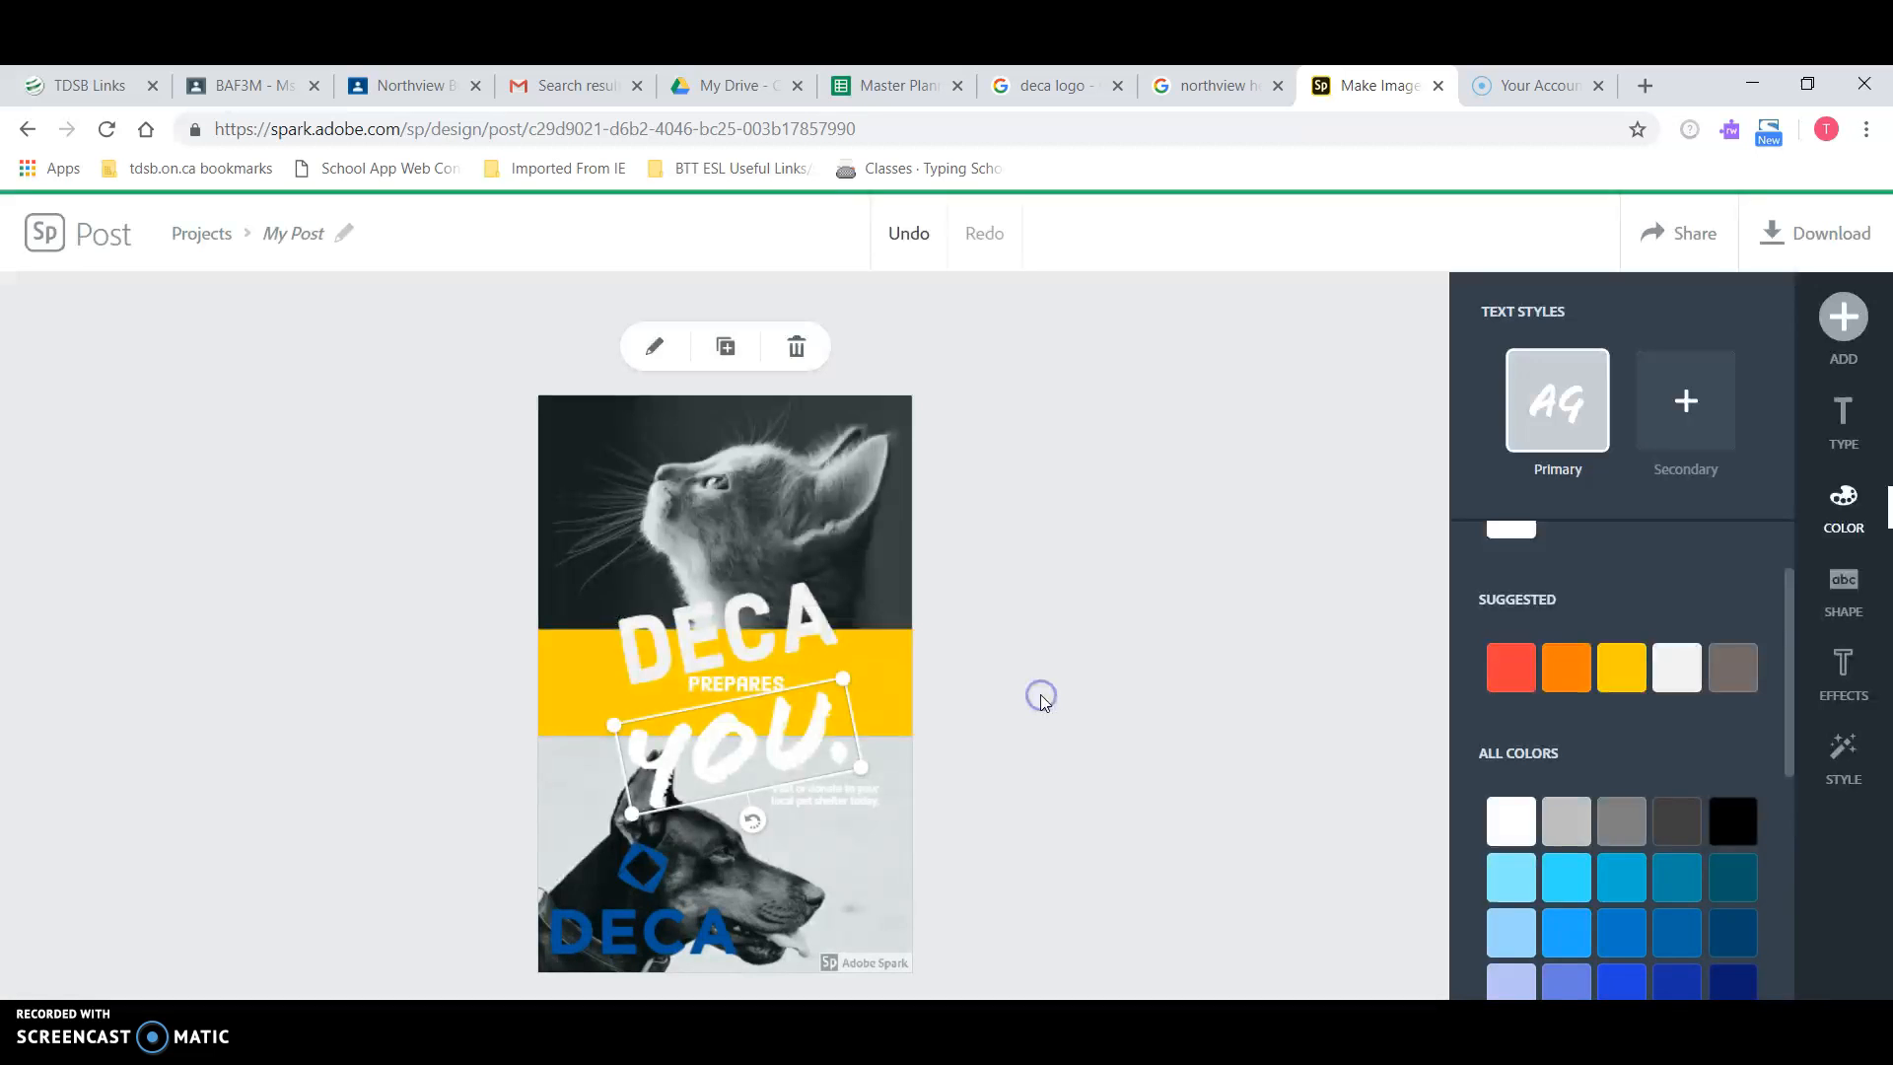
Step: Remove the period so the line reads YOU, and check its font settings
double_click(837, 738)
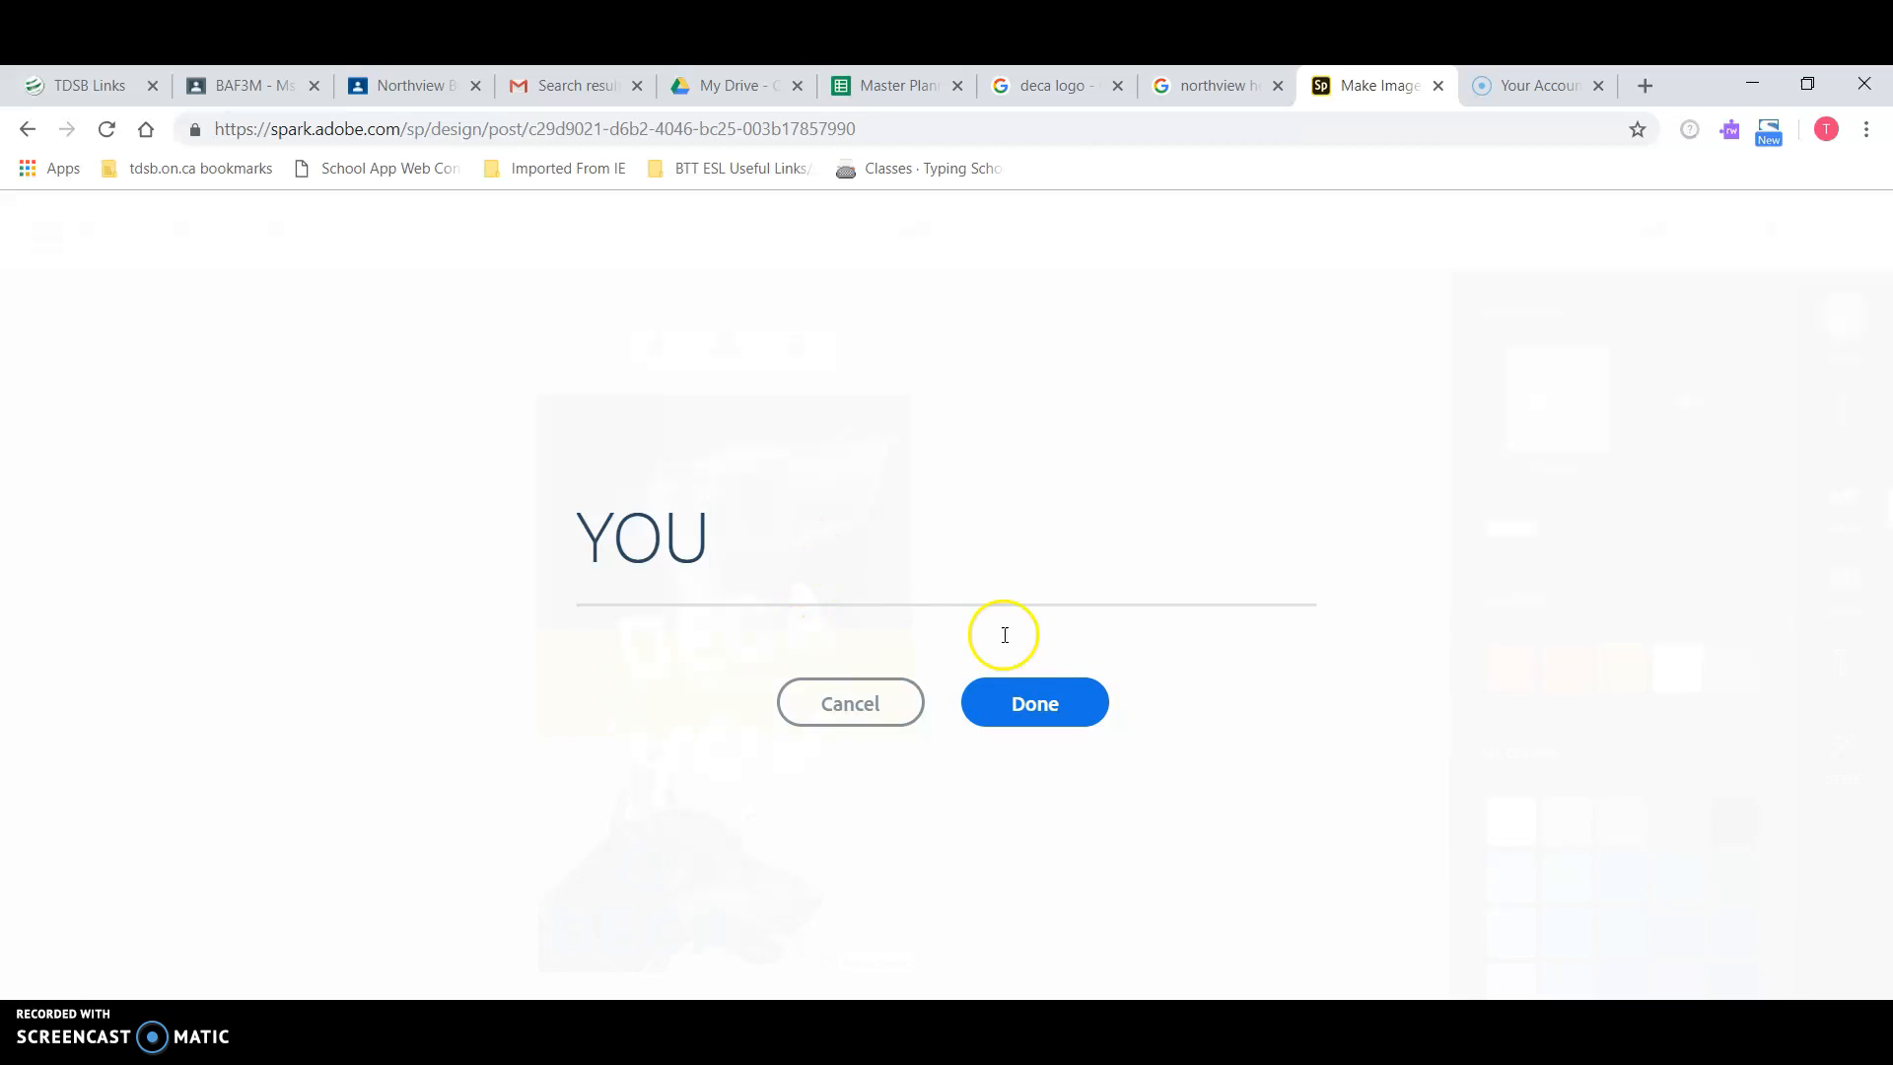
click(1041, 696)
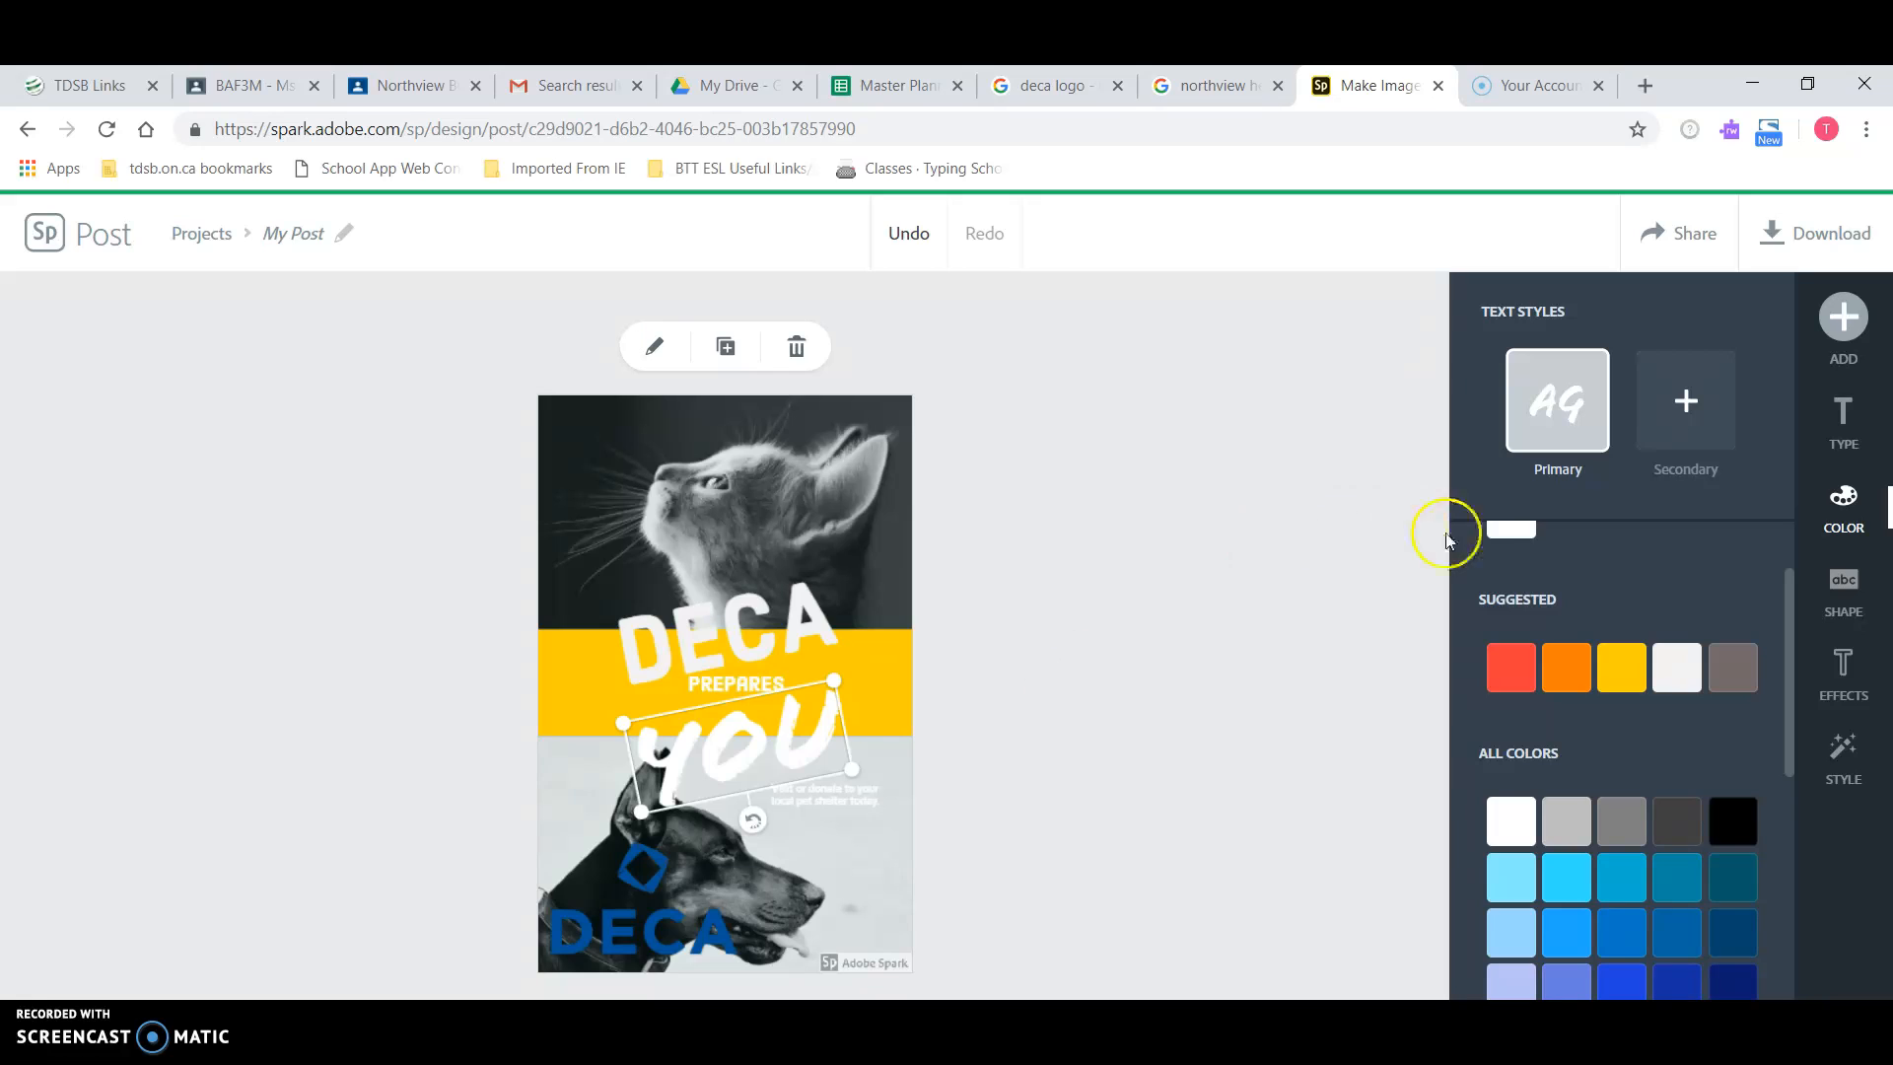
click(1838, 419)
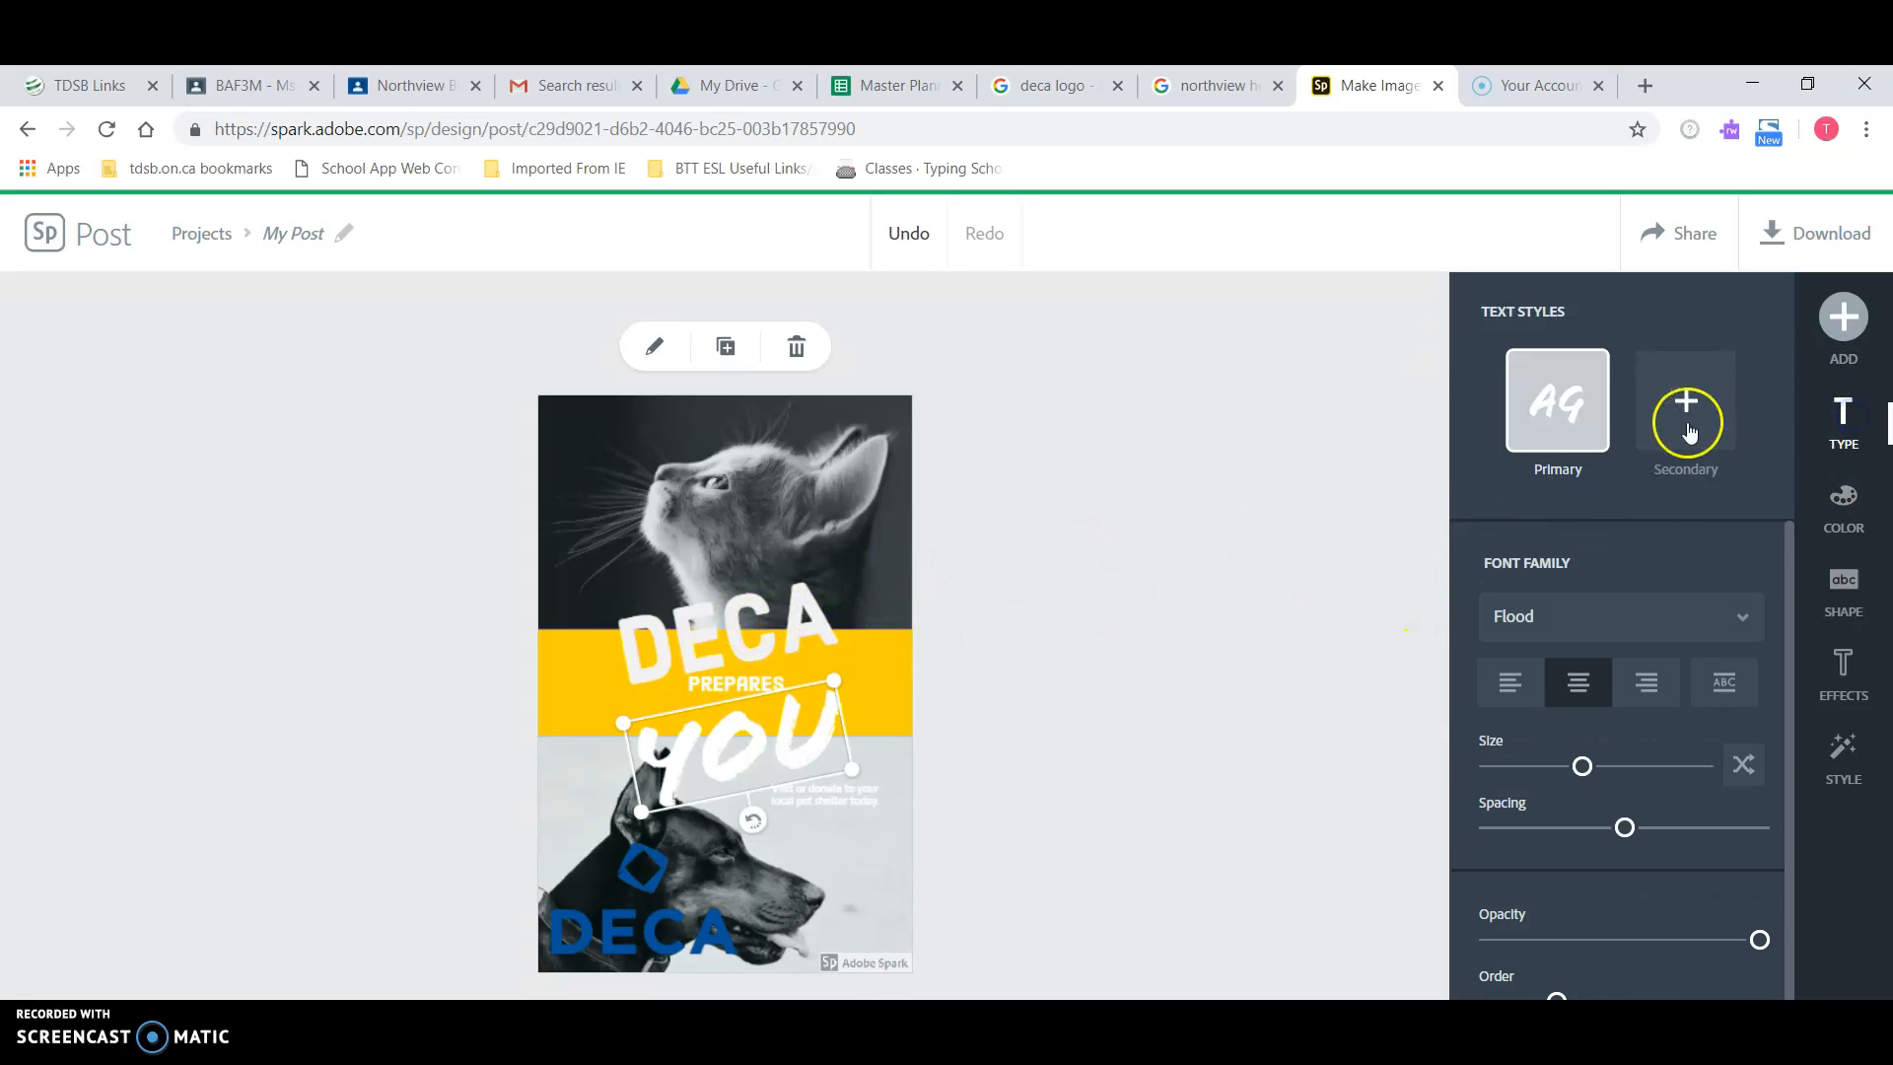
click(1578, 639)
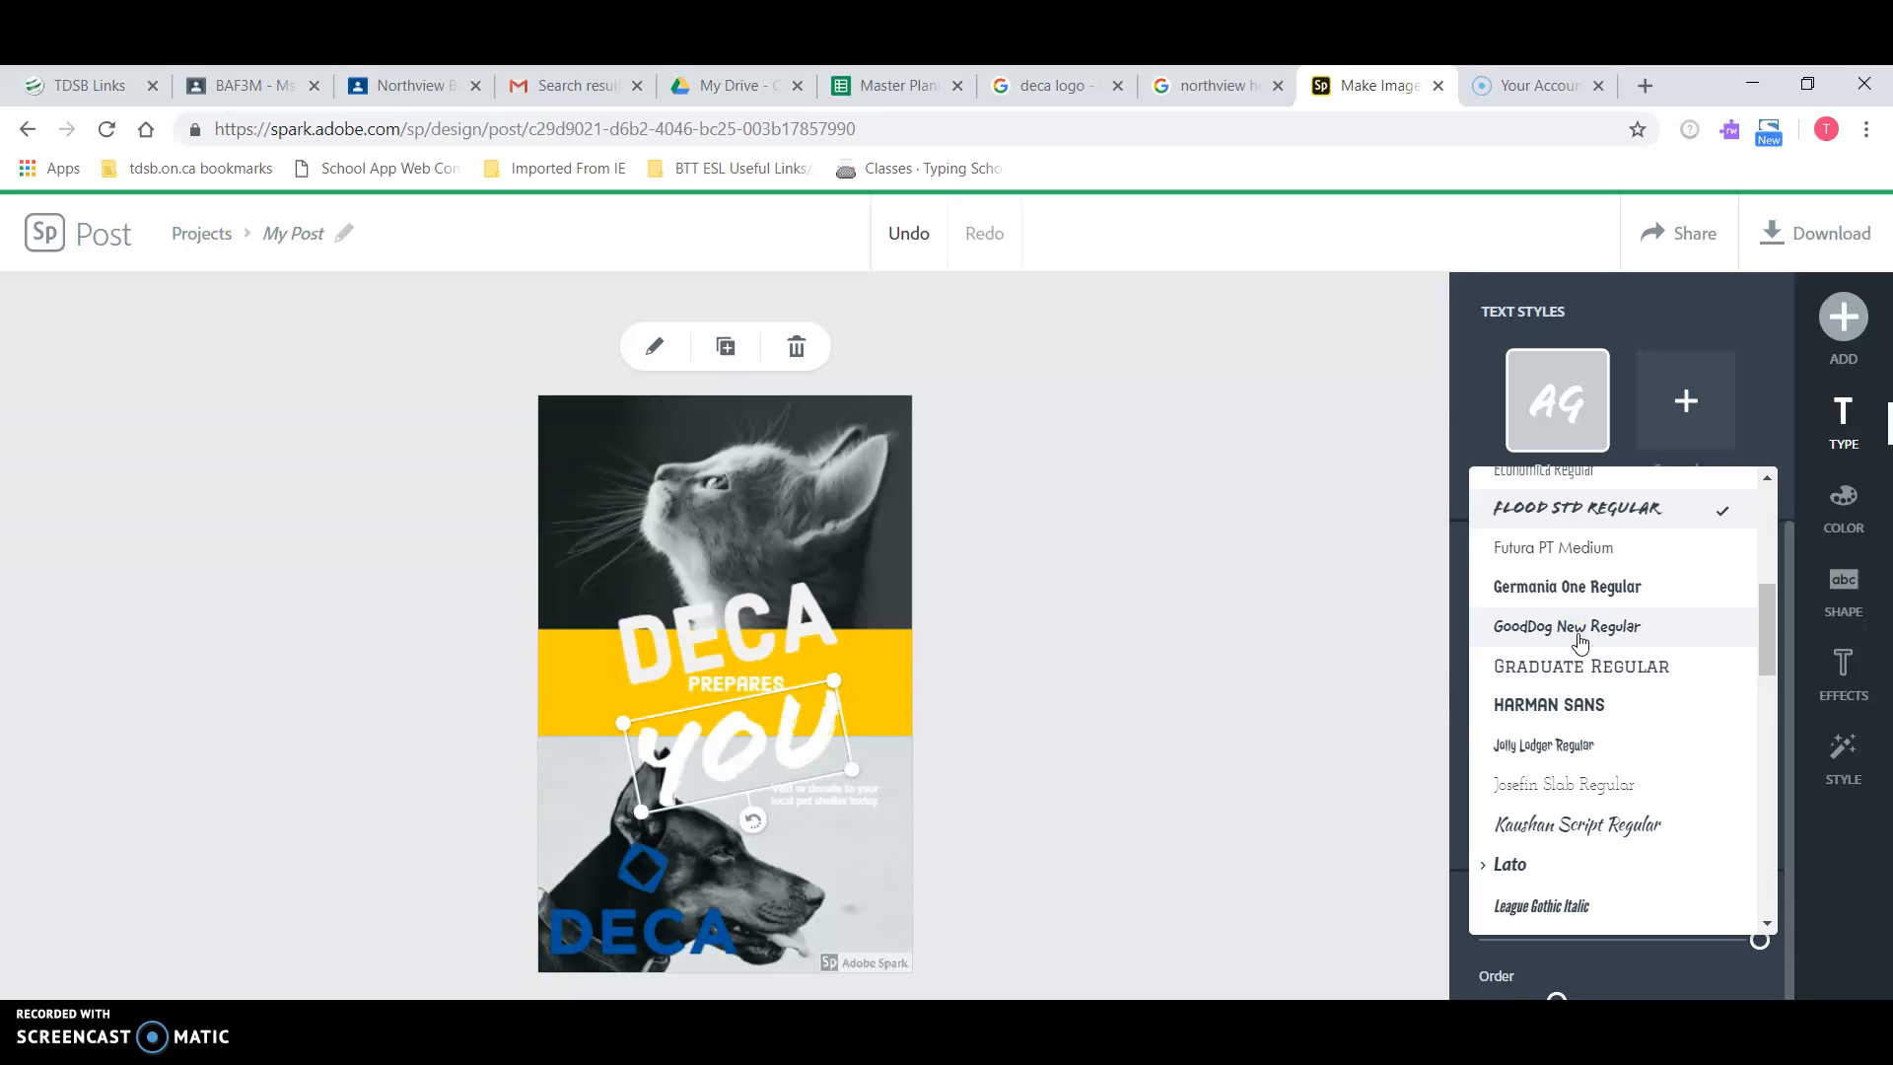
click(1098, 655)
Step: Compare with DECA's font, then set YOU in Harman Sans
click(773, 617)
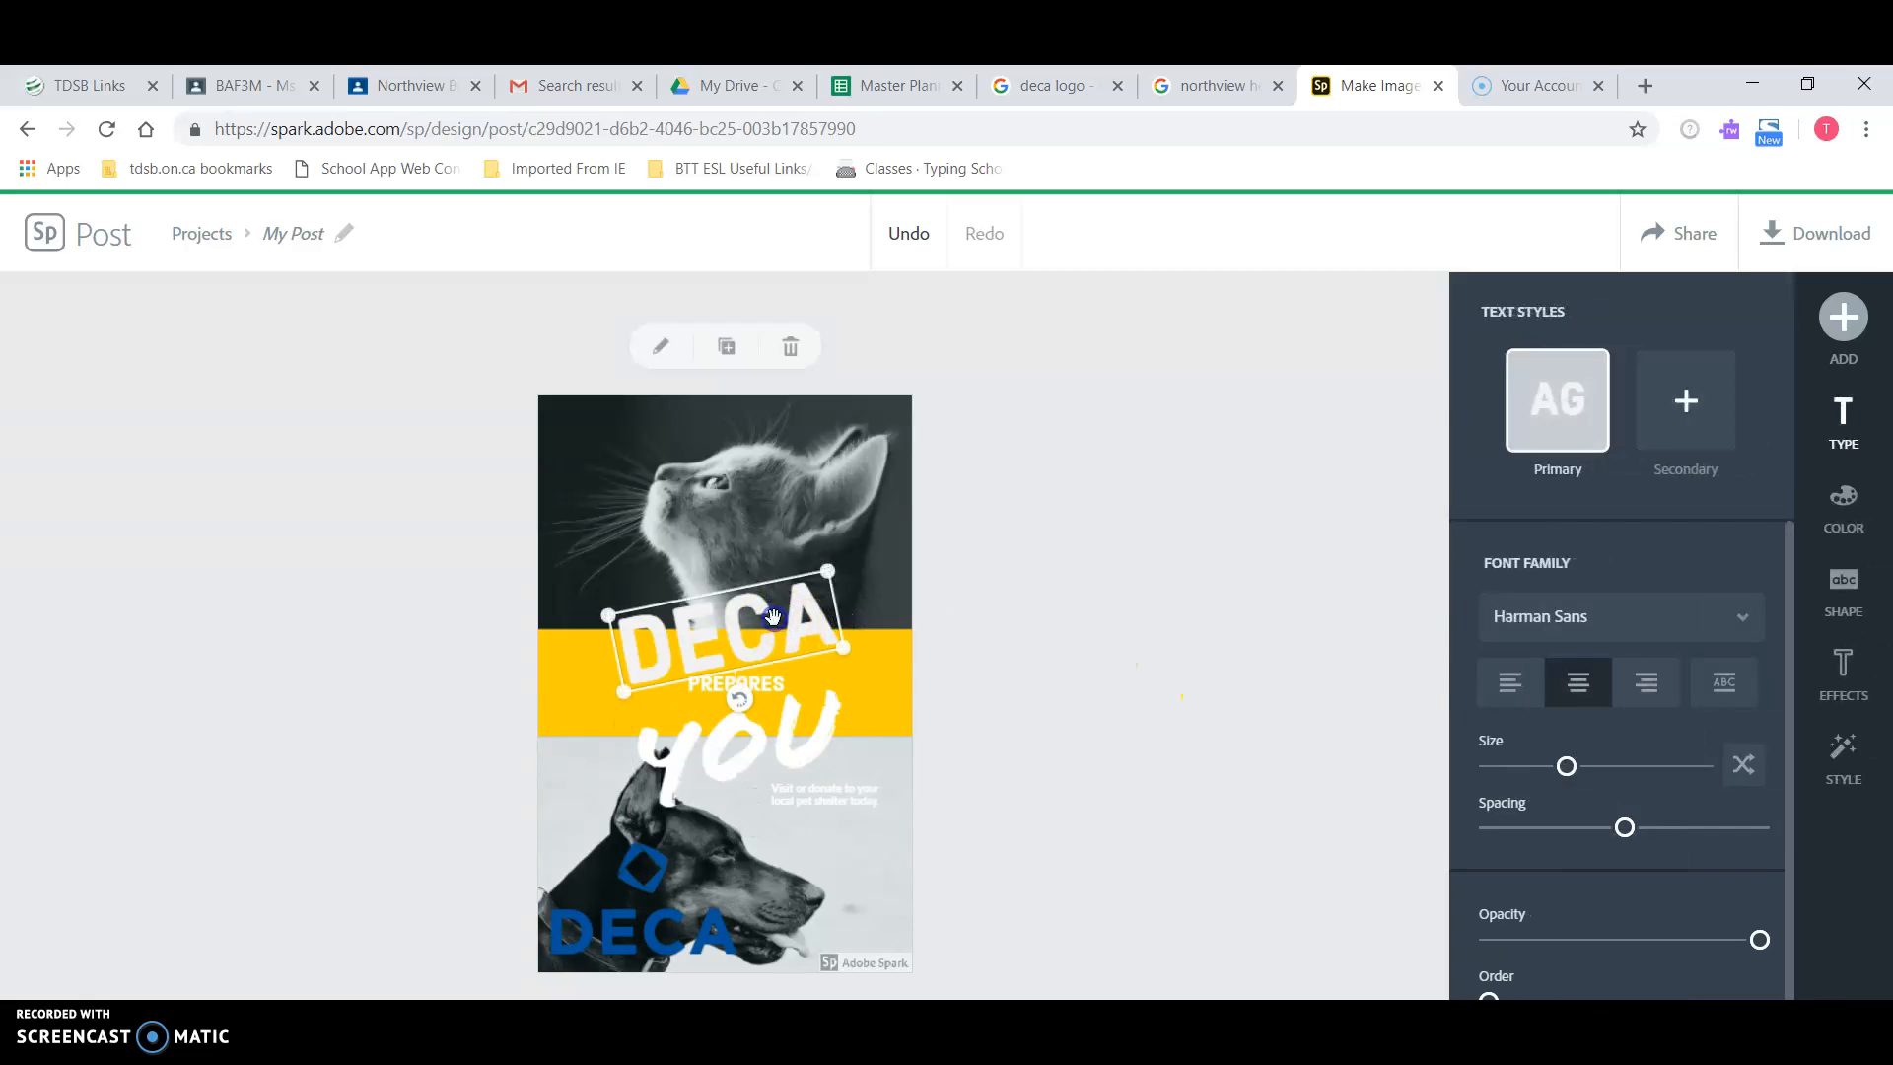
click(790, 737)
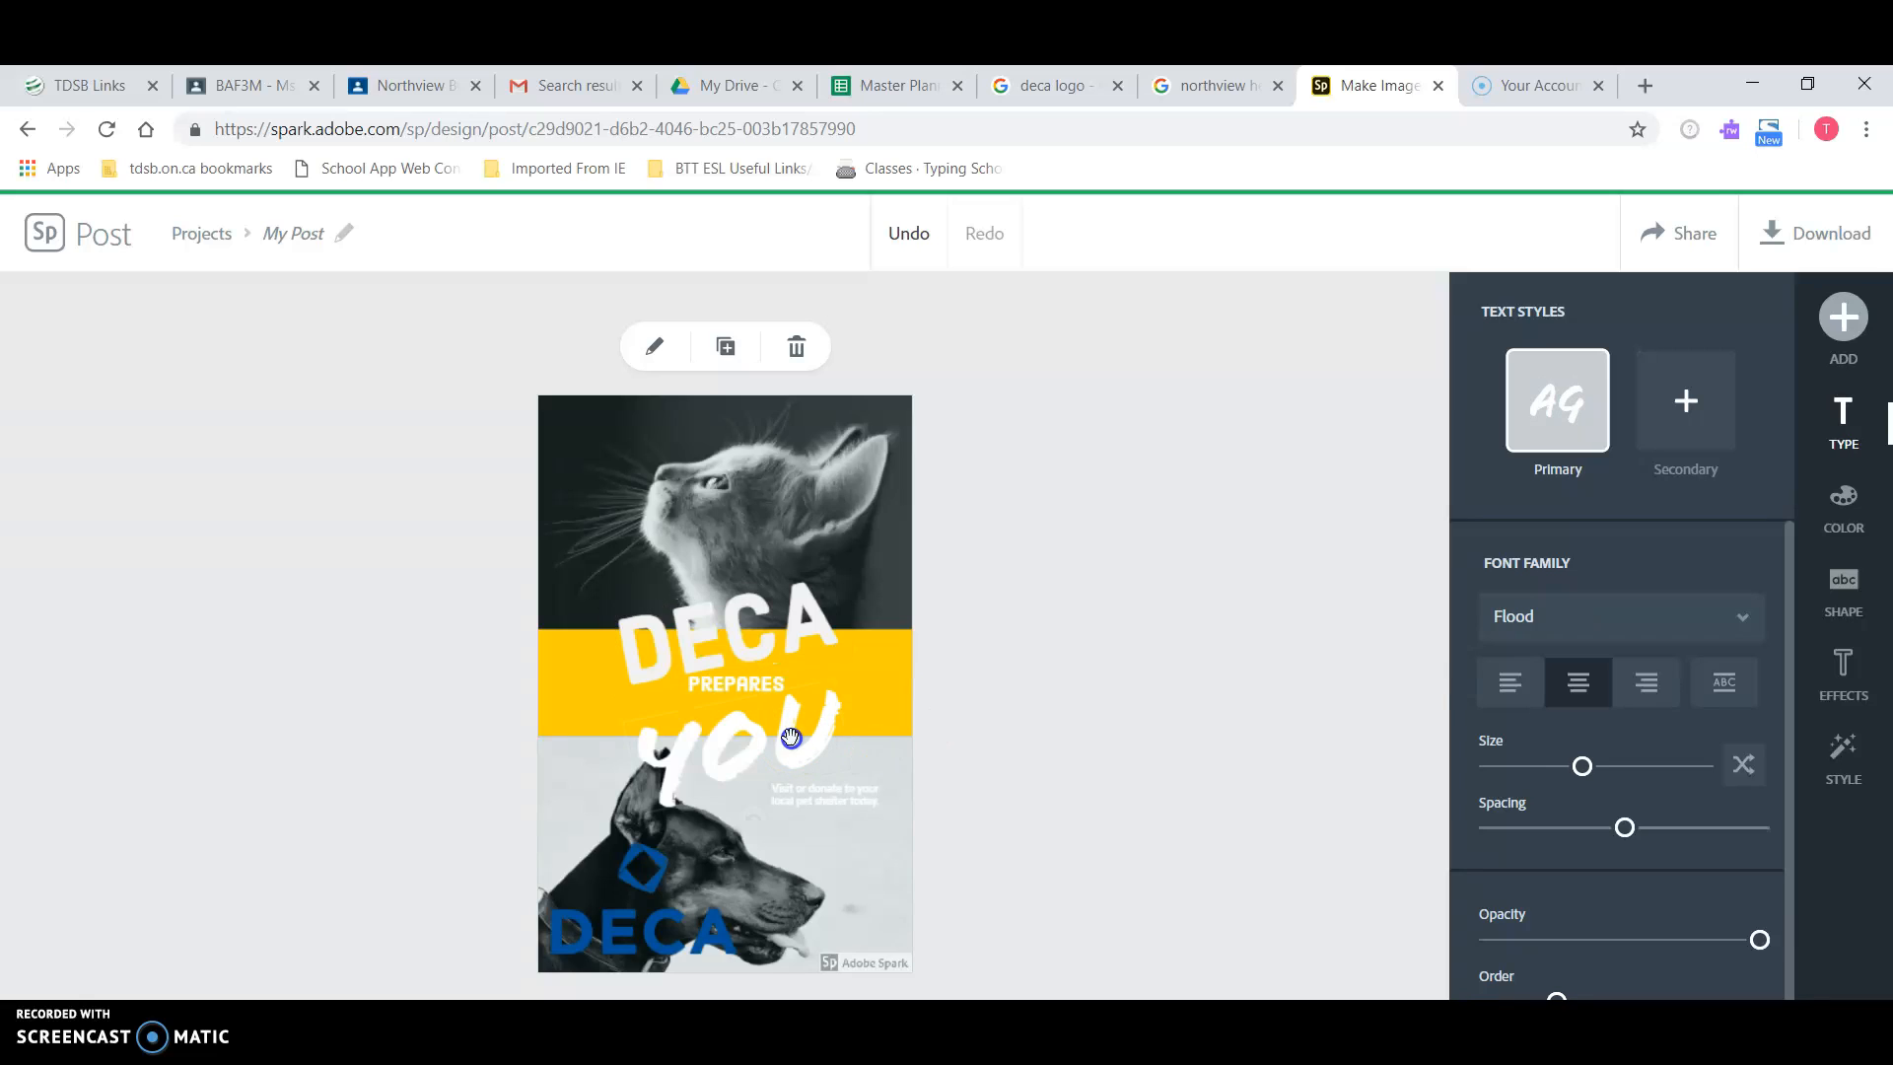
click(1623, 613)
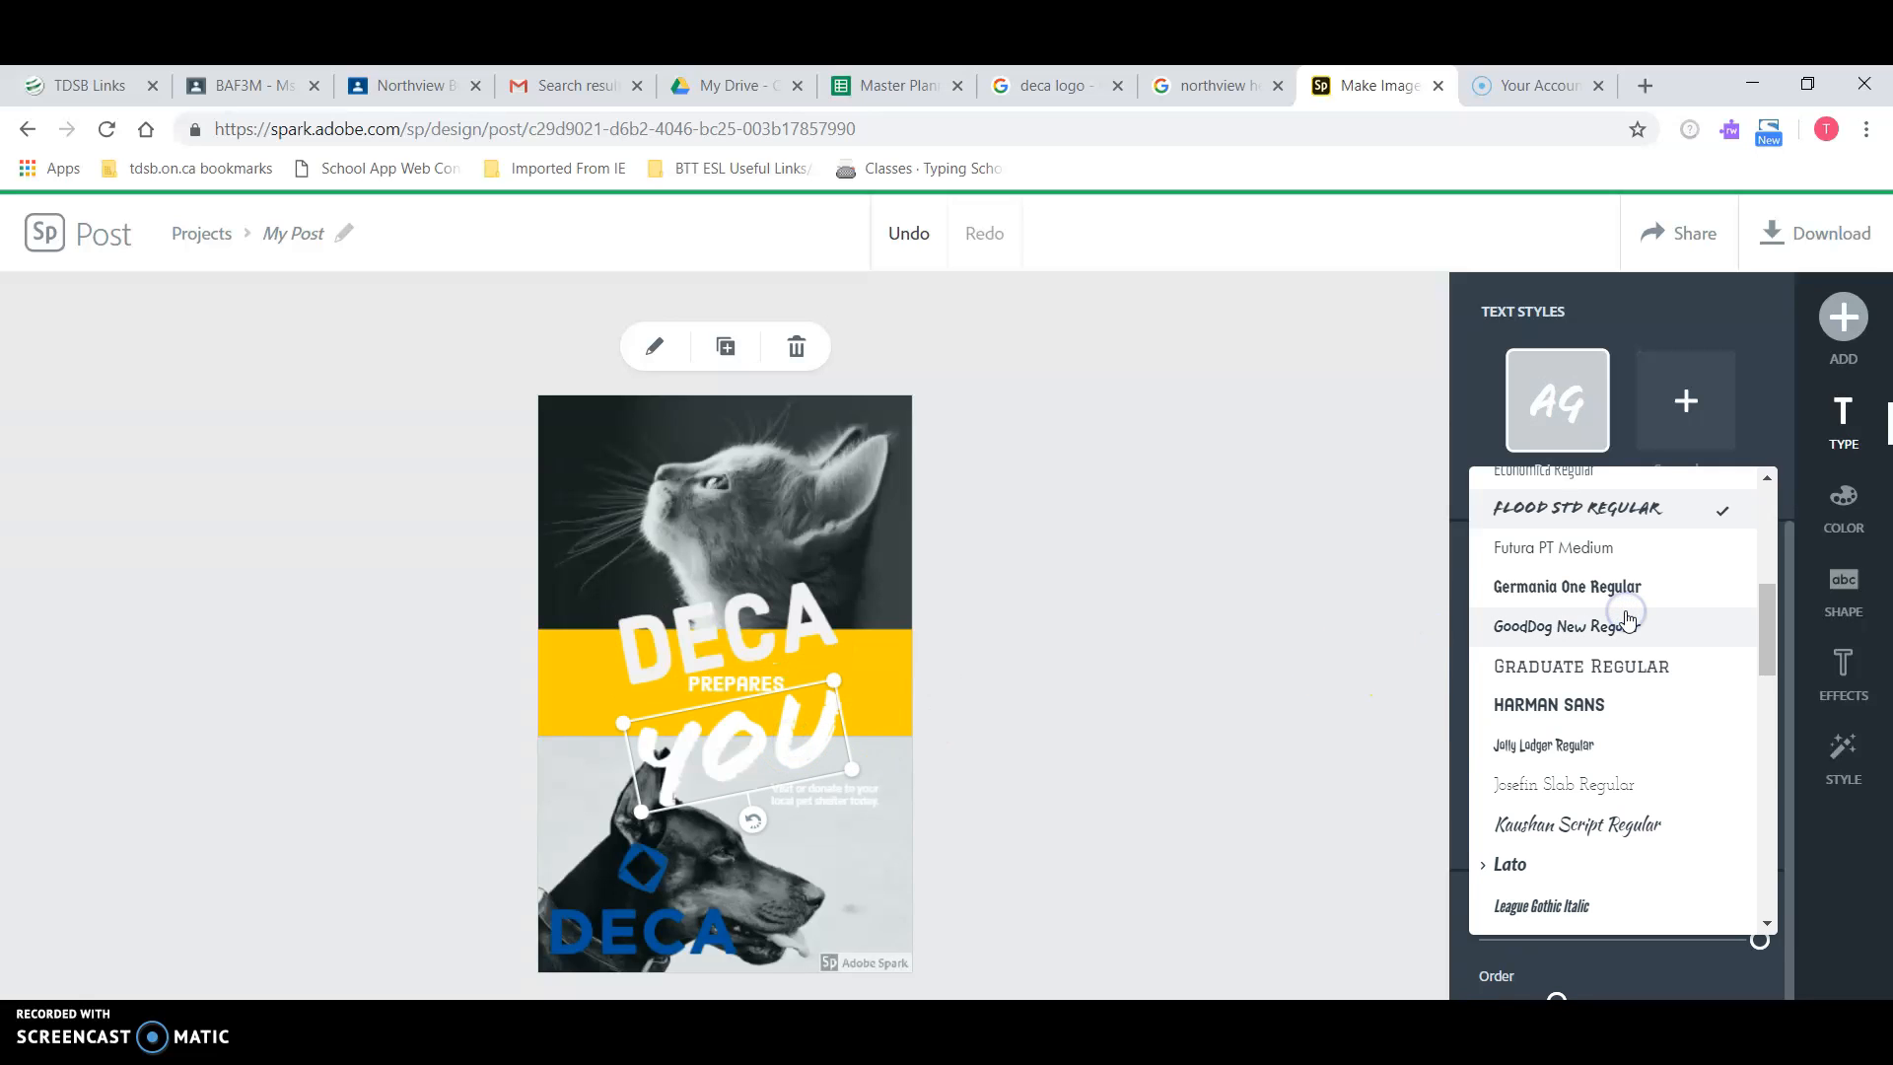
click(1589, 715)
click(1122, 715)
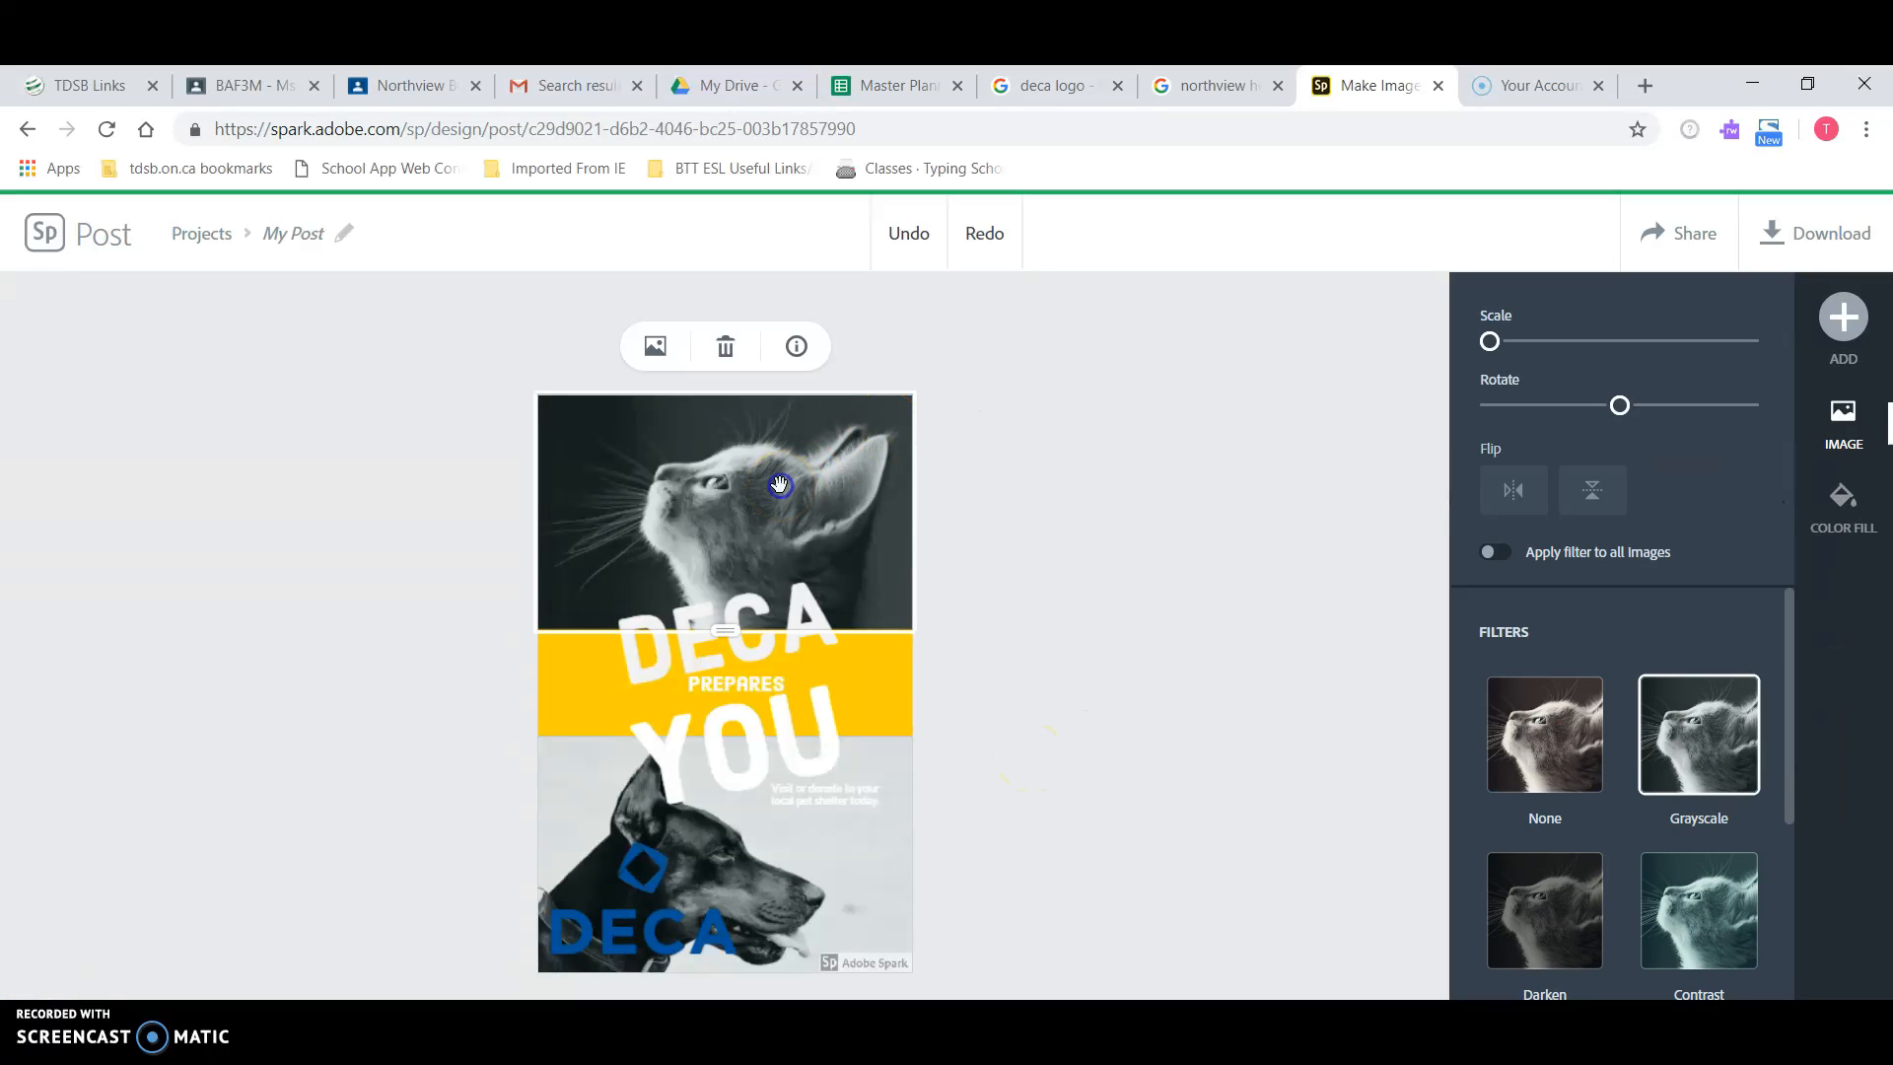
Step: Try removing the cat photo and deleting its whole section, undoing back to the original
click(724, 344)
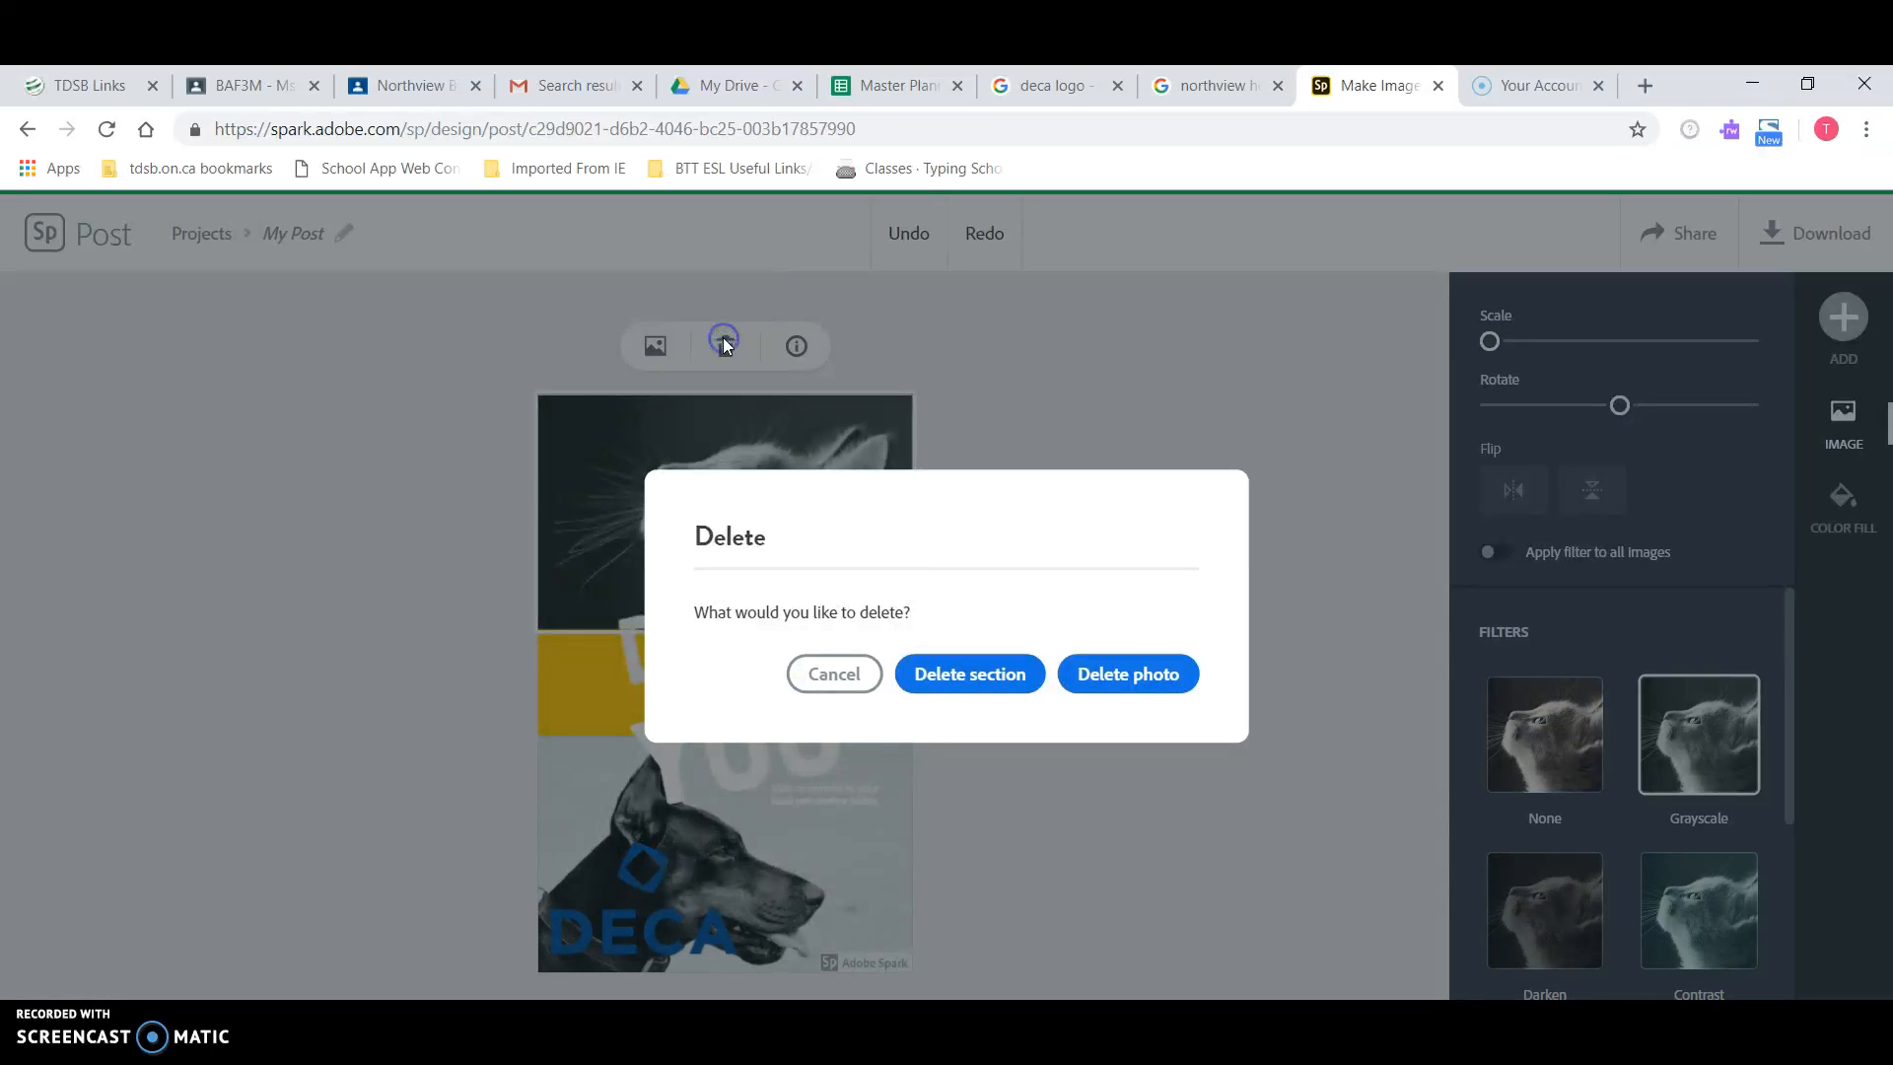
click(1133, 671)
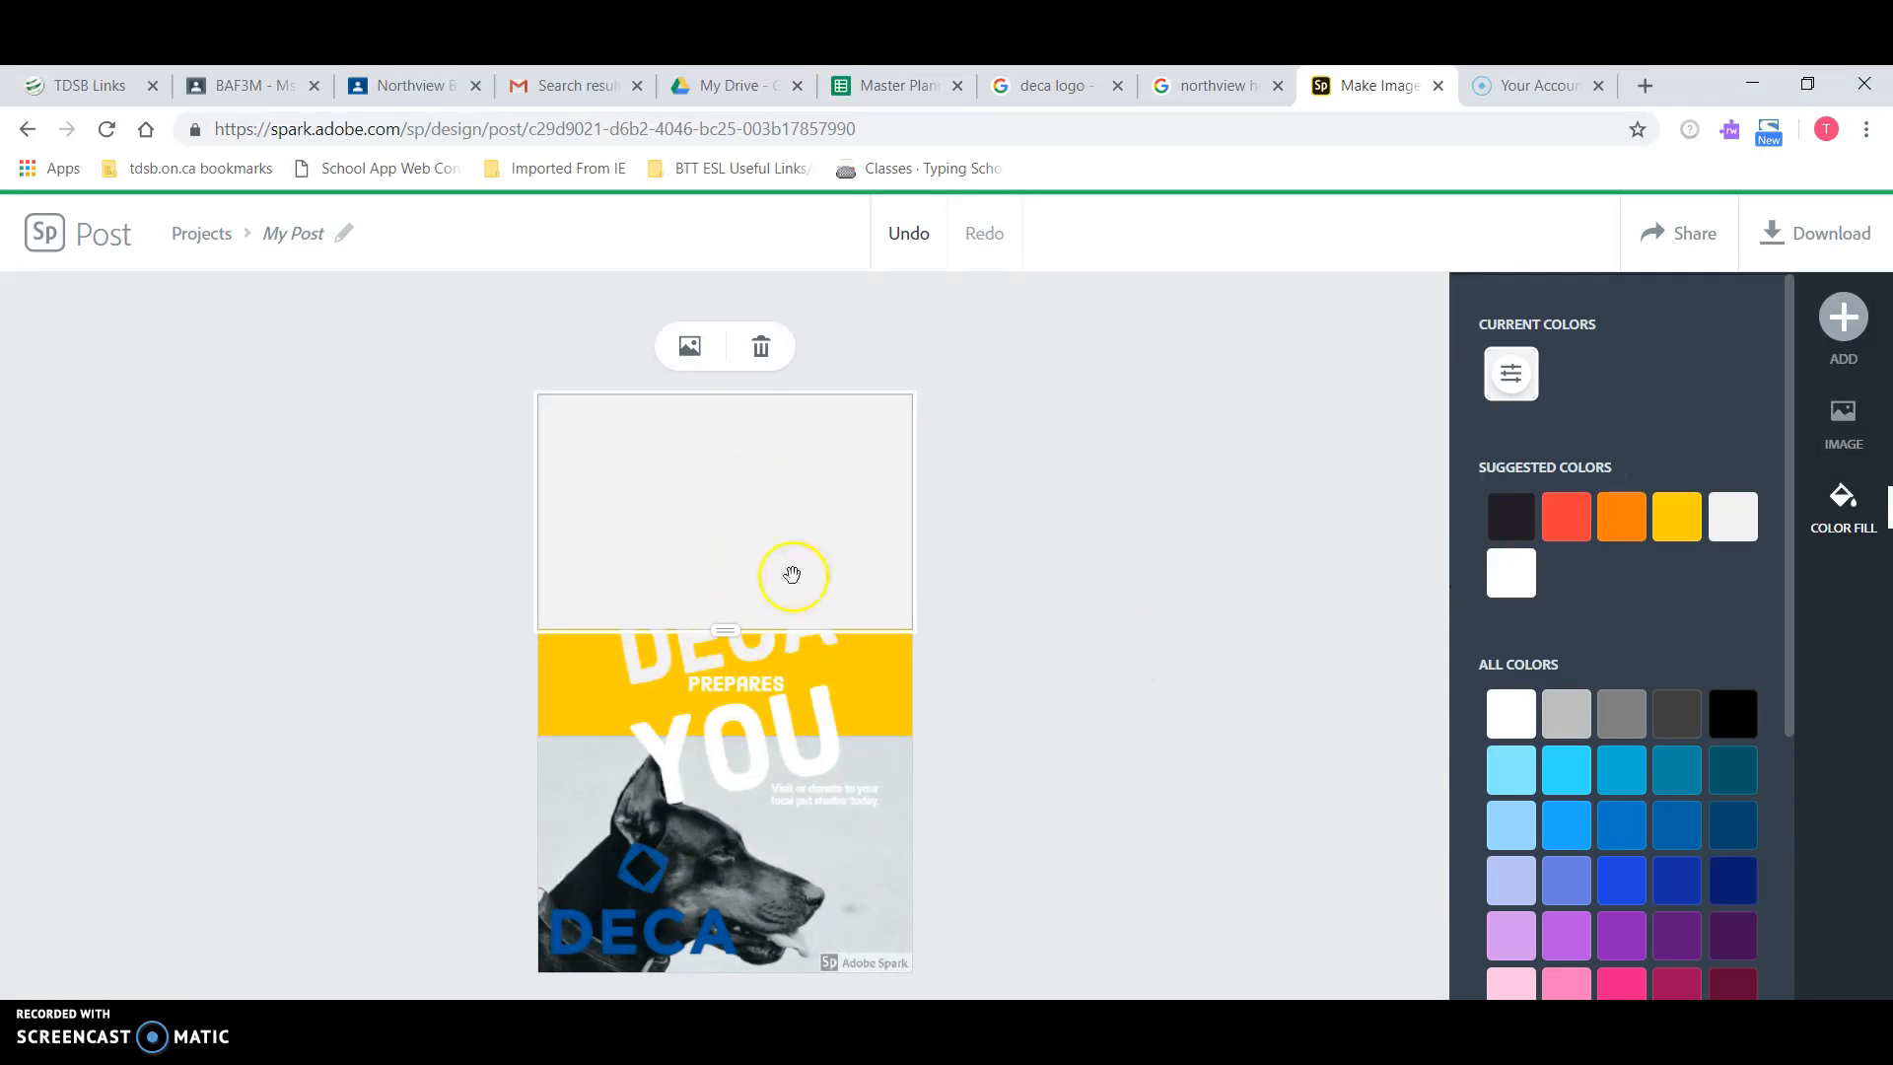
click(767, 342)
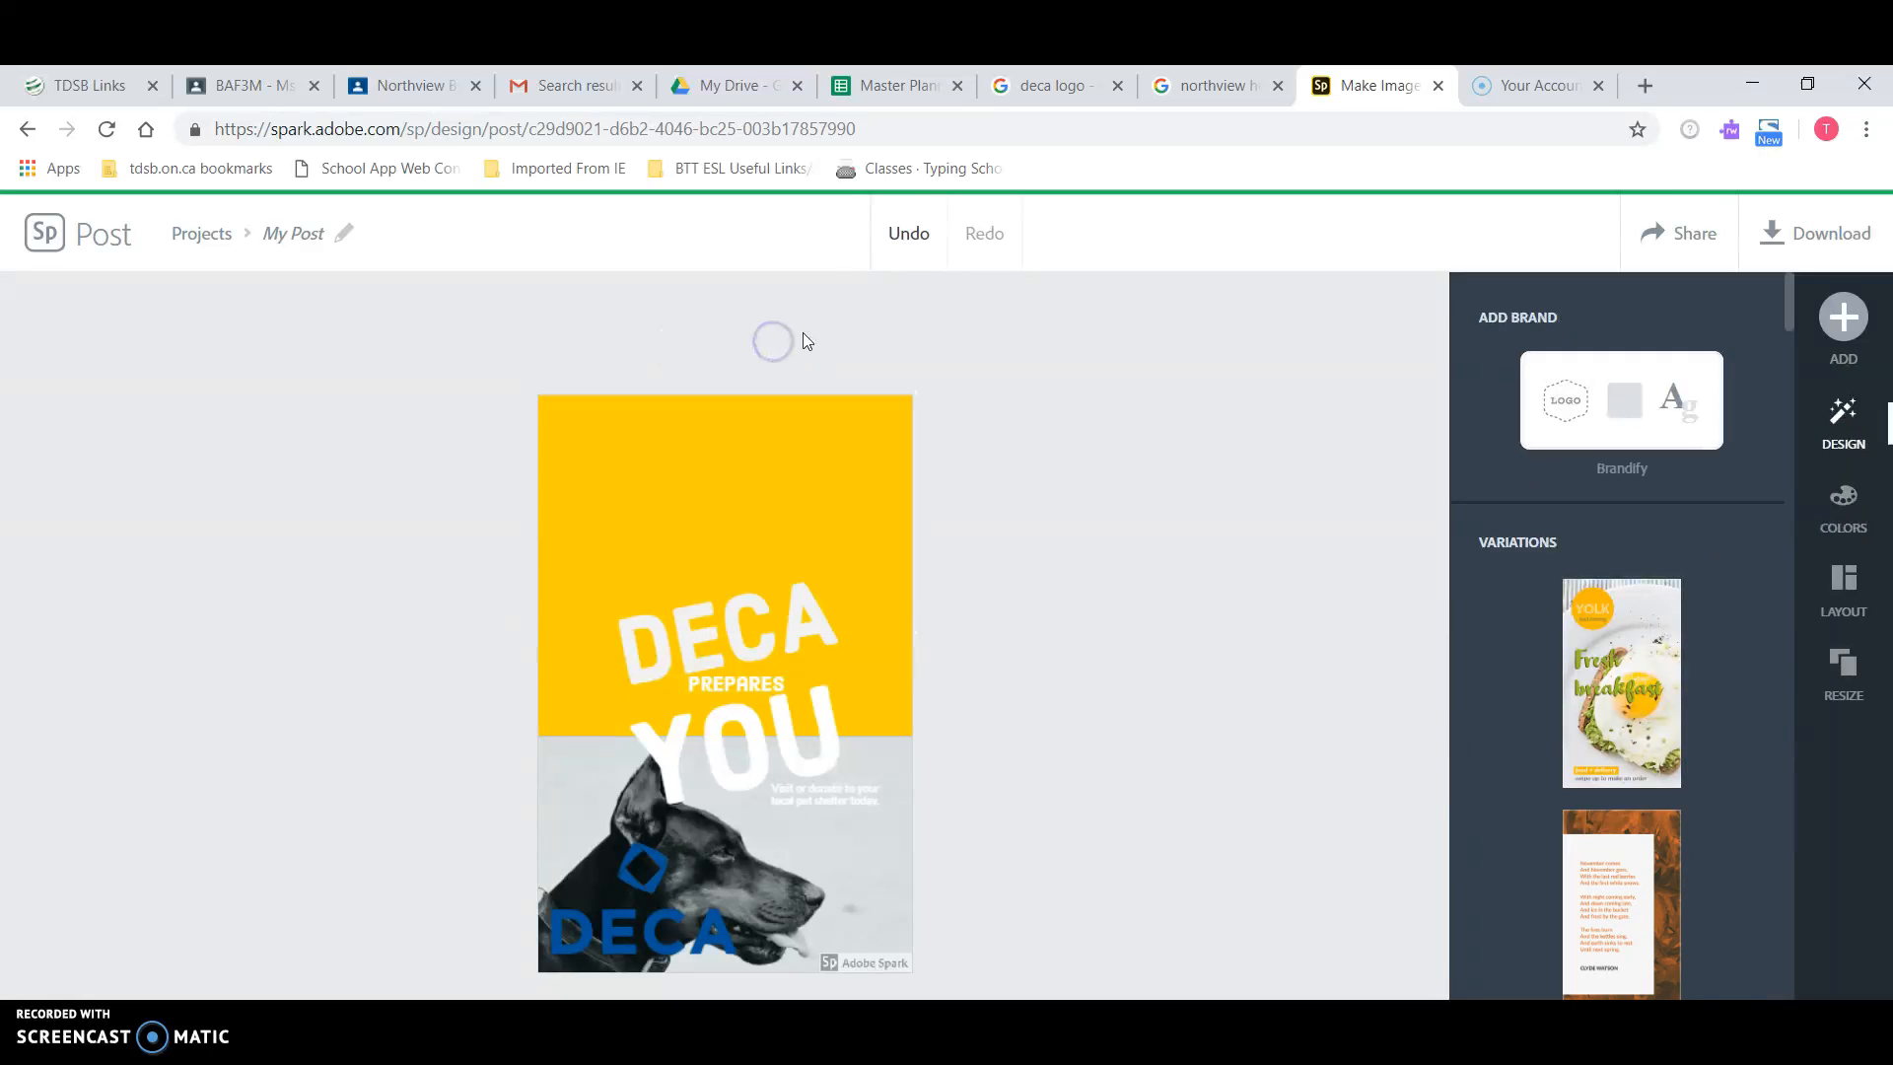
click(905, 231)
click(909, 228)
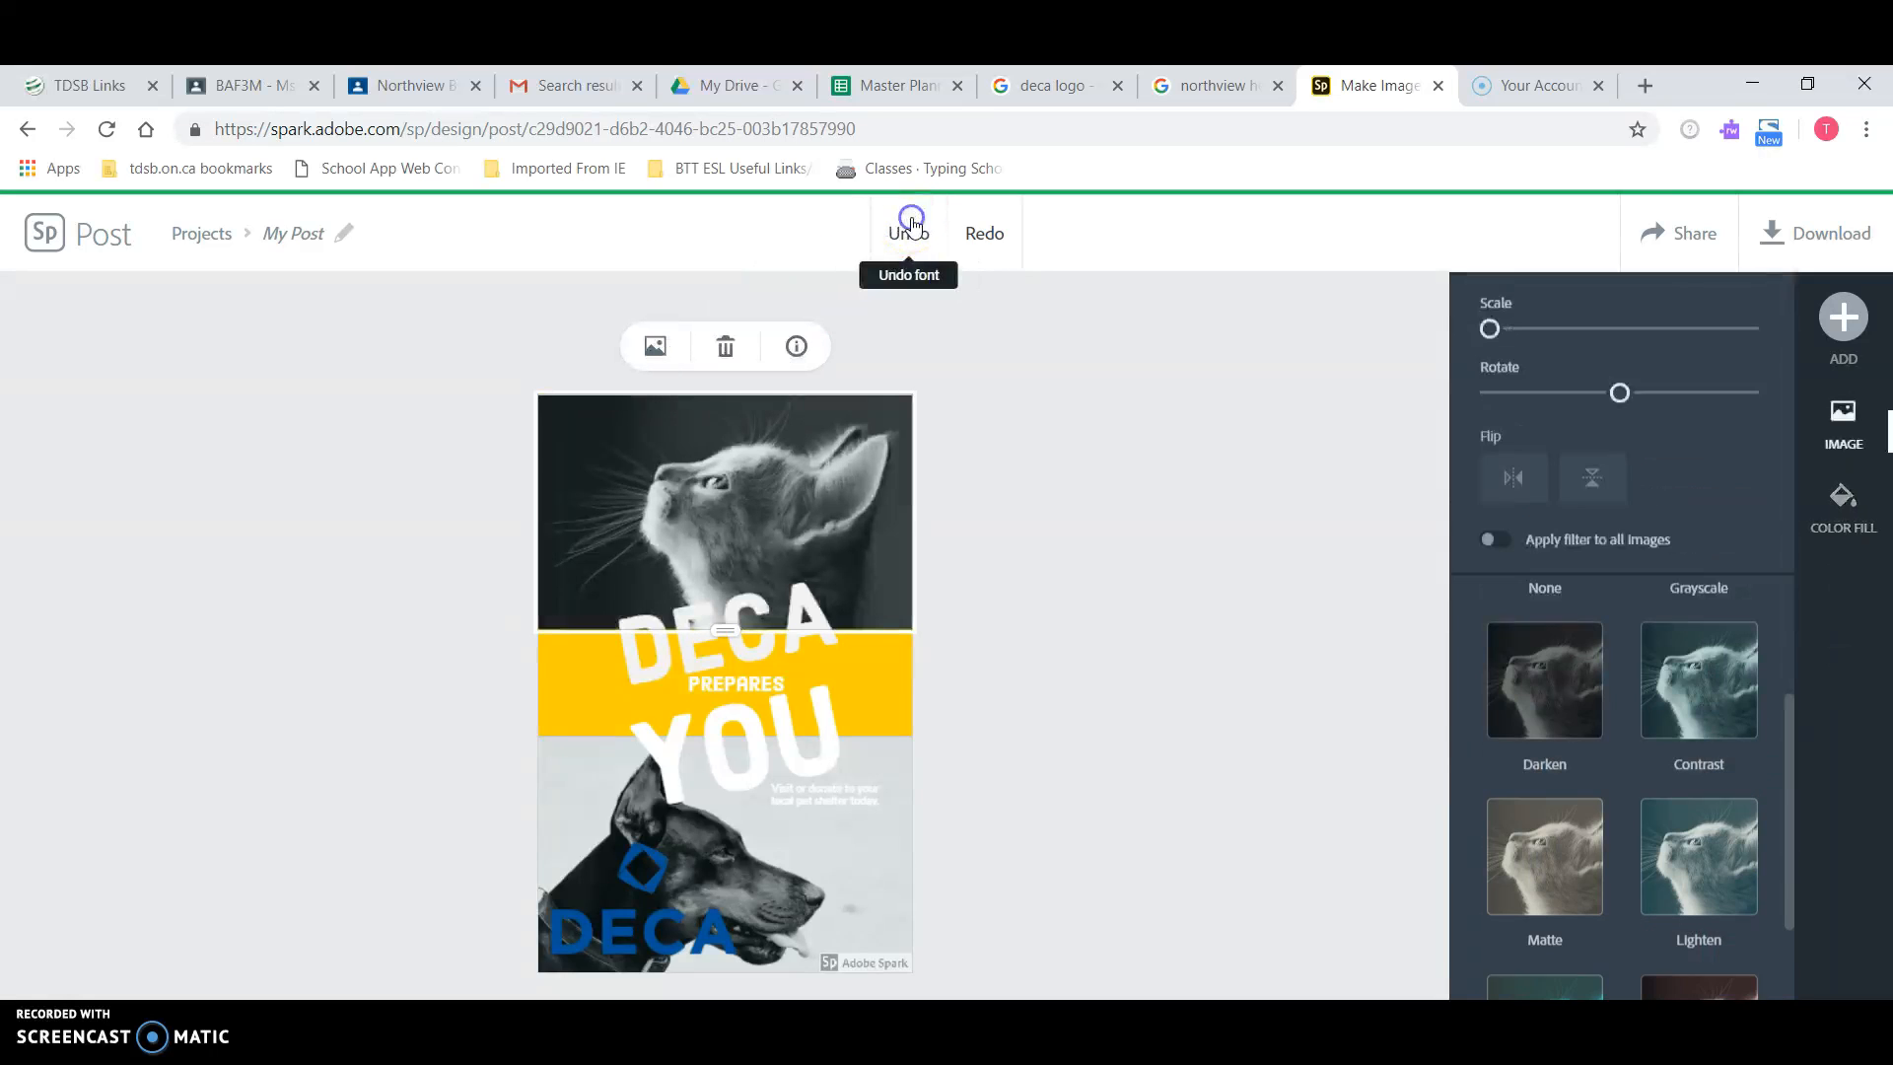
click(741, 342)
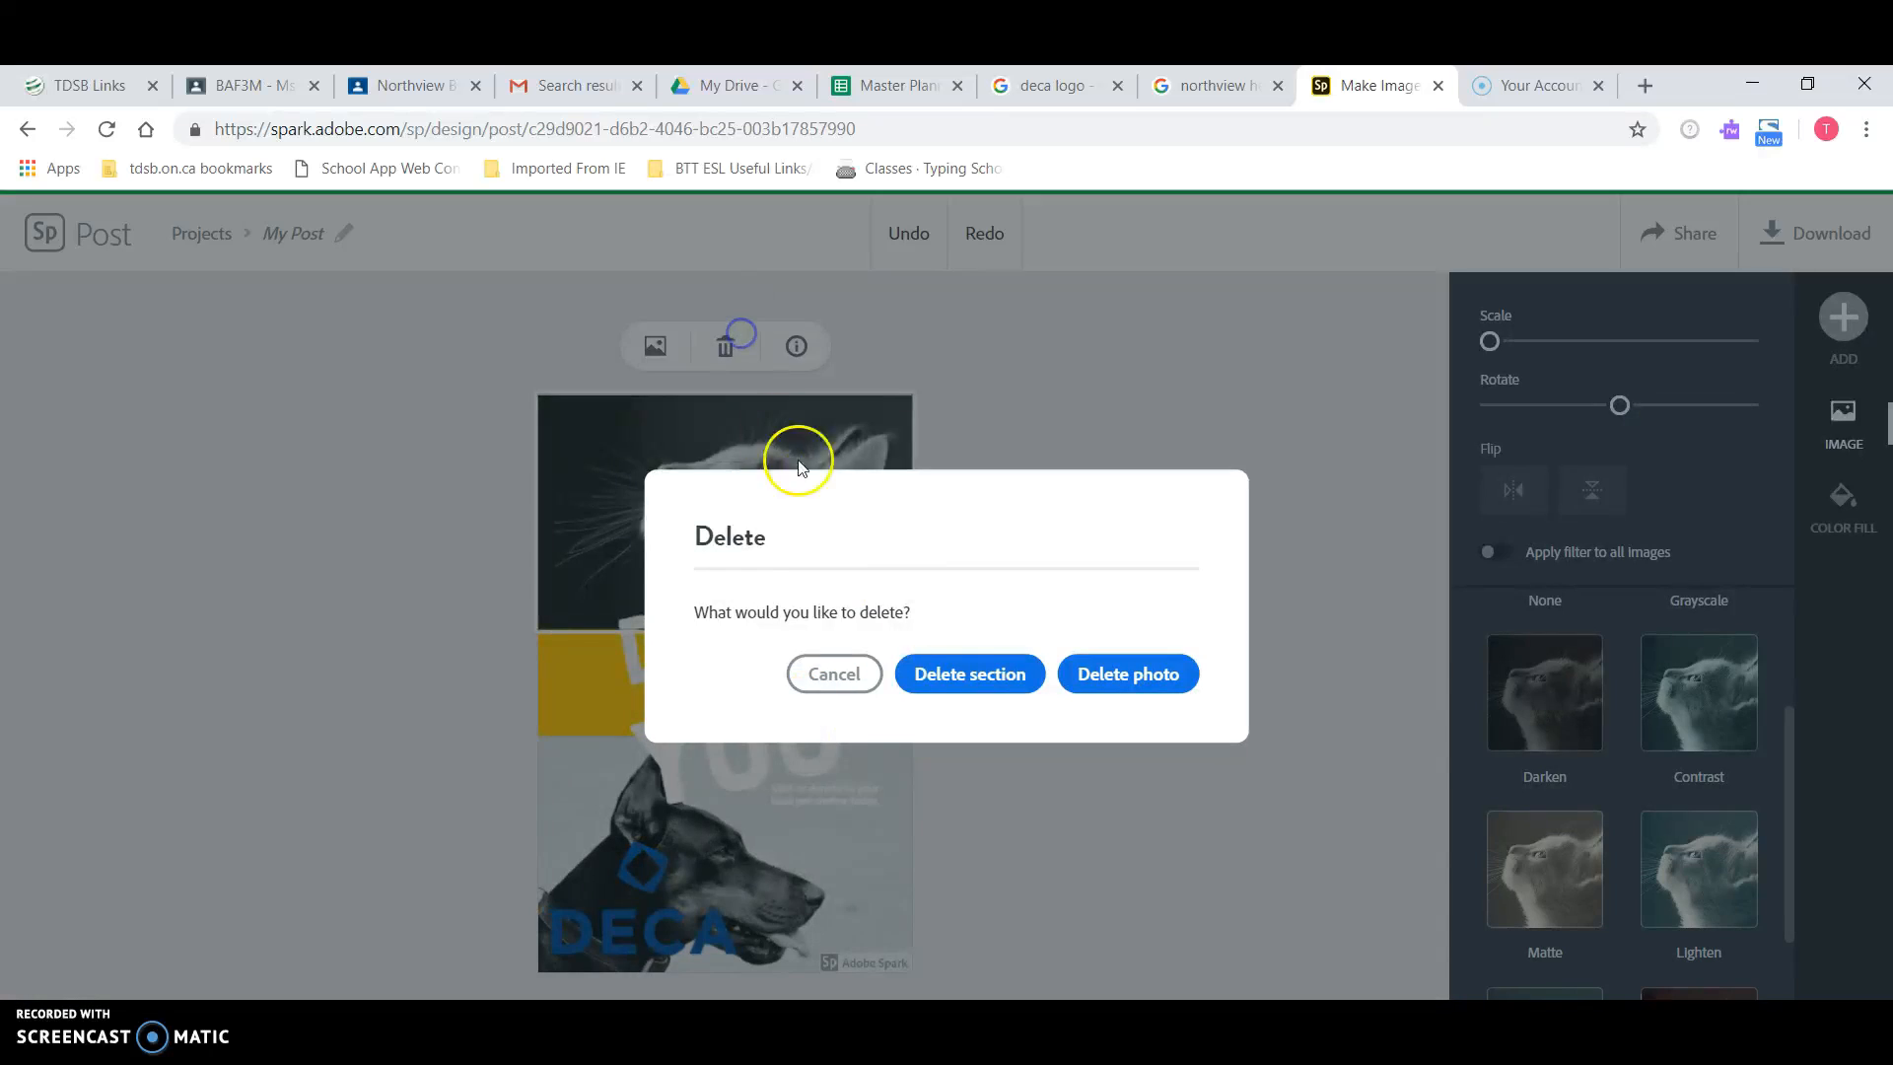
click(964, 674)
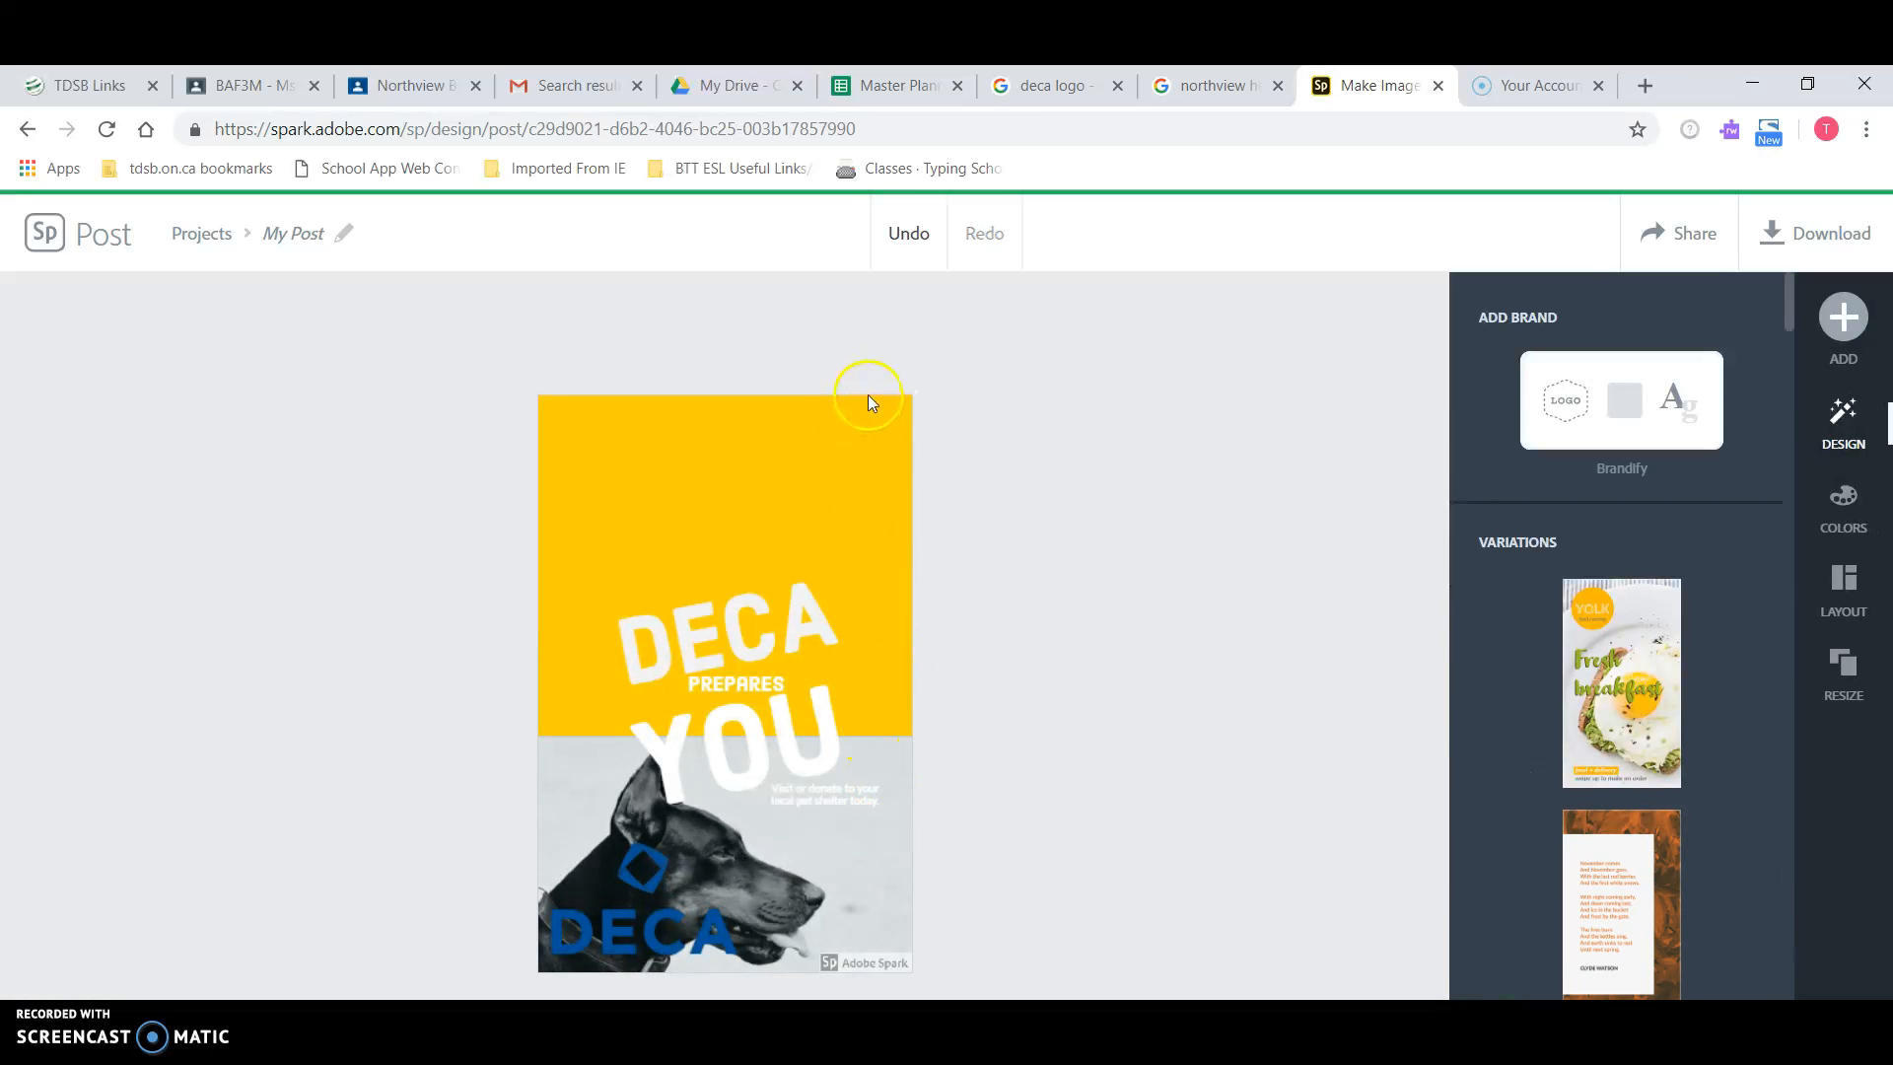
click(908, 229)
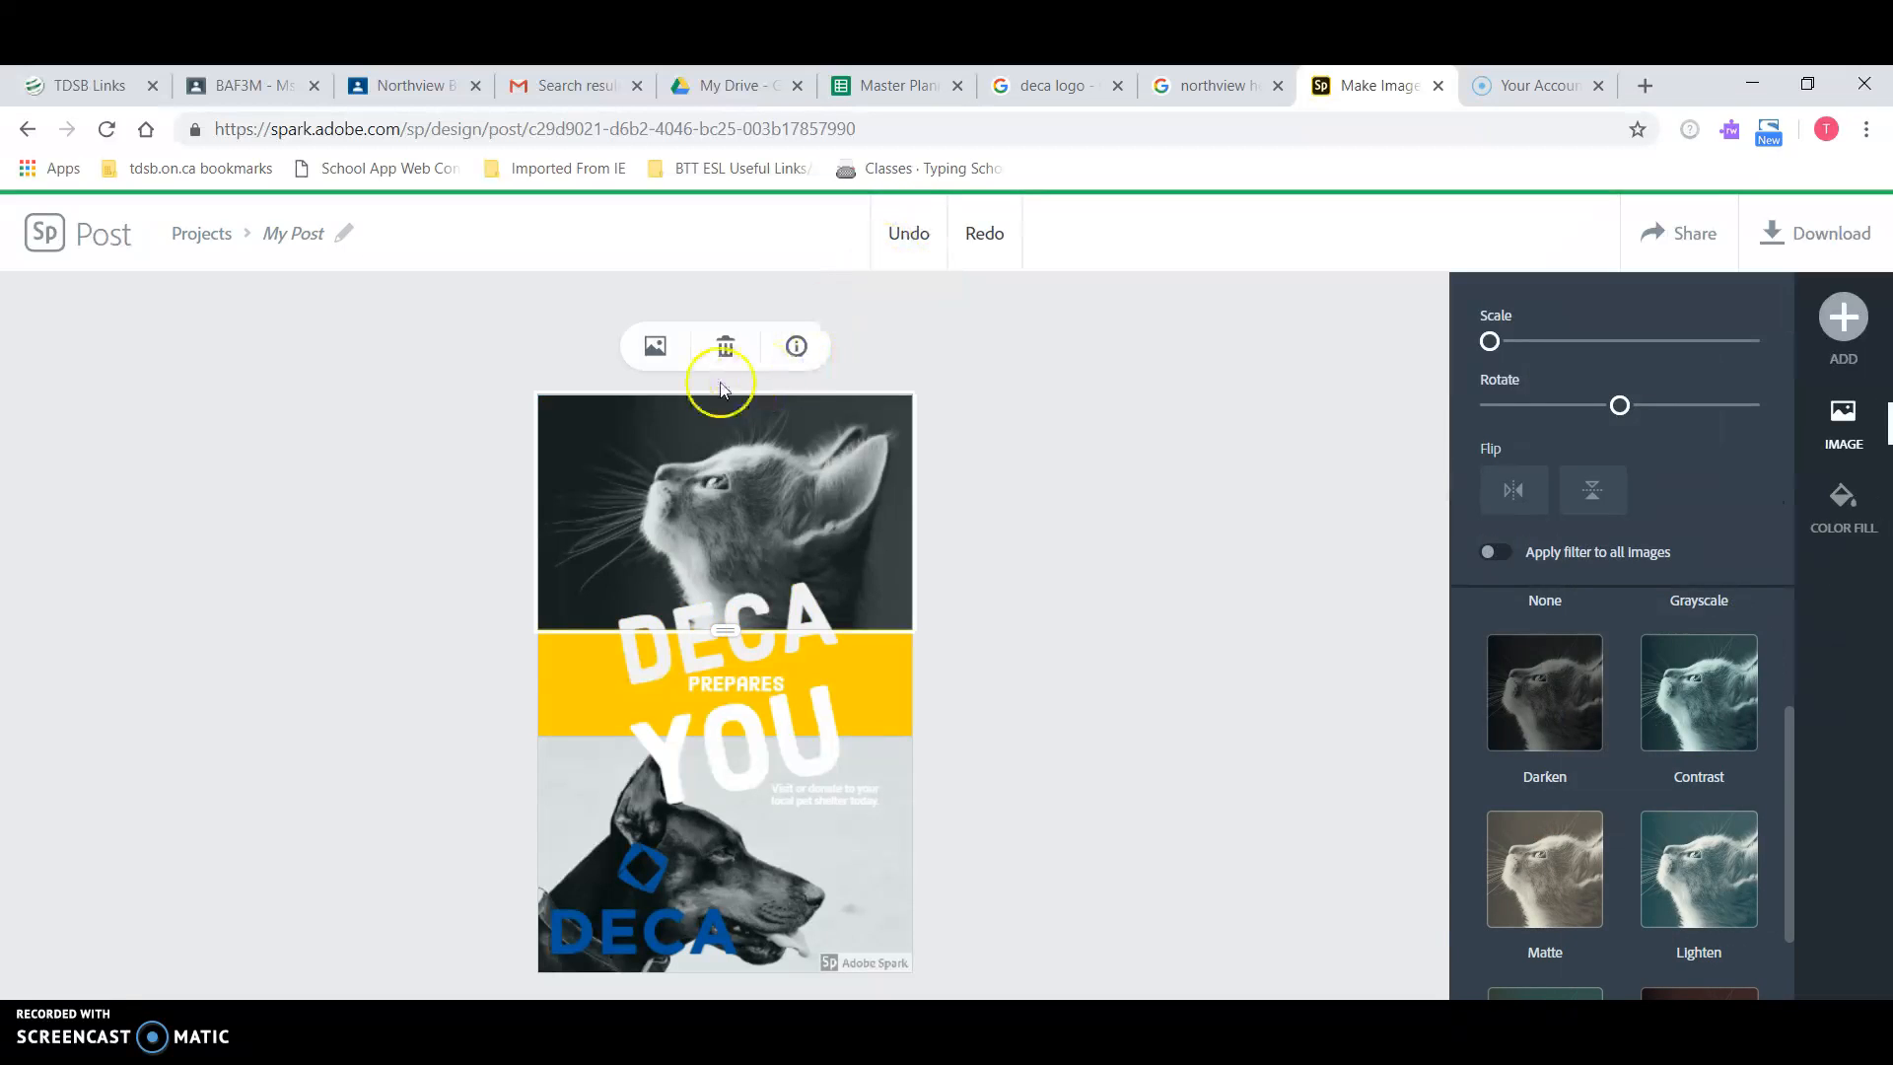
Step: Delete just the cat photo, keeping the plain orange top section
click(650, 351)
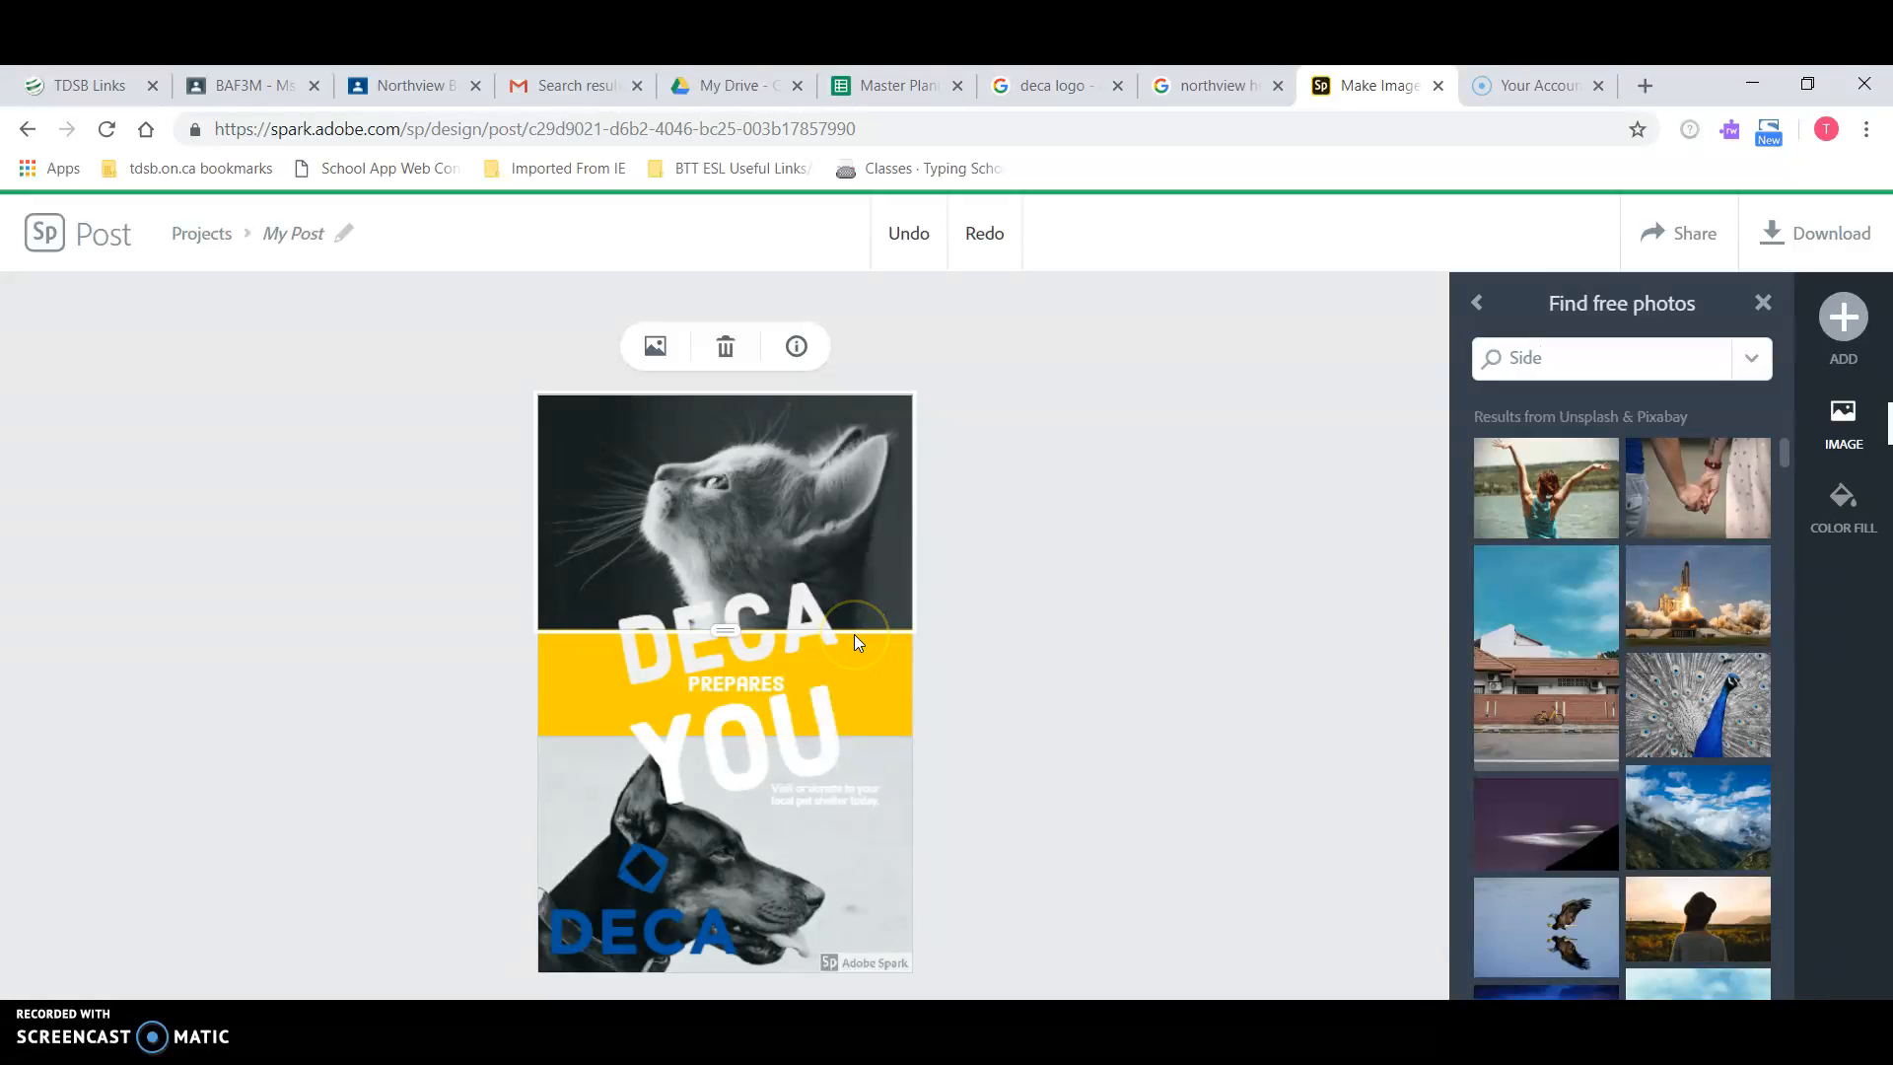
click(728, 345)
click(1150, 678)
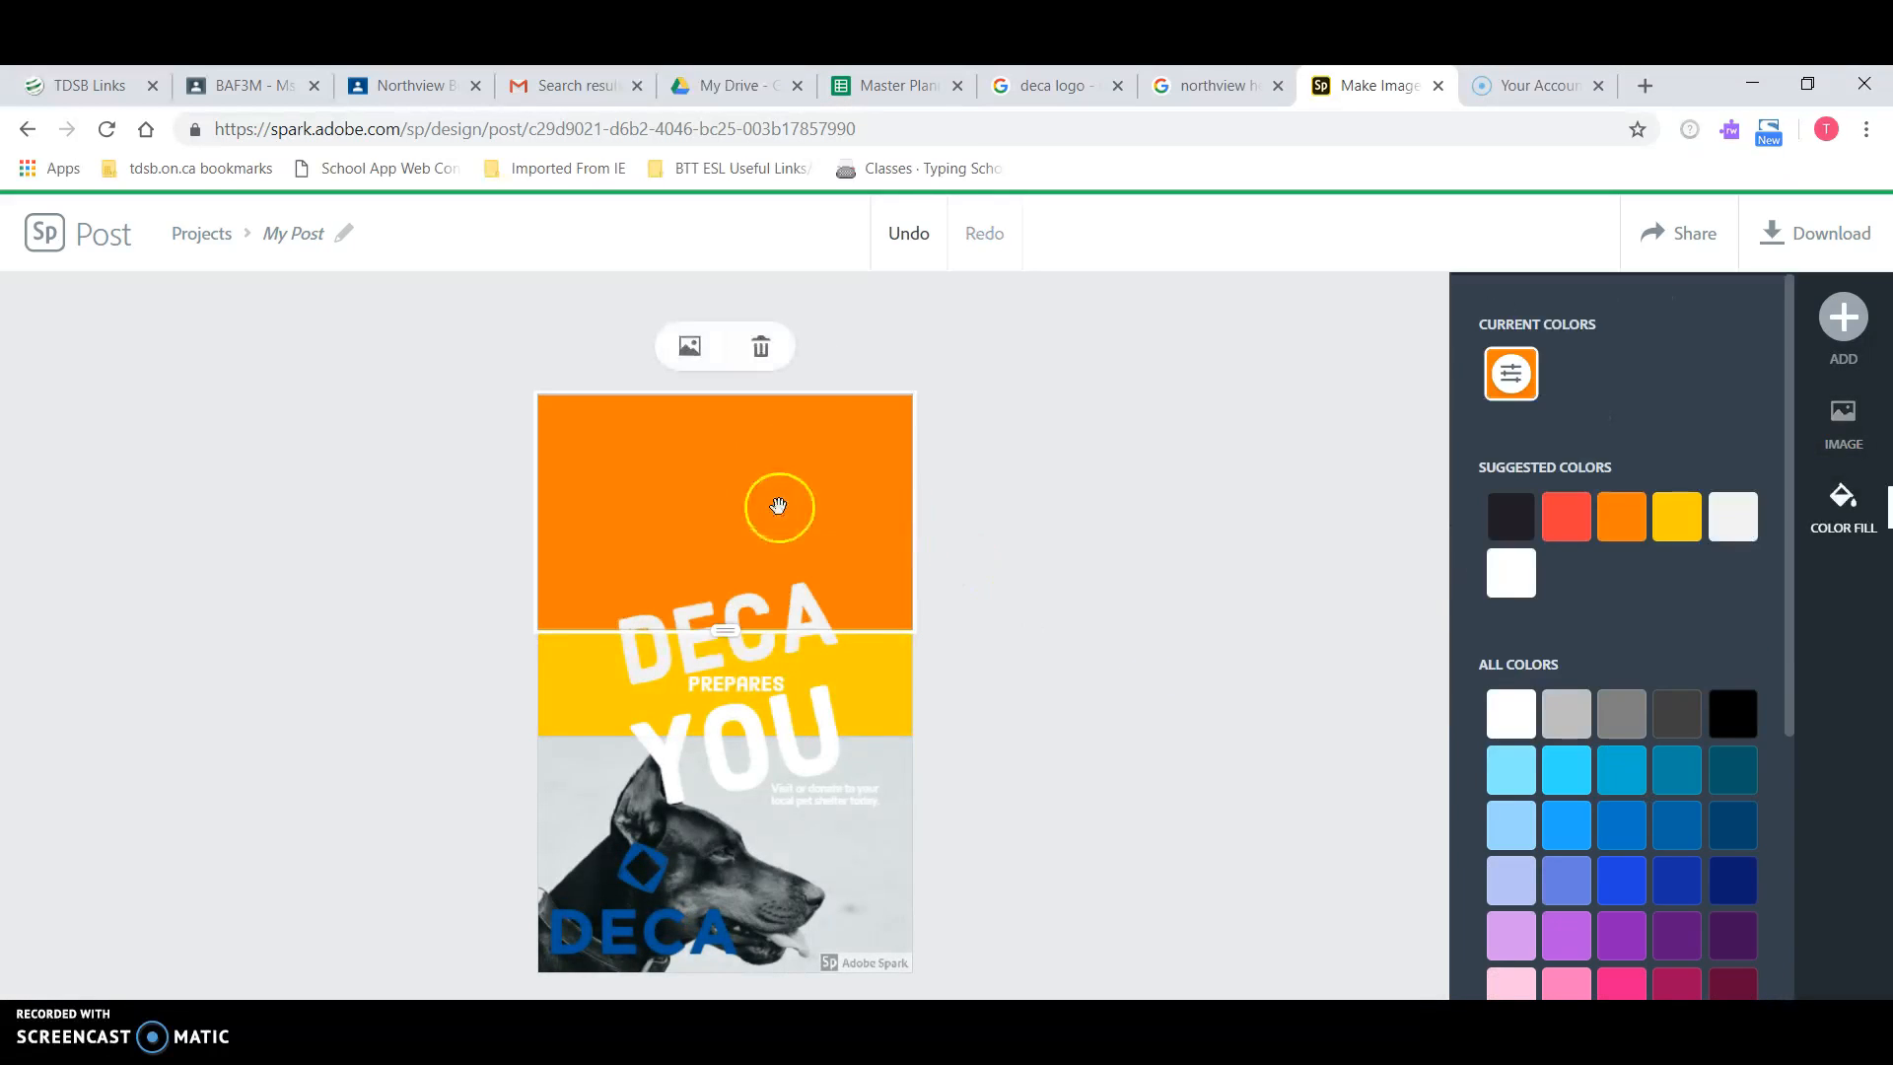
Step: Upload Business Students.jpg from the BTT1O folder as the flyer's top photo
click(1840, 315)
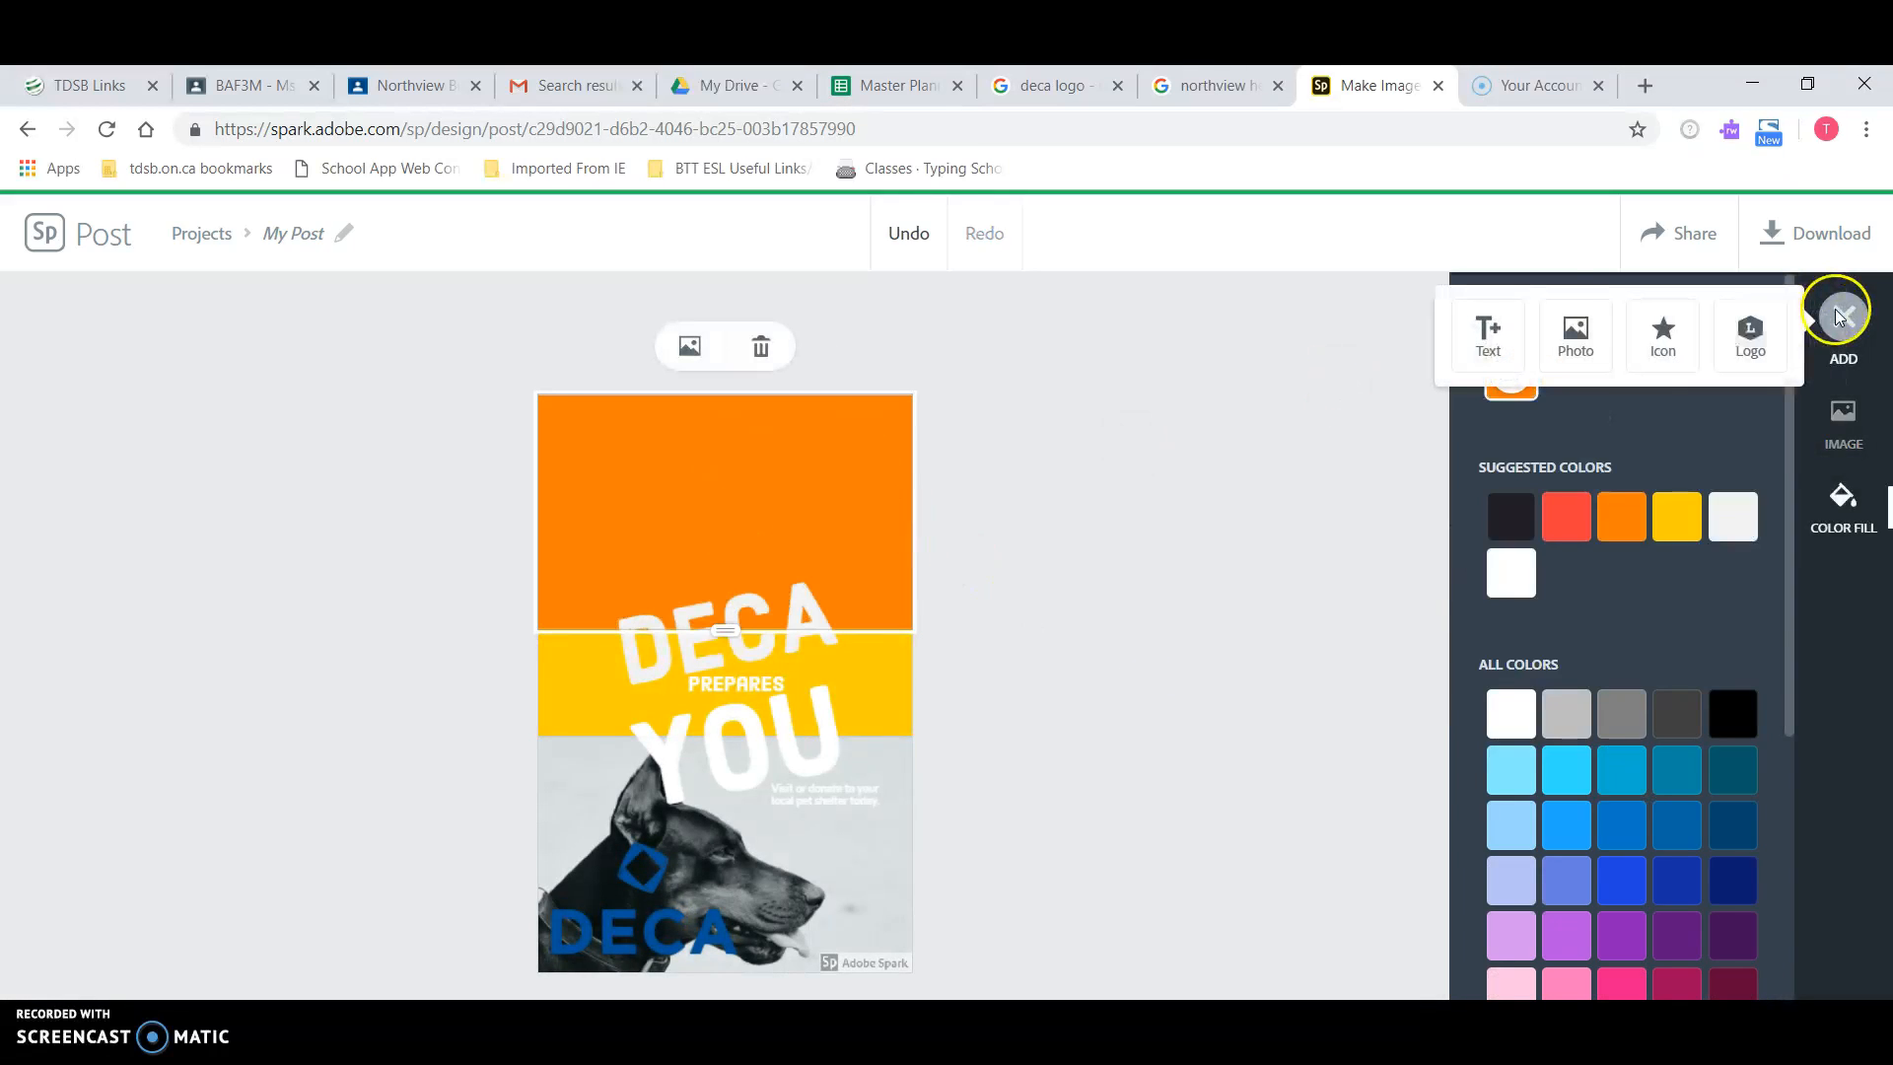
click(1568, 326)
click(1621, 395)
click(786, 258)
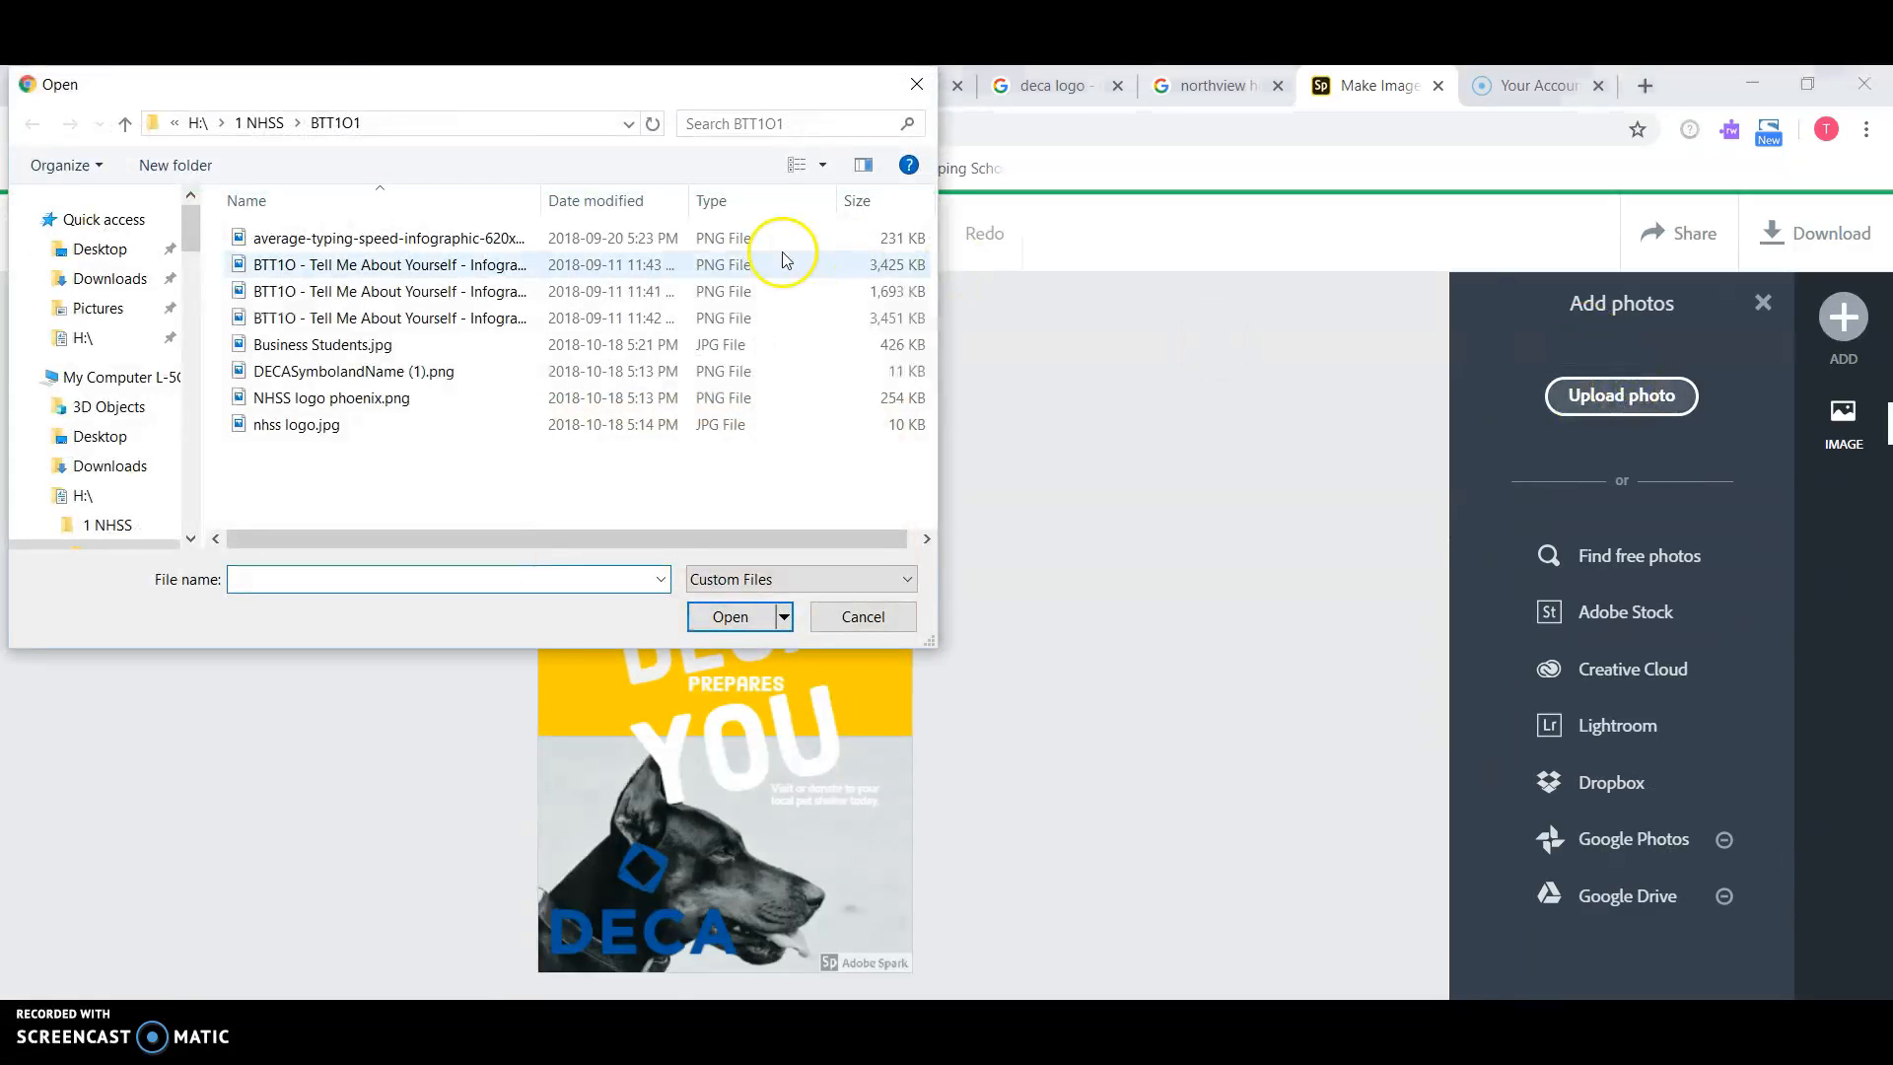
click(397, 345)
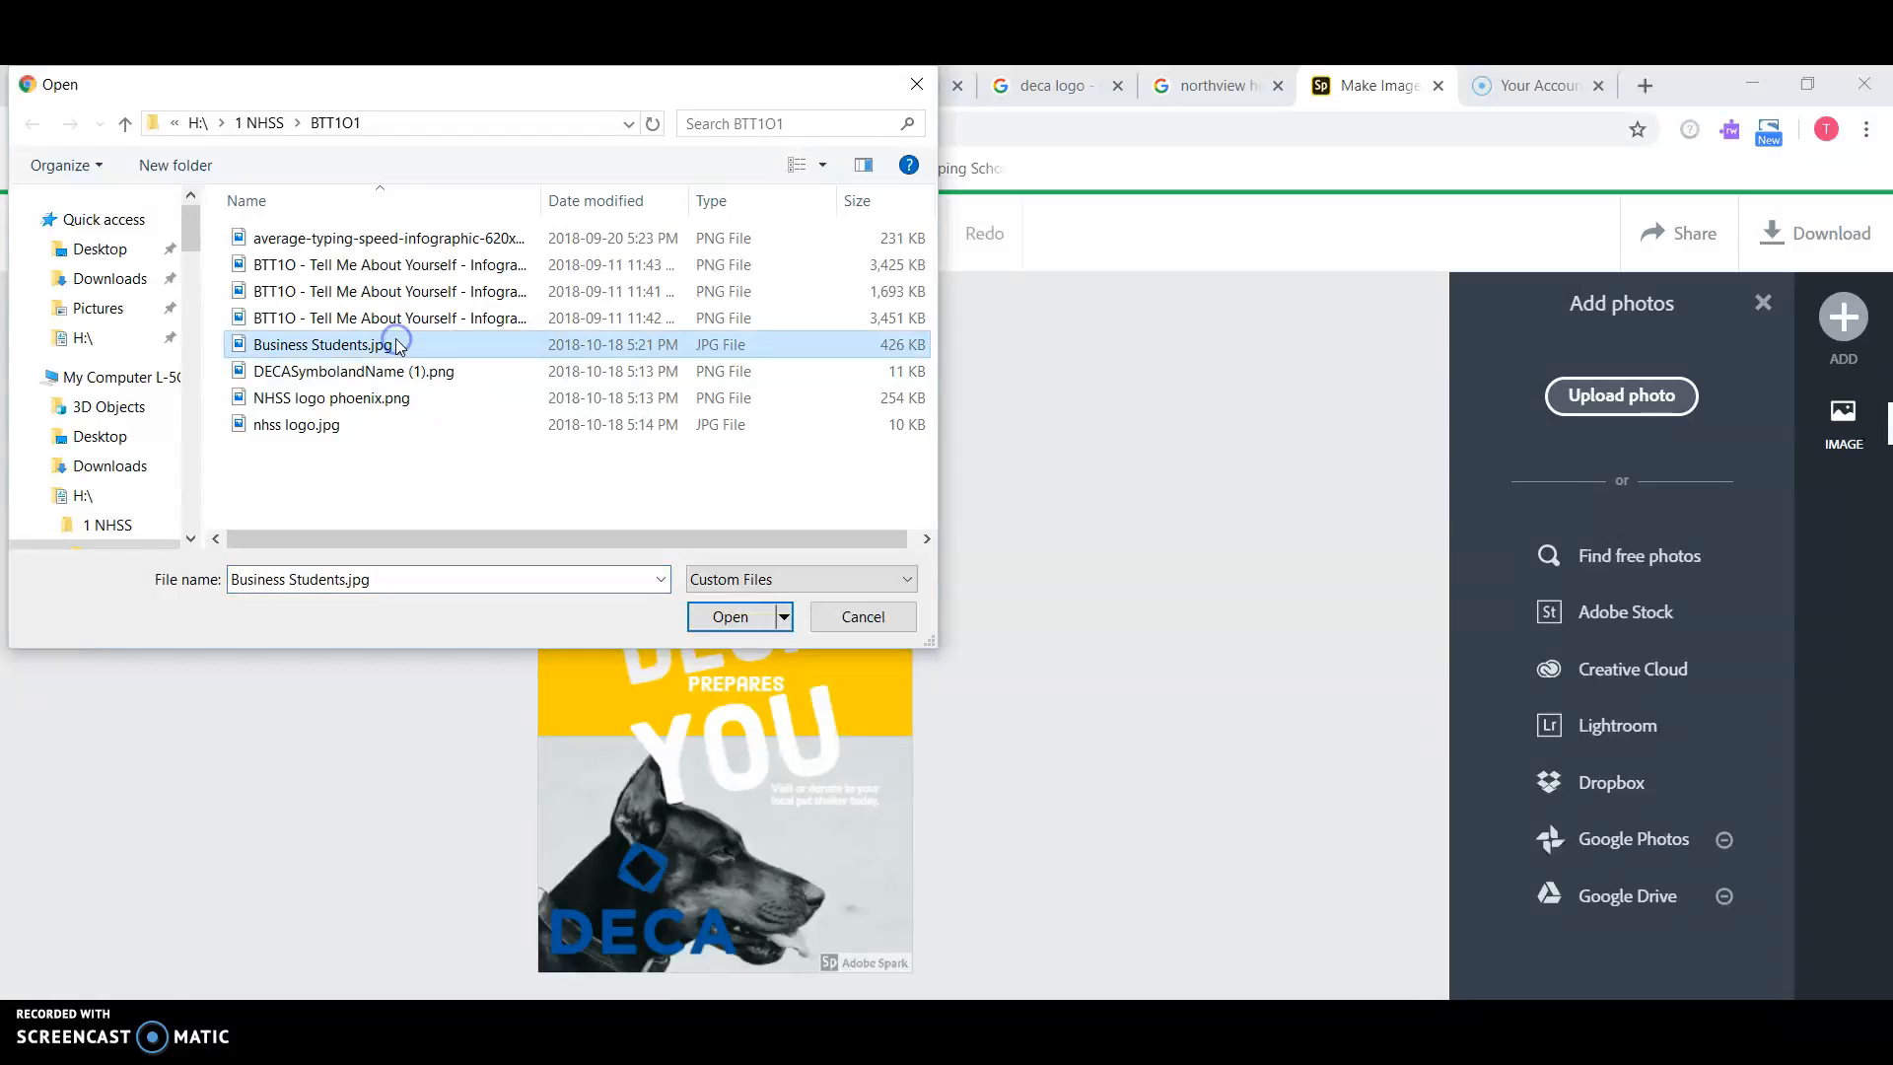
click(730, 617)
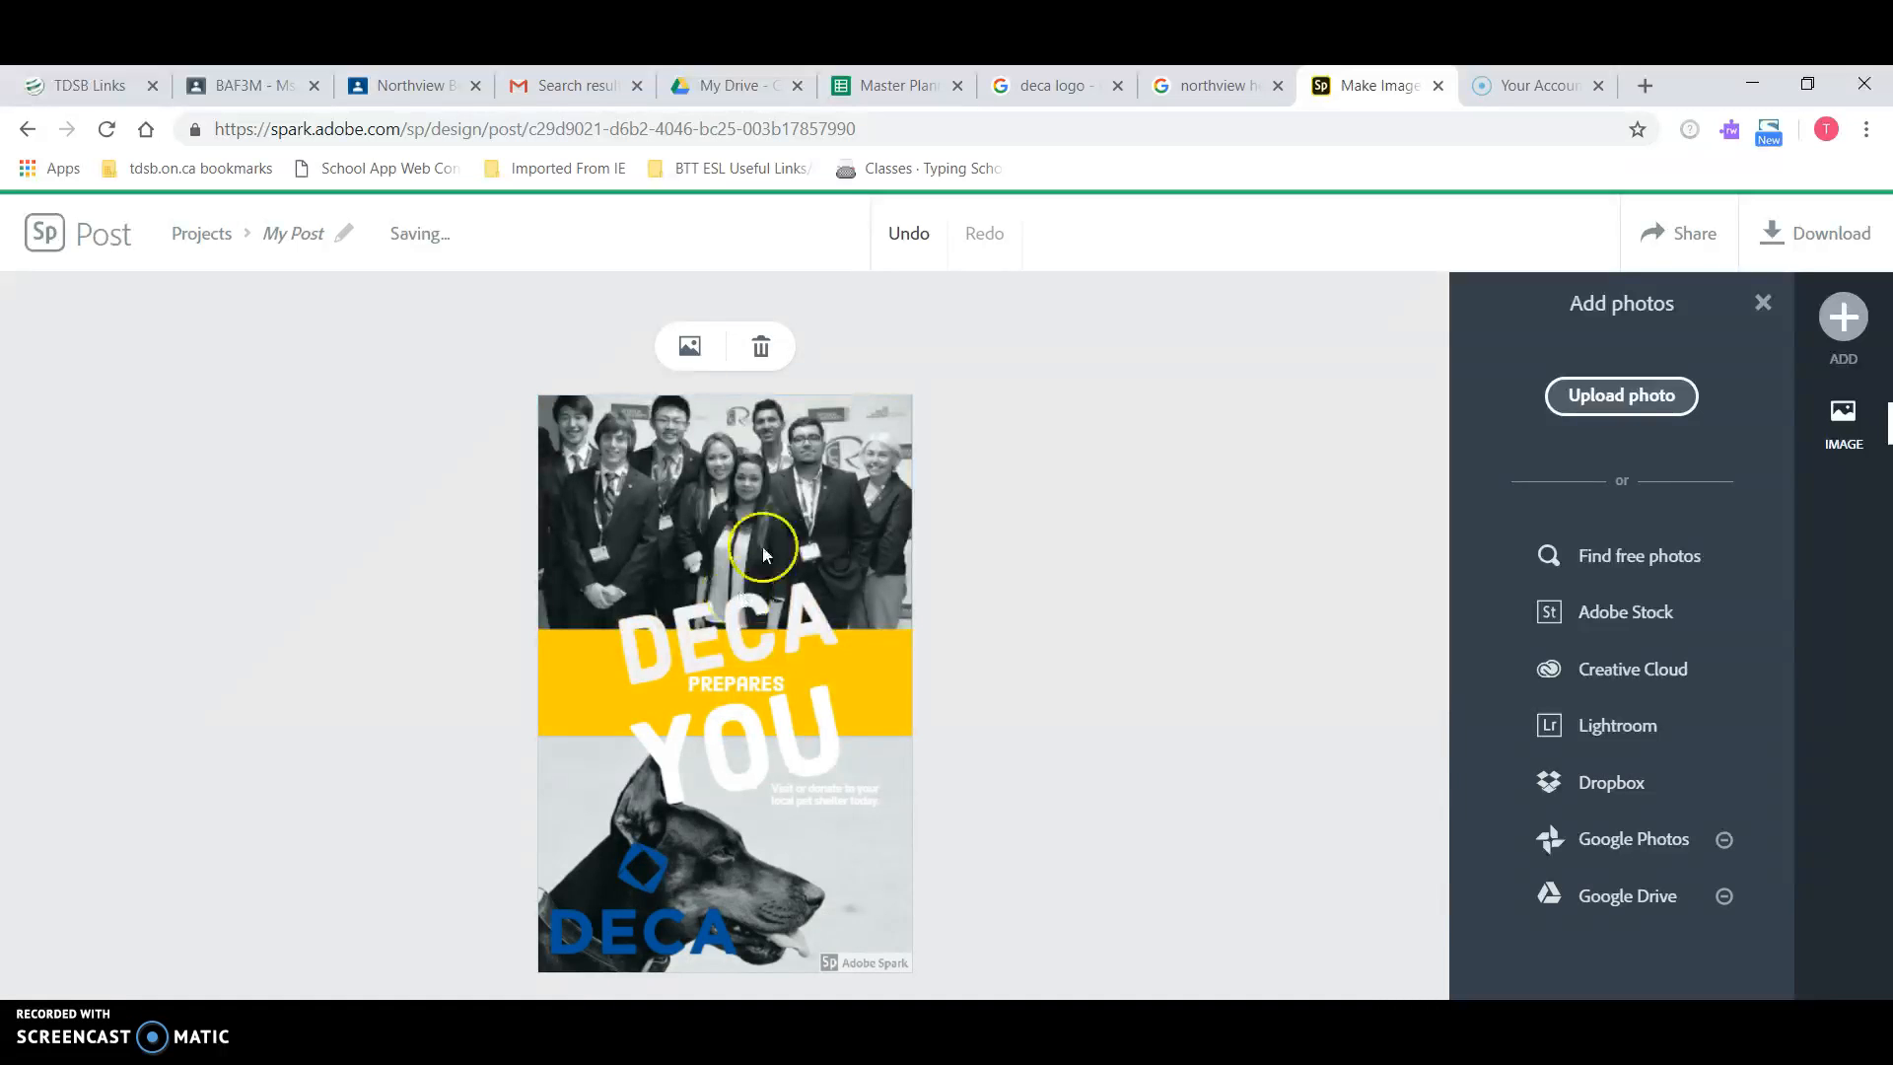
click(789, 465)
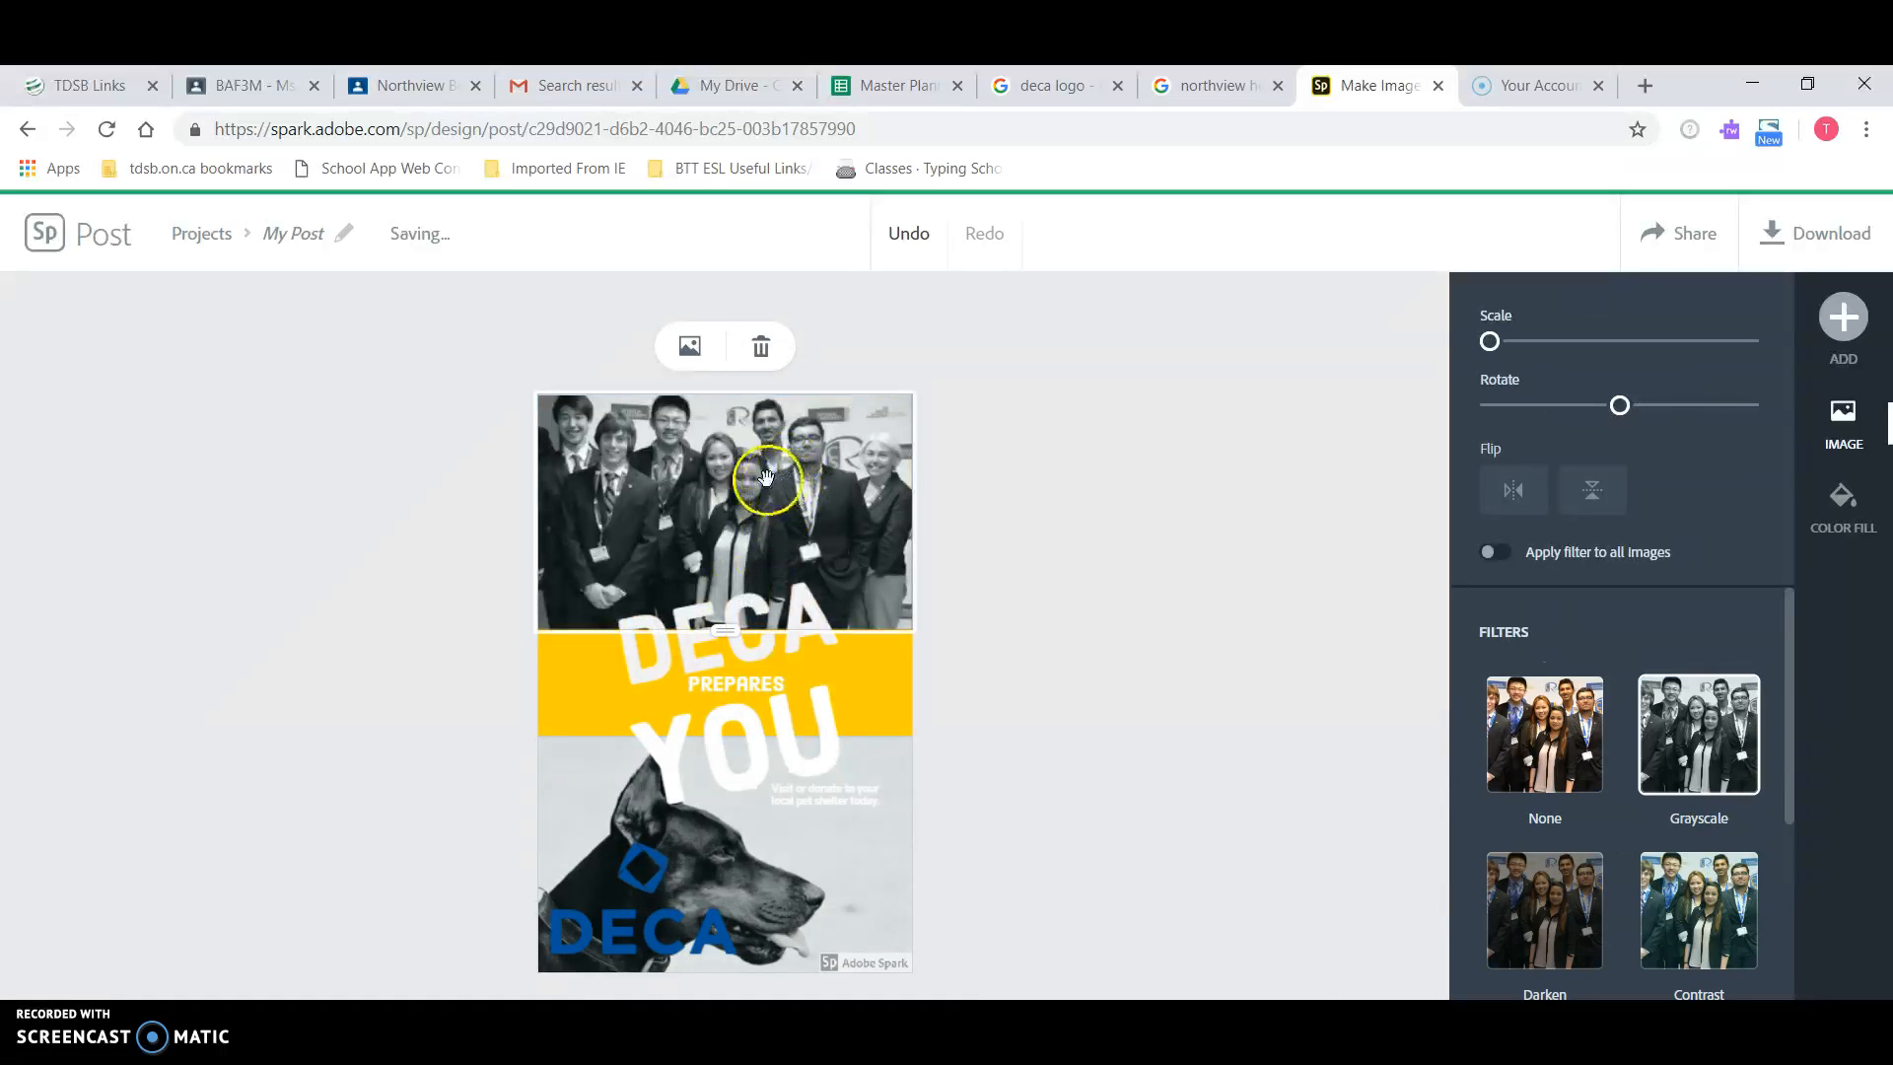
Step: Keep the group photo grayscale and drag its section divider up to shorten it
click(1558, 759)
click(1699, 764)
drag(727, 636, 727, 572)
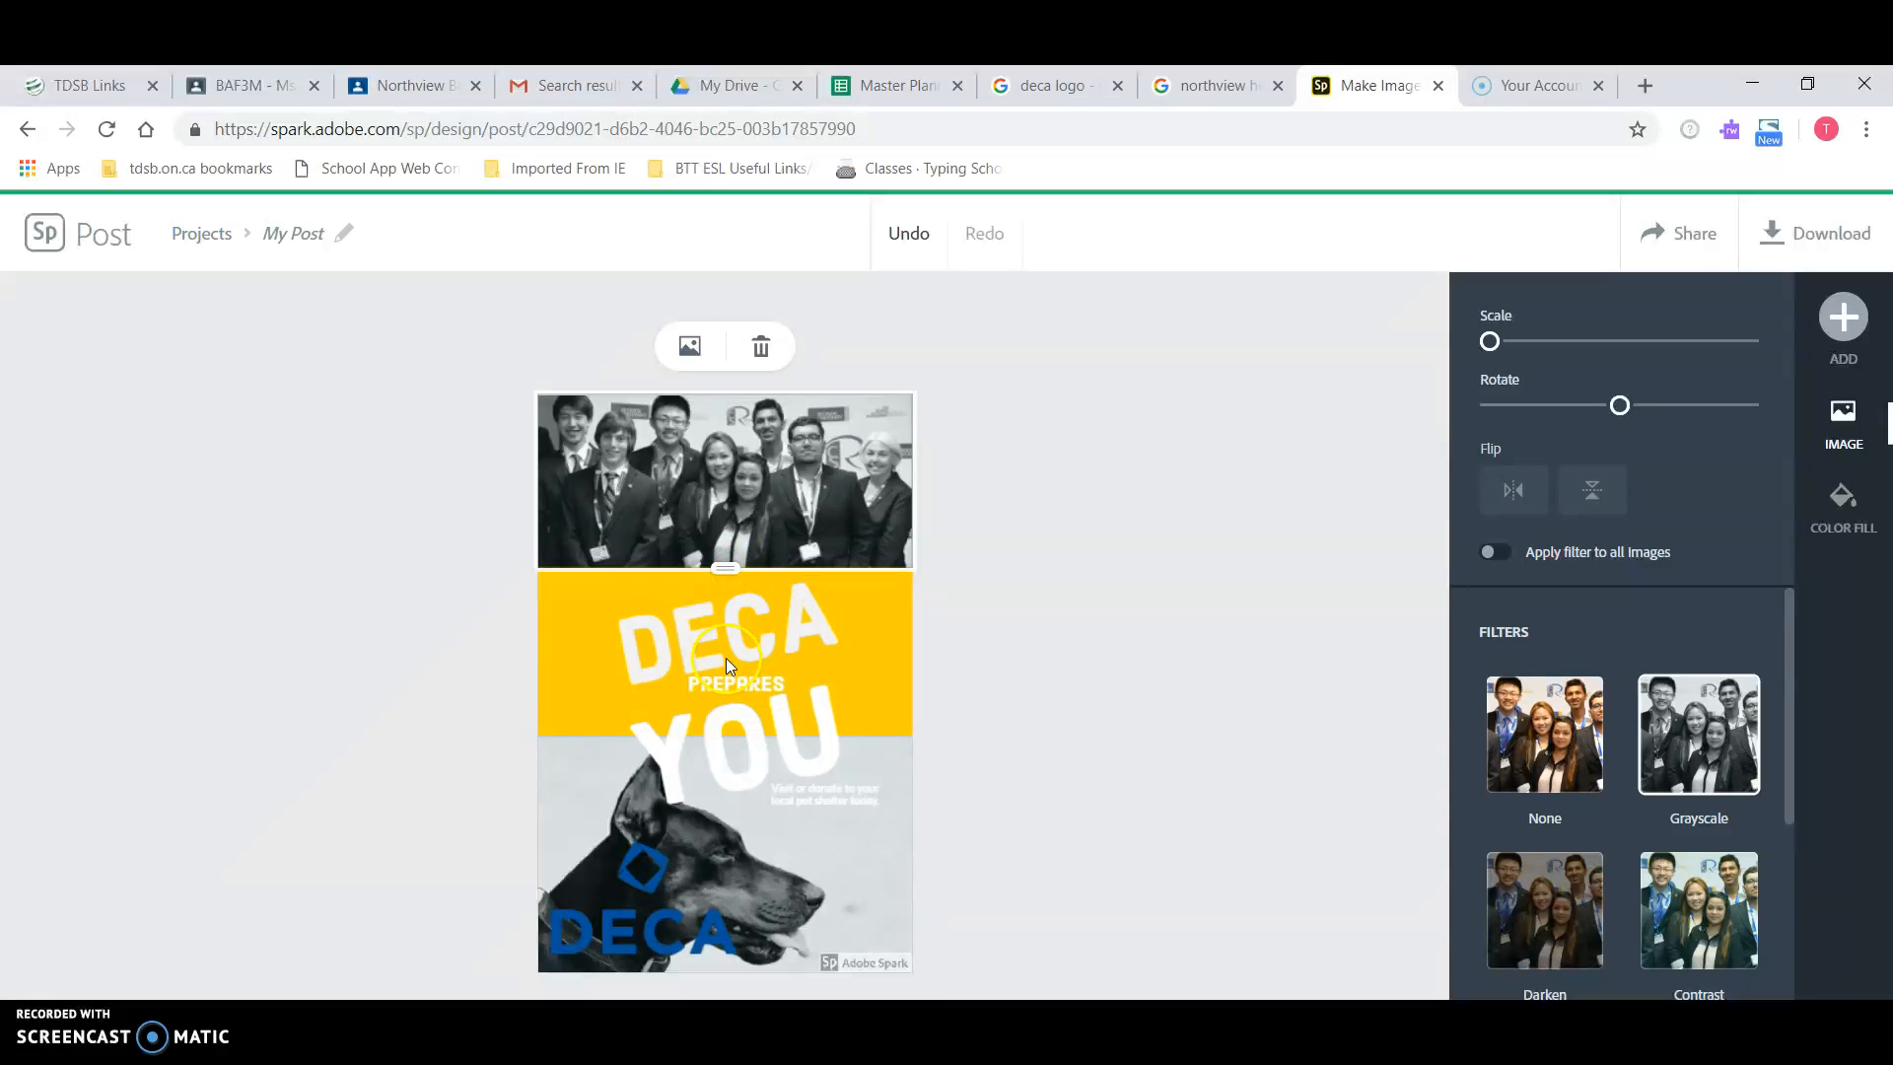
Step: Move DECA left, PREPARES up and right, and YOU right within the yellow band
drag(713, 636, 647, 615)
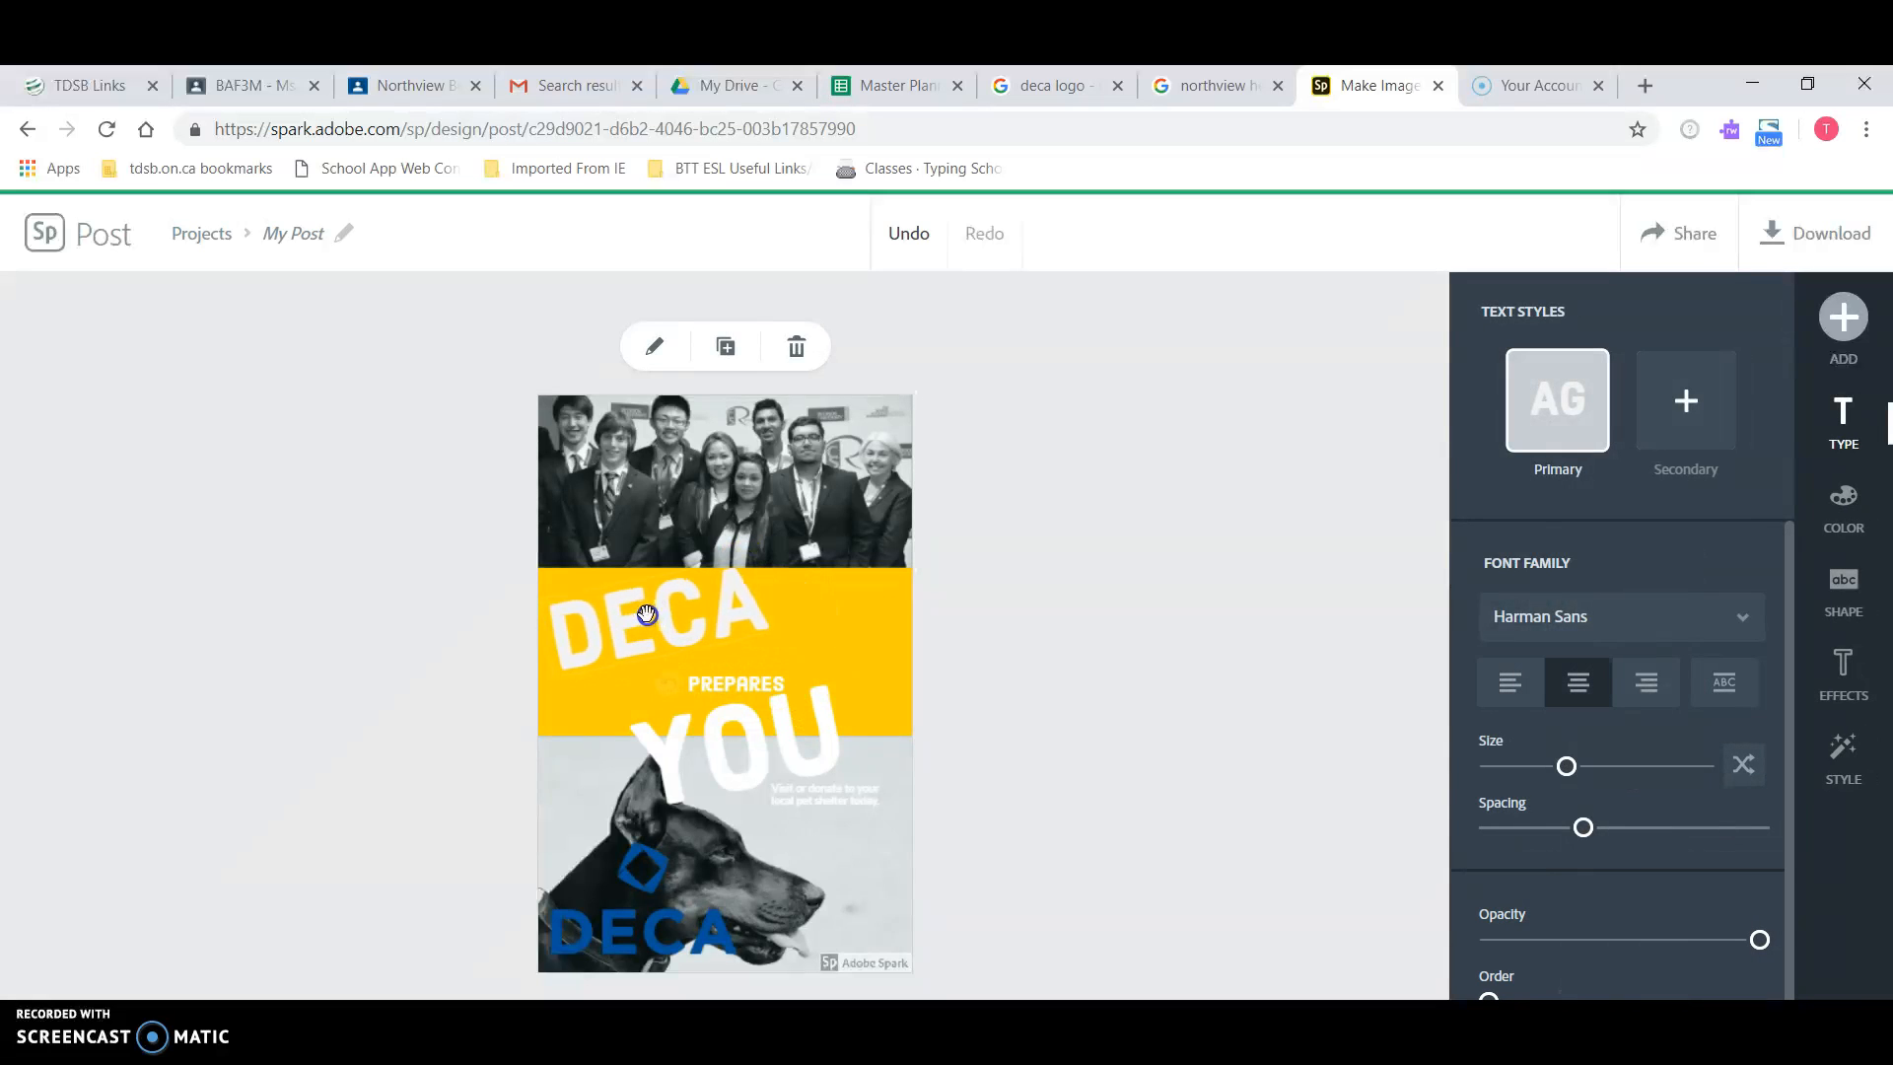
drag(699, 671, 699, 671)
click(756, 677)
click(805, 646)
click(1040, 606)
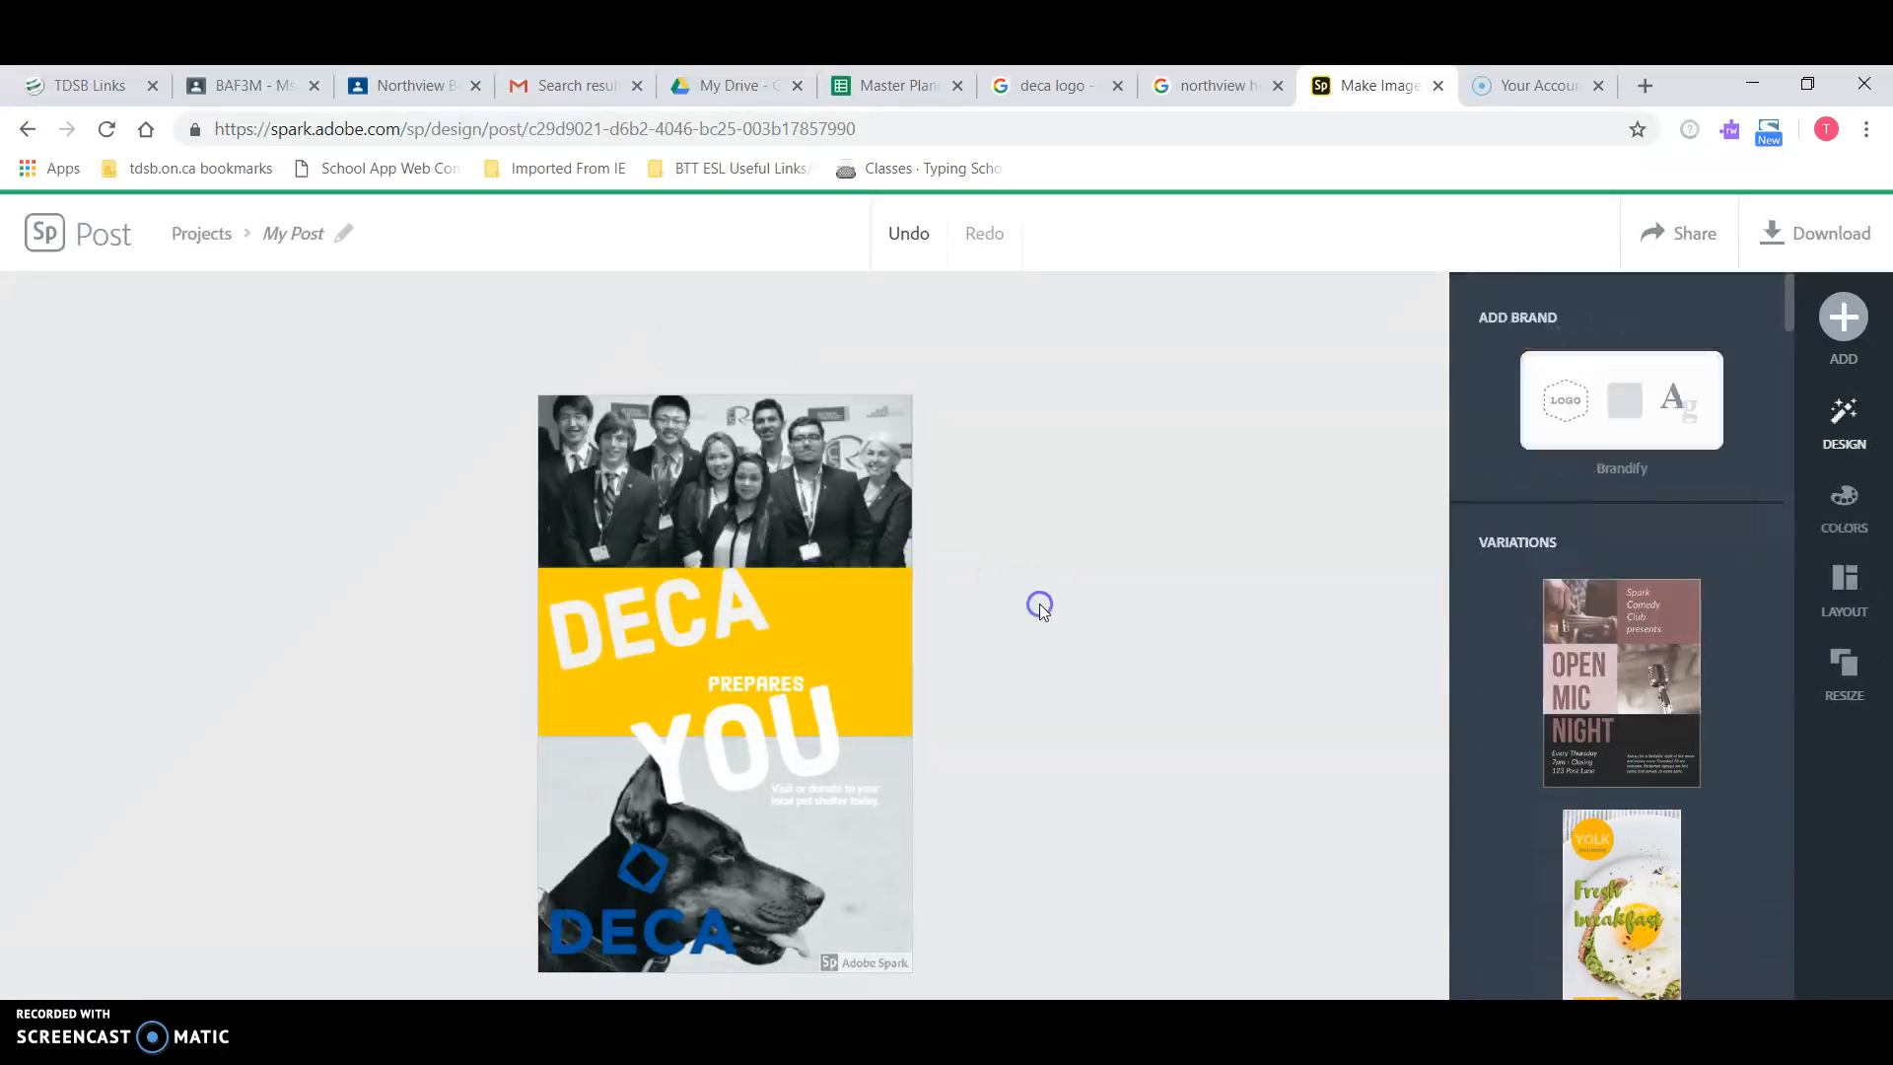
drag(770, 681, 830, 650)
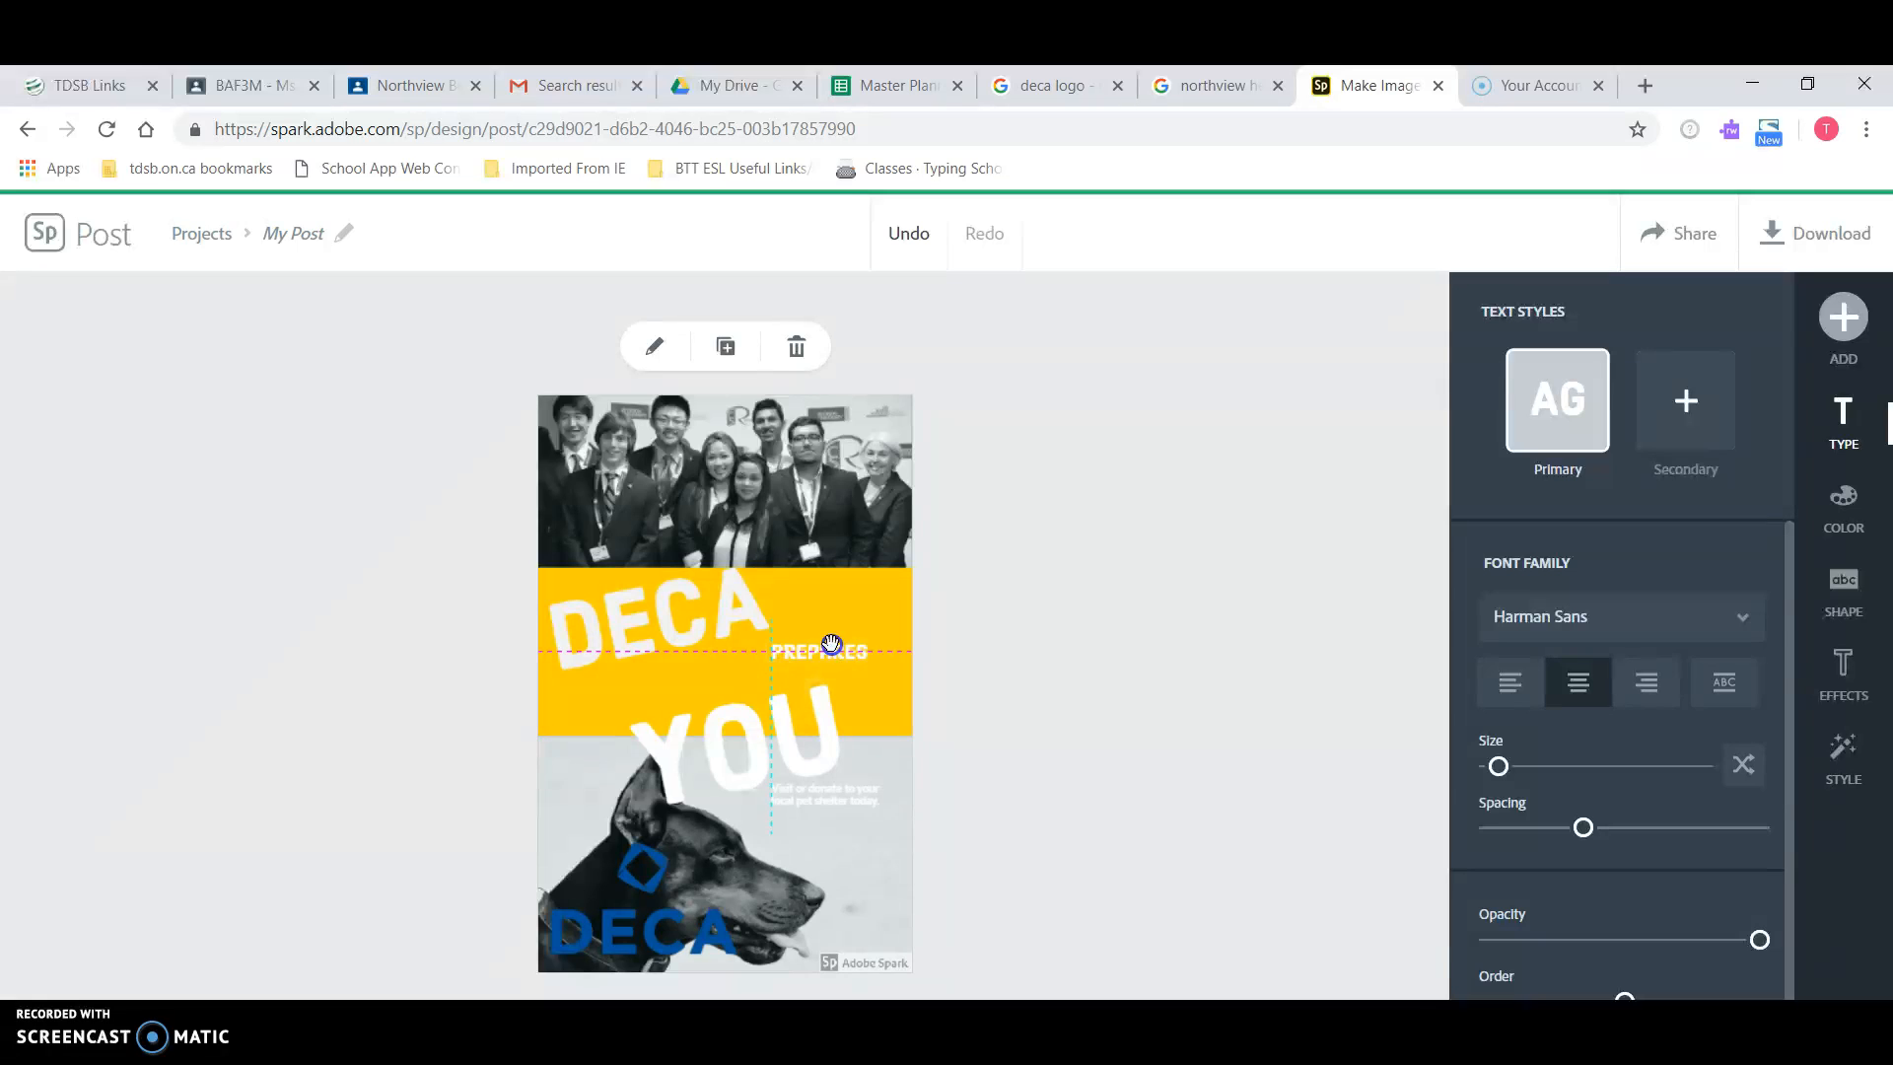
drag(791, 727, 750, 670)
click(994, 687)
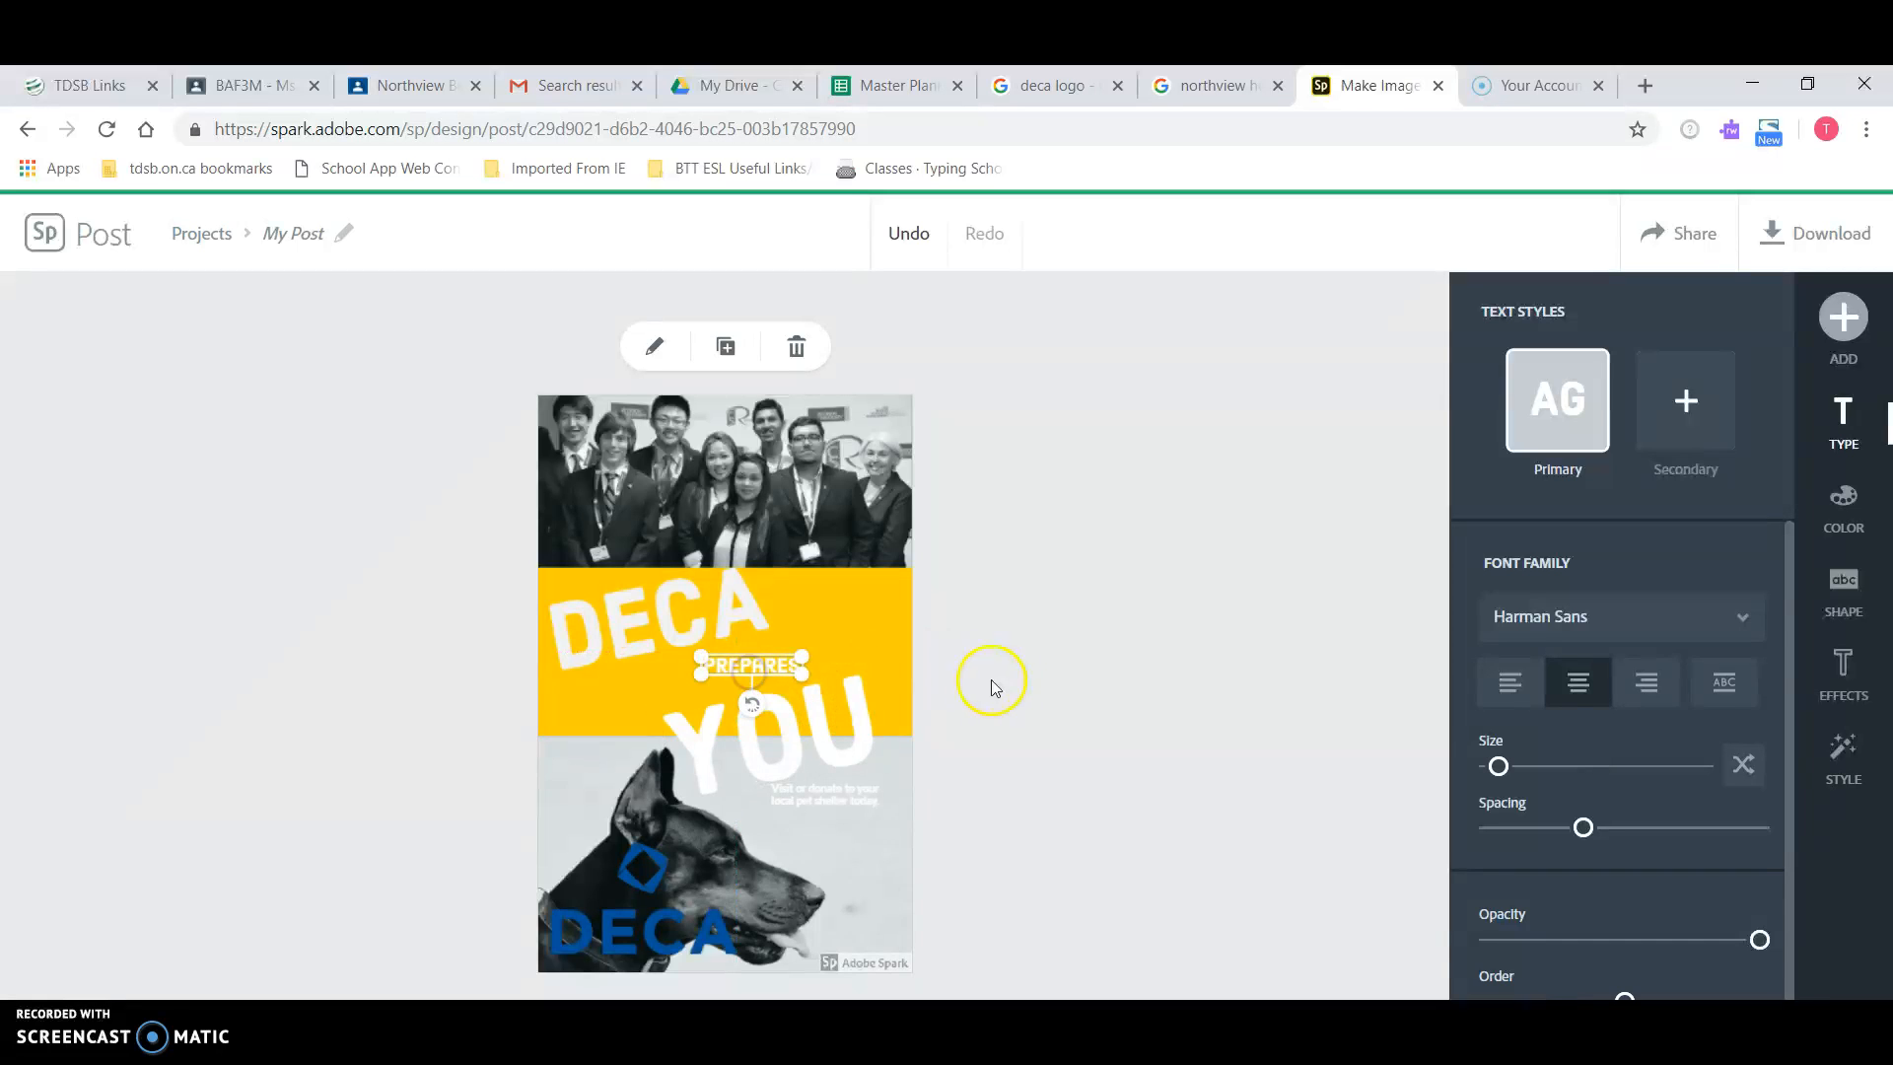
Step: Fine-tune DECA, PREPARES and YOU positions so PREPARES sits between DECA and YOU
drag(708, 583, 747, 586)
click(931, 656)
click(765, 659)
drag(766, 650, 761, 647)
click(815, 703)
drag(815, 703, 848, 690)
click(981, 742)
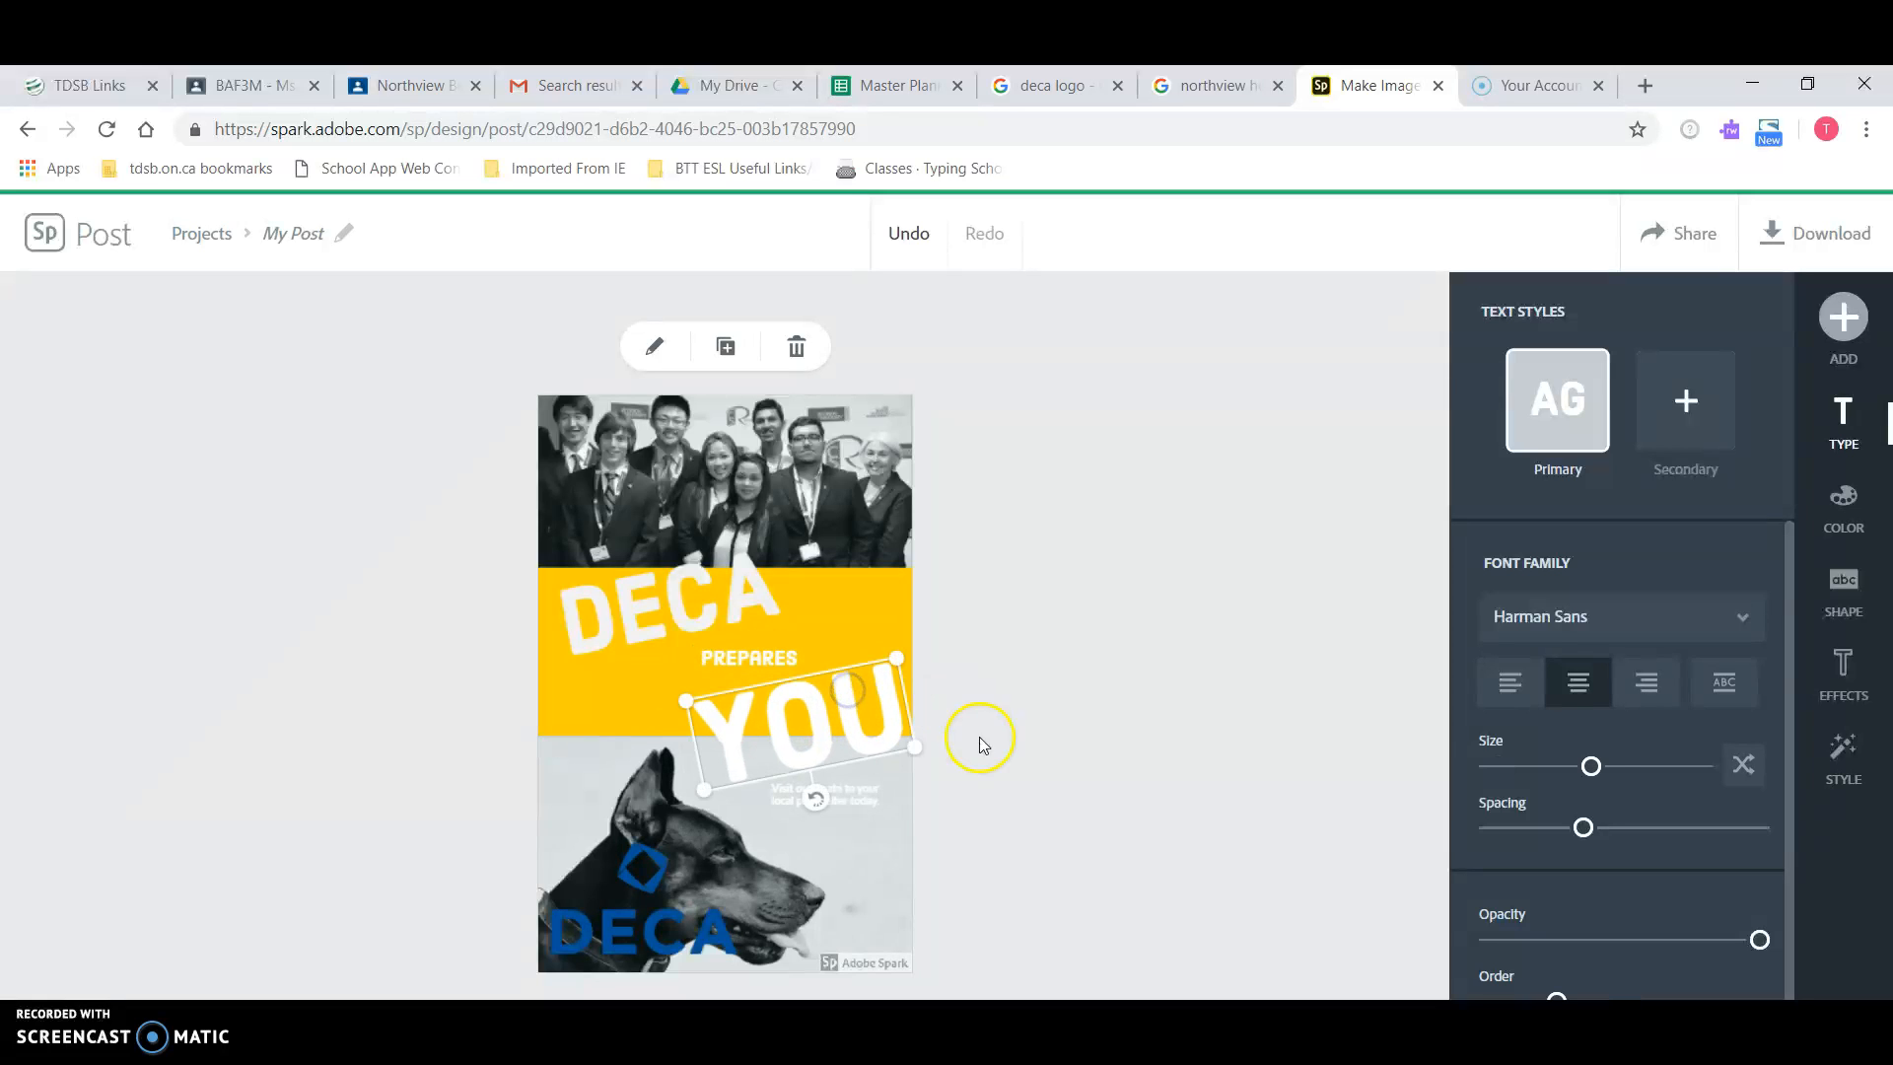
click(819, 859)
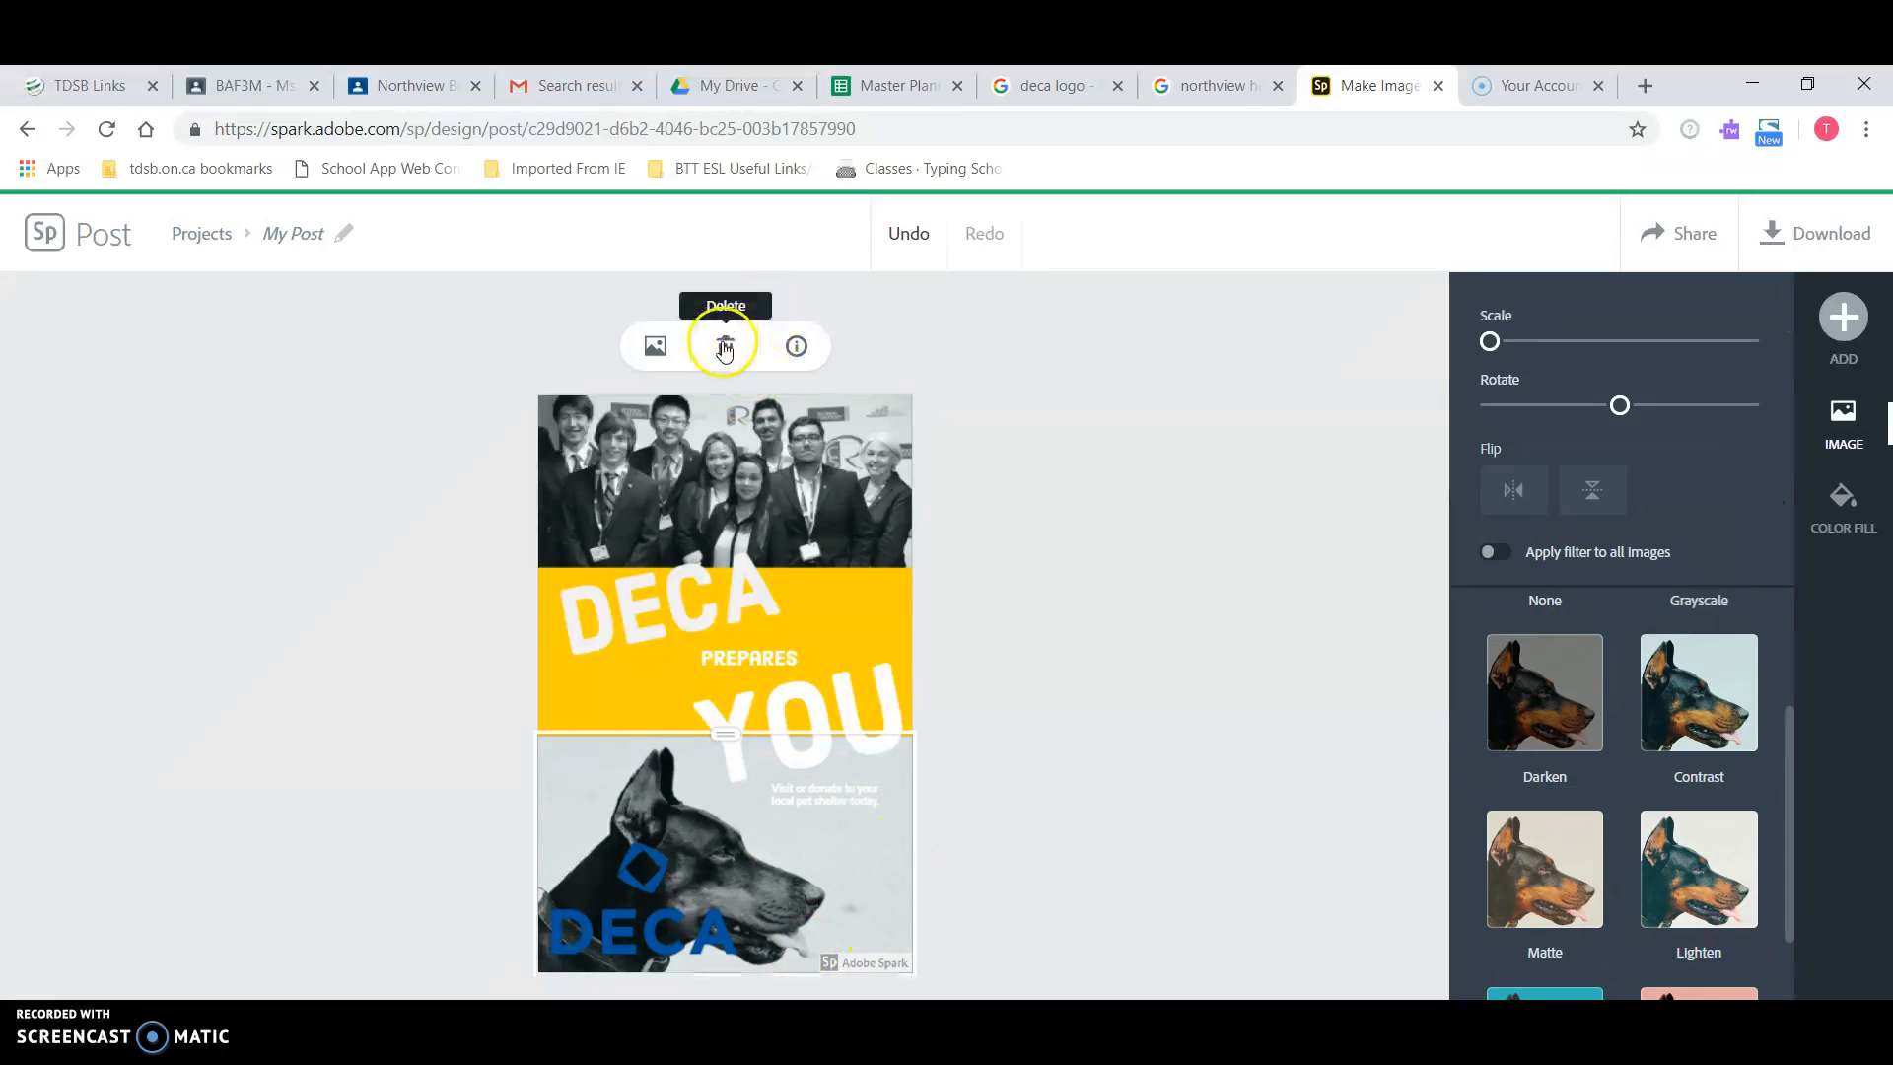
Step: Delete the dog photo section from the flyer
click(725, 347)
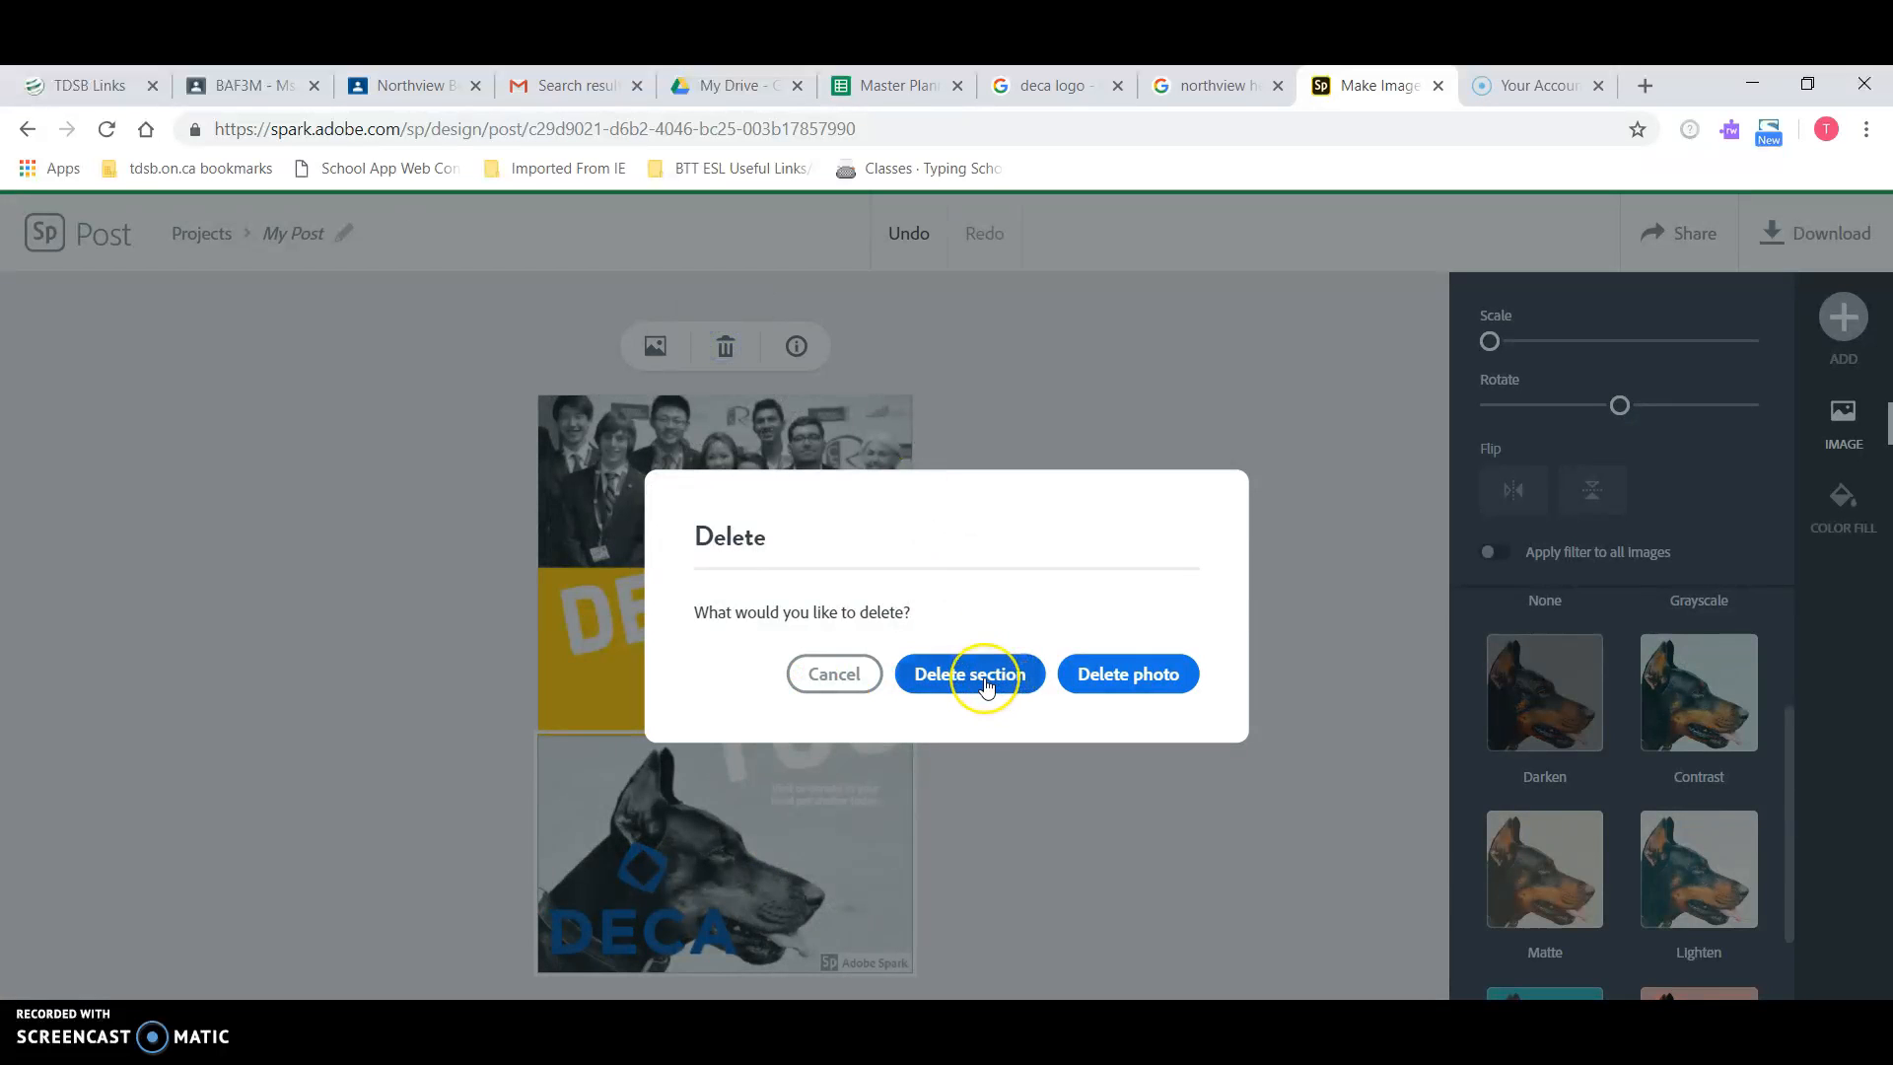
click(1124, 677)
click(987, 680)
click(987, 678)
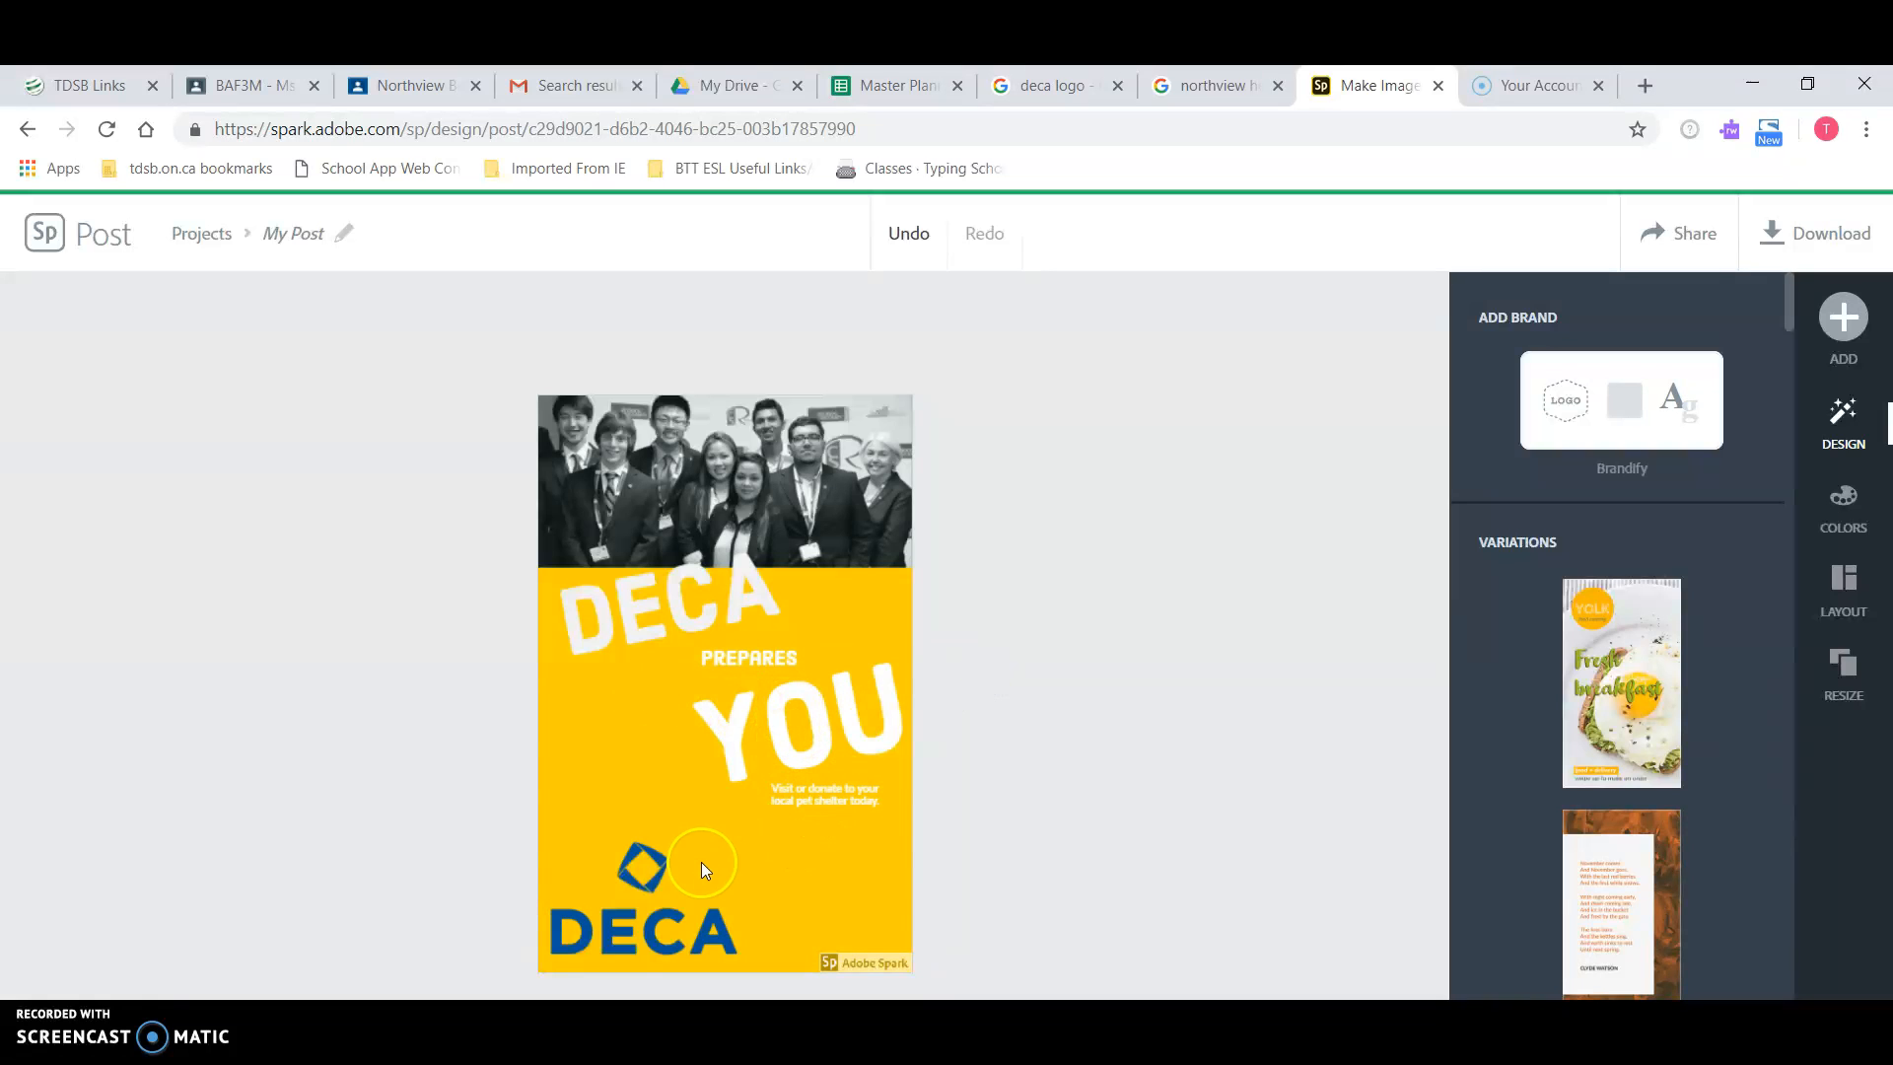
Step: Move the DECA logo to the bottom-left corner, shrink it, and shift the pet-shelter tagline left of YOU
click(639, 877)
drag(639, 877, 654, 826)
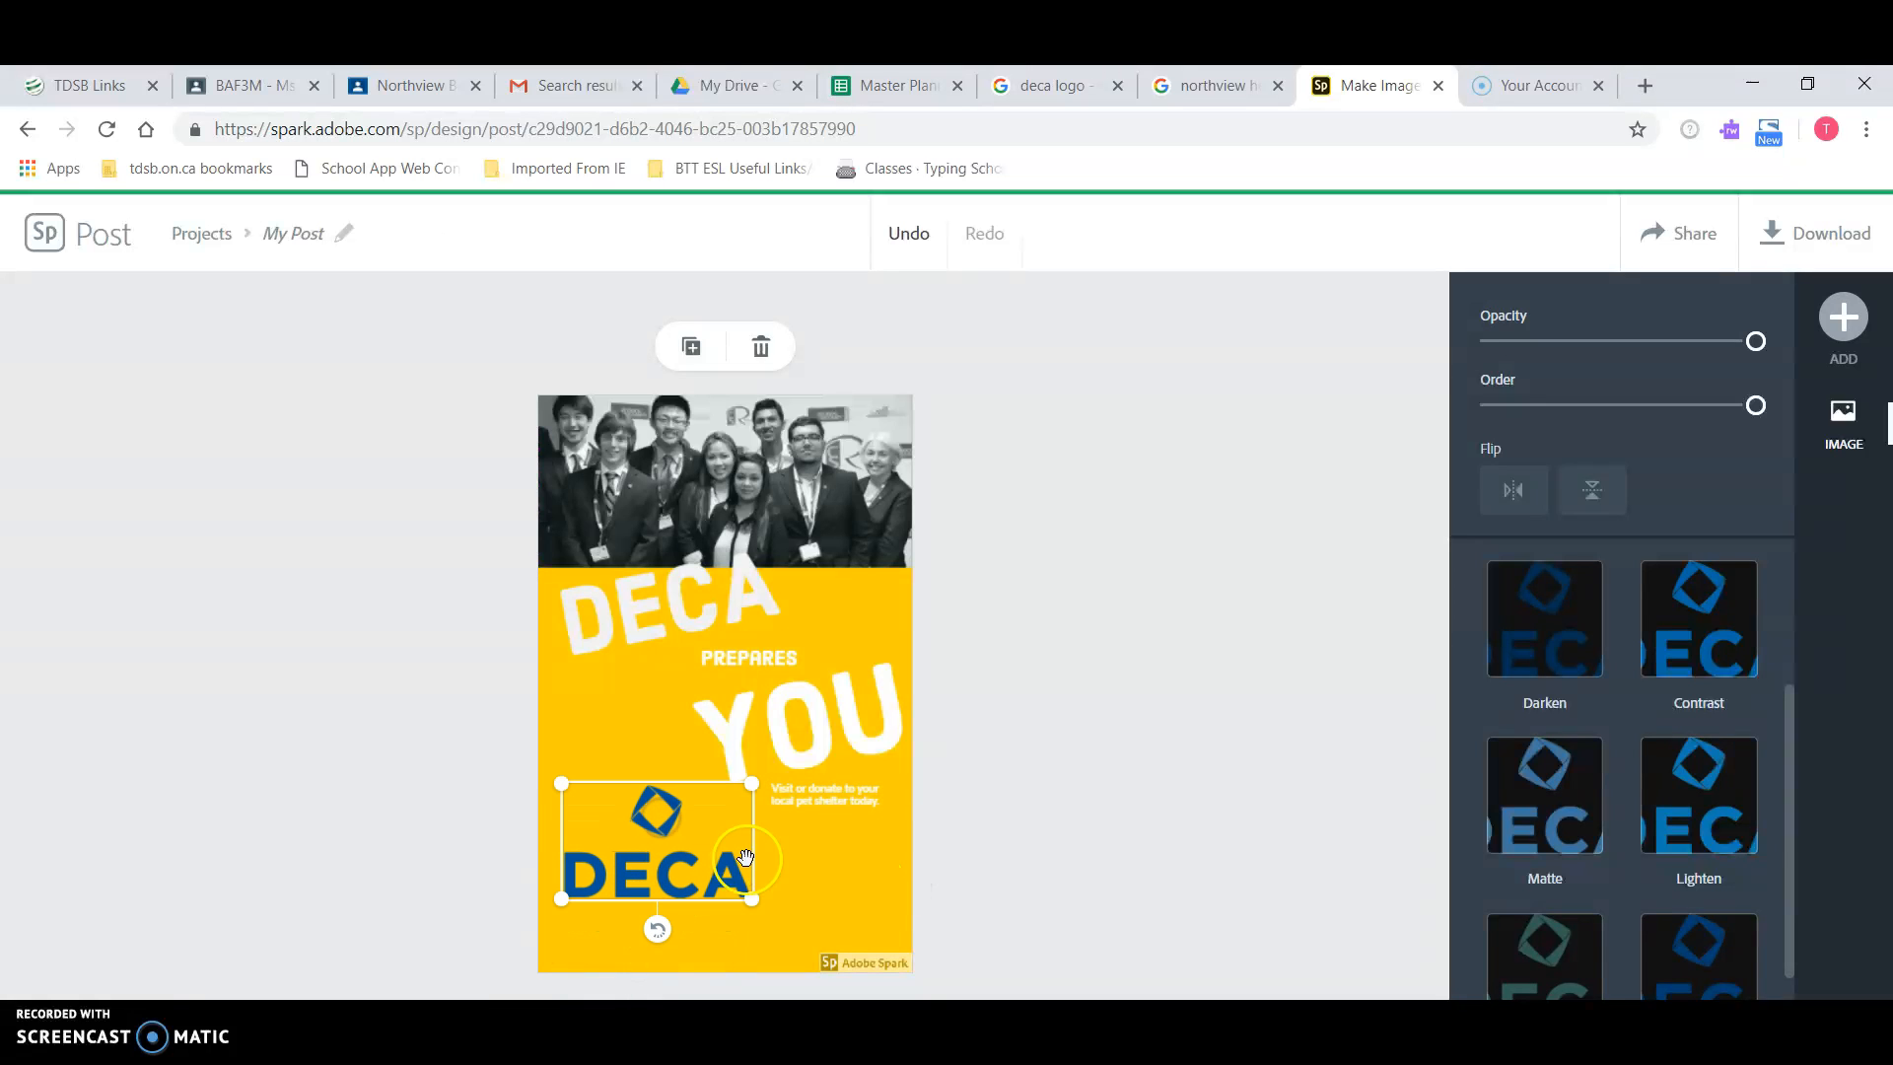
drag(655, 899, 646, 943)
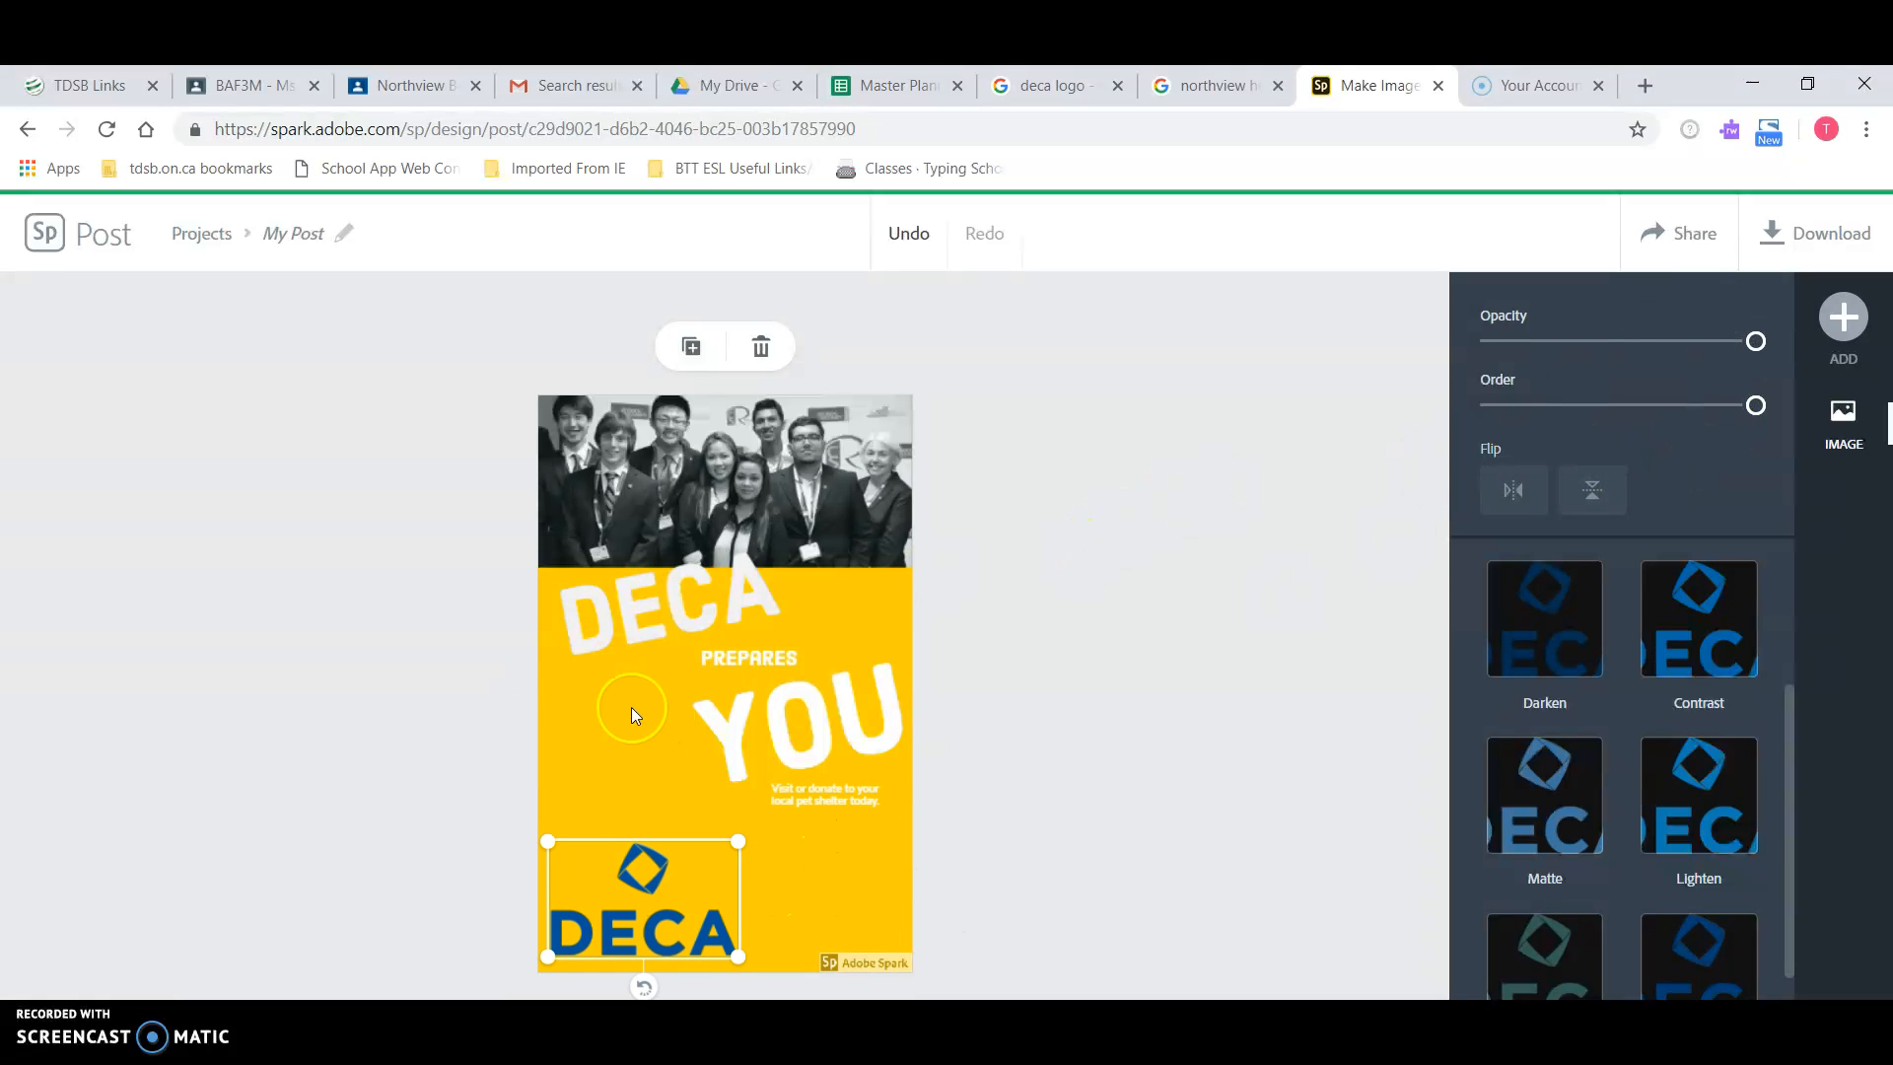
drag(833, 796, 625, 730)
click(694, 617)
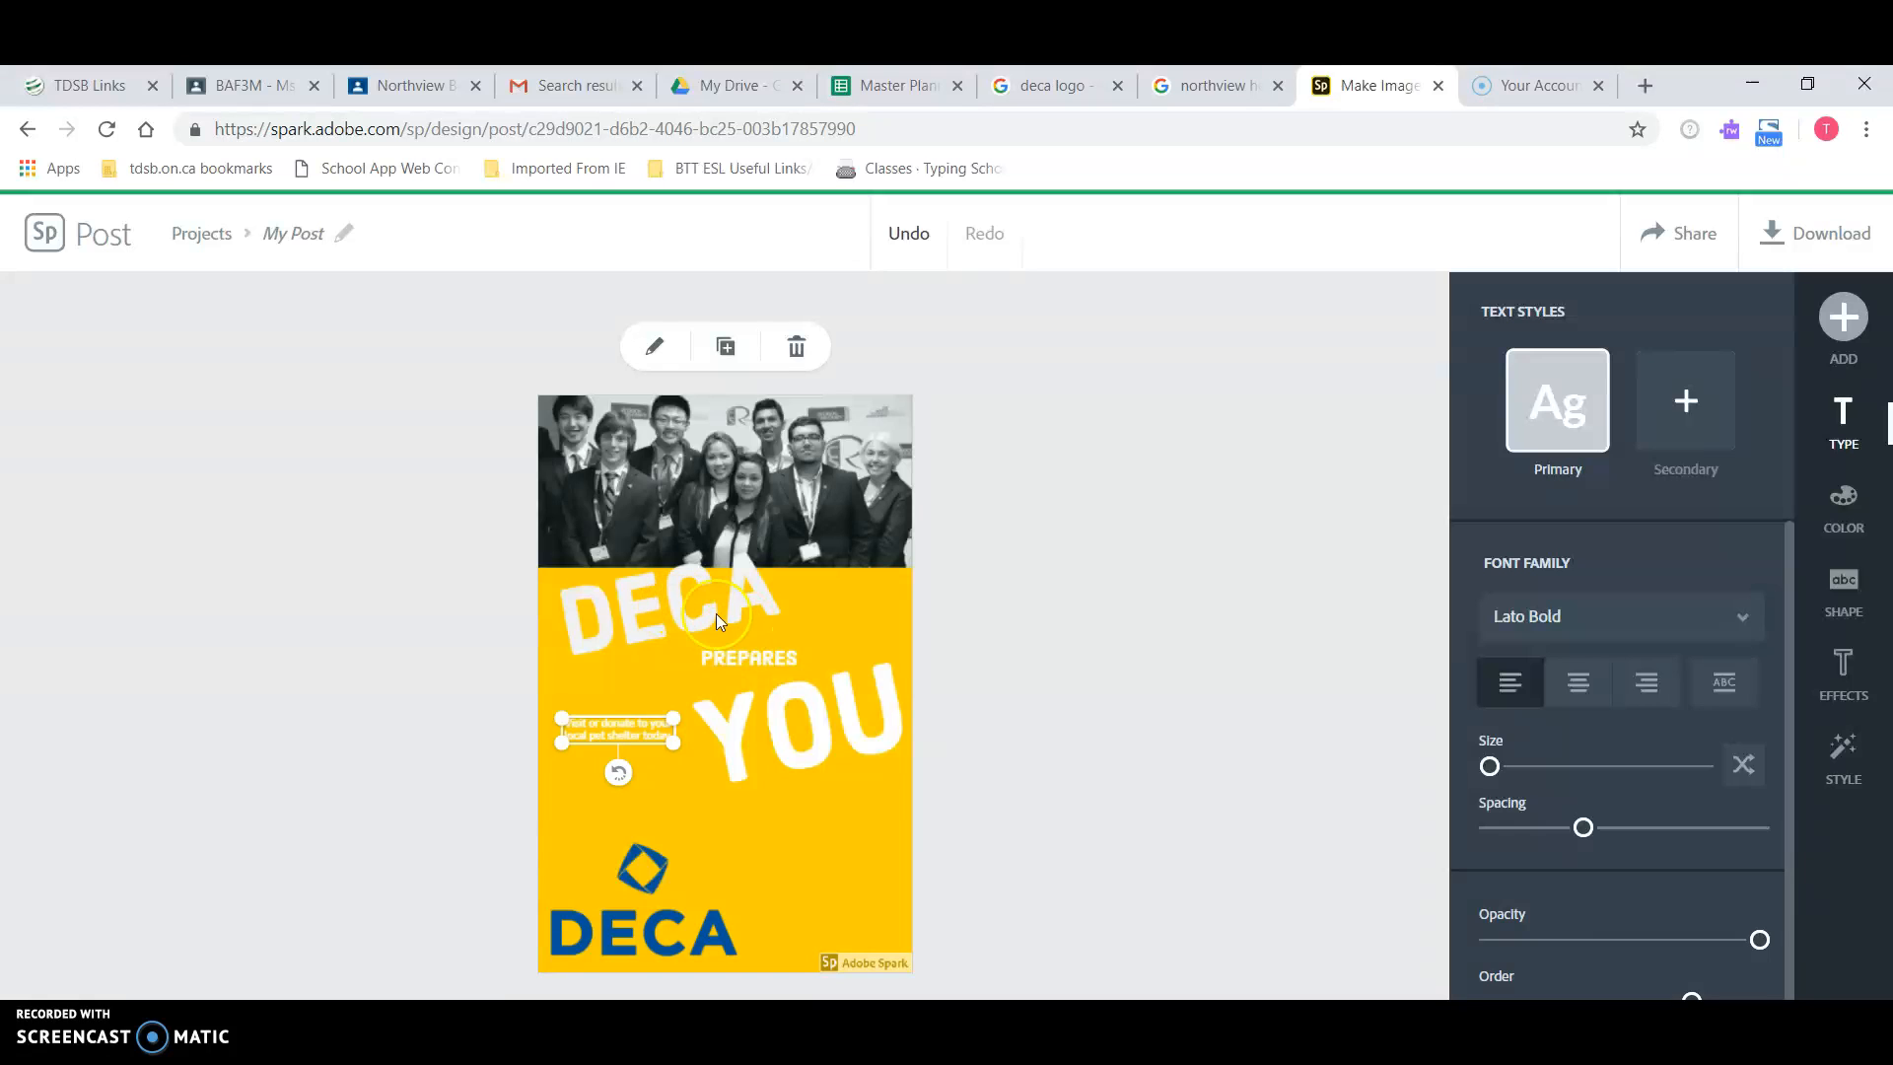
click(645, 884)
drag(742, 834, 675, 880)
click(783, 925)
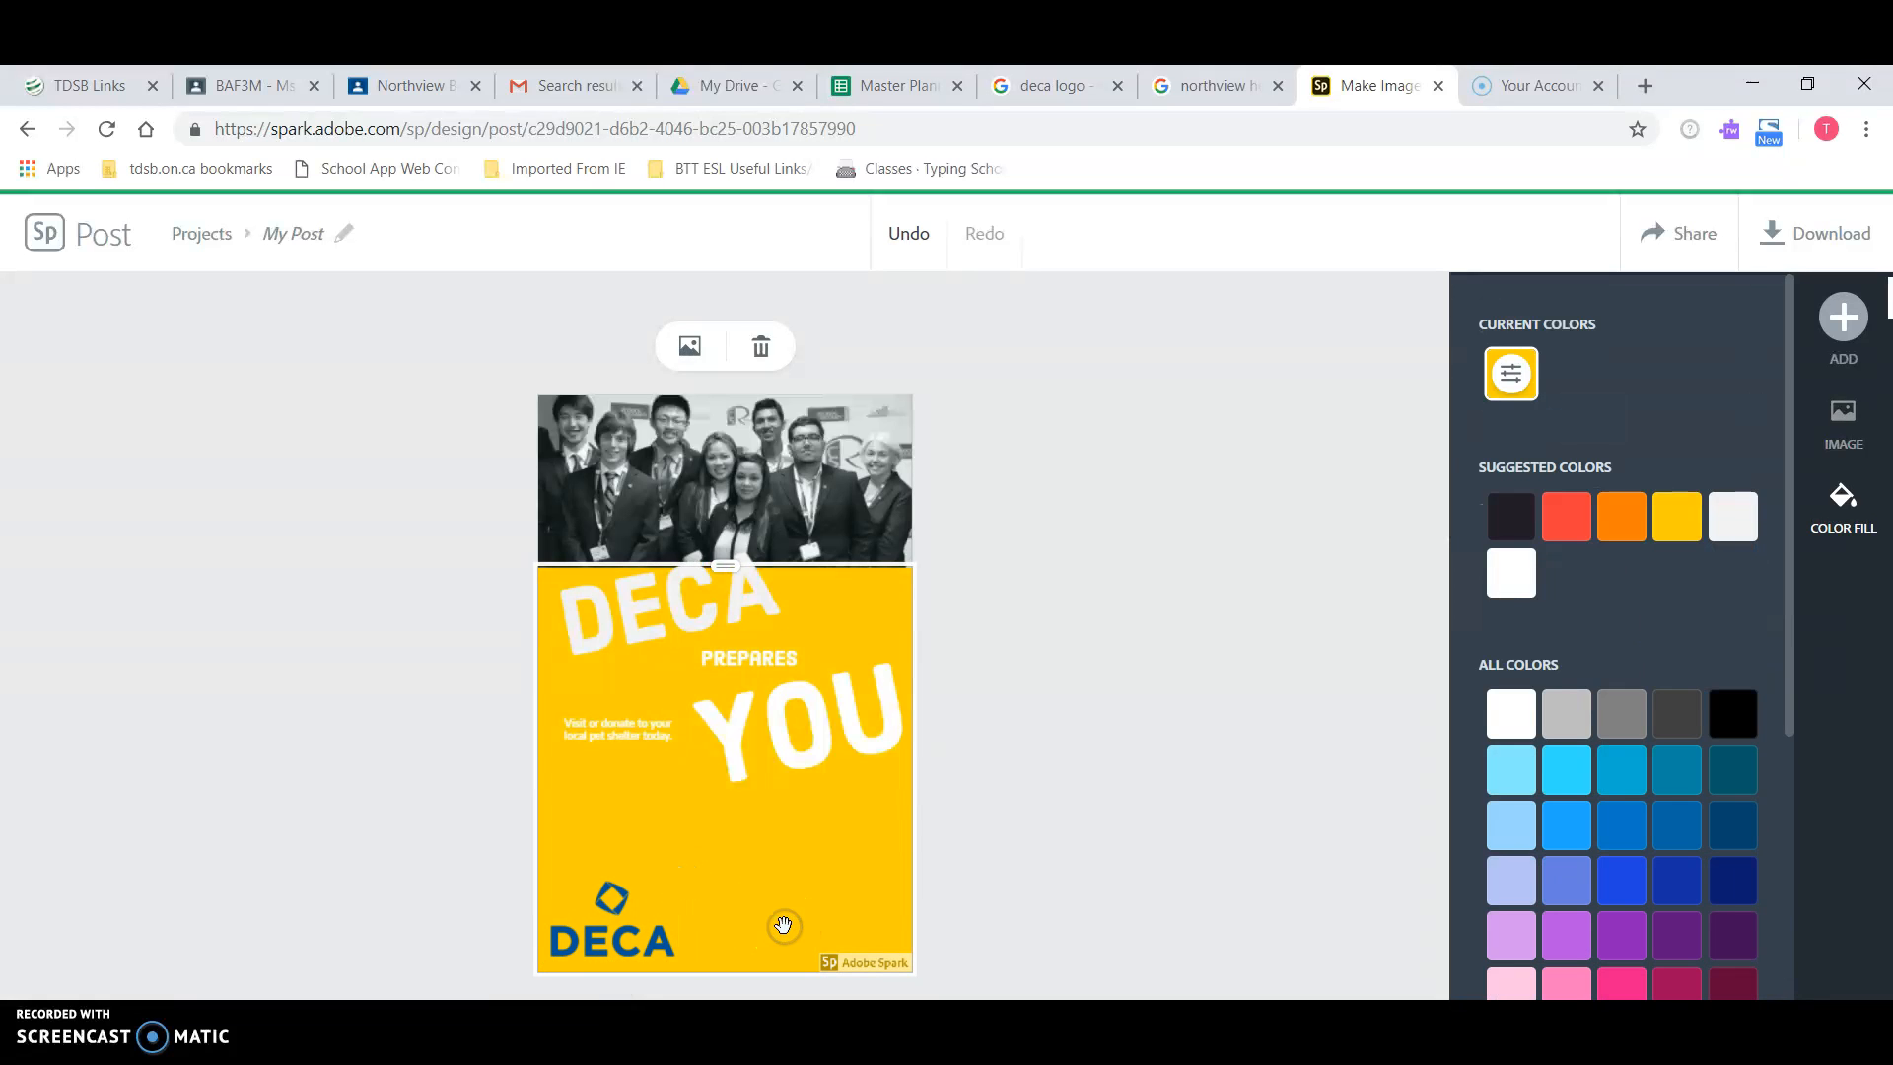
click(1843, 315)
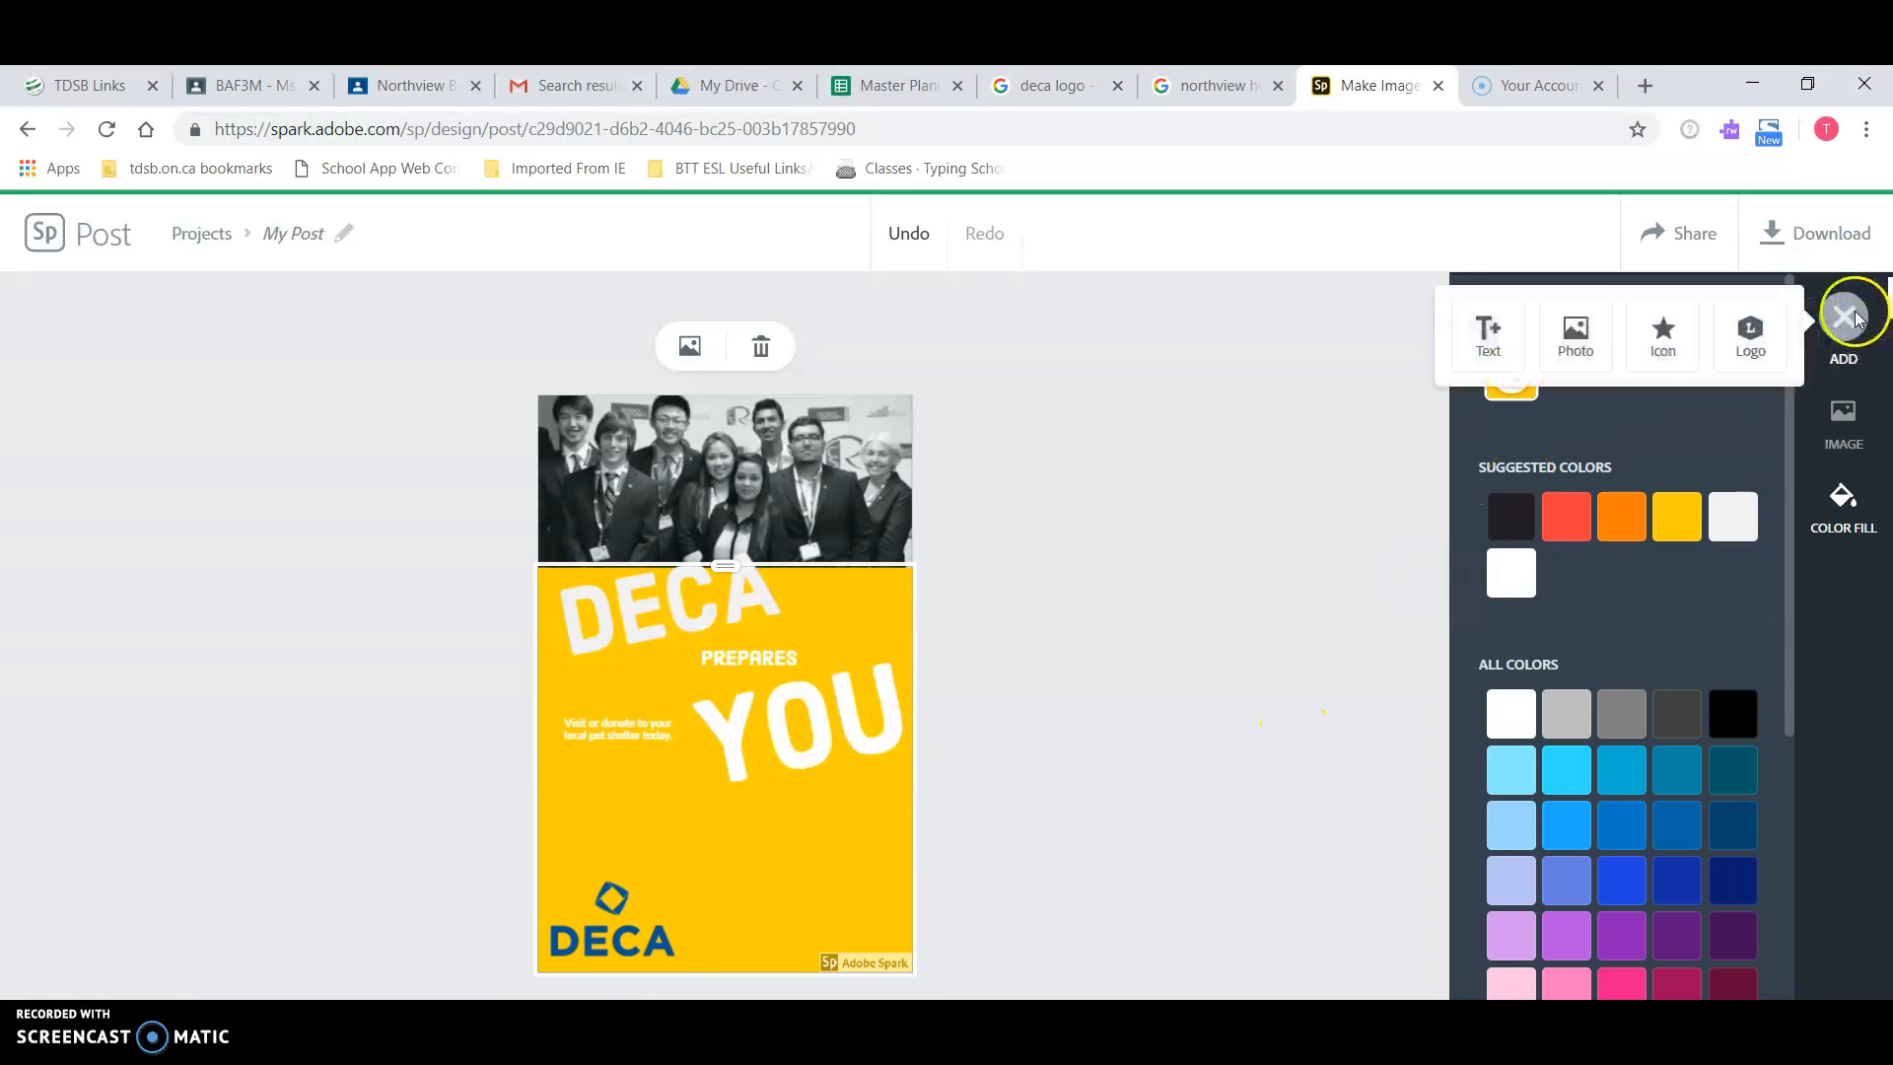
click(1574, 334)
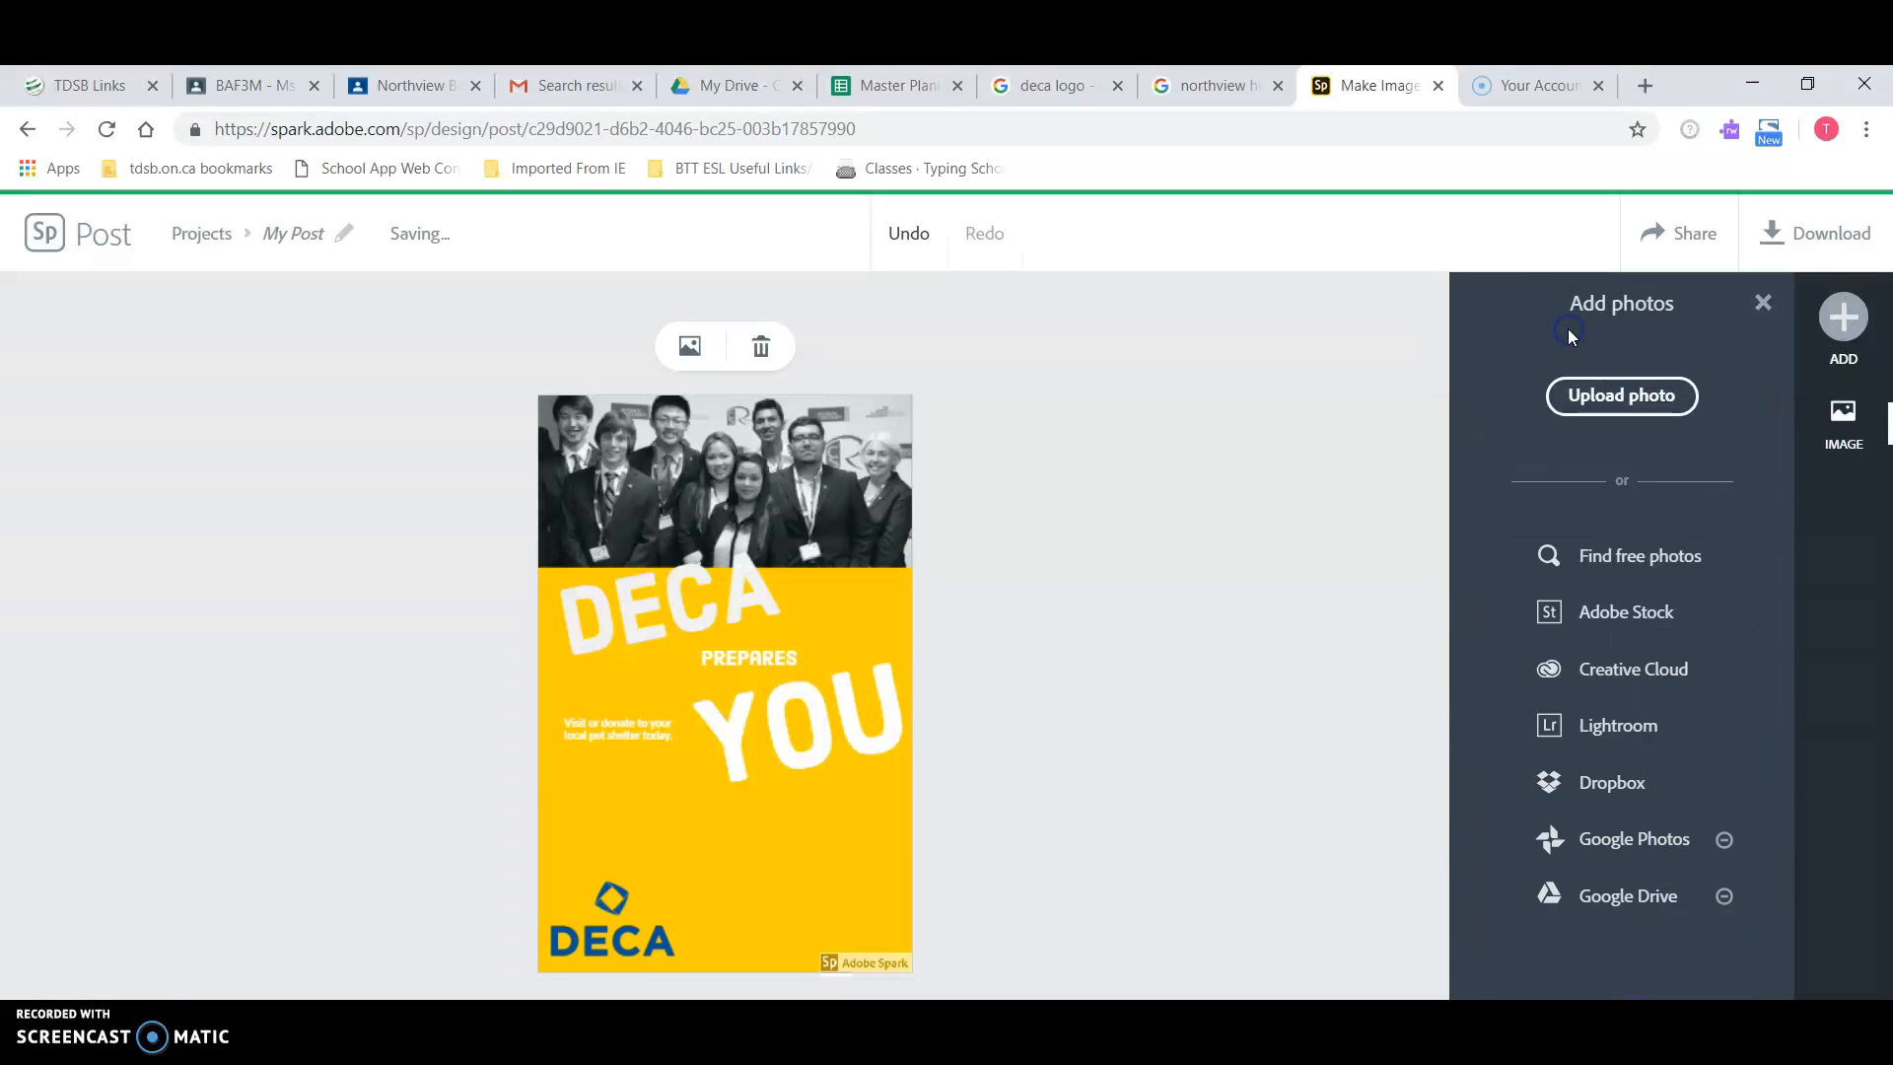
click(1636, 396)
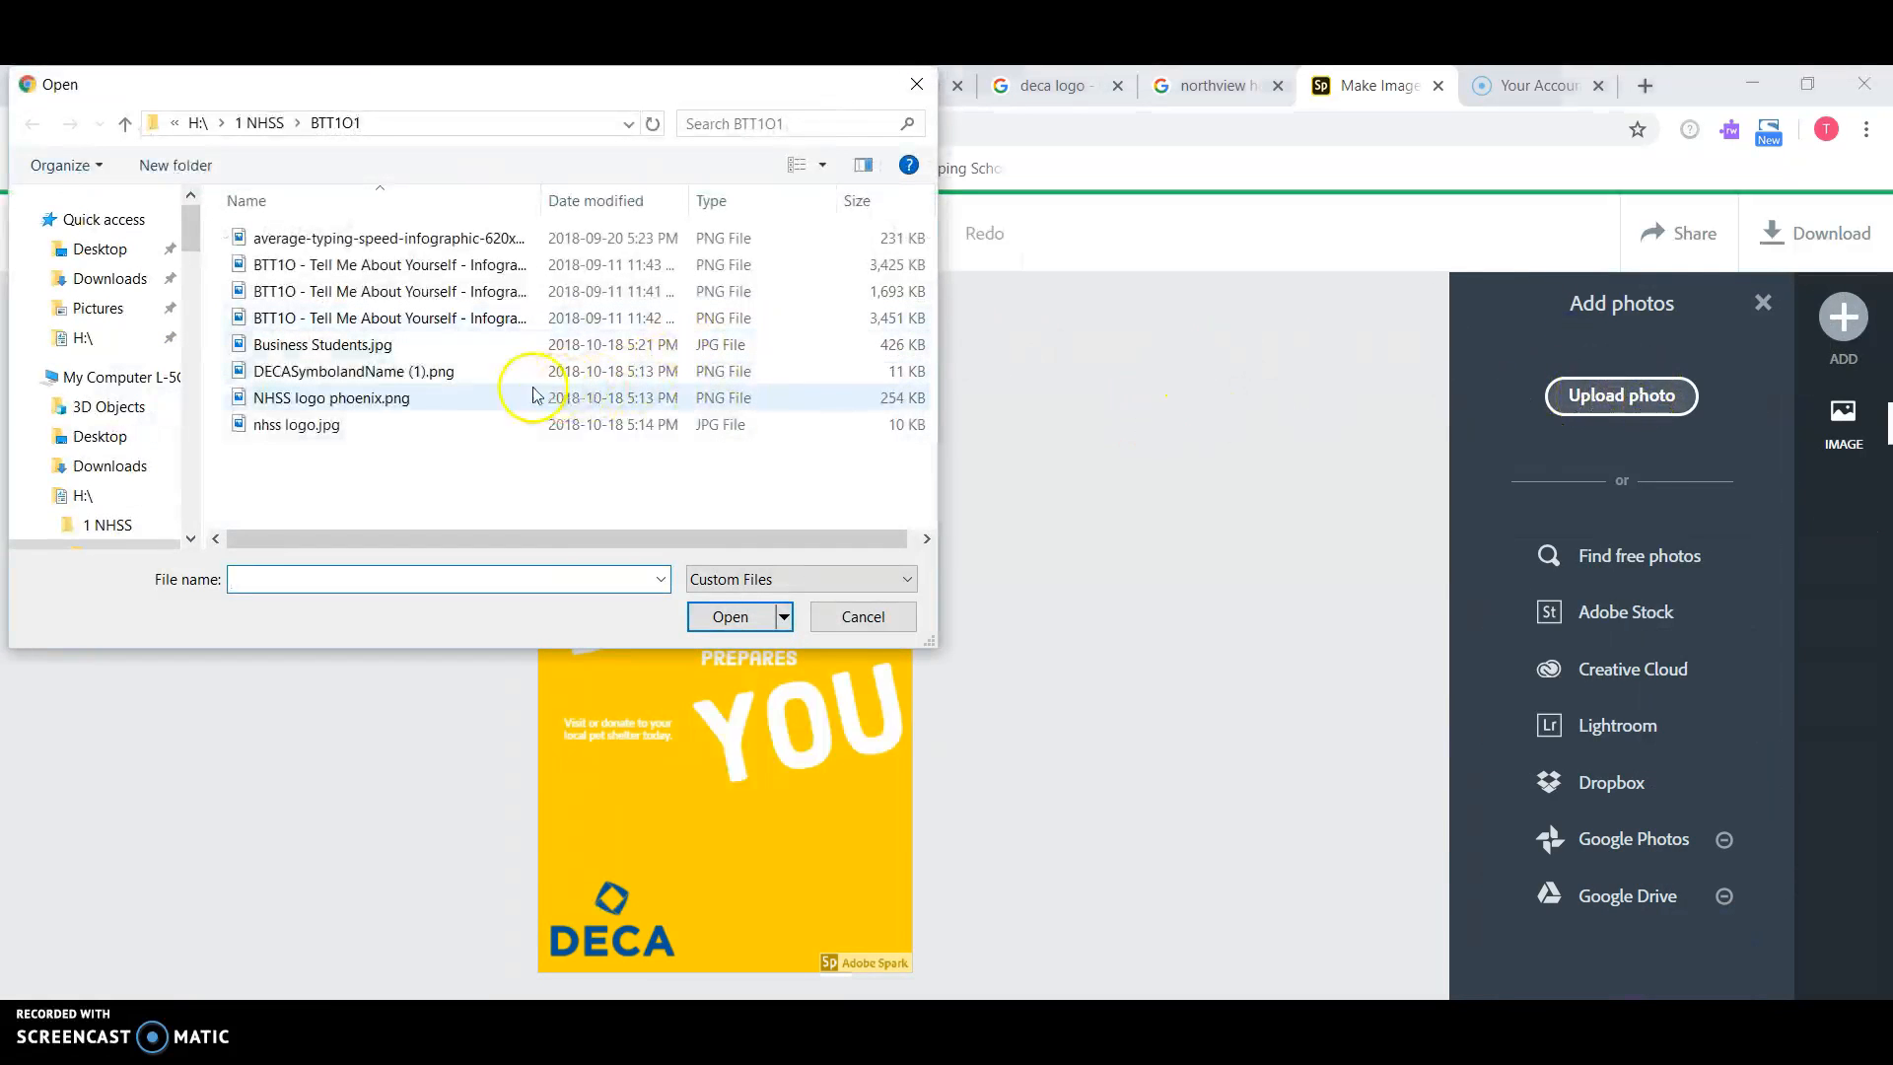
click(326, 426)
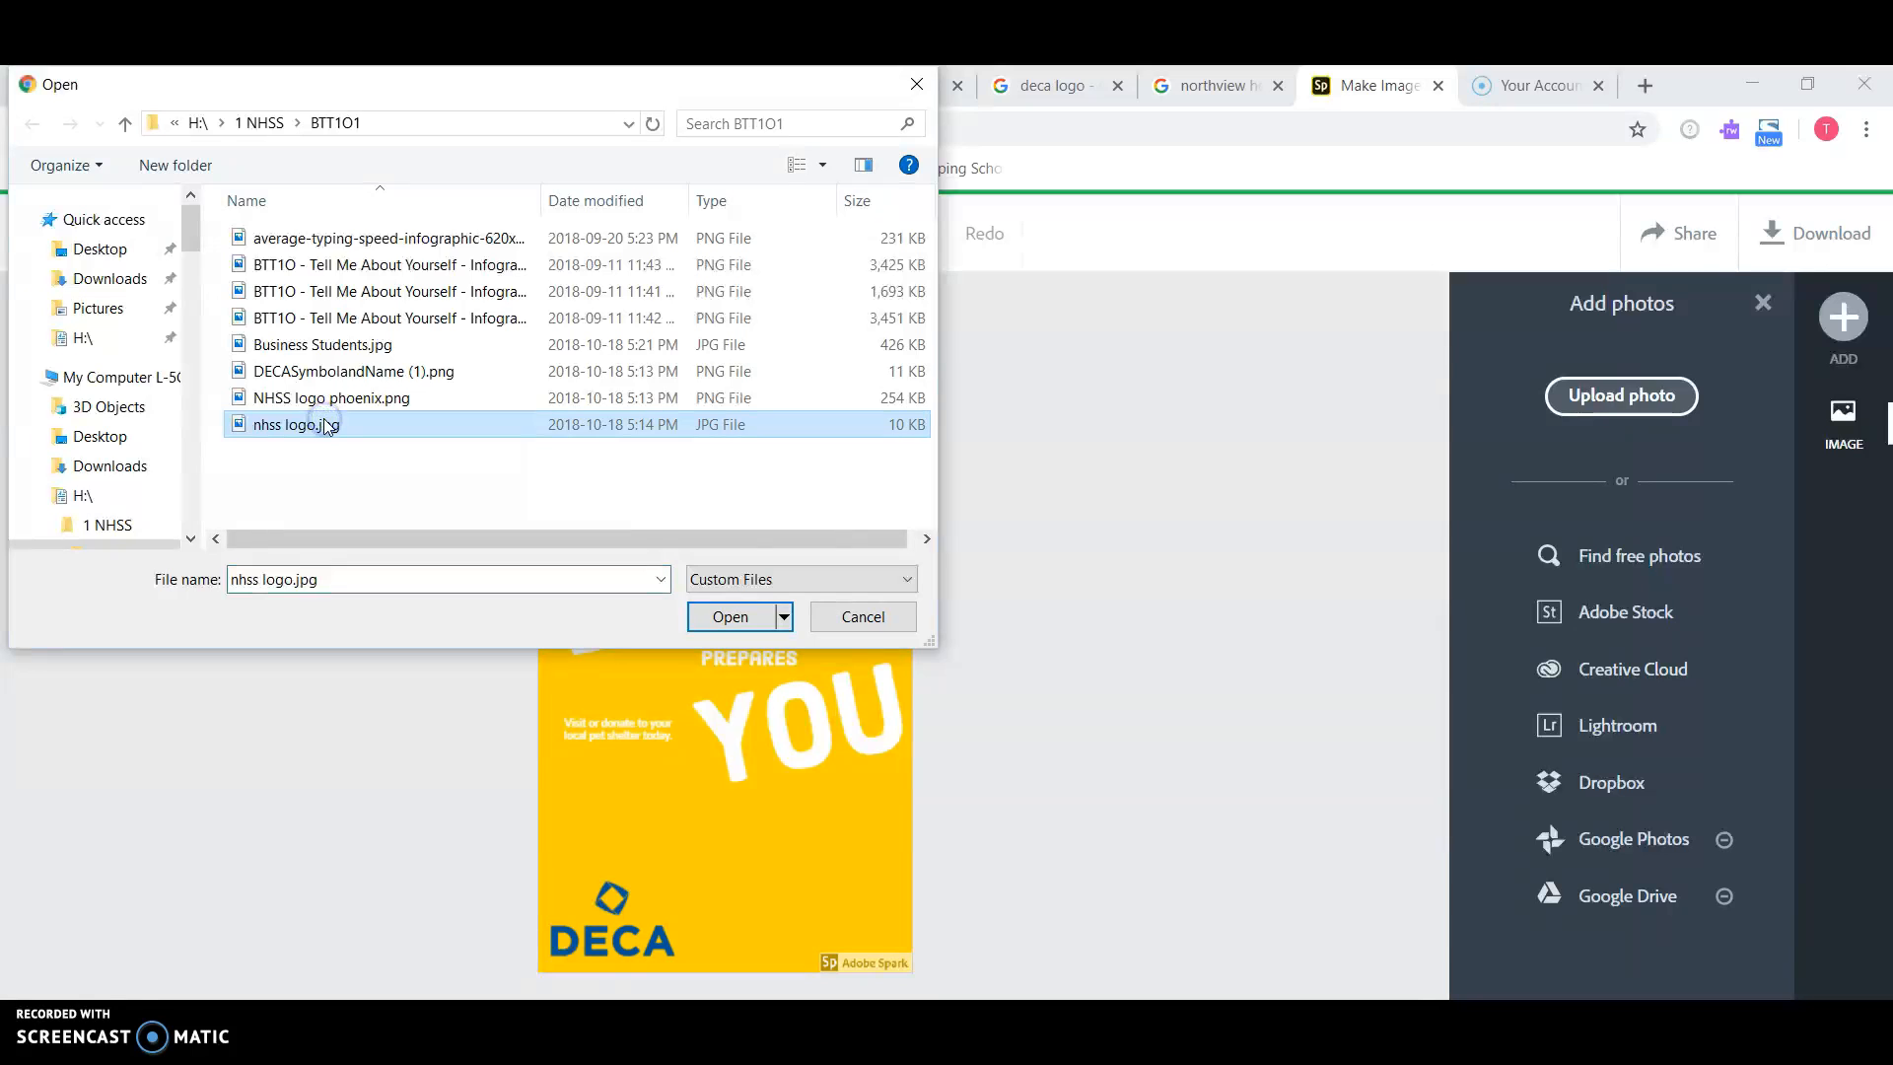
click(730, 617)
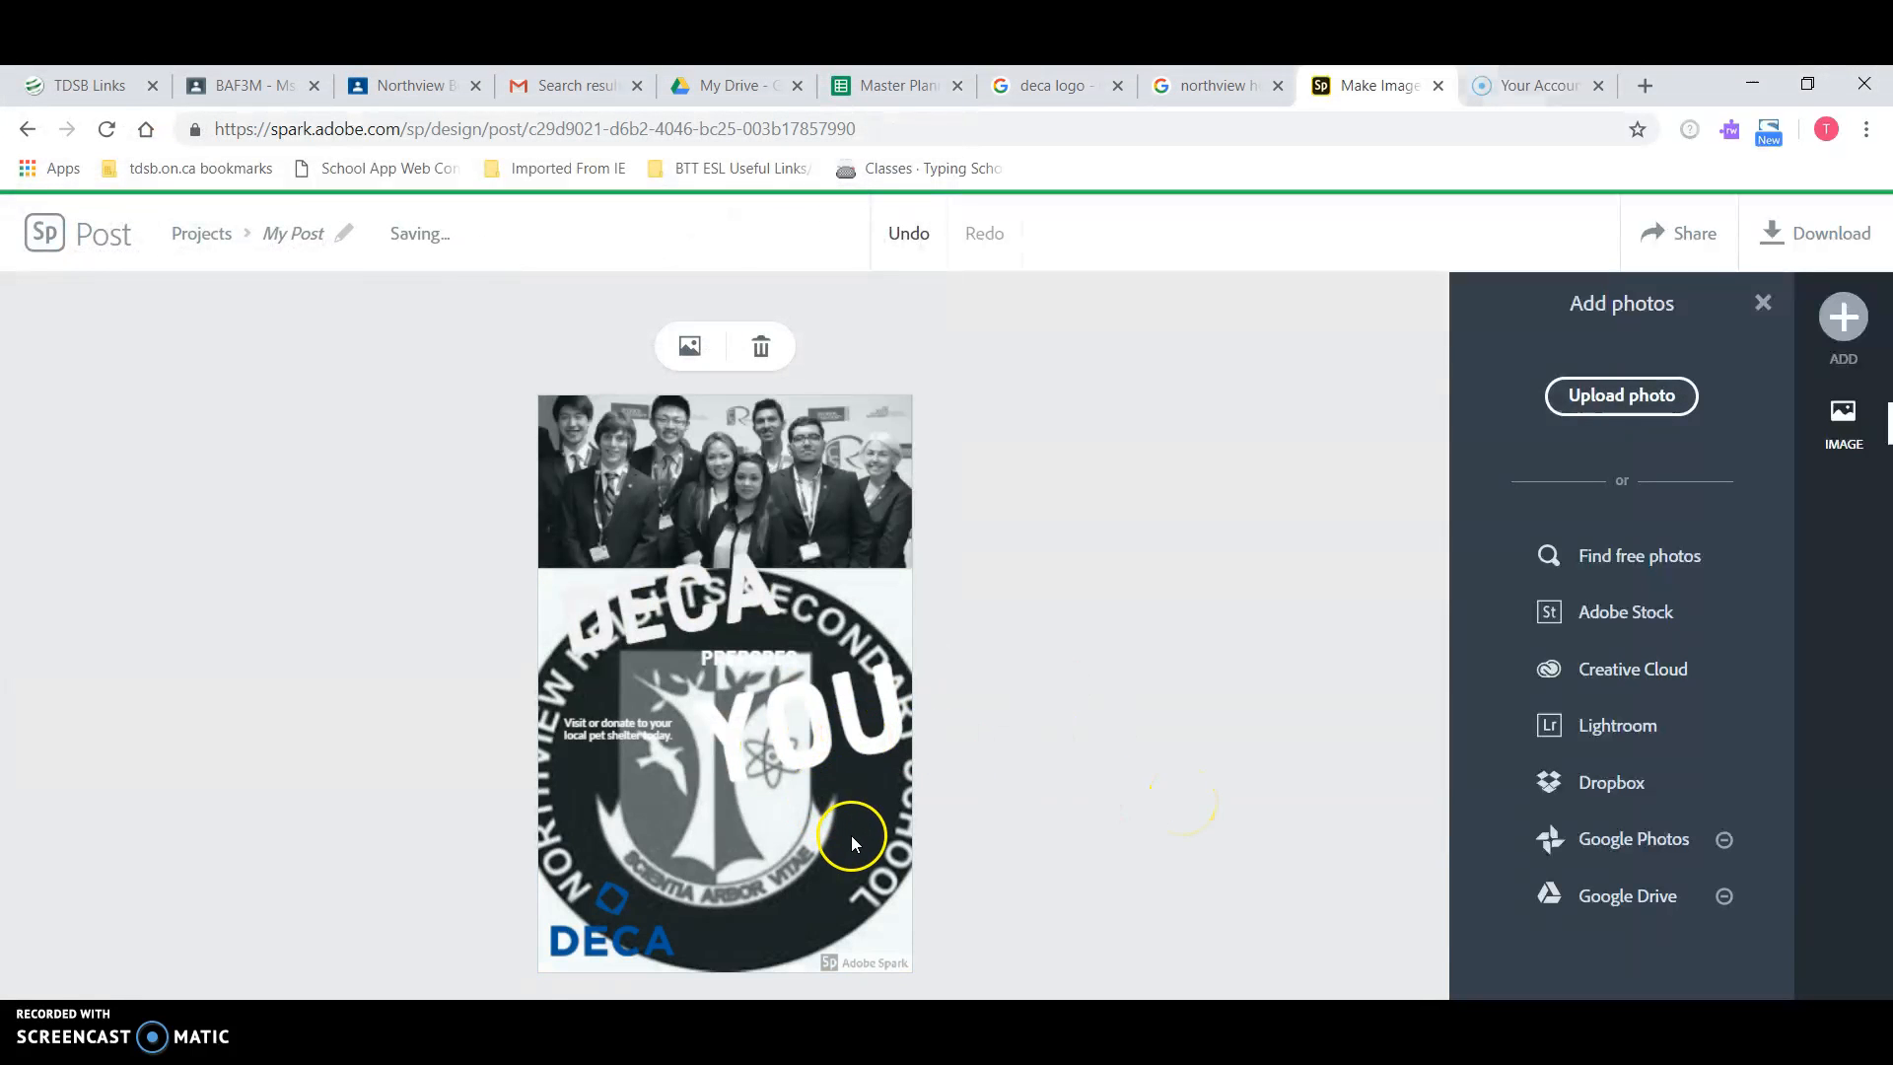
click(842, 863)
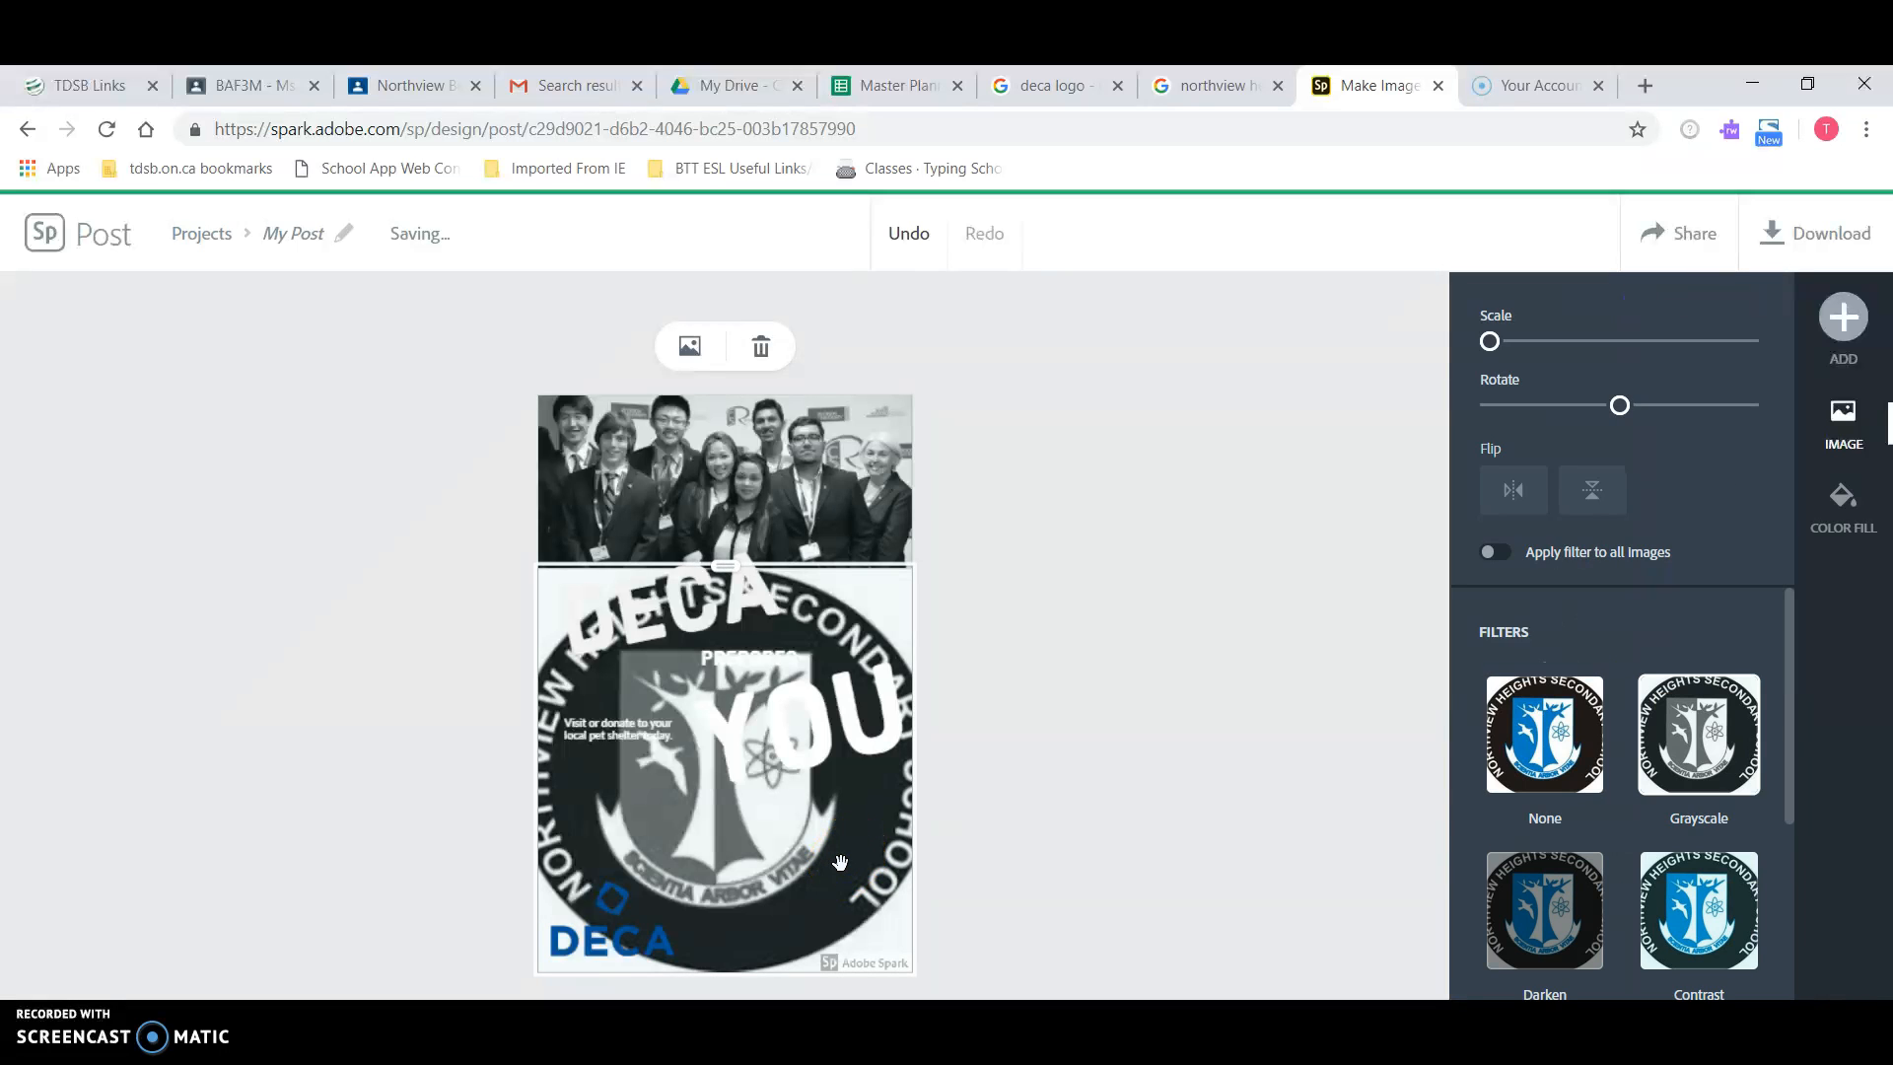
click(906, 233)
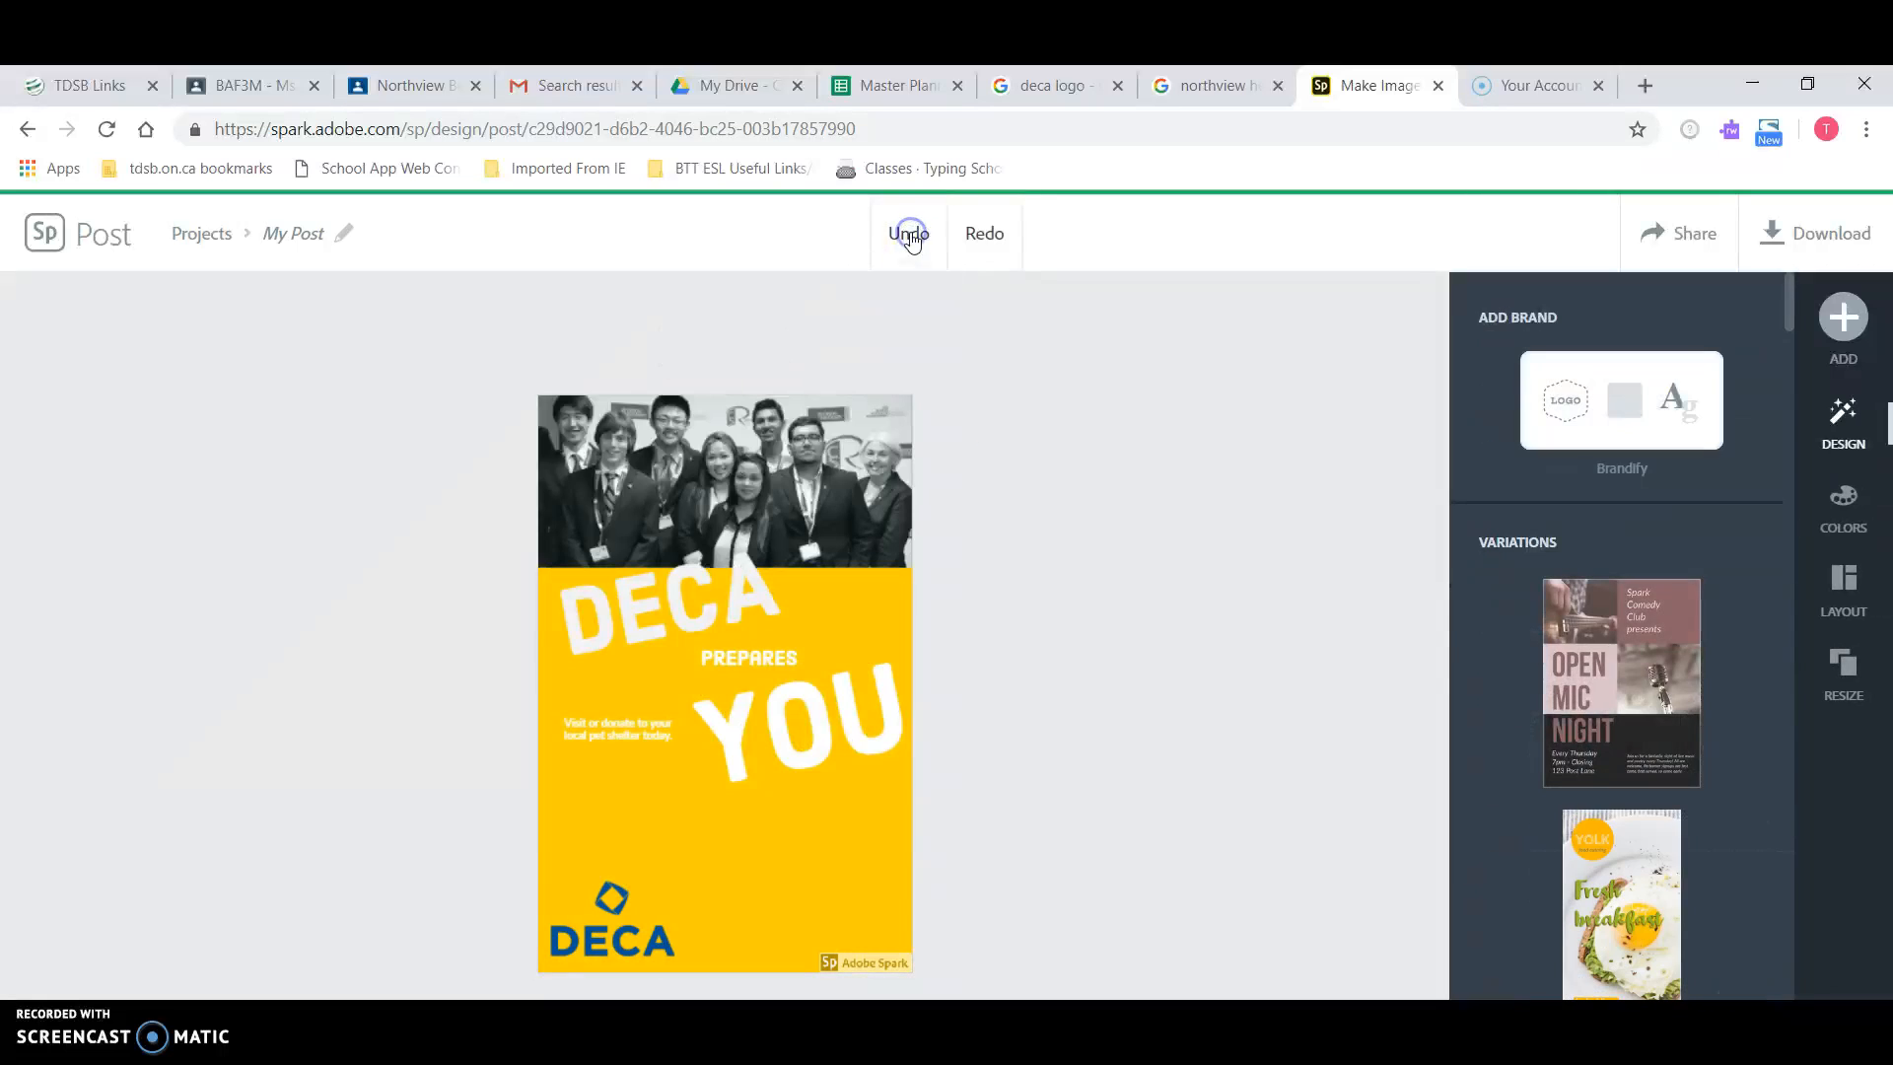
click(875, 852)
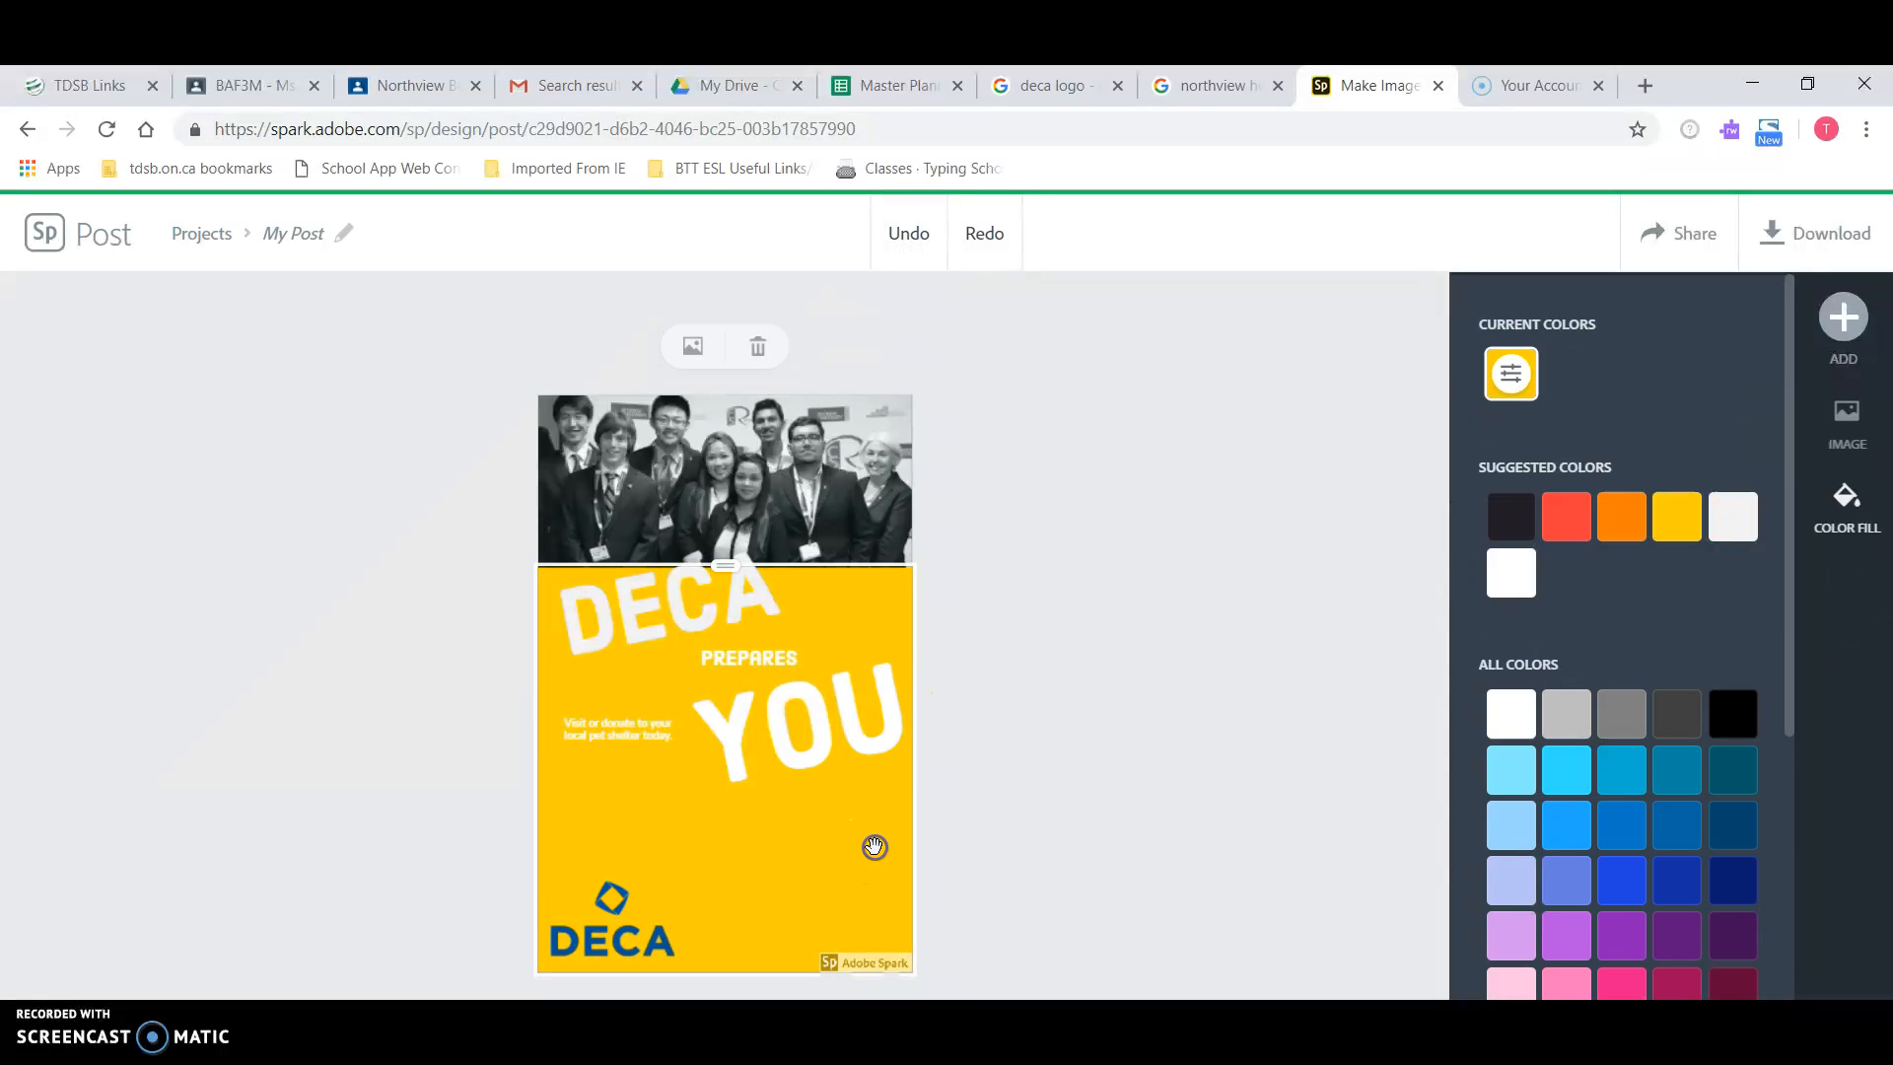
click(983, 544)
click(1844, 317)
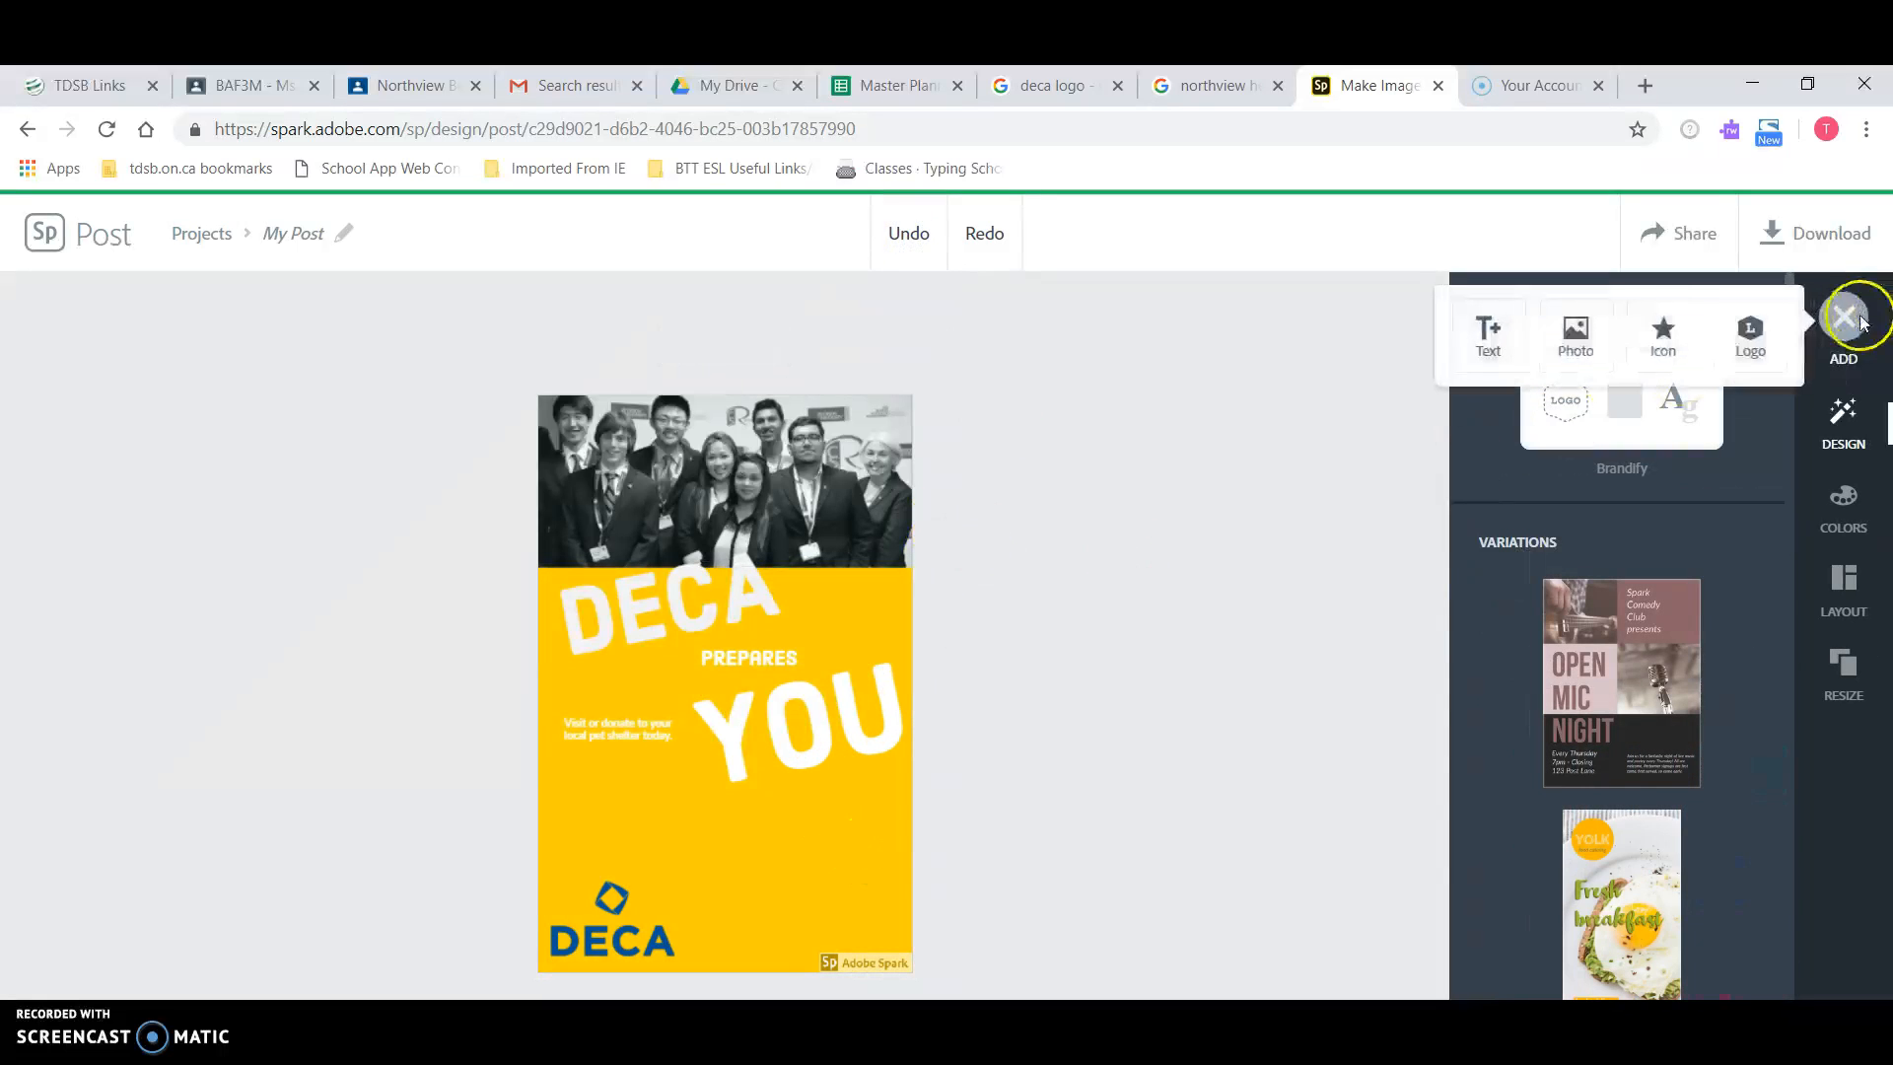
click(1571, 340)
click(1620, 395)
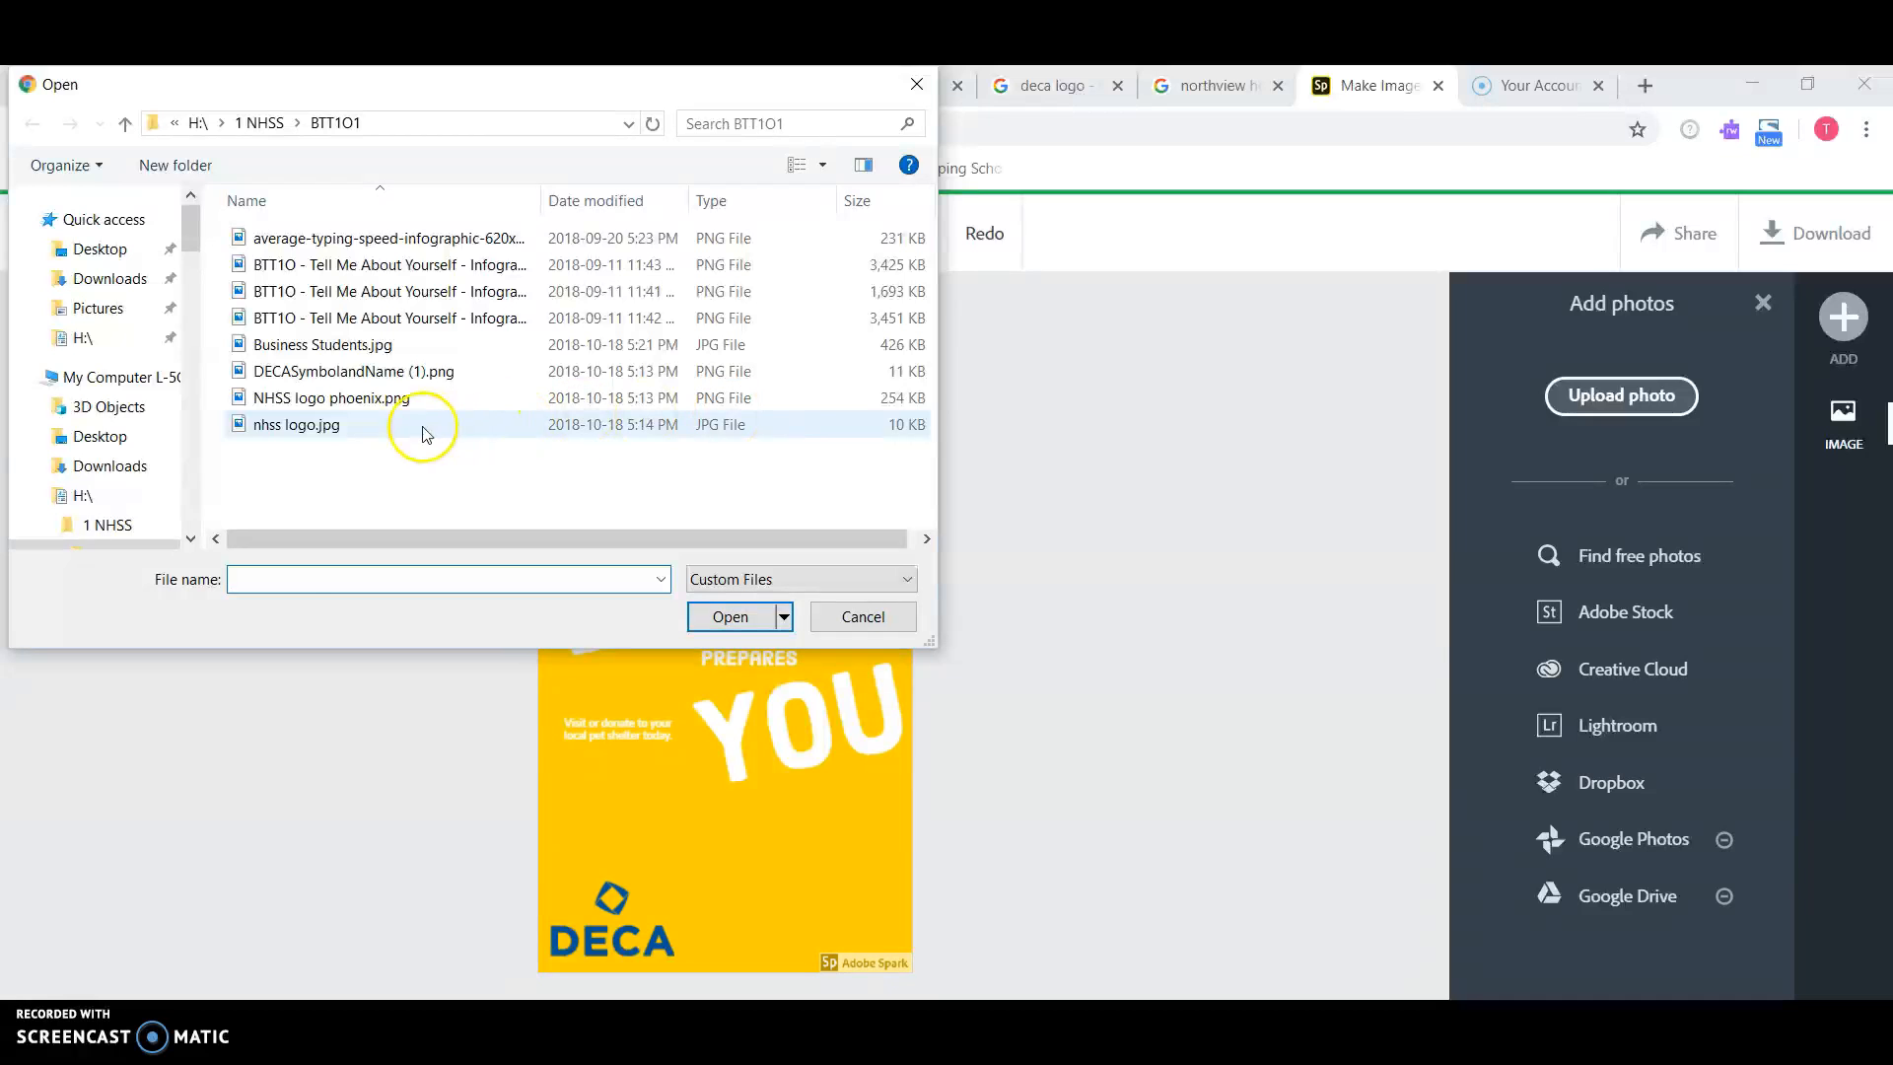
click(410, 424)
click(732, 631)
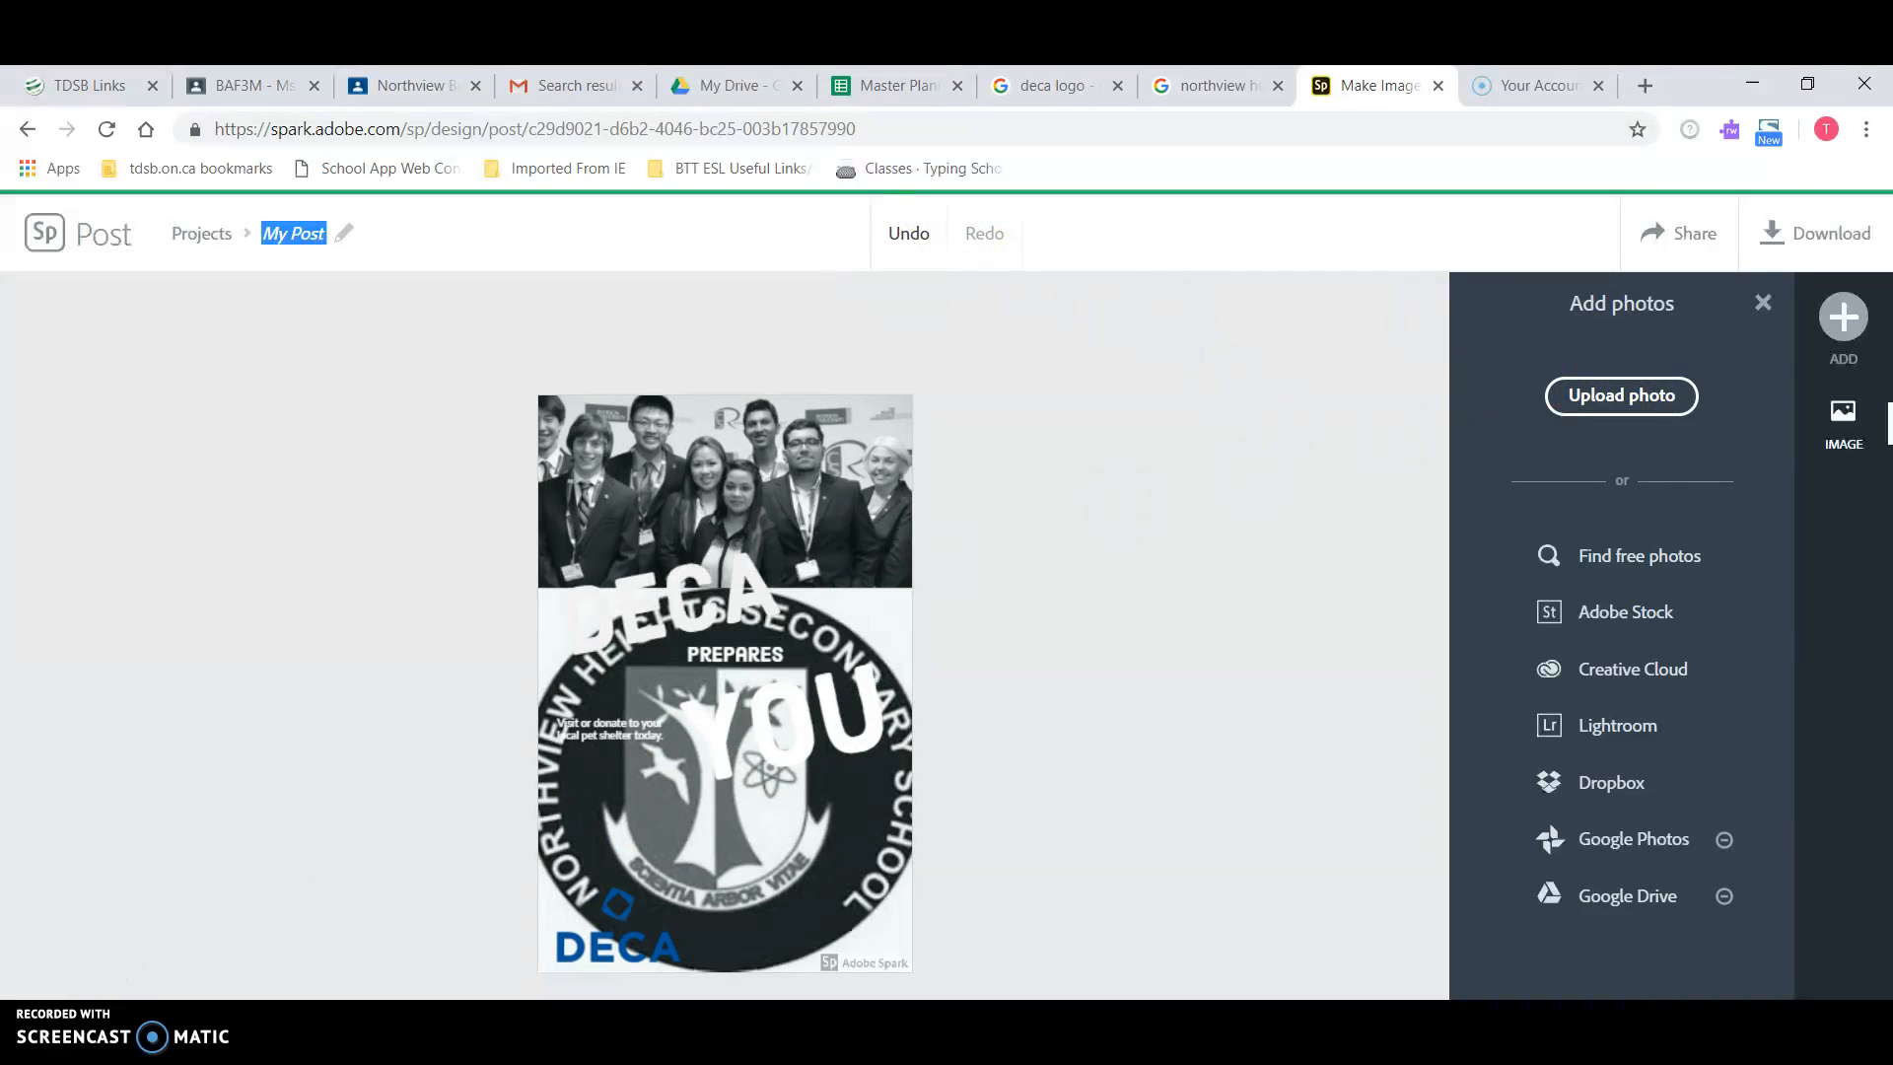
click(689, 346)
click(1841, 497)
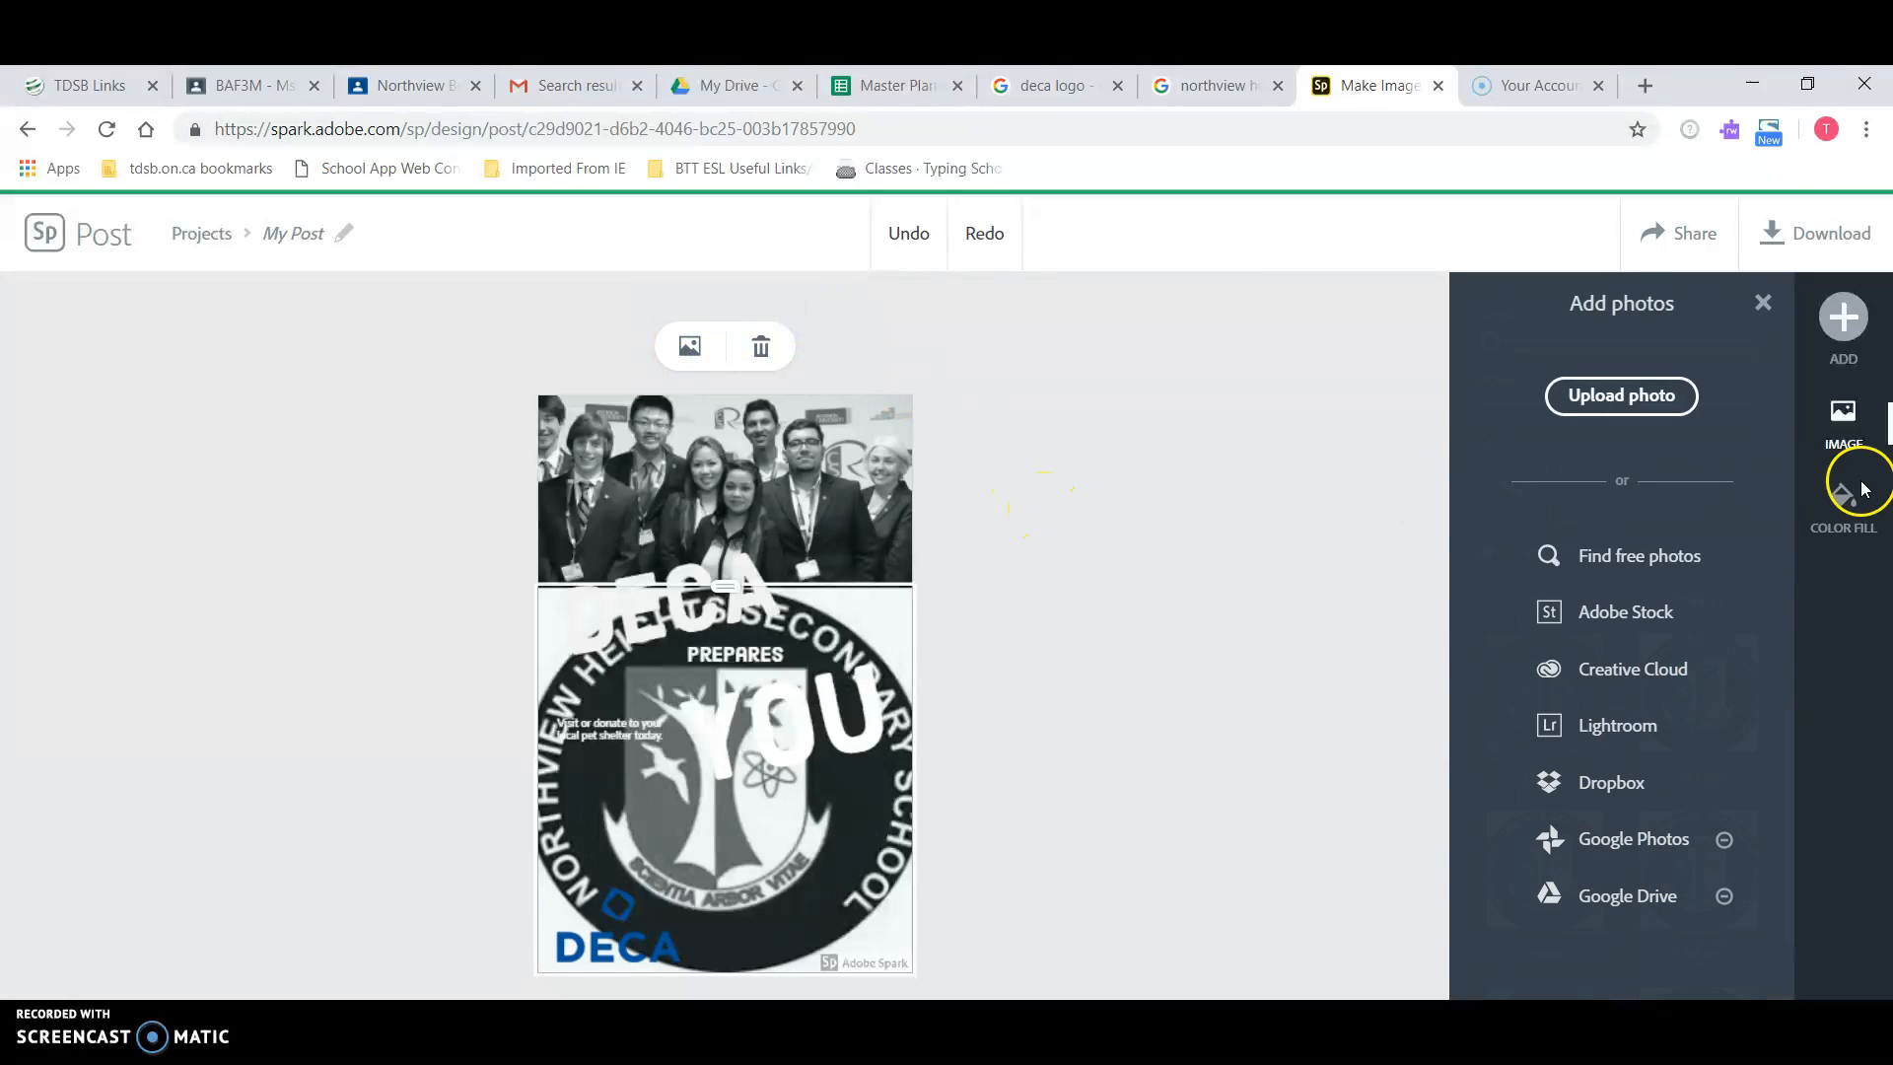
click(1676, 373)
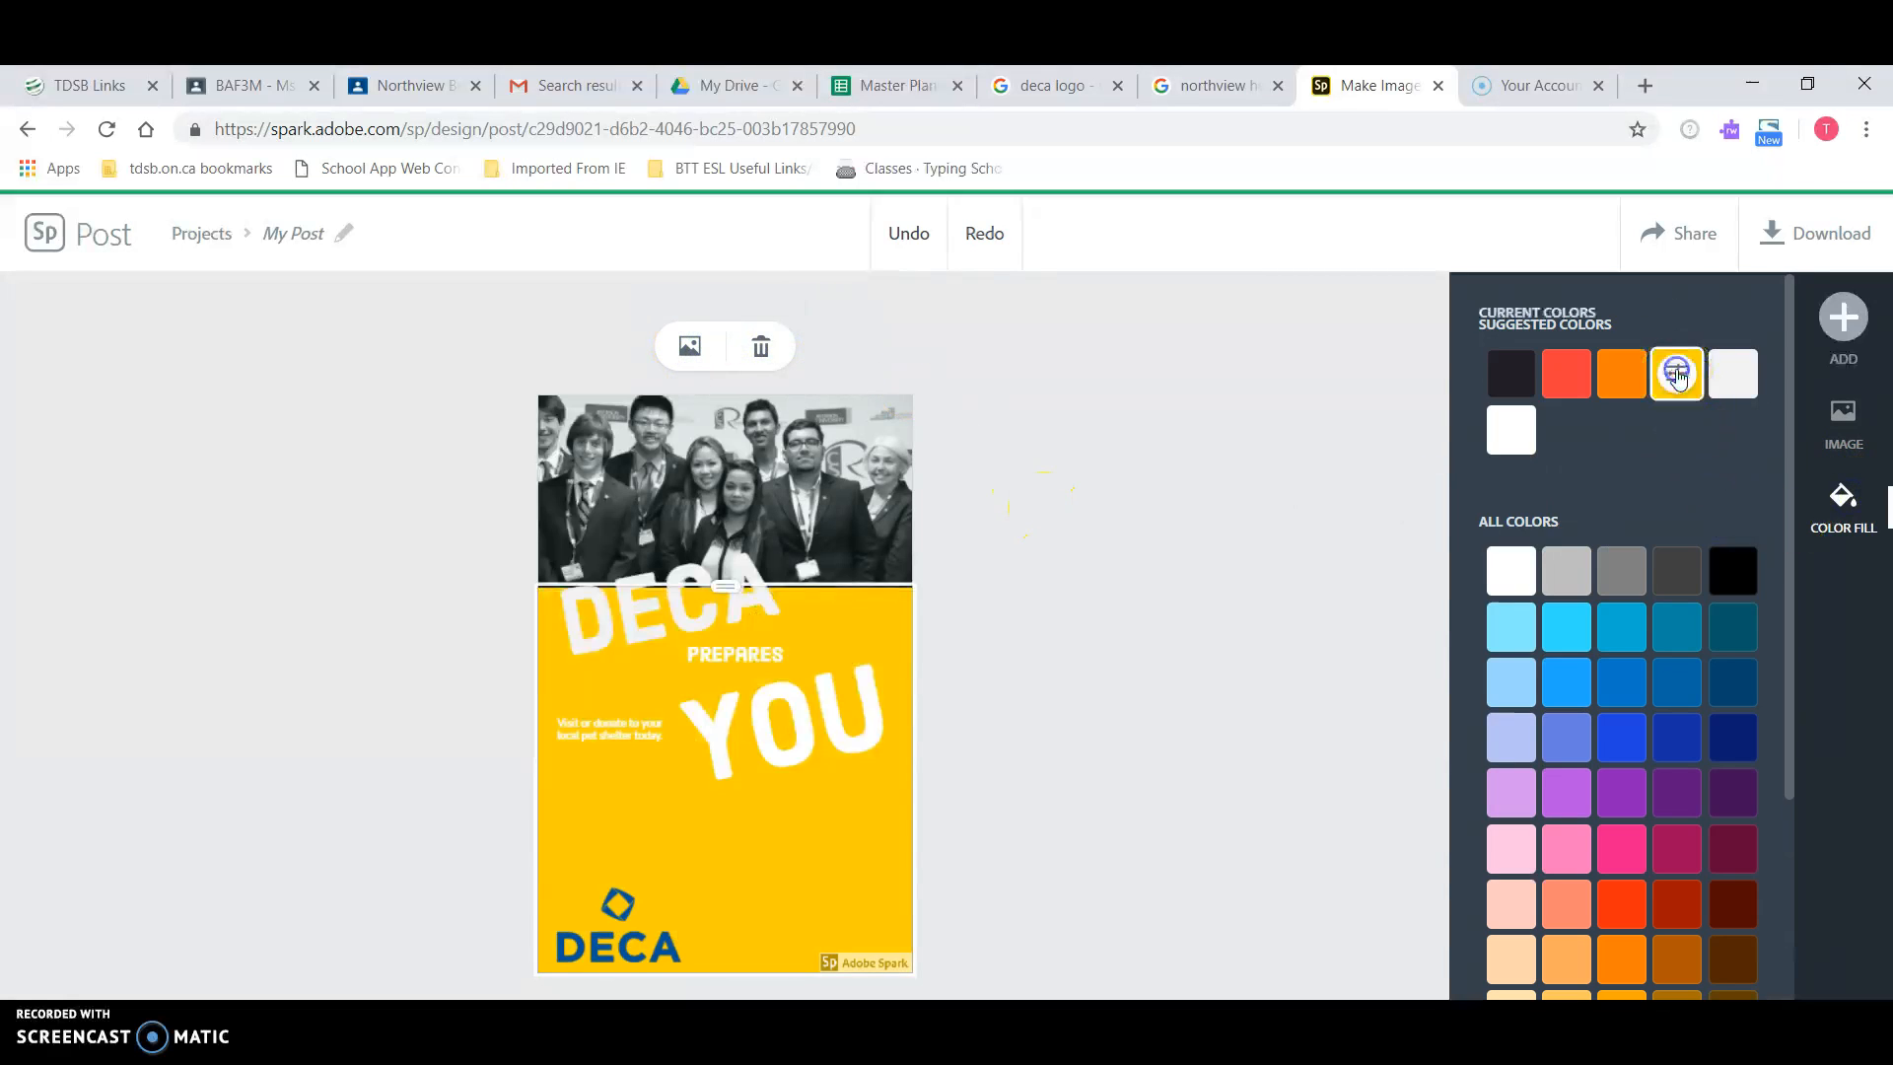
click(1842, 317)
click(1568, 333)
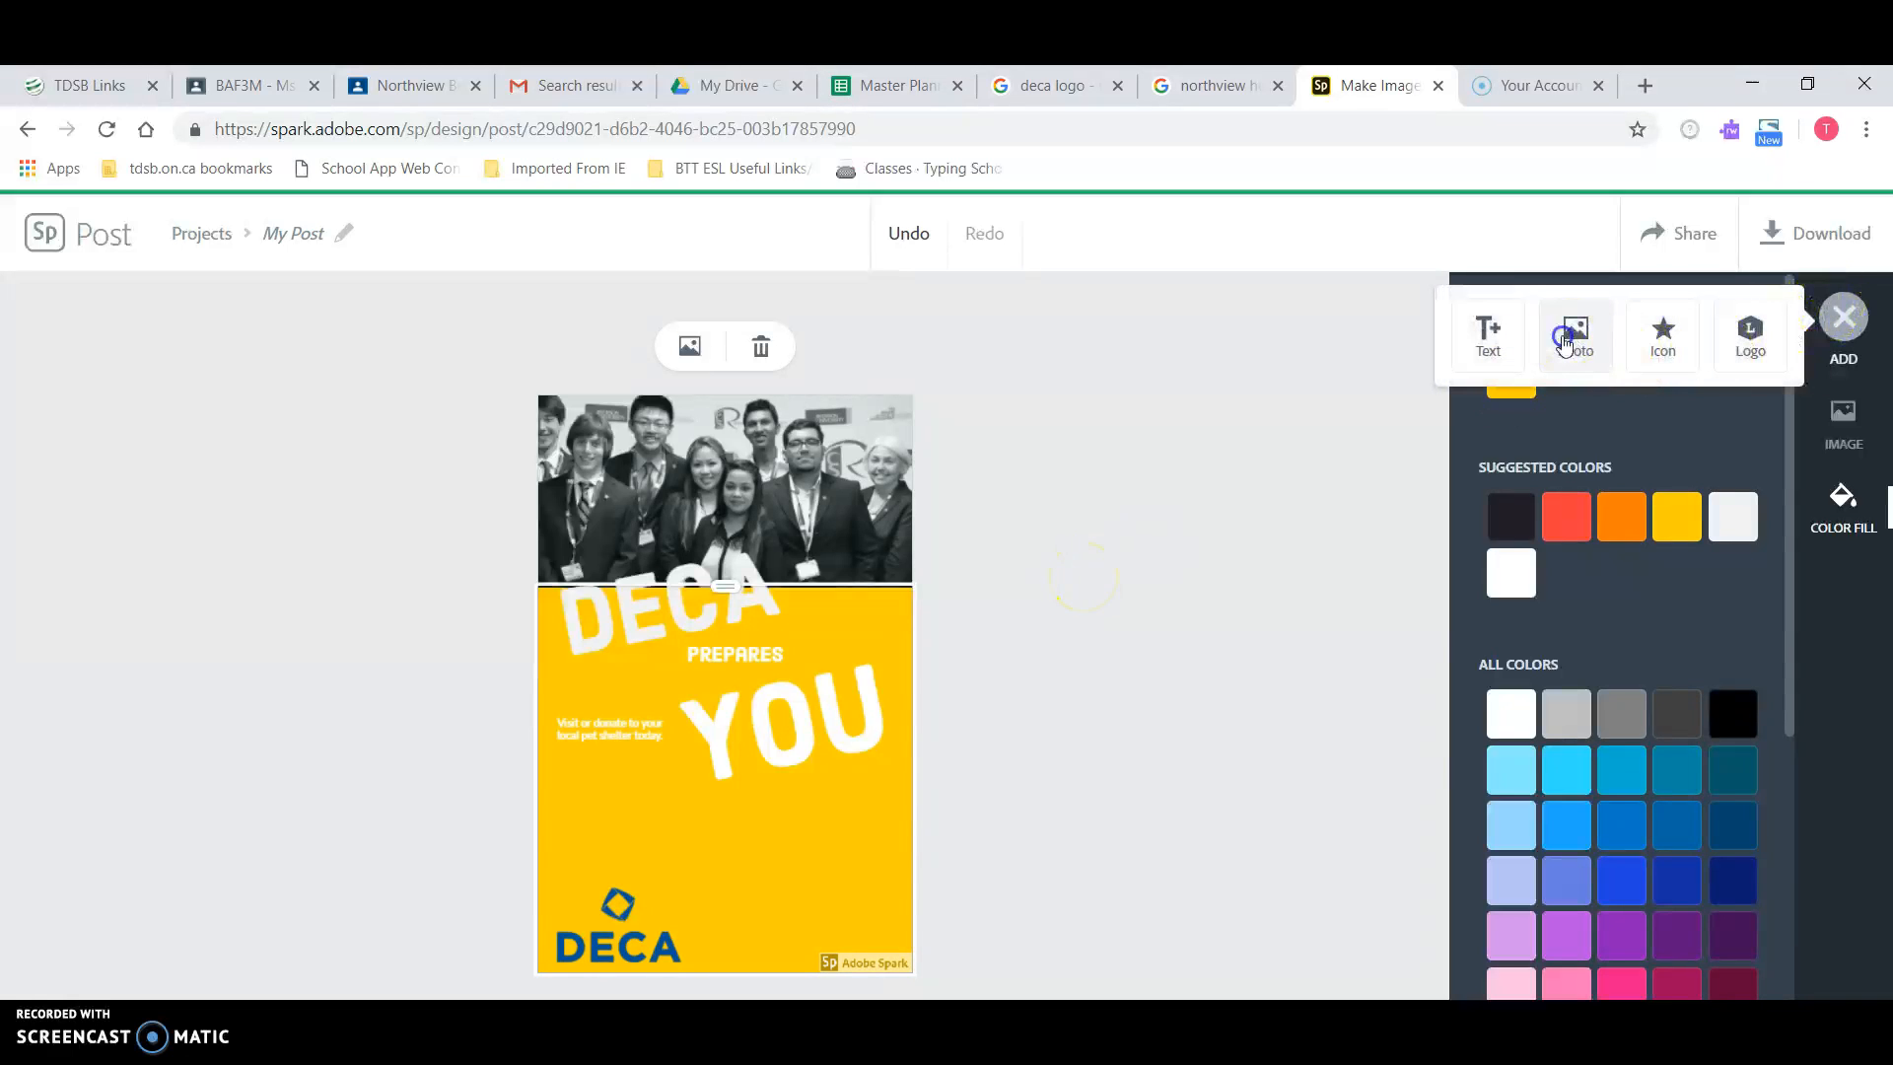
click(1637, 398)
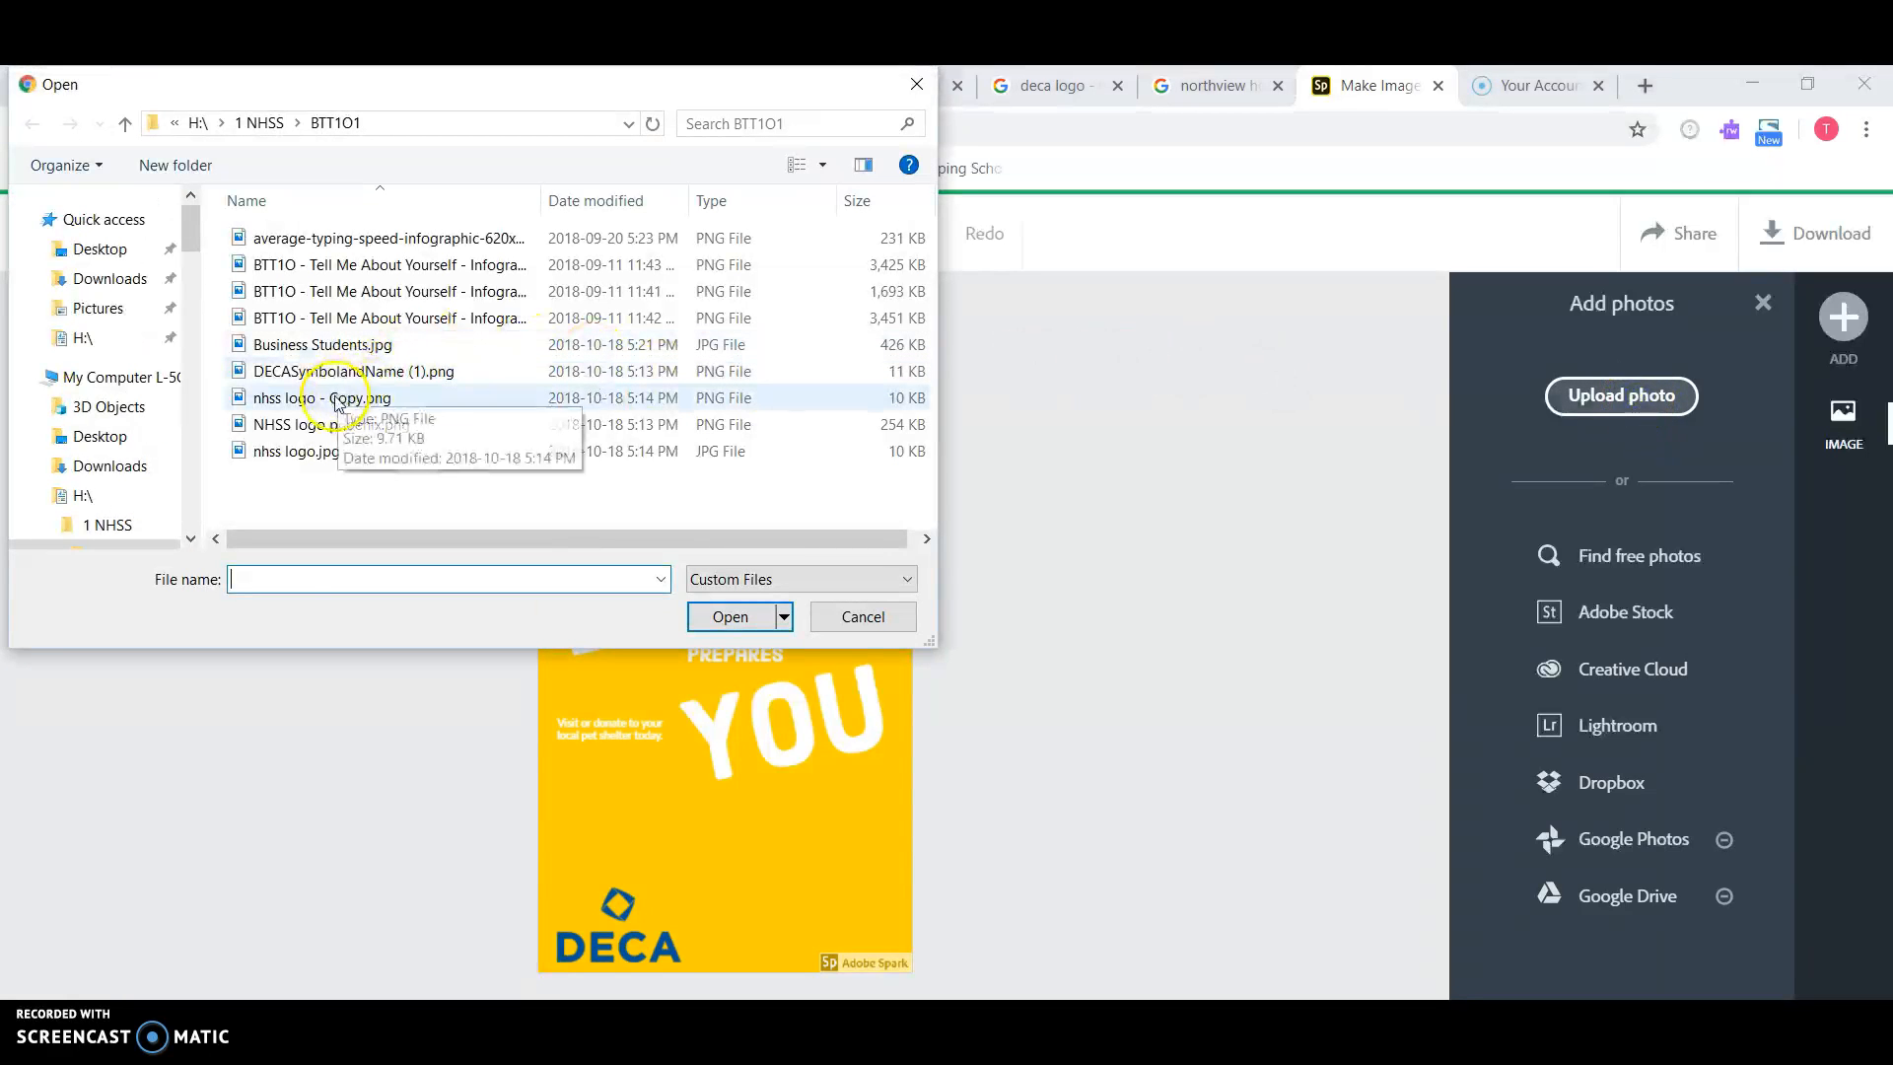
click(314, 450)
click(730, 616)
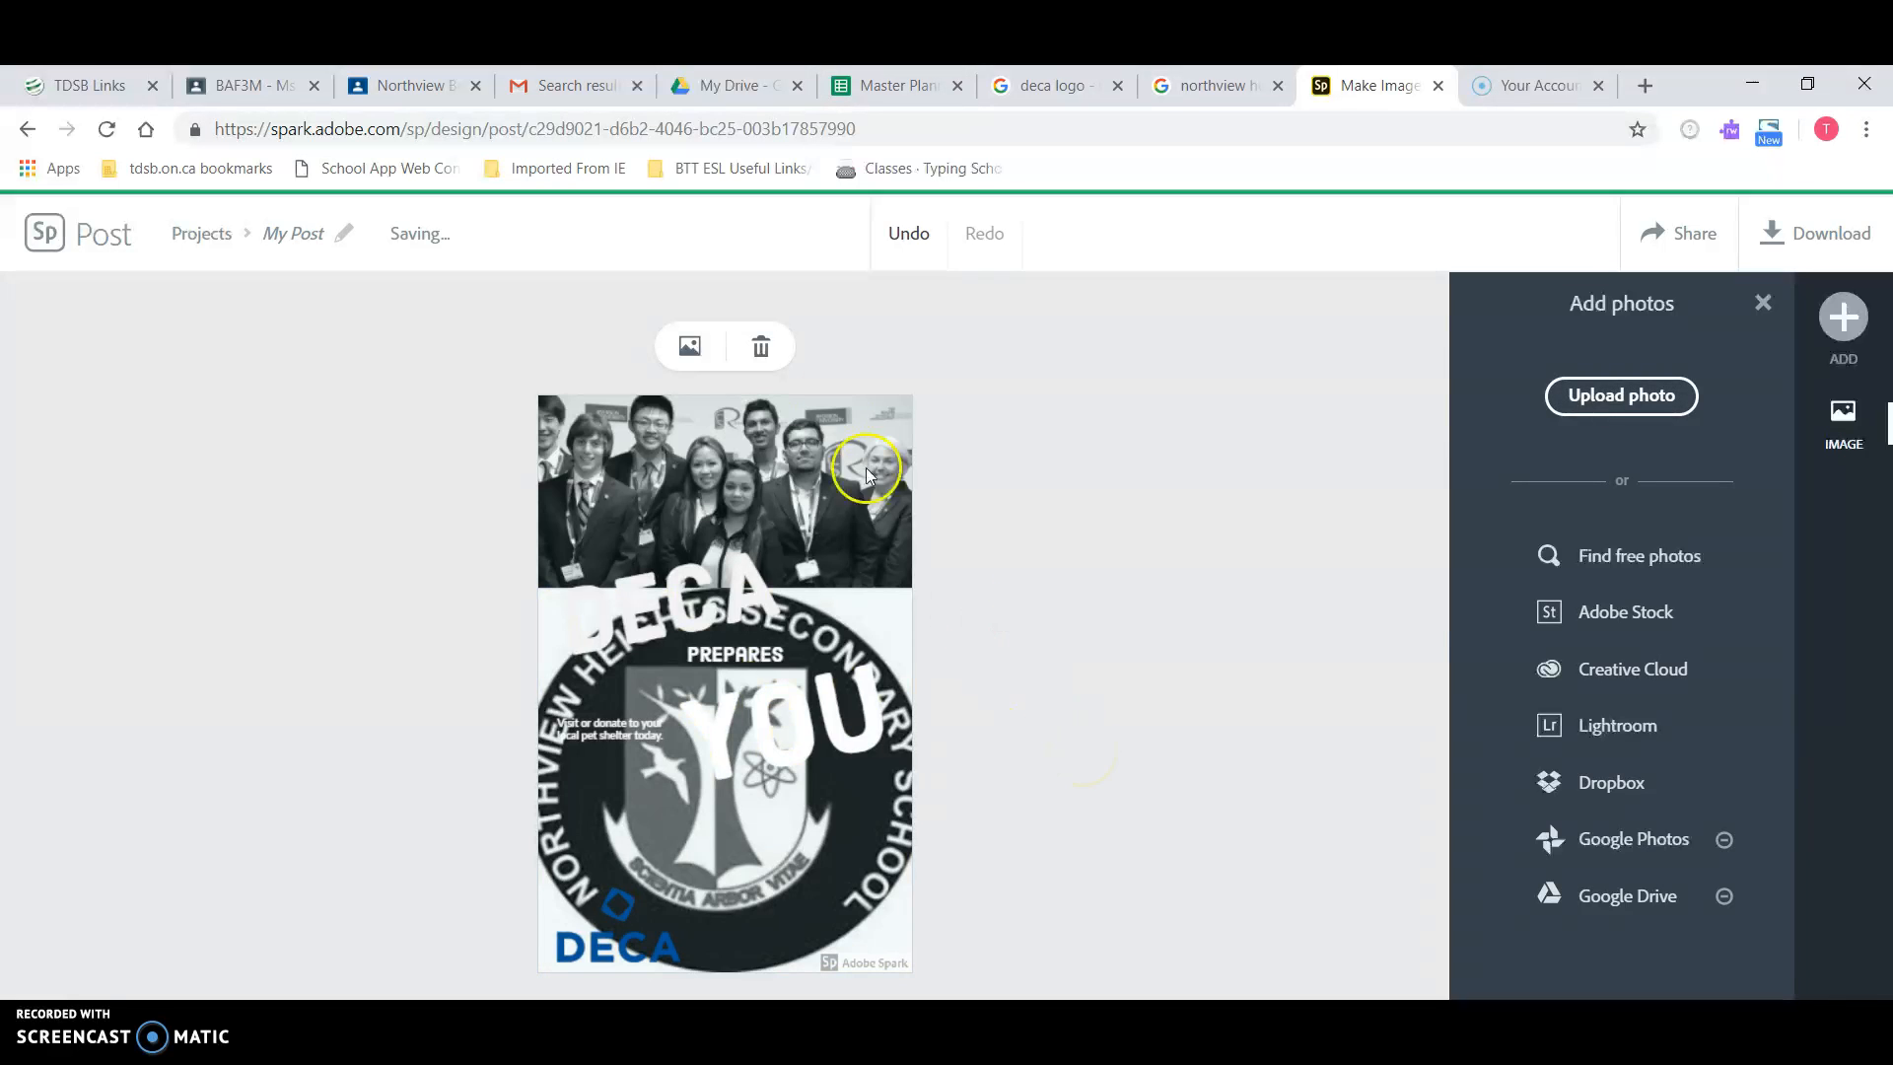
click(903, 235)
click(1041, 725)
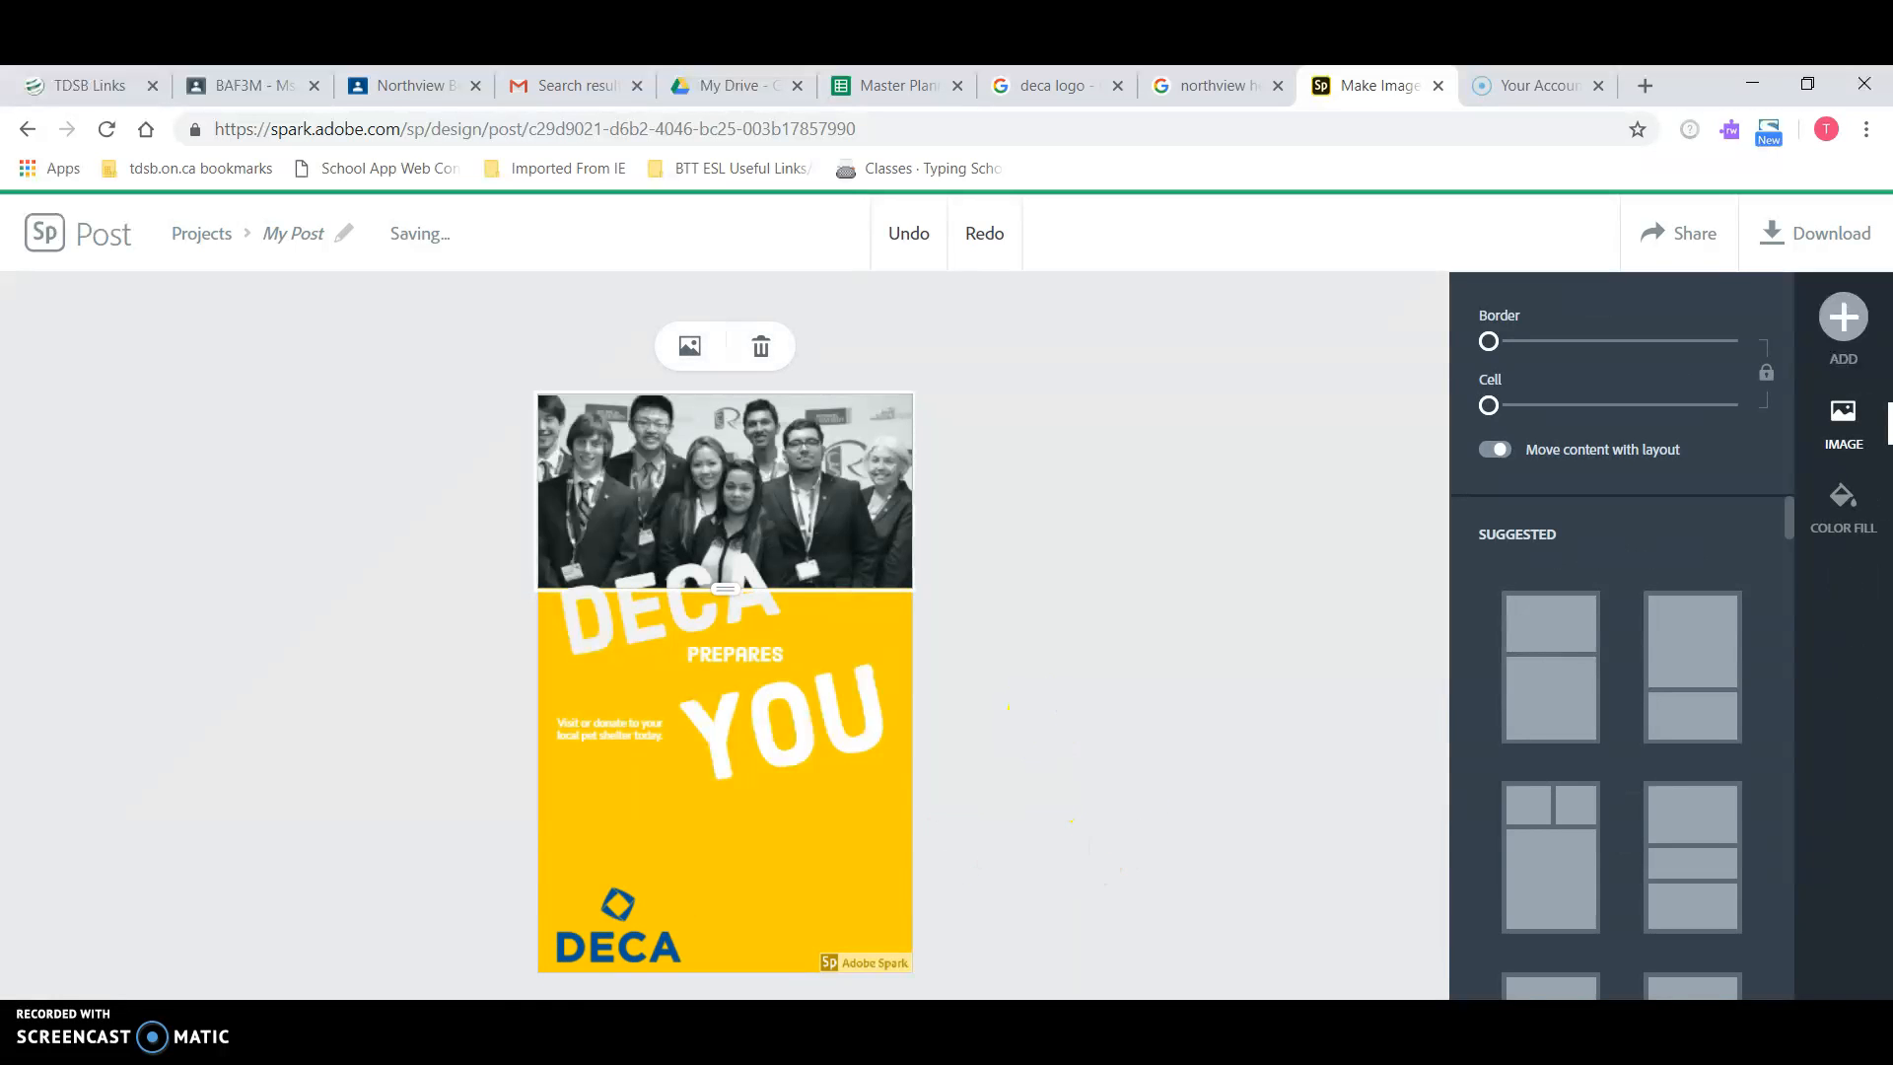
key(alt+Tab)
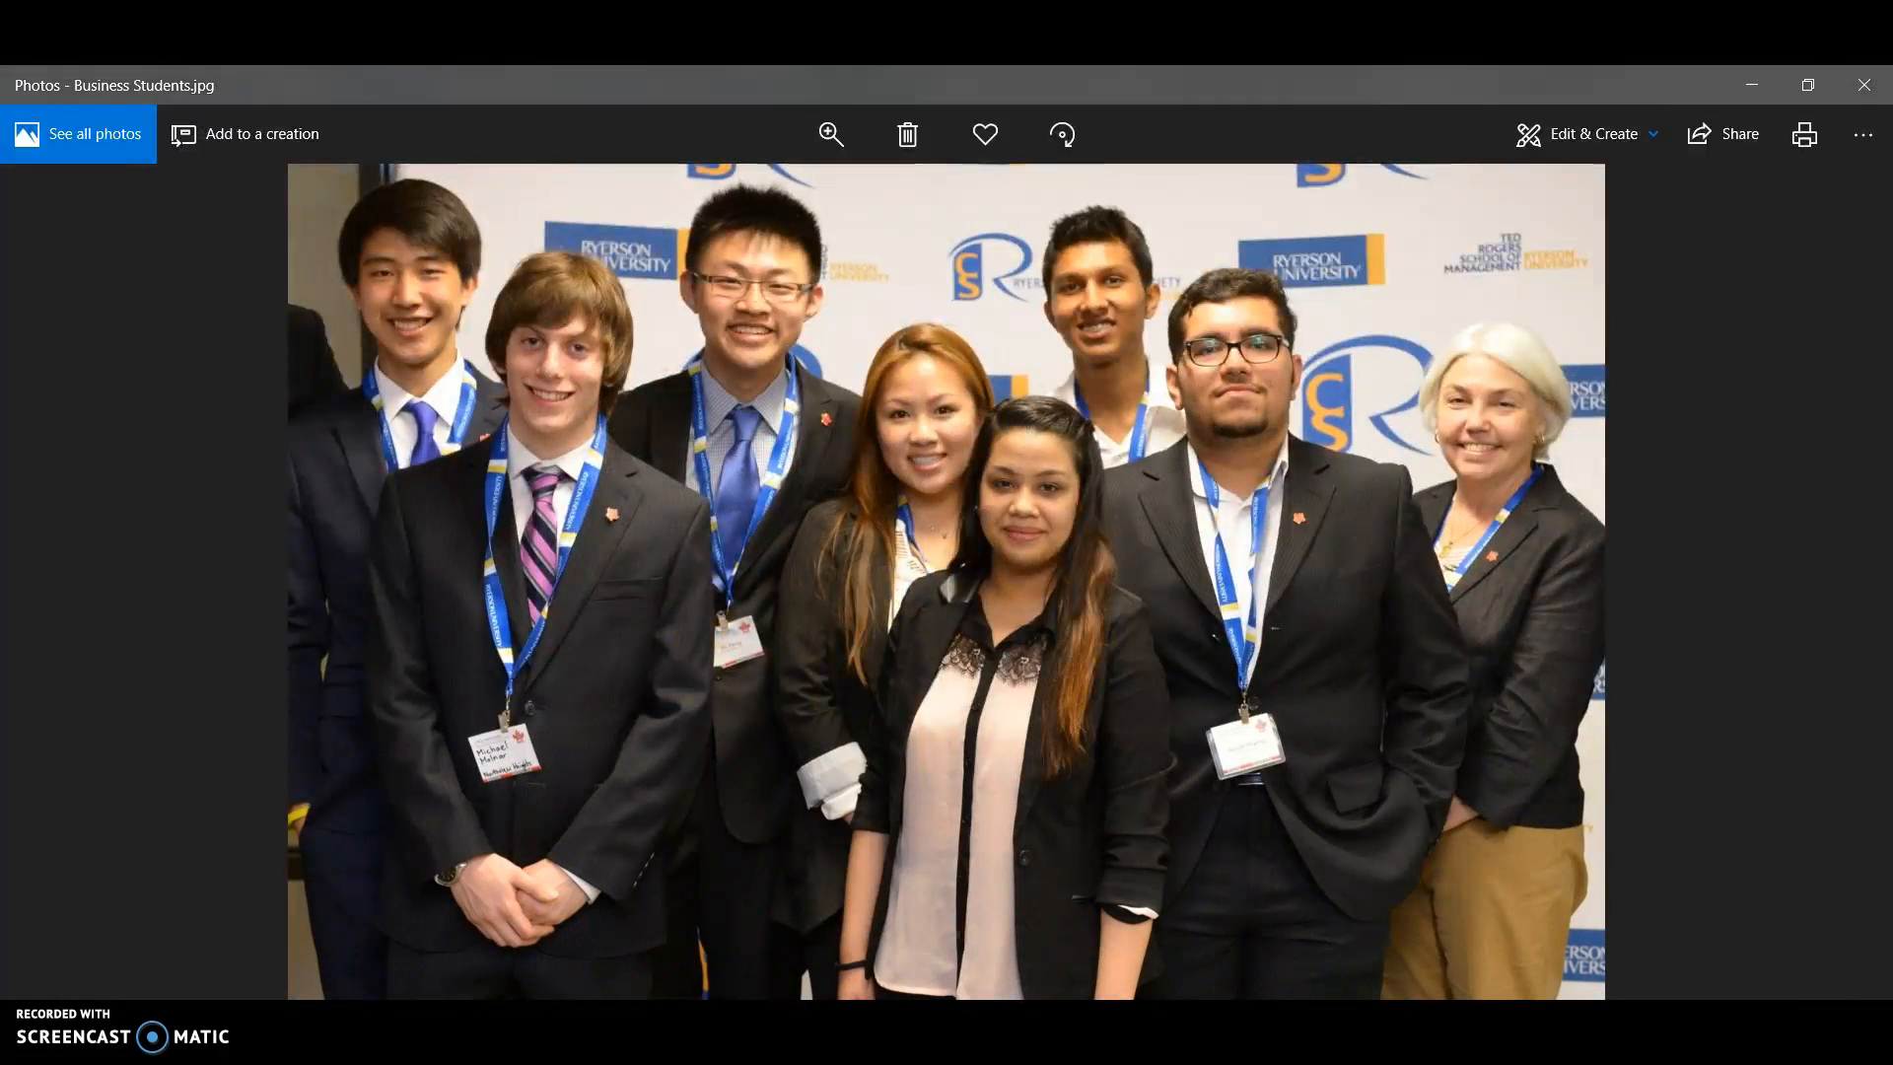
mouse_move(333, 1055)
click(1864, 86)
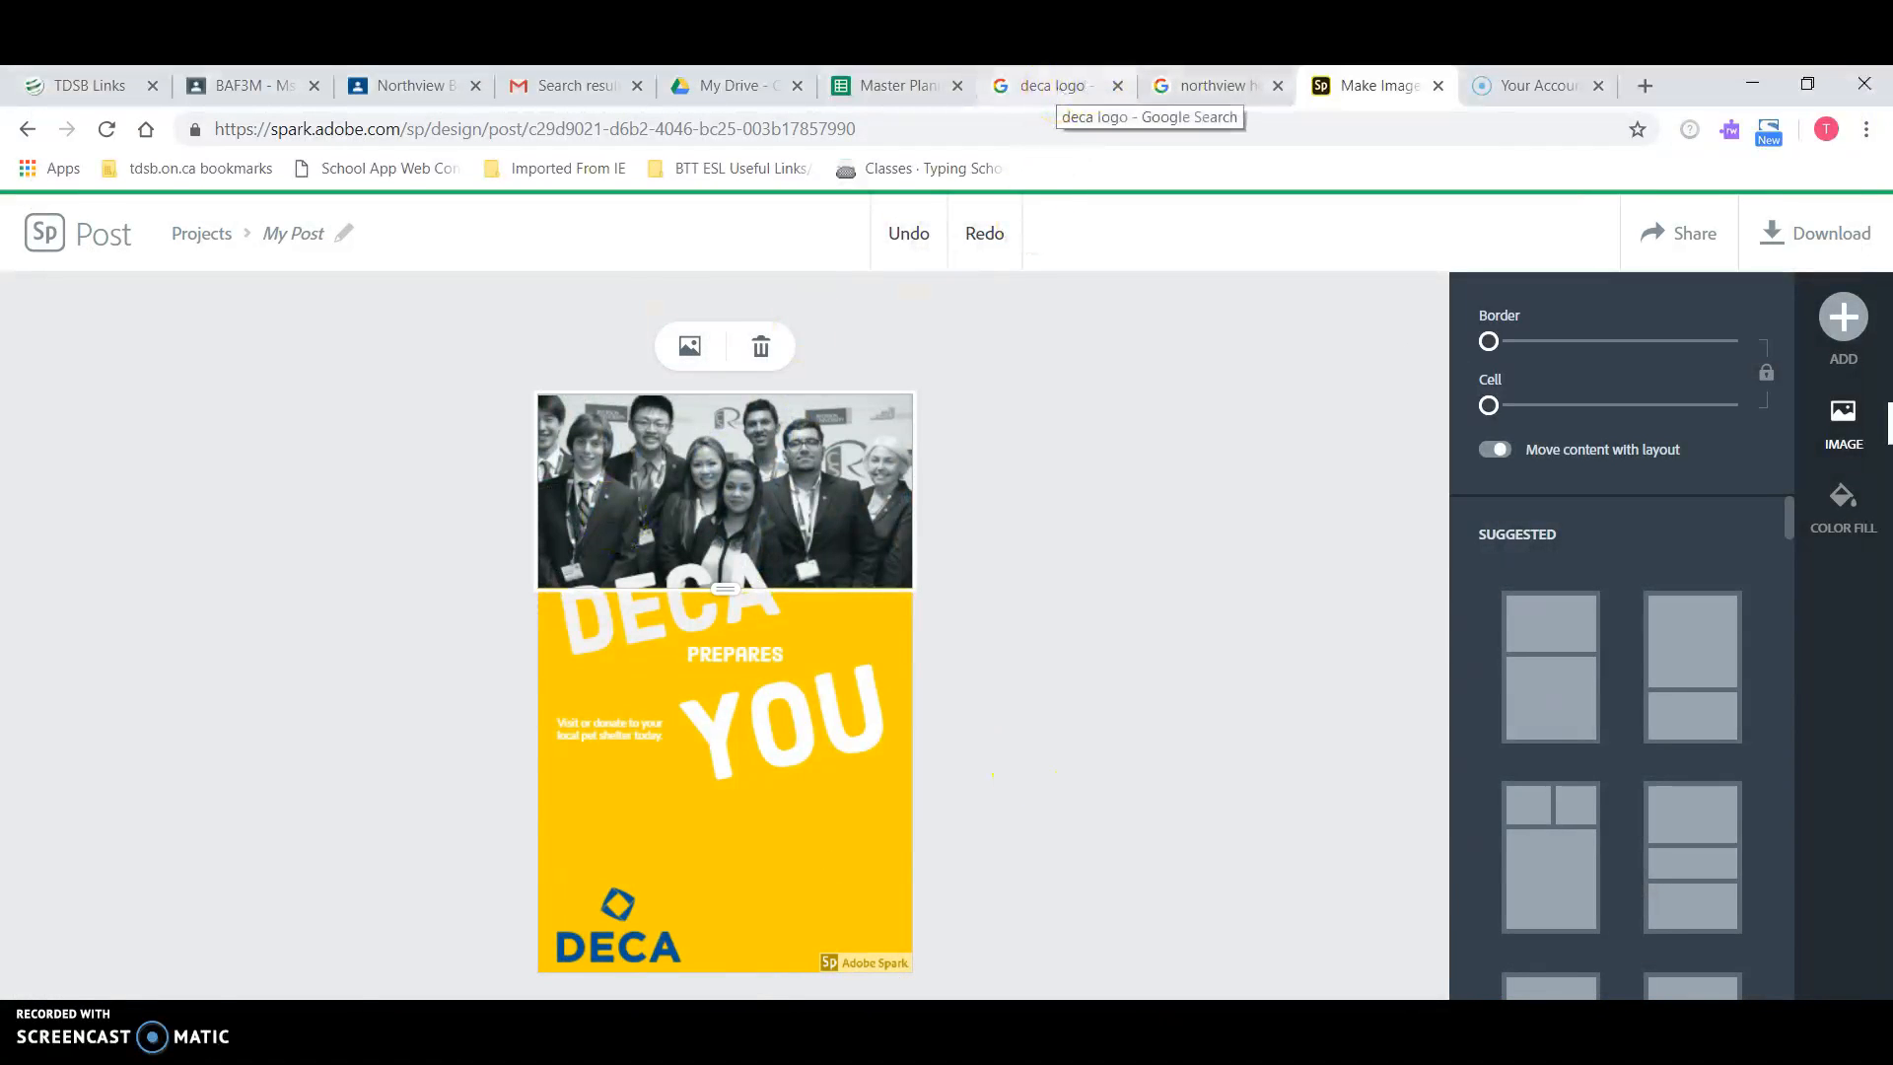
Step: Save the Phoenix Silhouette image from Google Images as 'logo 2' in the BTT1O1 folder
click(1196, 79)
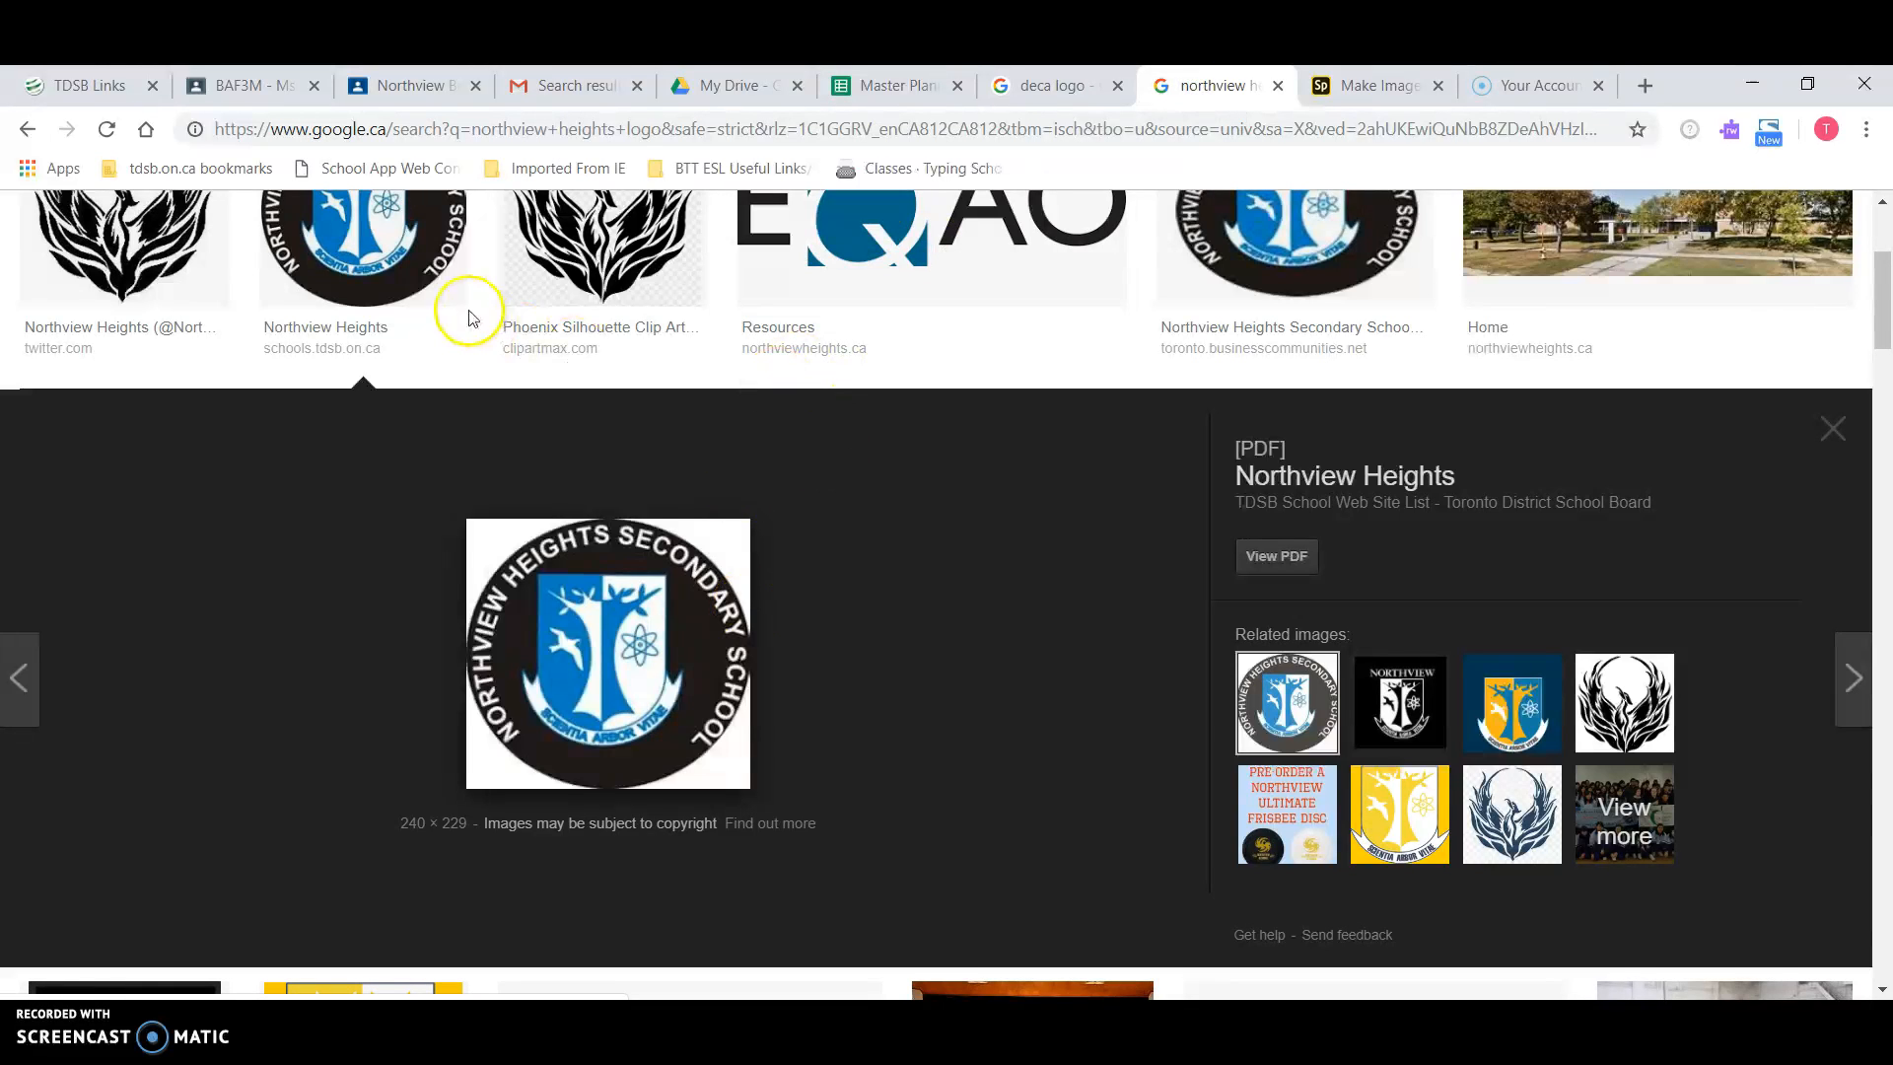
click(569, 255)
right_click(688, 656)
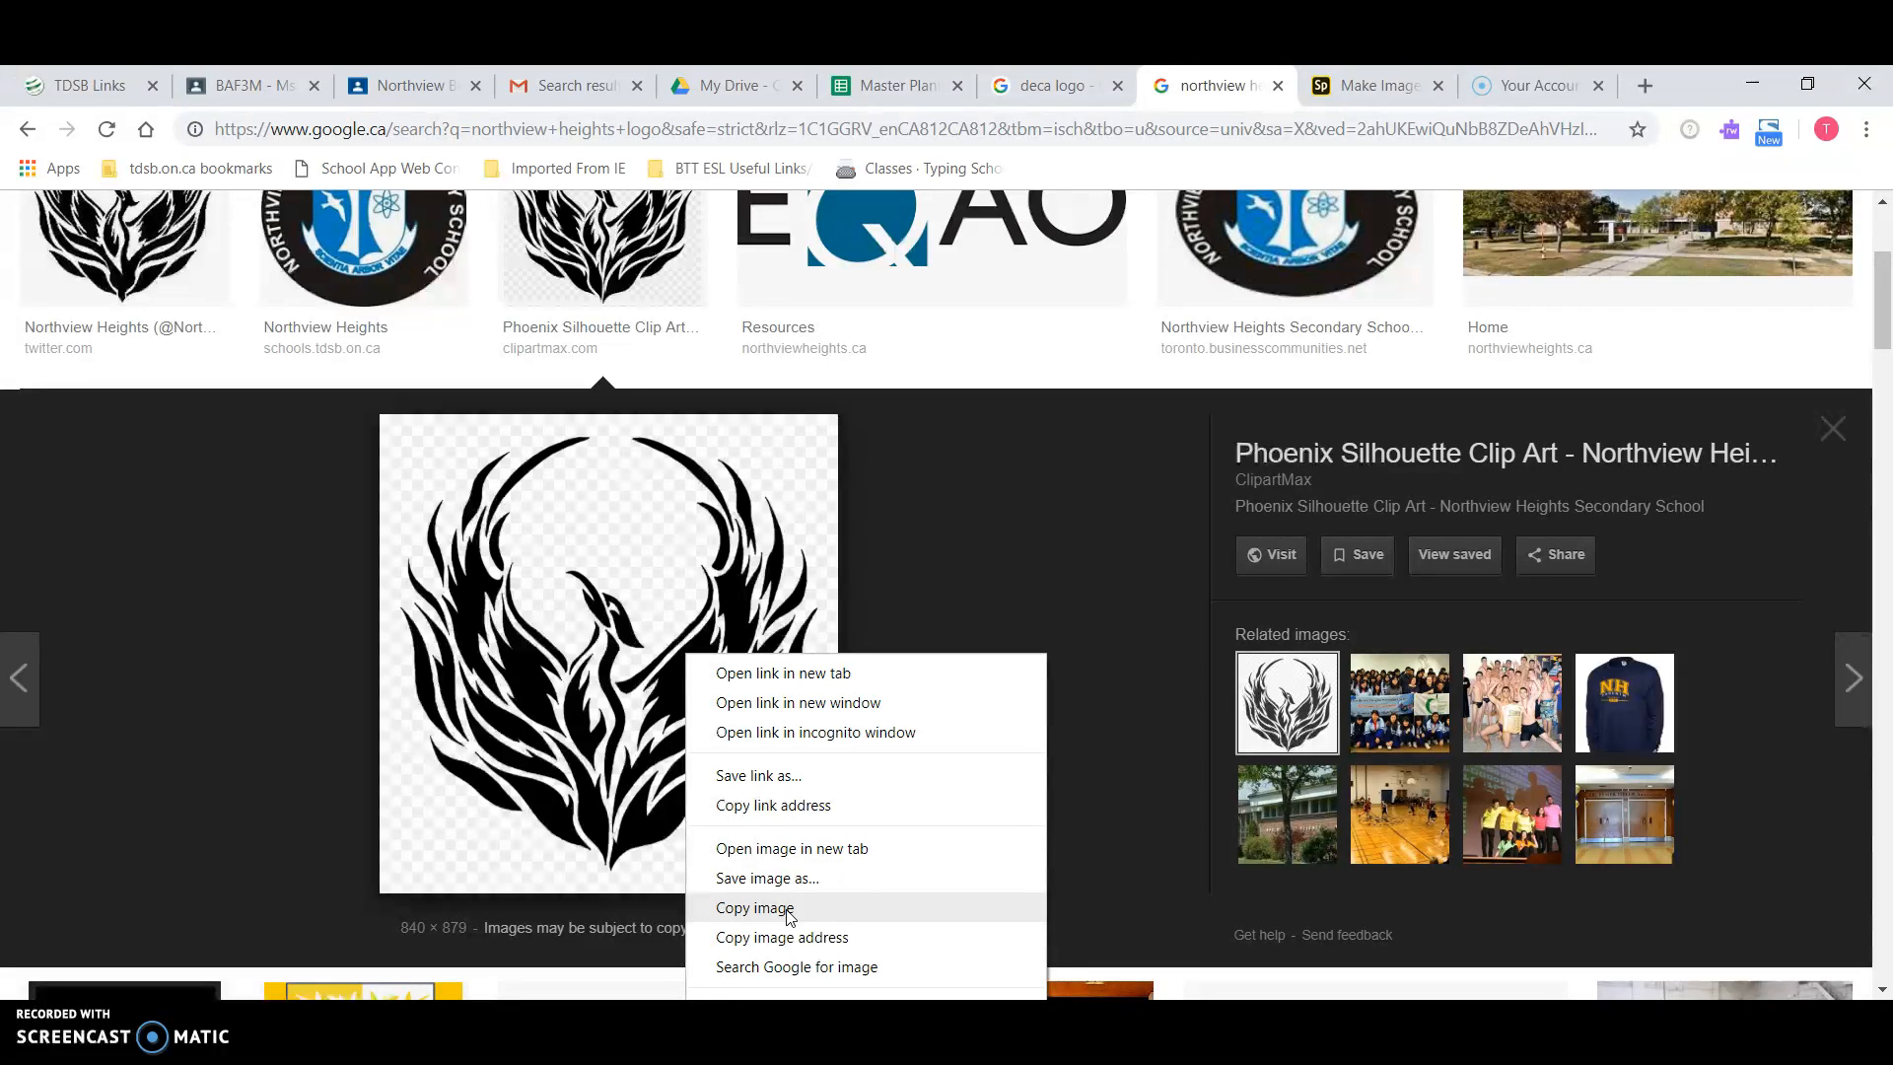
click(795, 877)
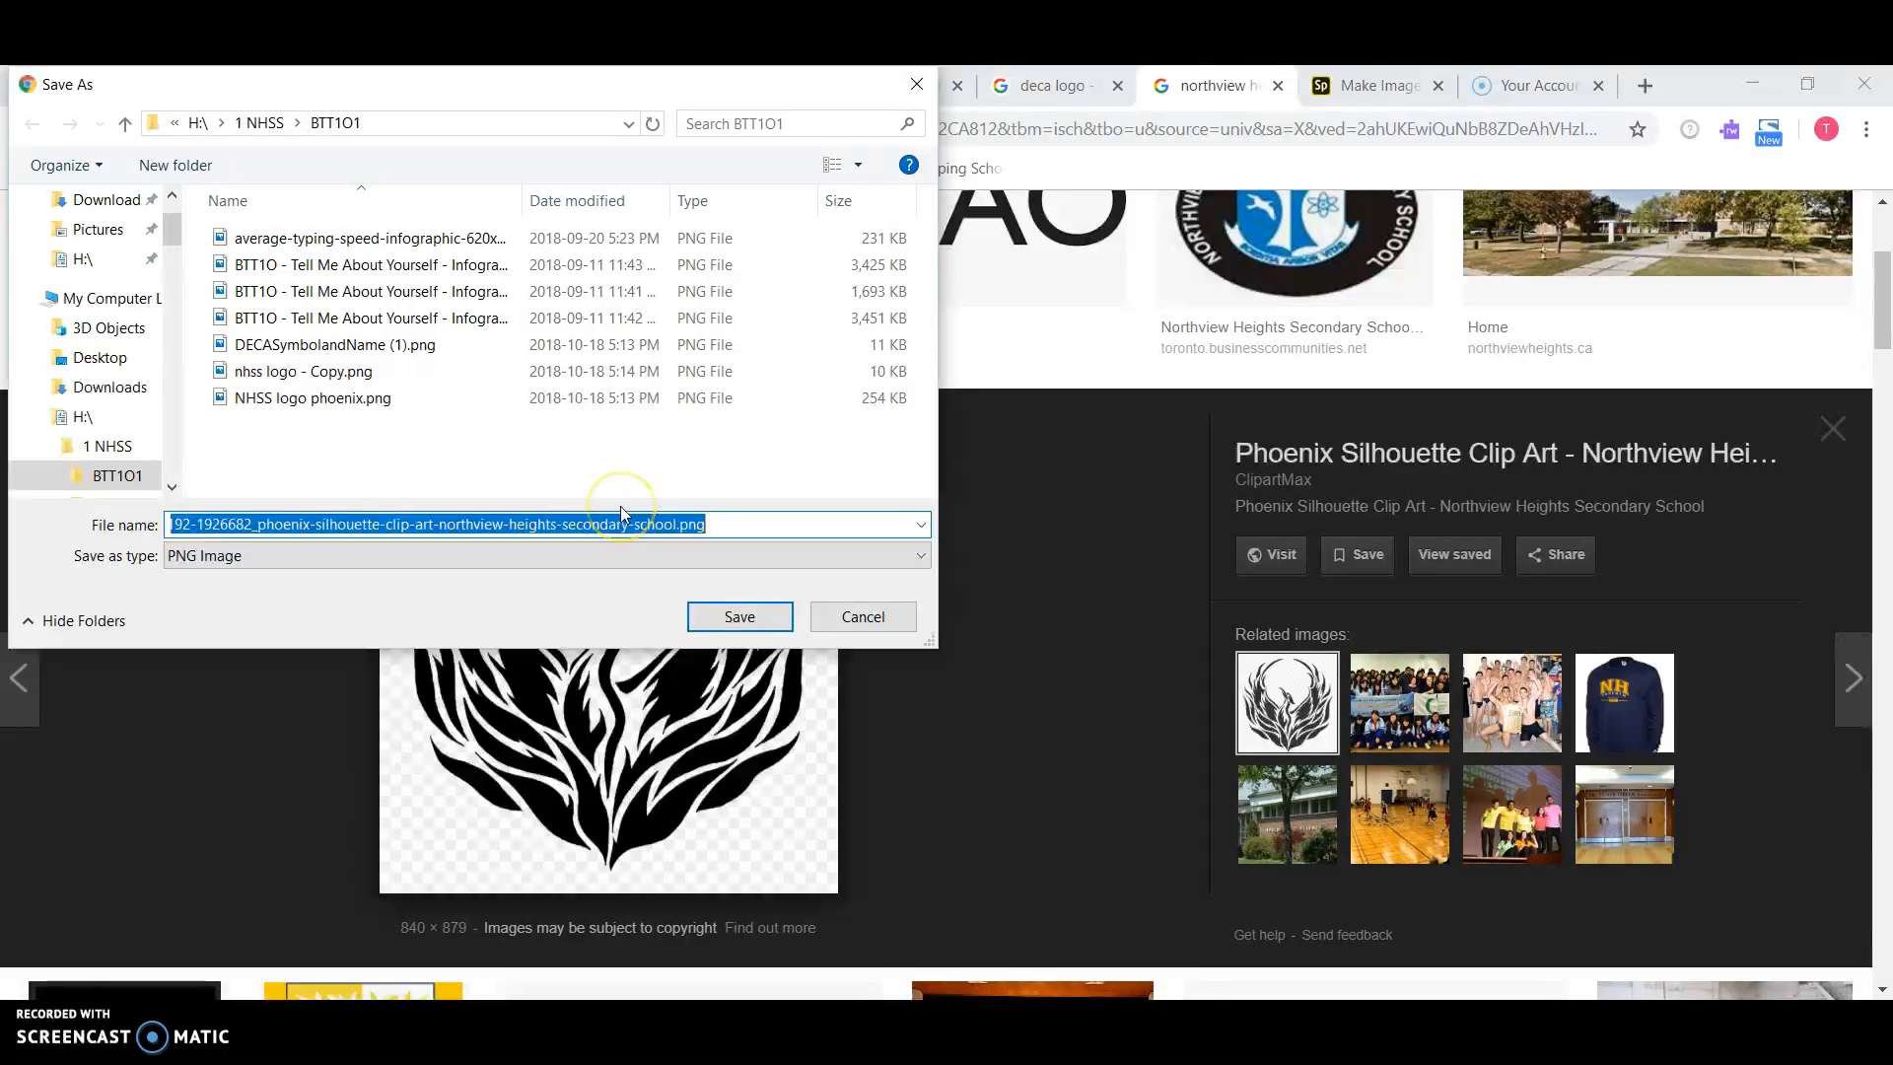
text(logo)
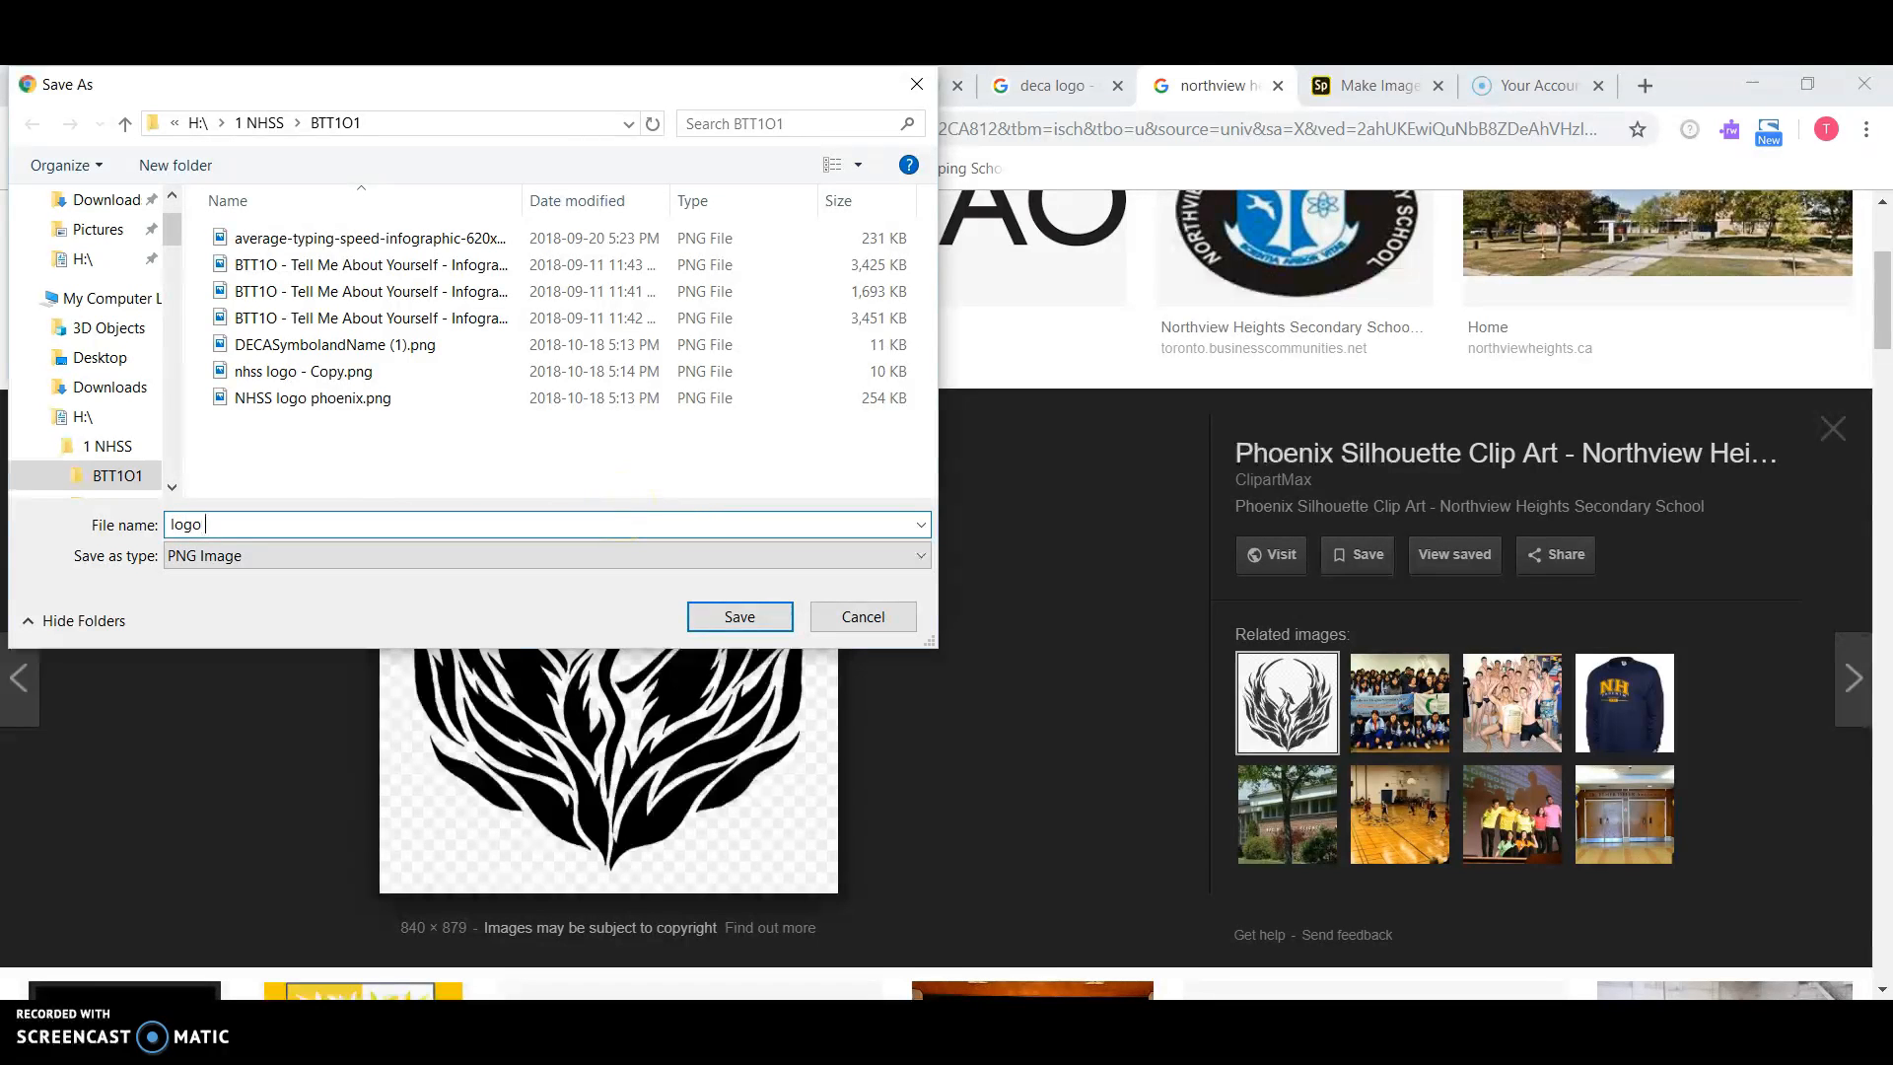
text( 2)
key(Return)
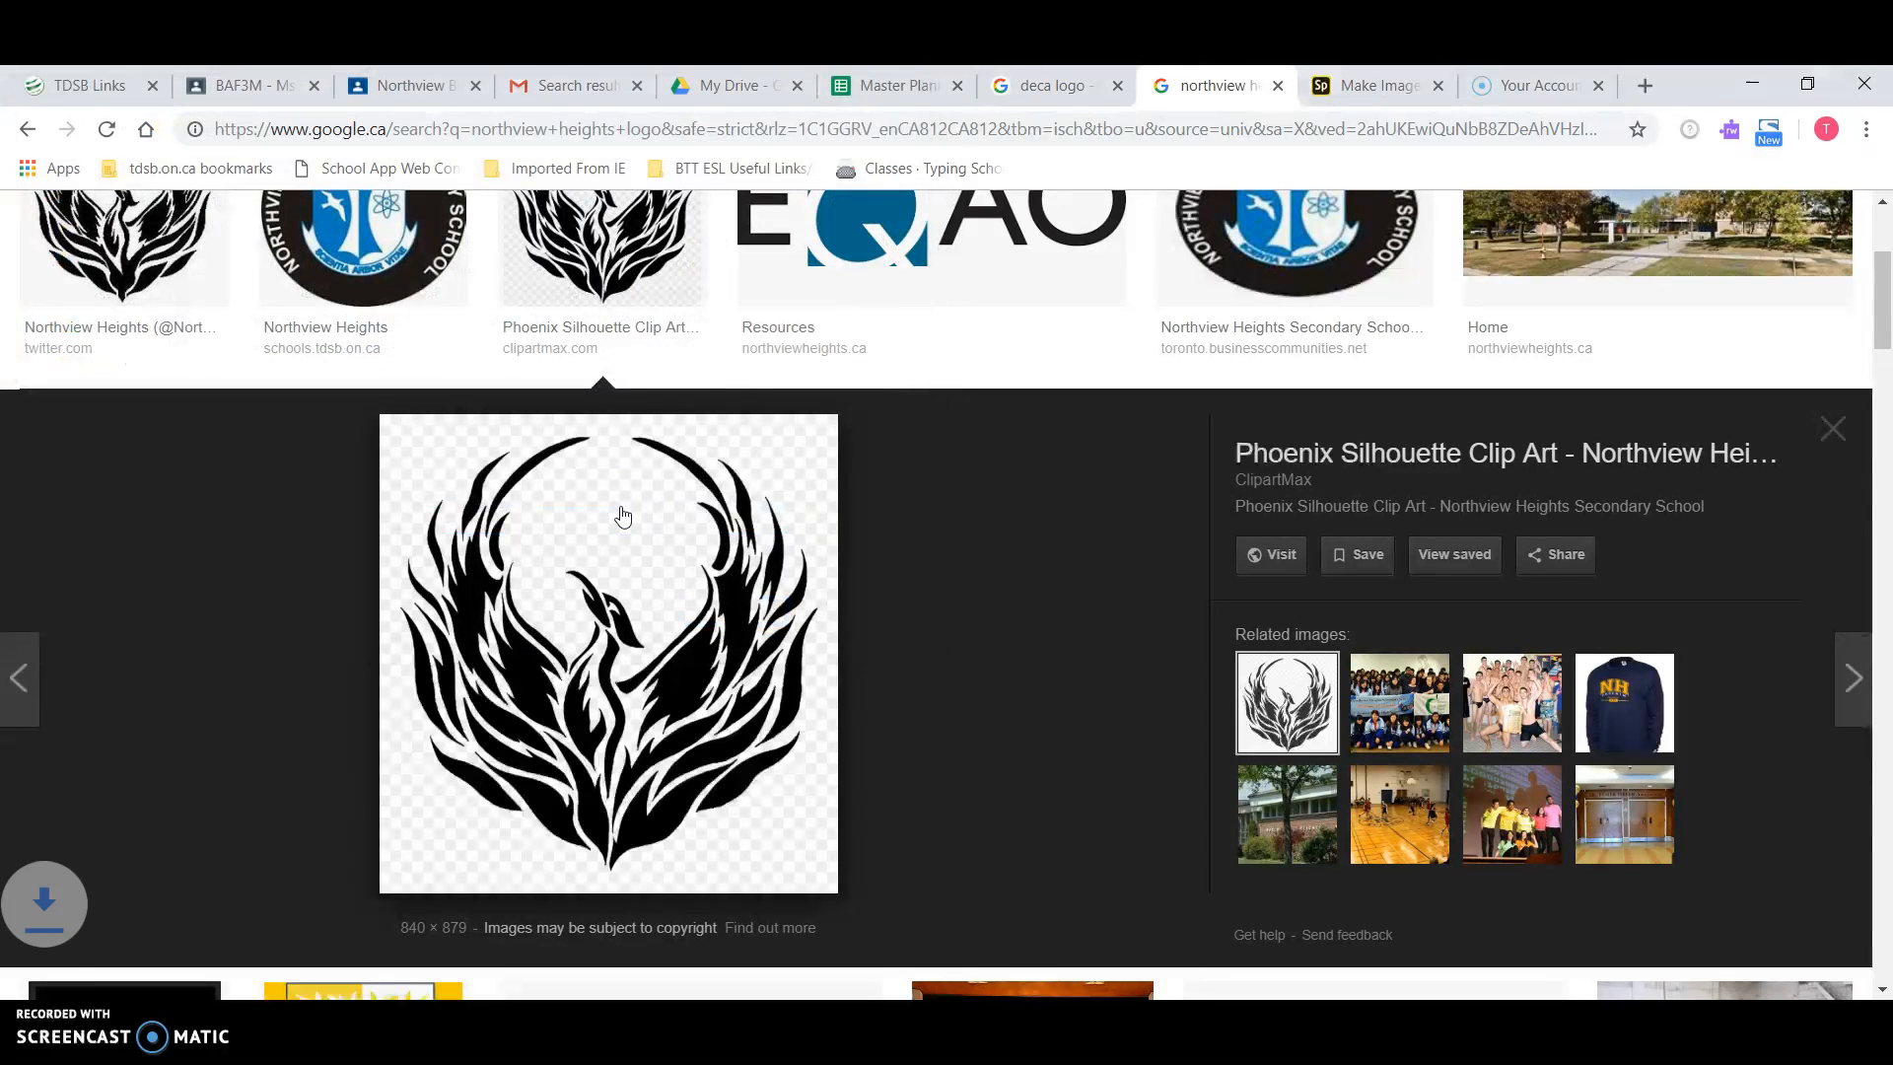
Step: Back in the flyer, try Add > Logo and dismiss the upgrade offer
click(1352, 85)
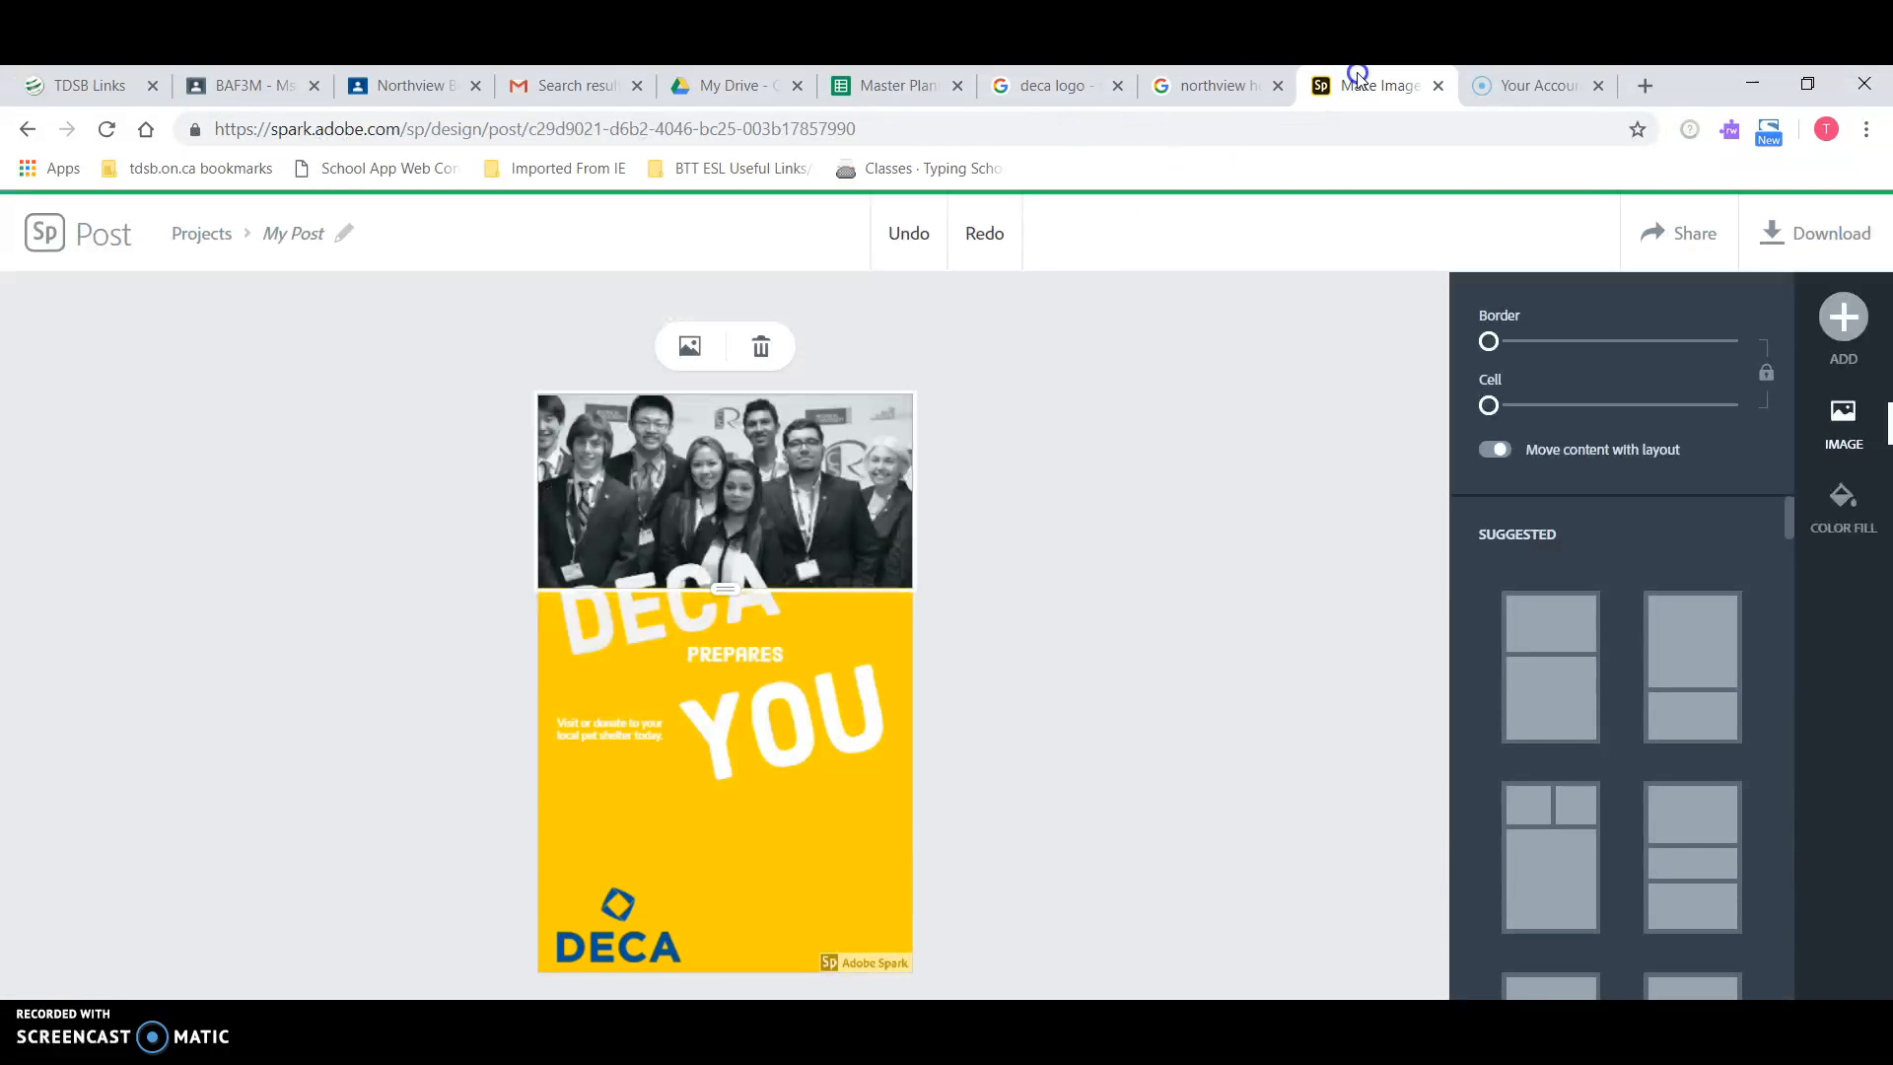
click(1843, 317)
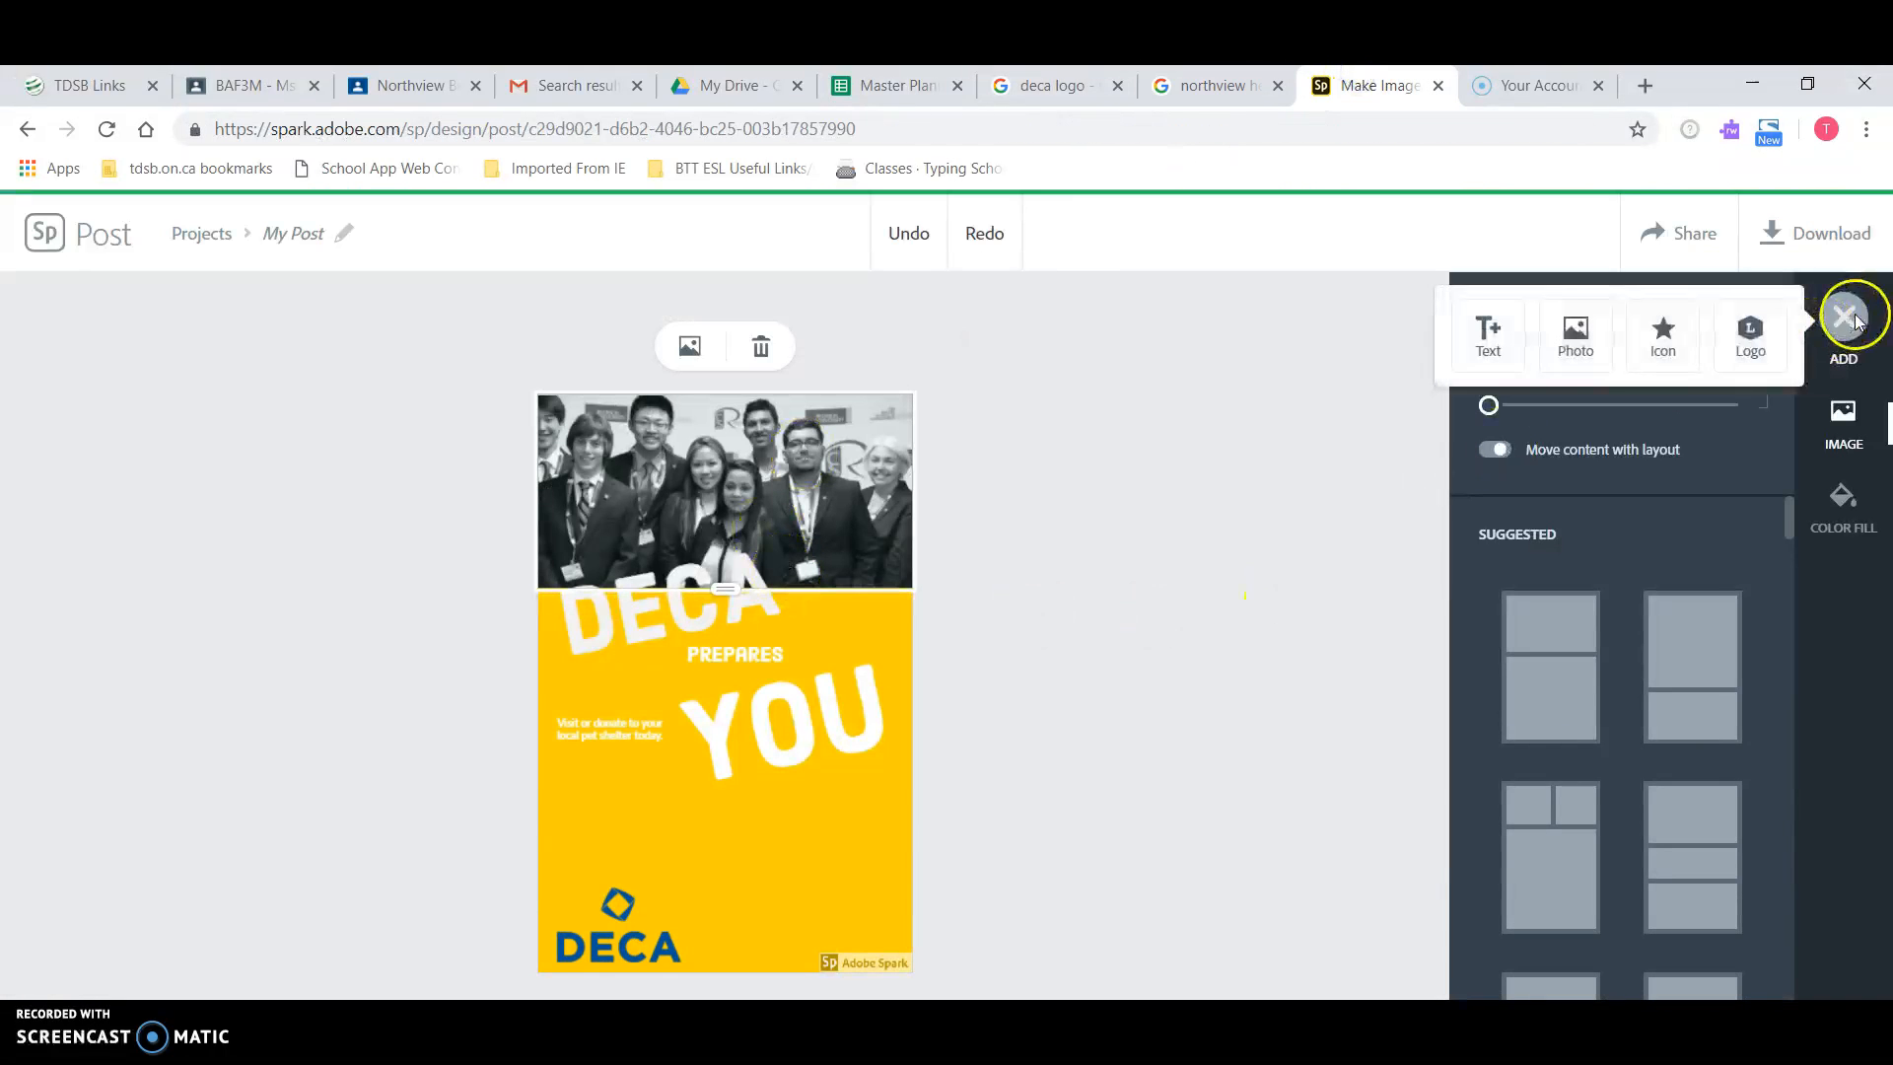
click(1750, 333)
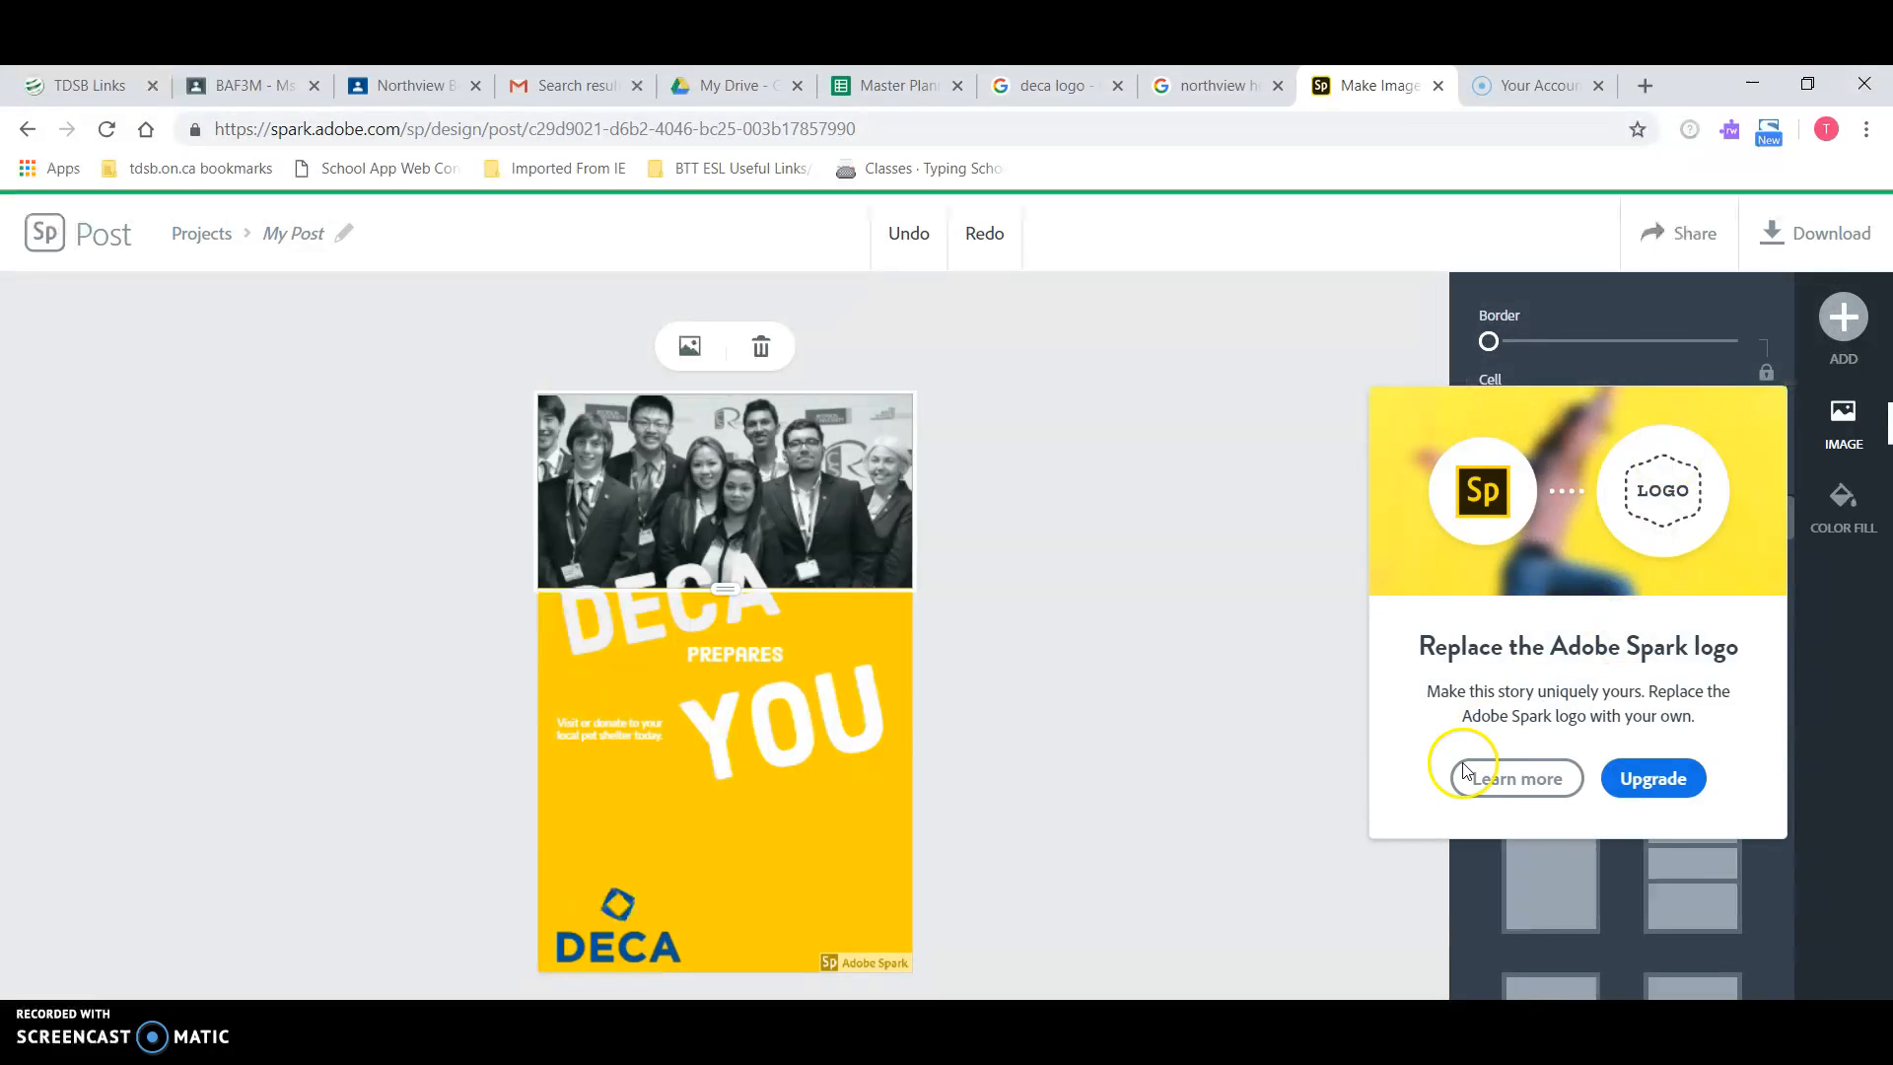
click(1235, 601)
Step: Upload logo 2.png into the lower cell and adjust the divider between photo and logo cells
click(1843, 316)
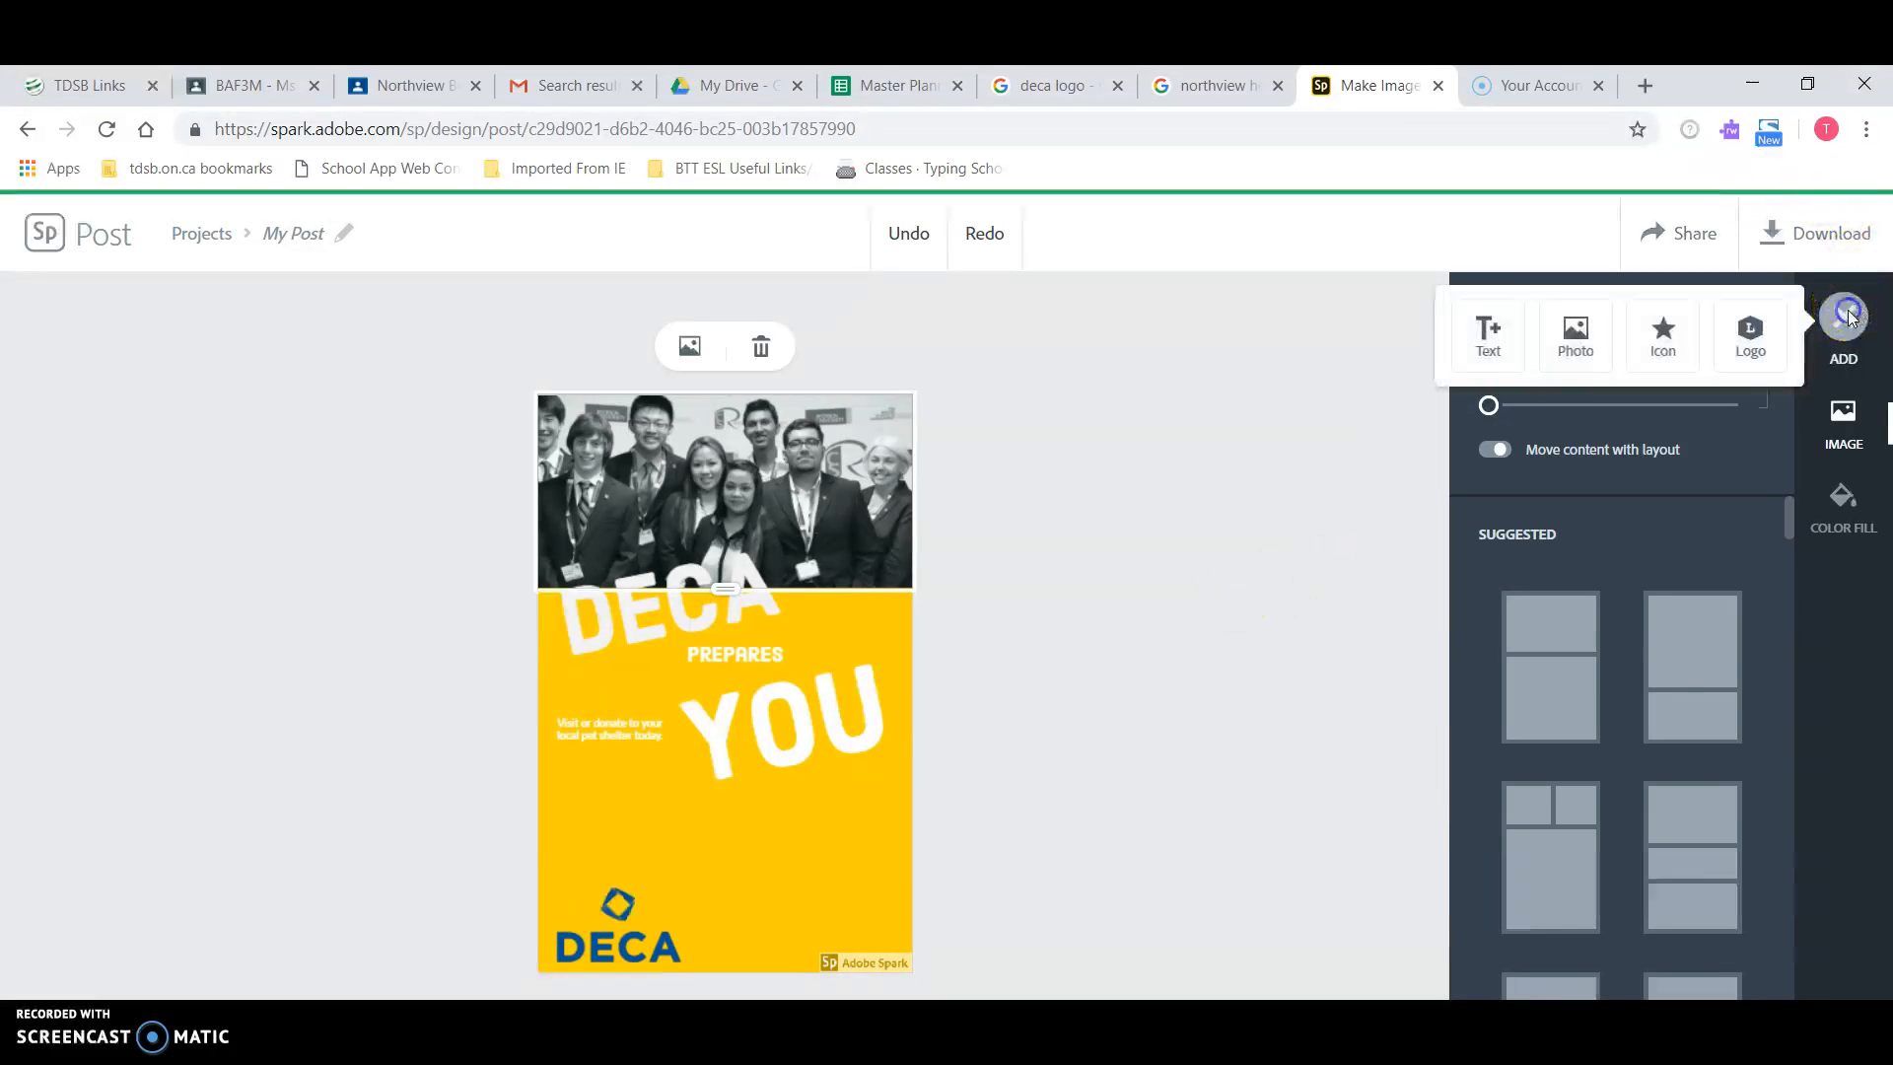
click(1590, 347)
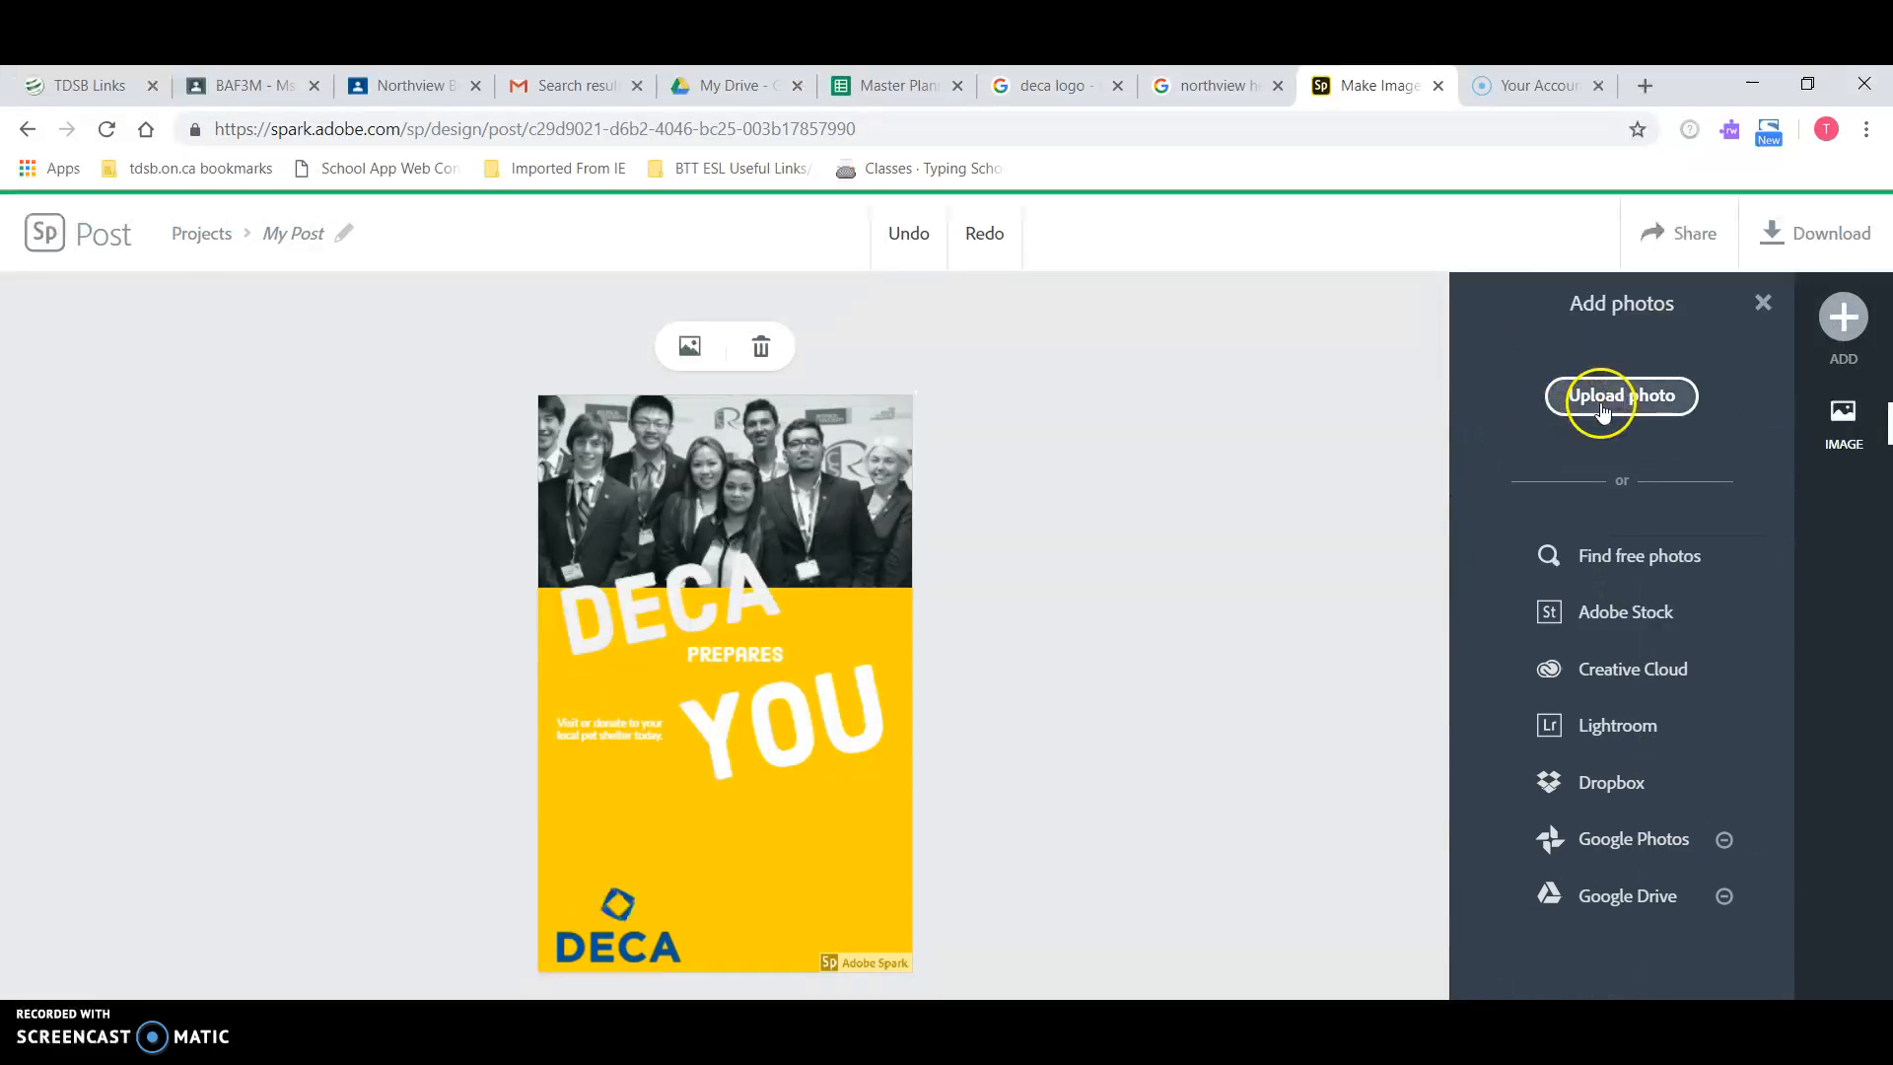
click(1617, 394)
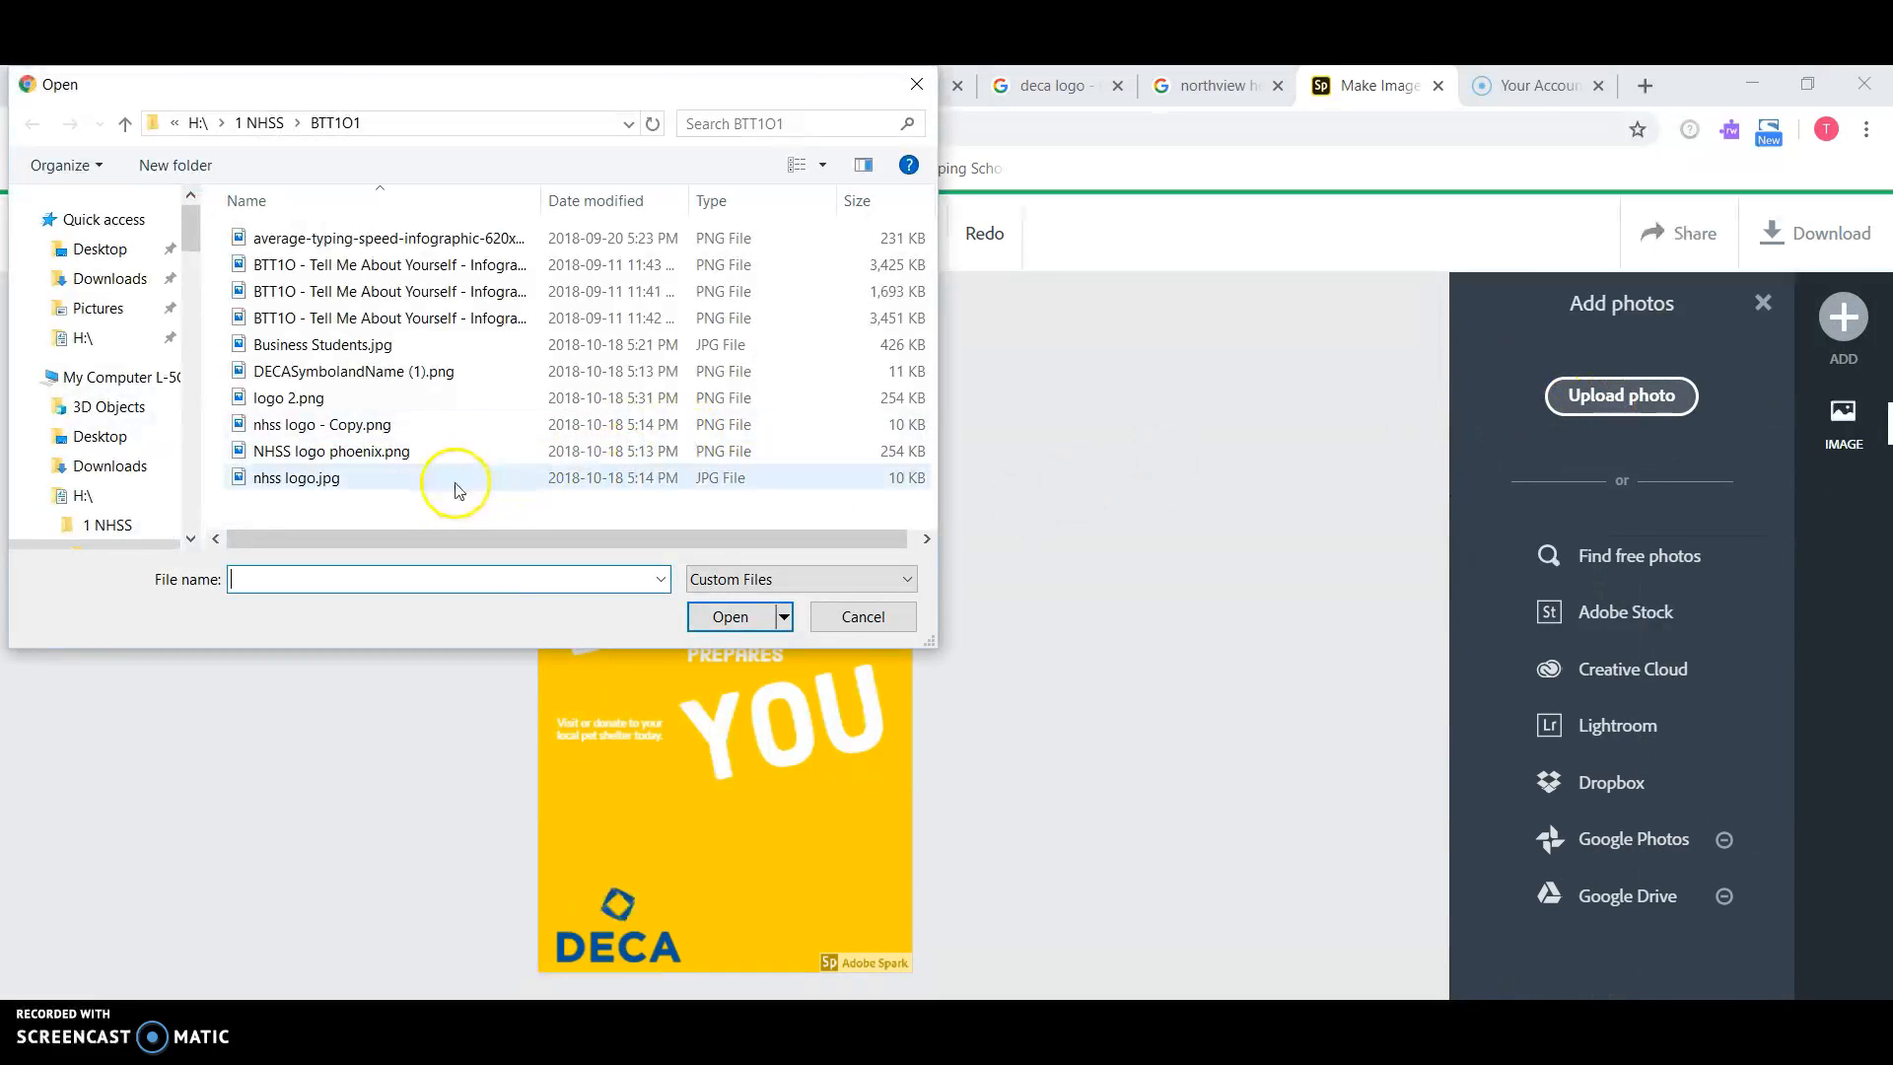
click(361, 396)
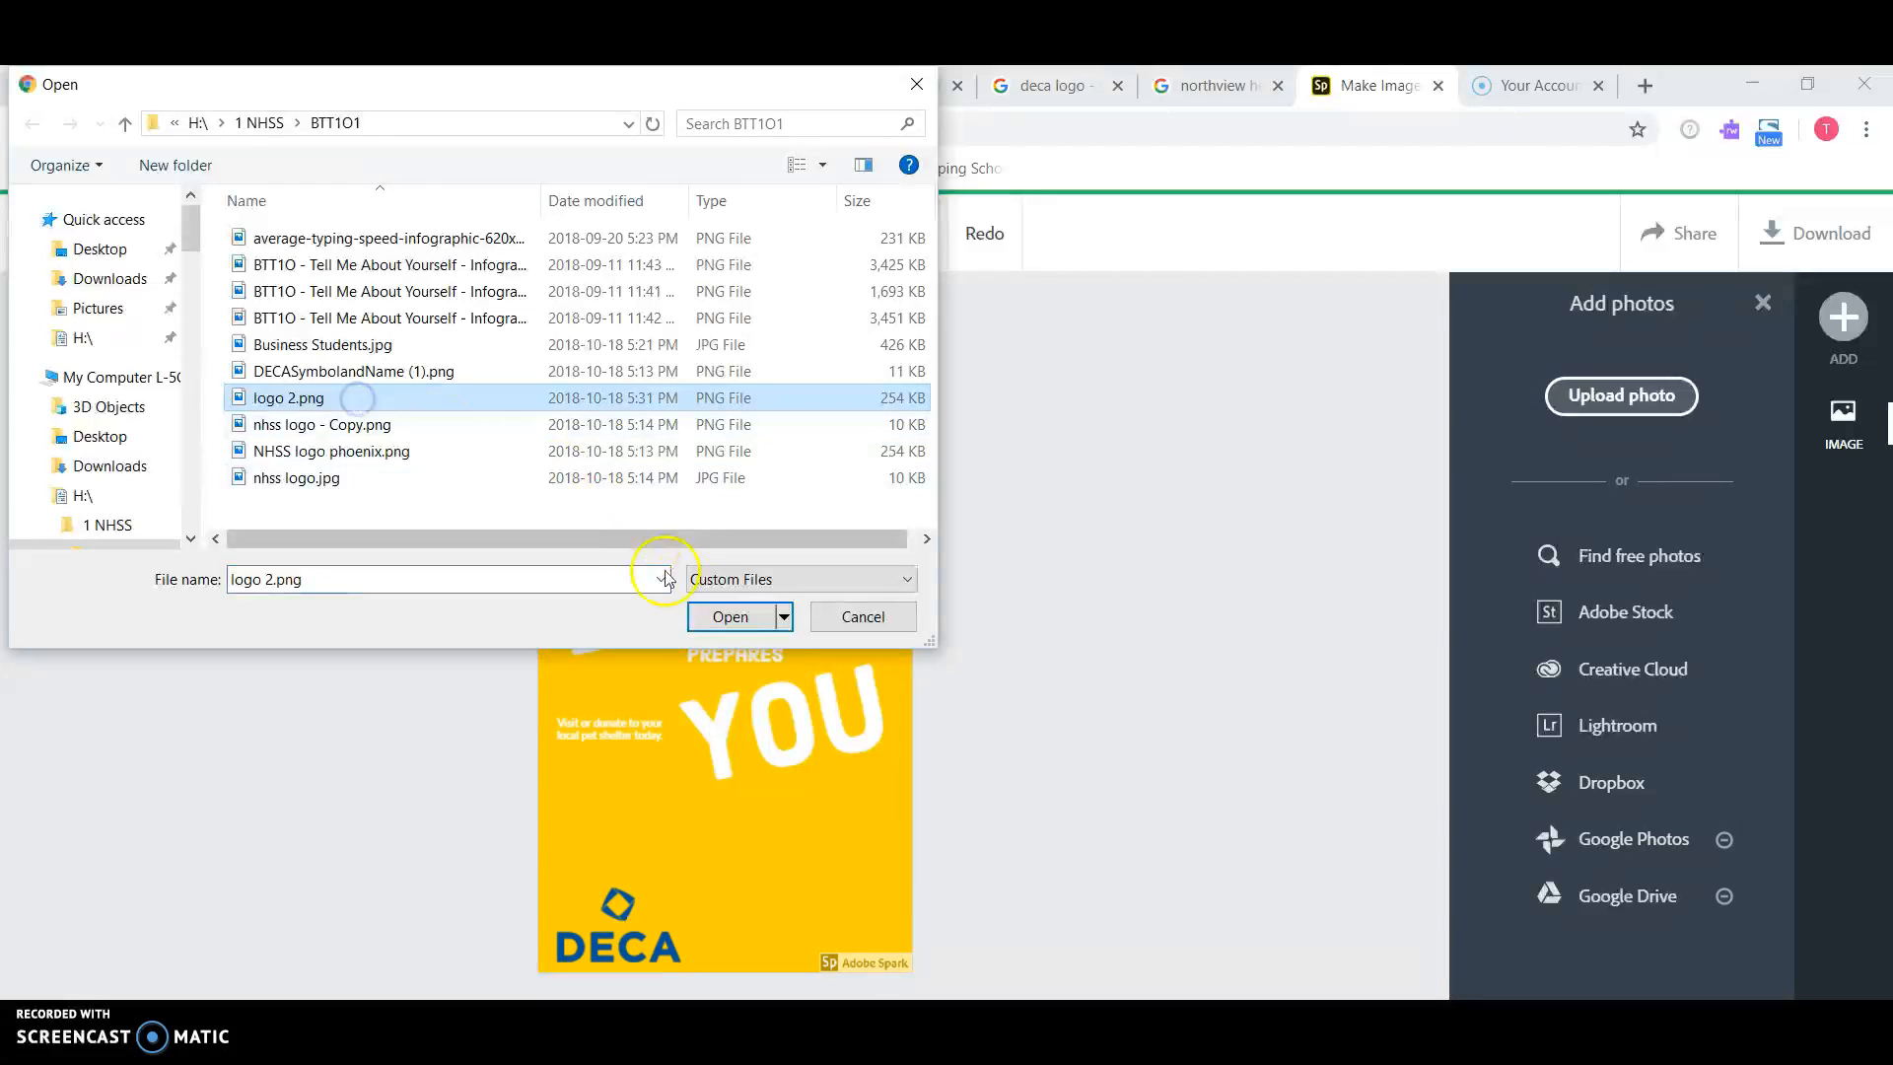
click(730, 618)
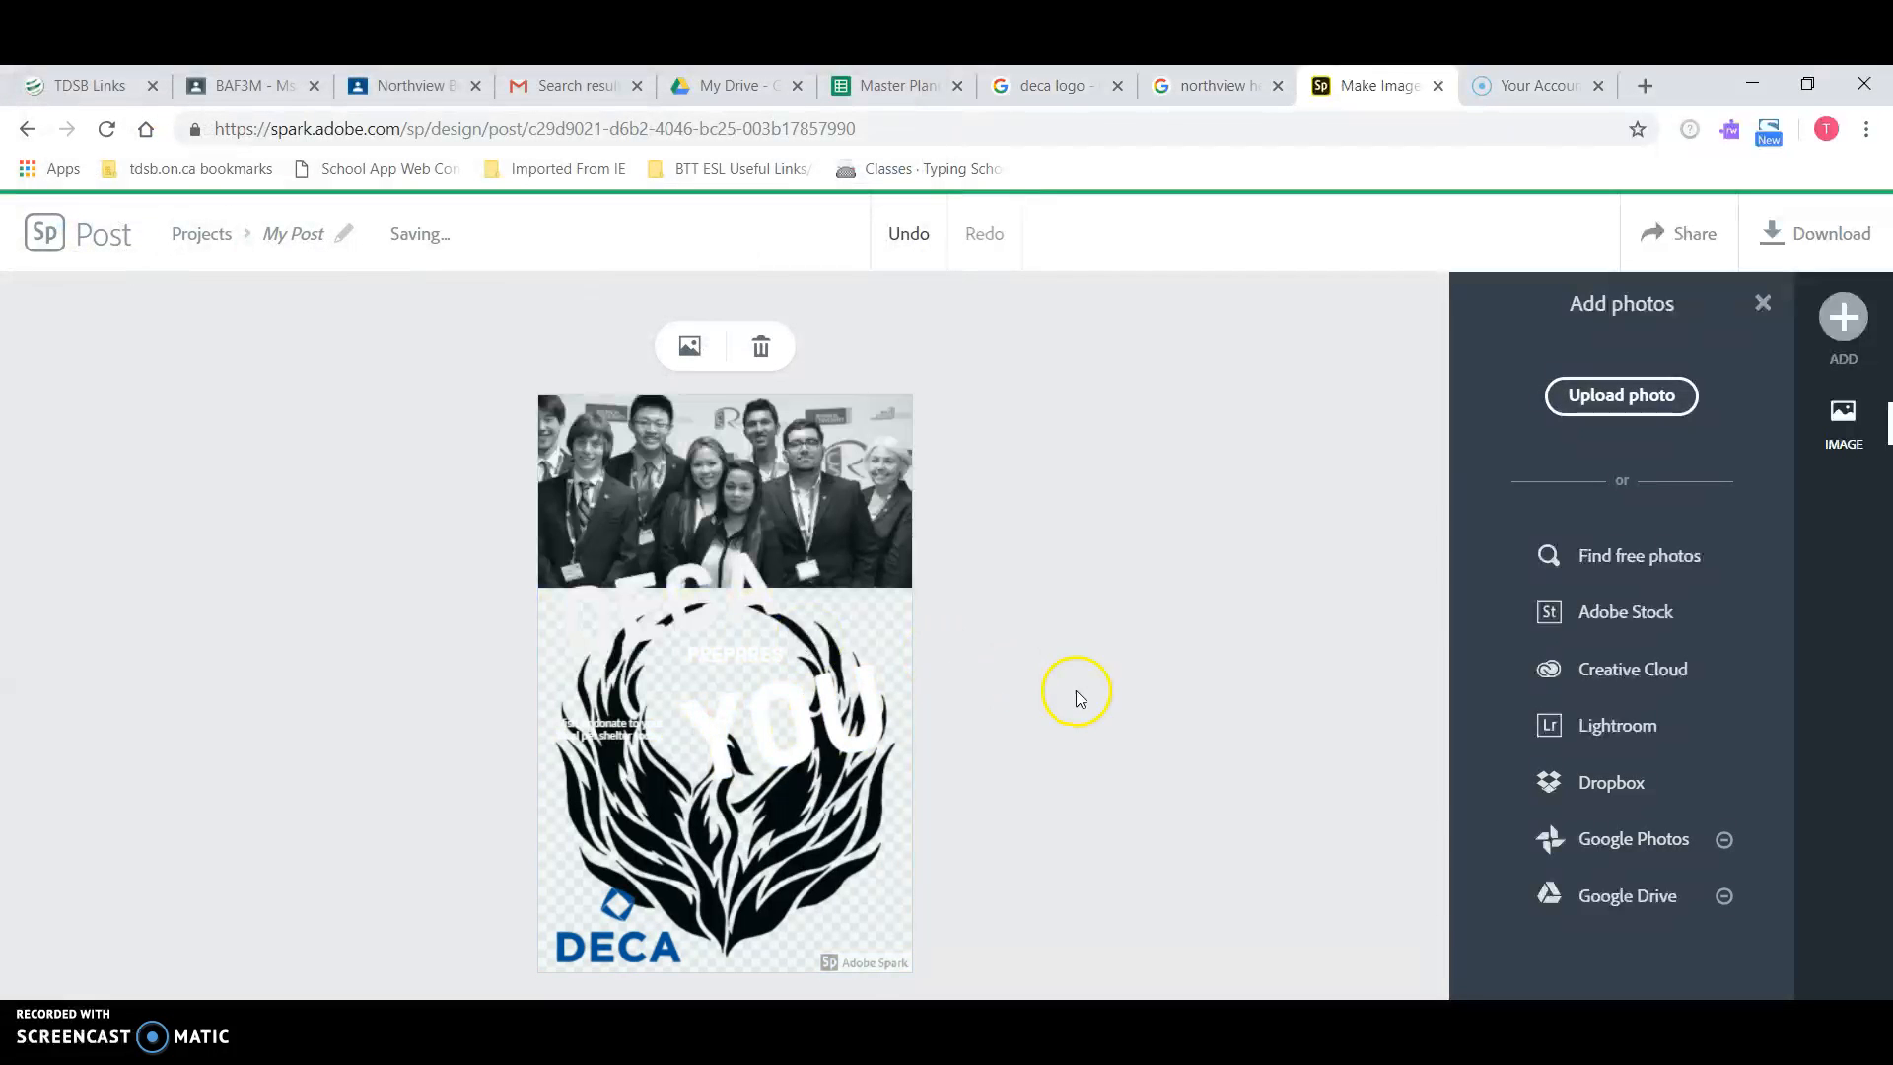
click(861, 616)
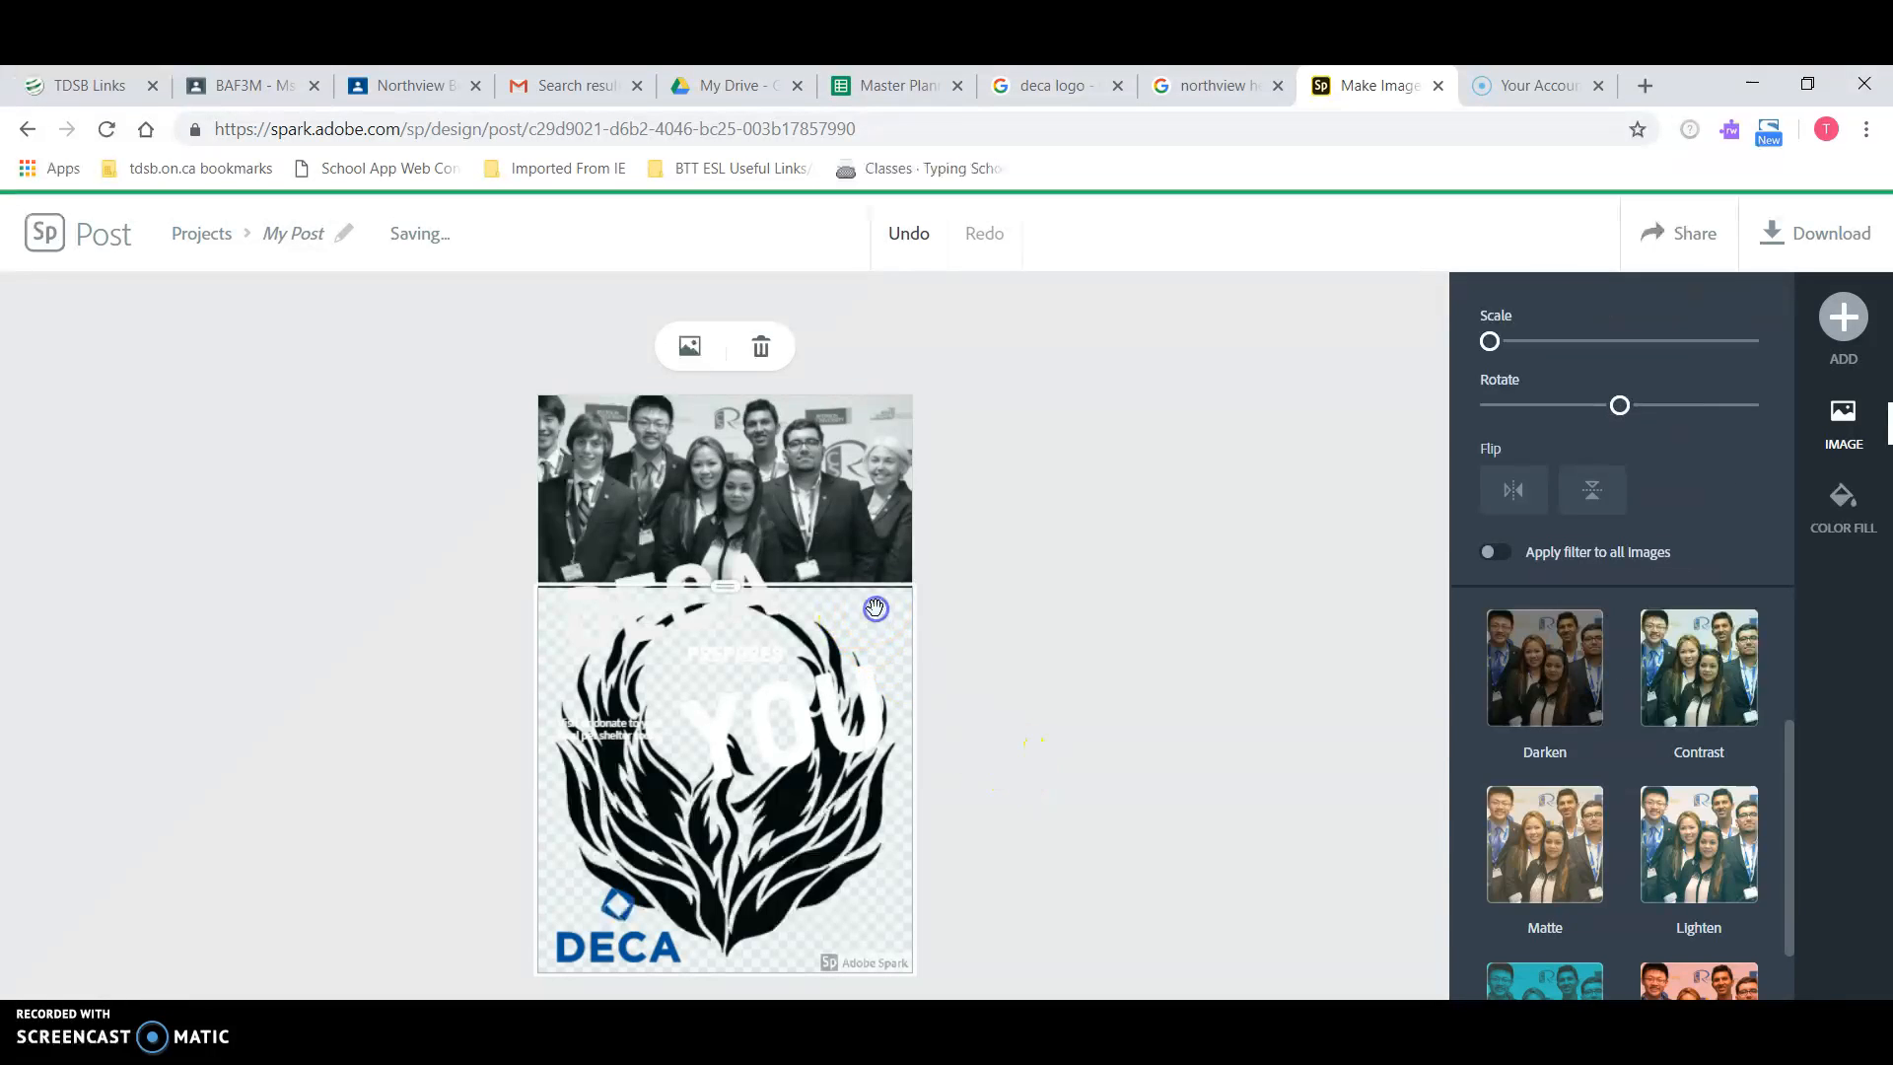
drag(722, 588, 824, 576)
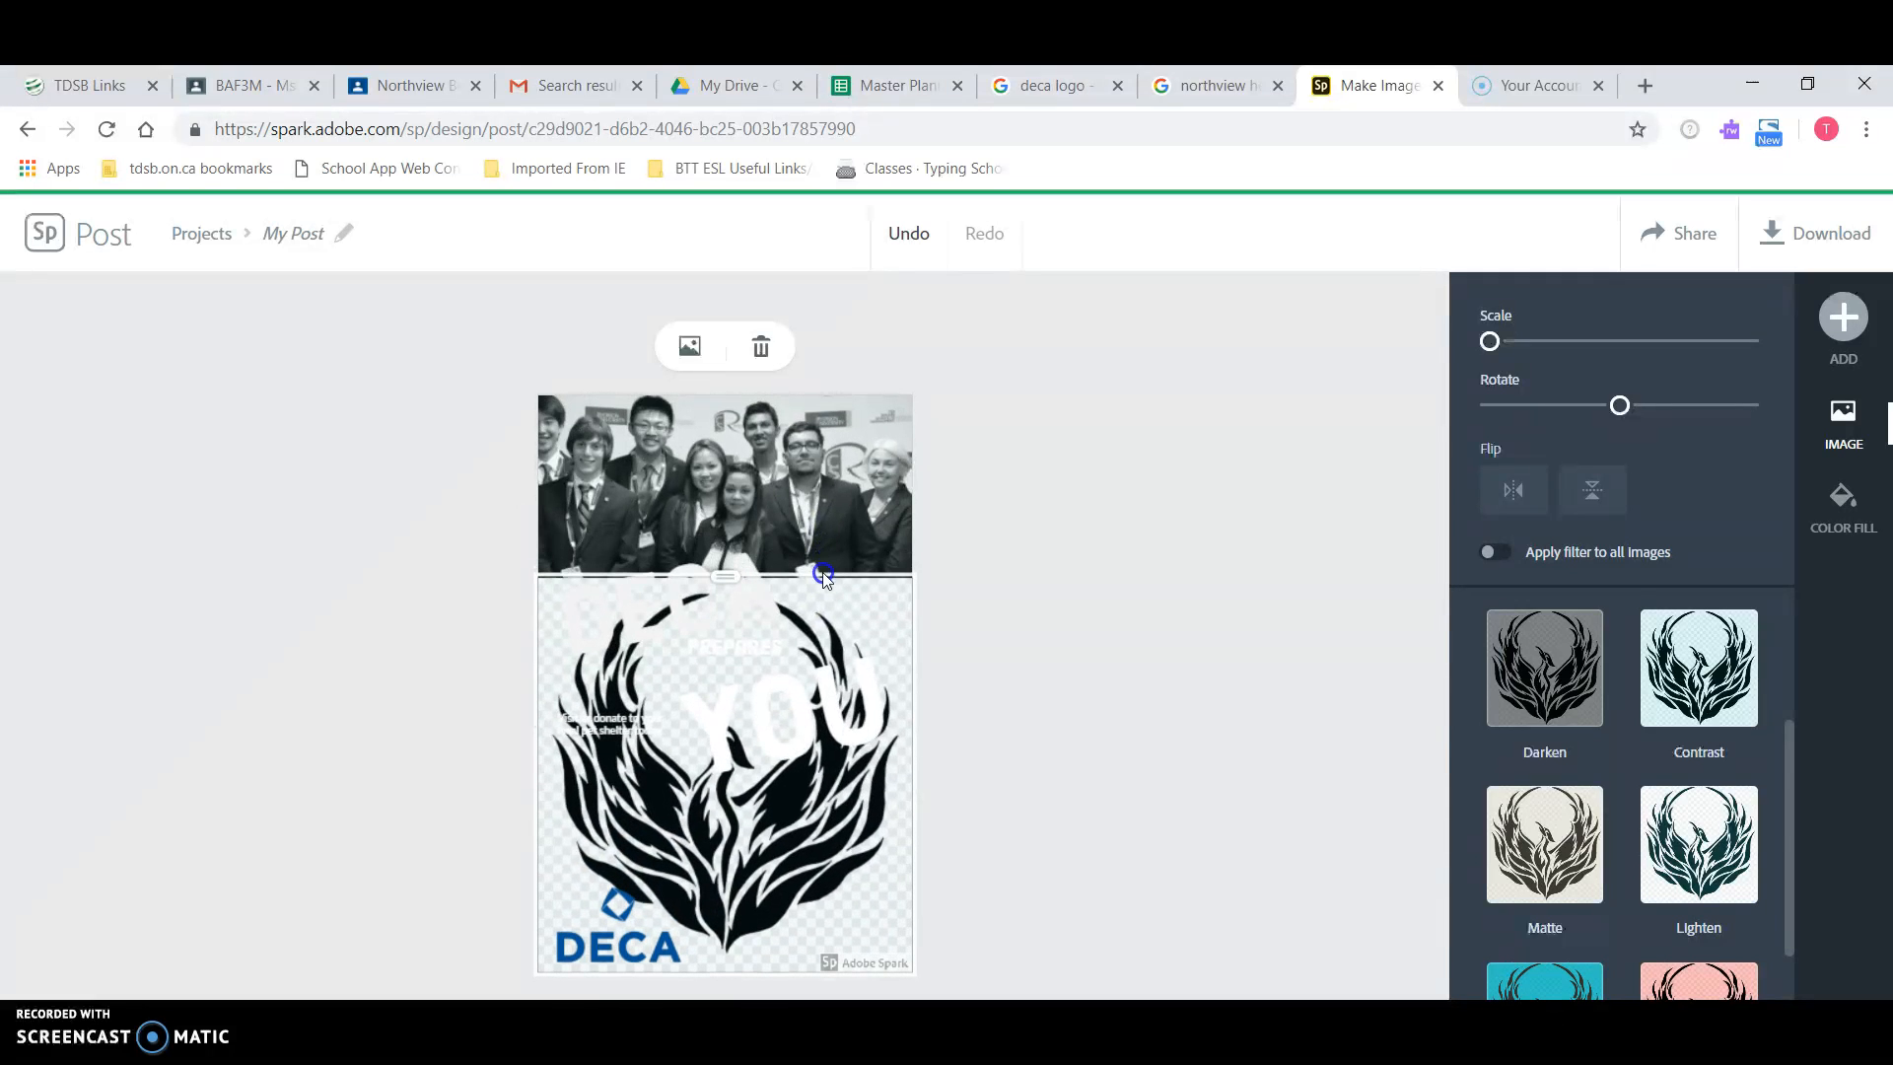
Step: Undo the phoenix logo, apply a different cell layout, and move the DECA logo to the photo's lower right
click(909, 234)
click(911, 237)
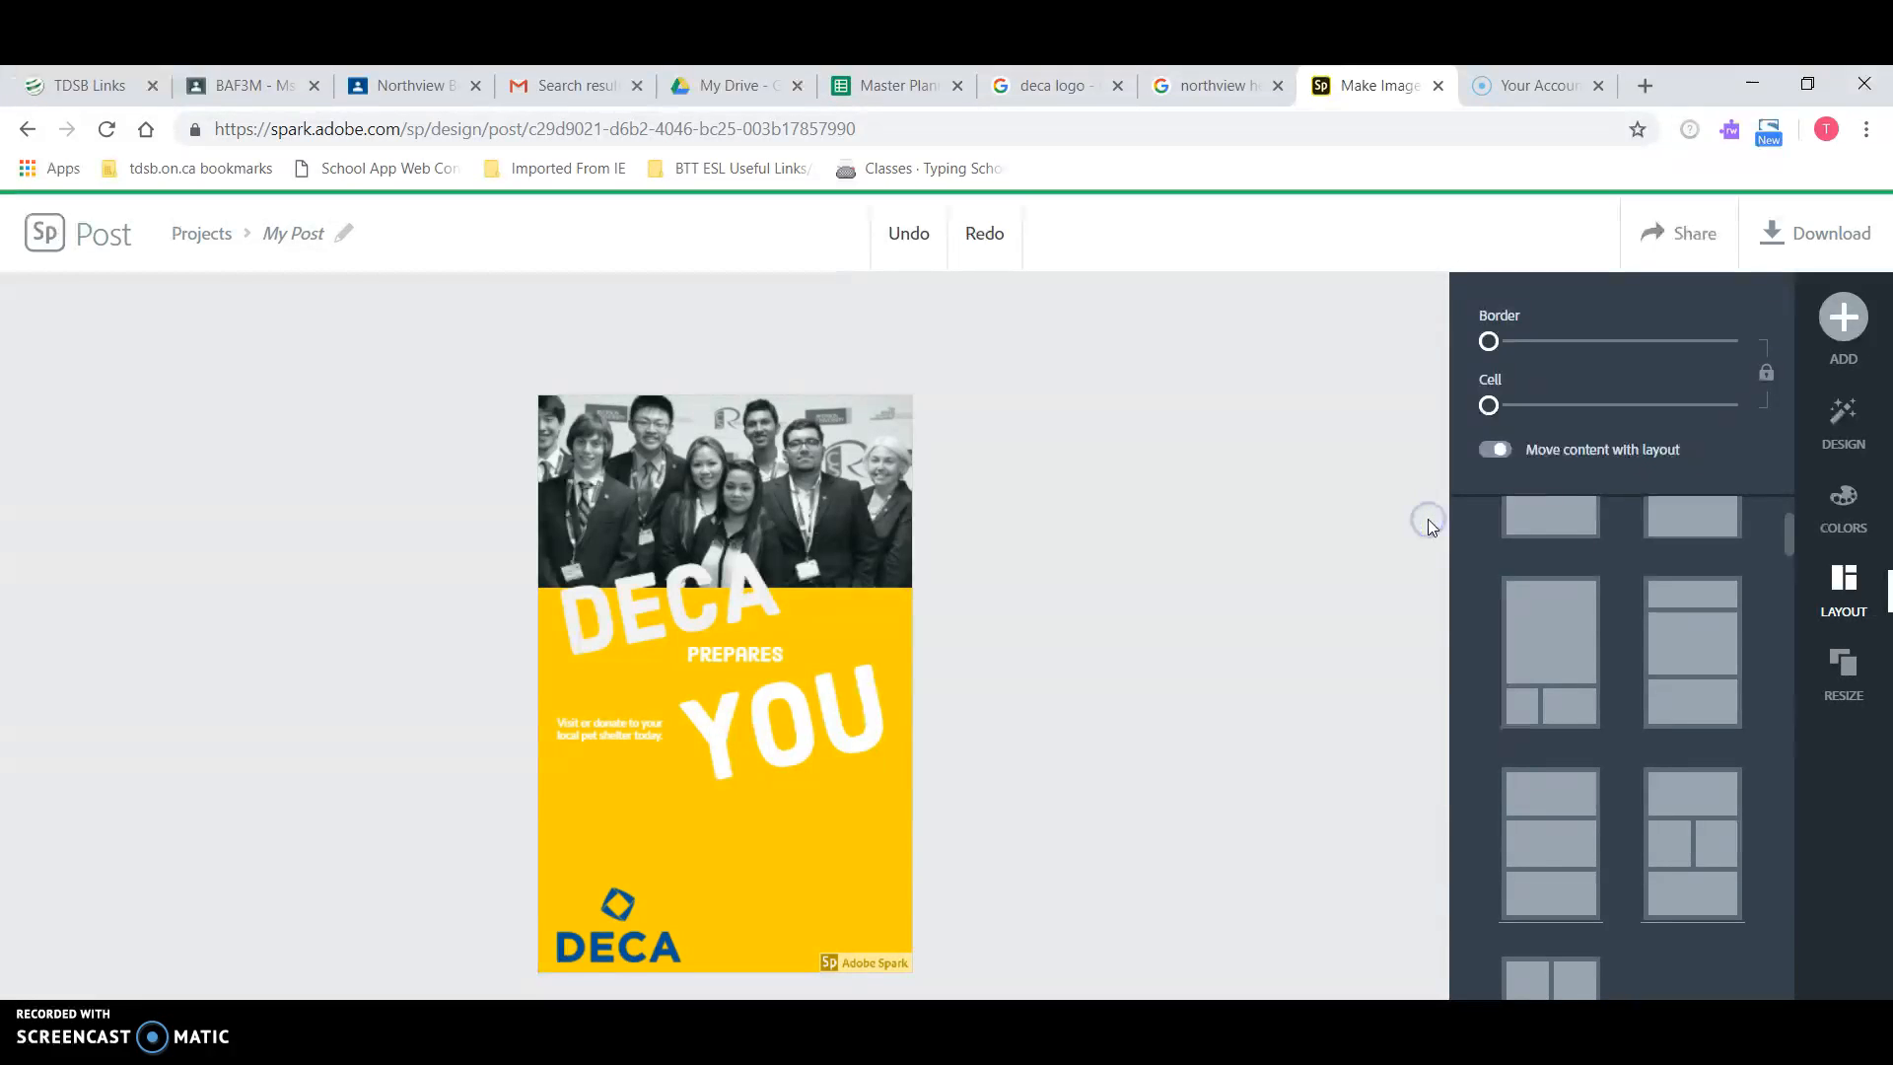
click(1714, 816)
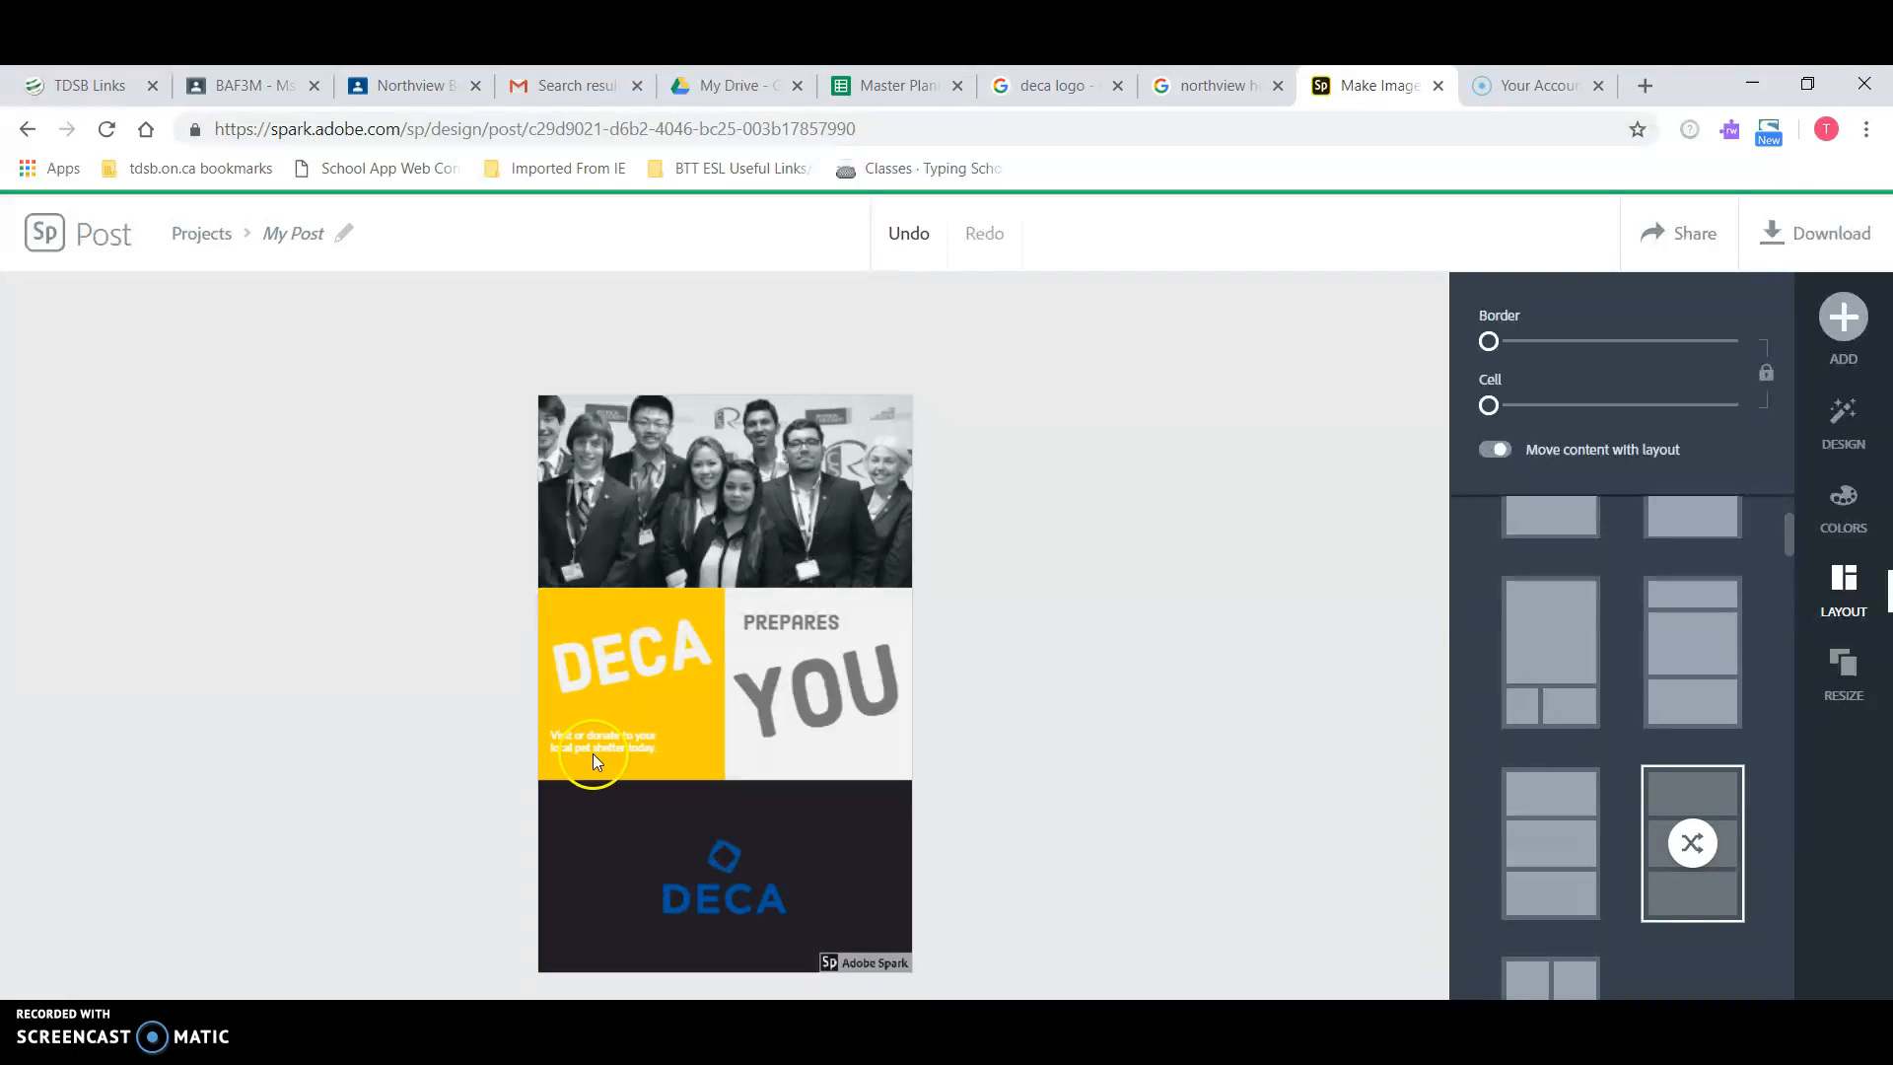
drag(714, 871, 1029, 727)
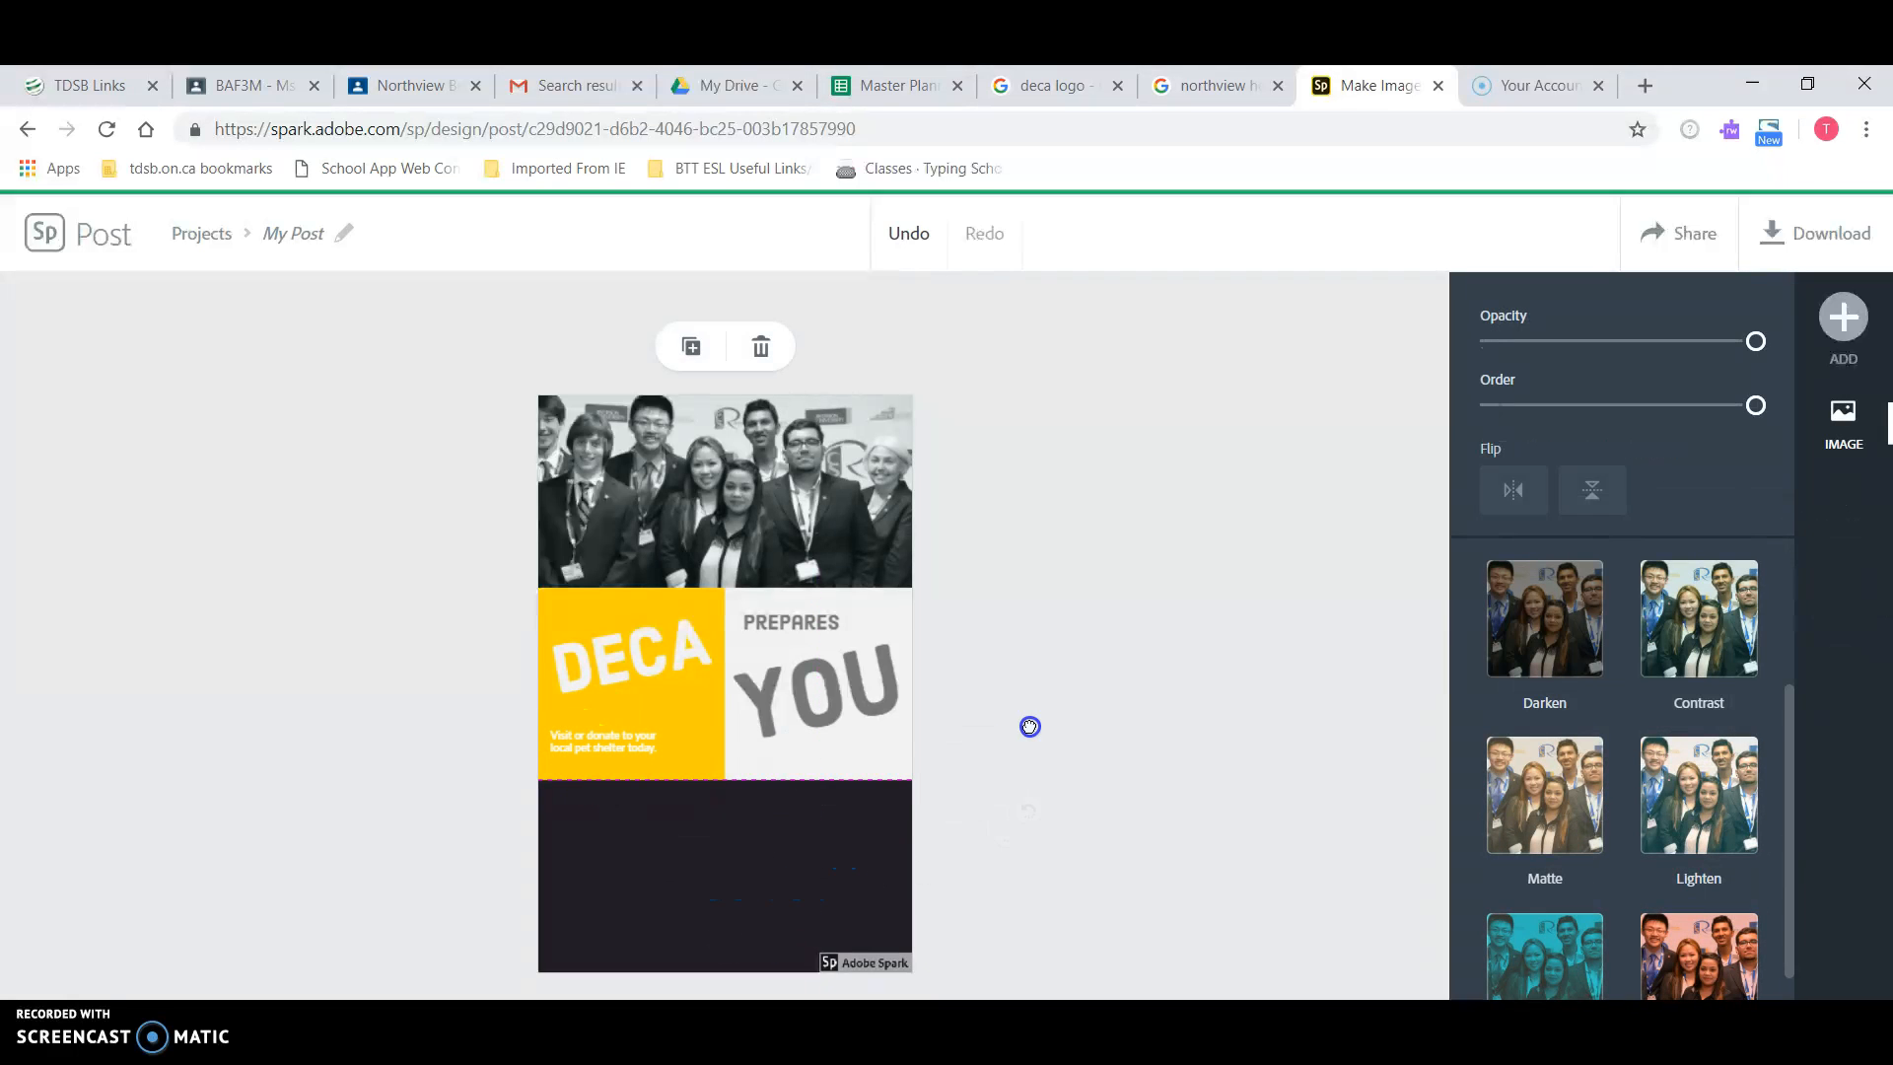
drag(873, 759, 866, 568)
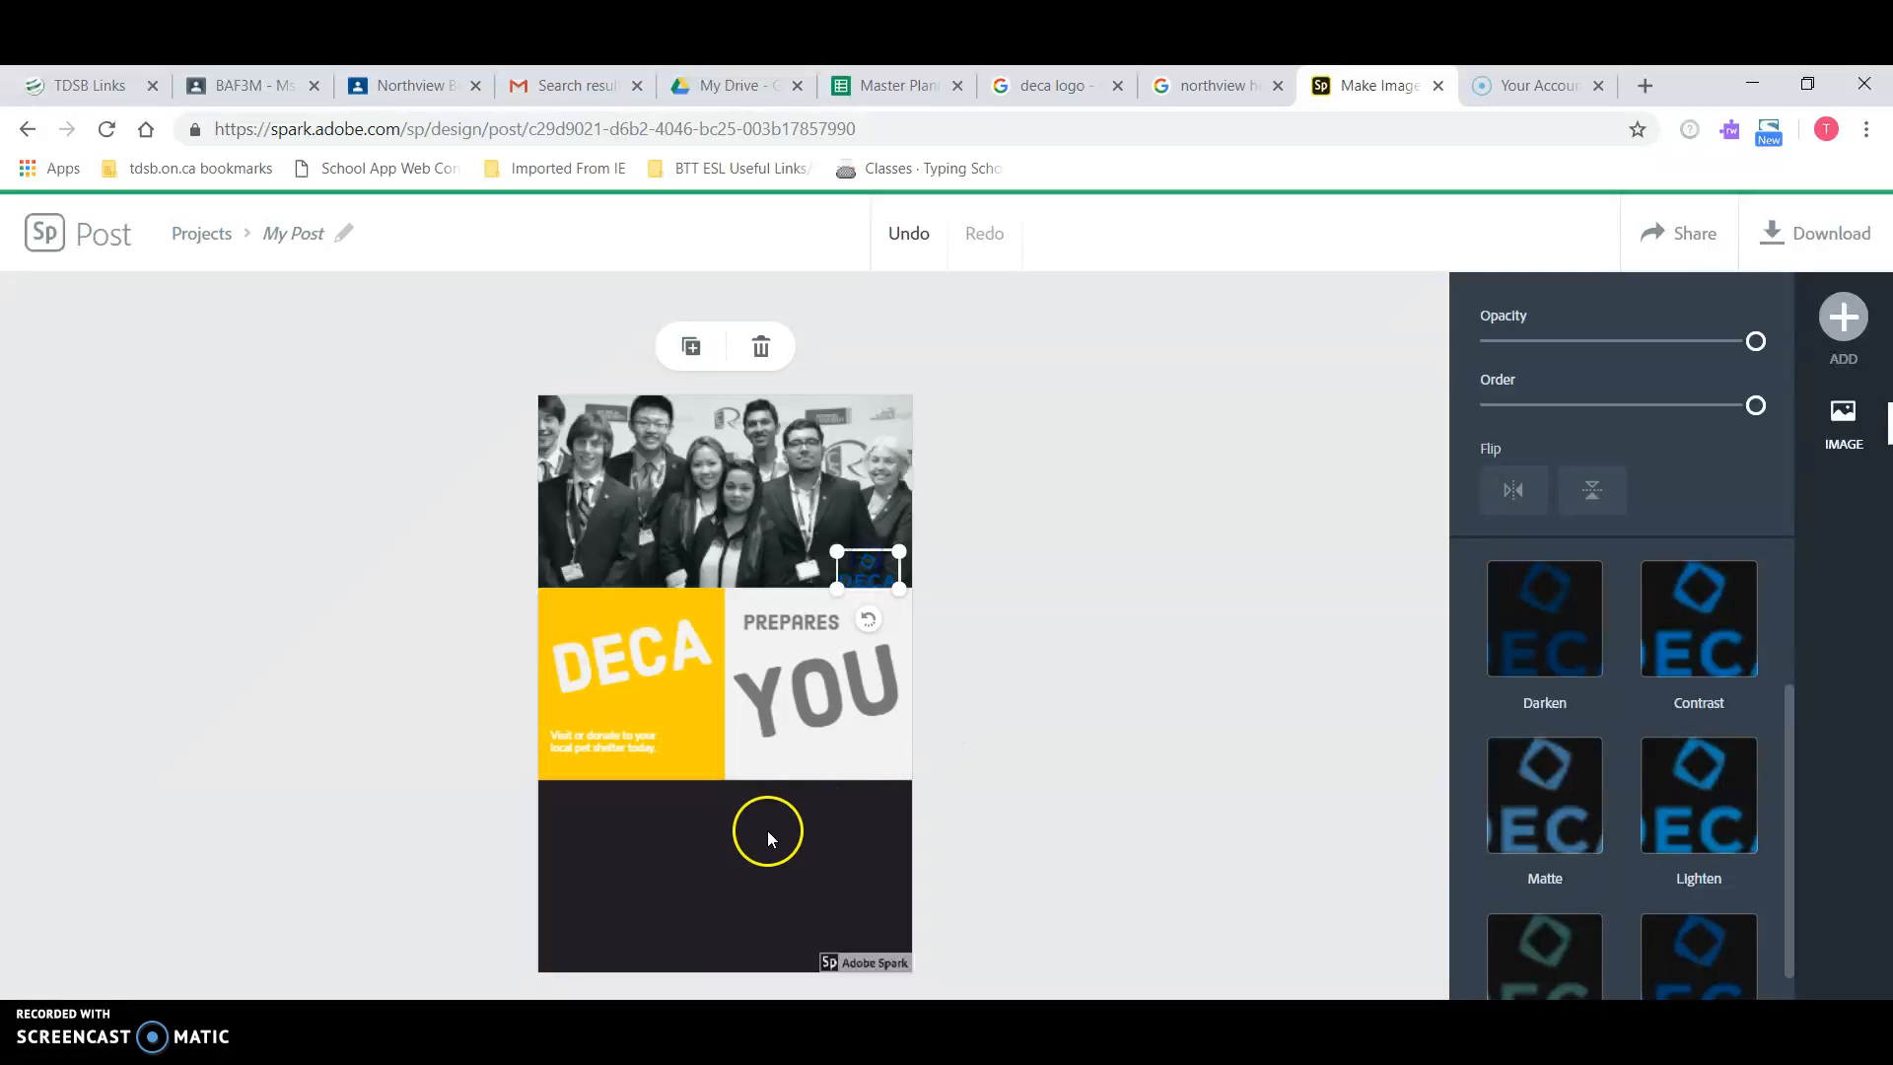
Step: Shuffle the layout until the photo is on top and PREPARES YOU sits in the bottom cell
click(744, 845)
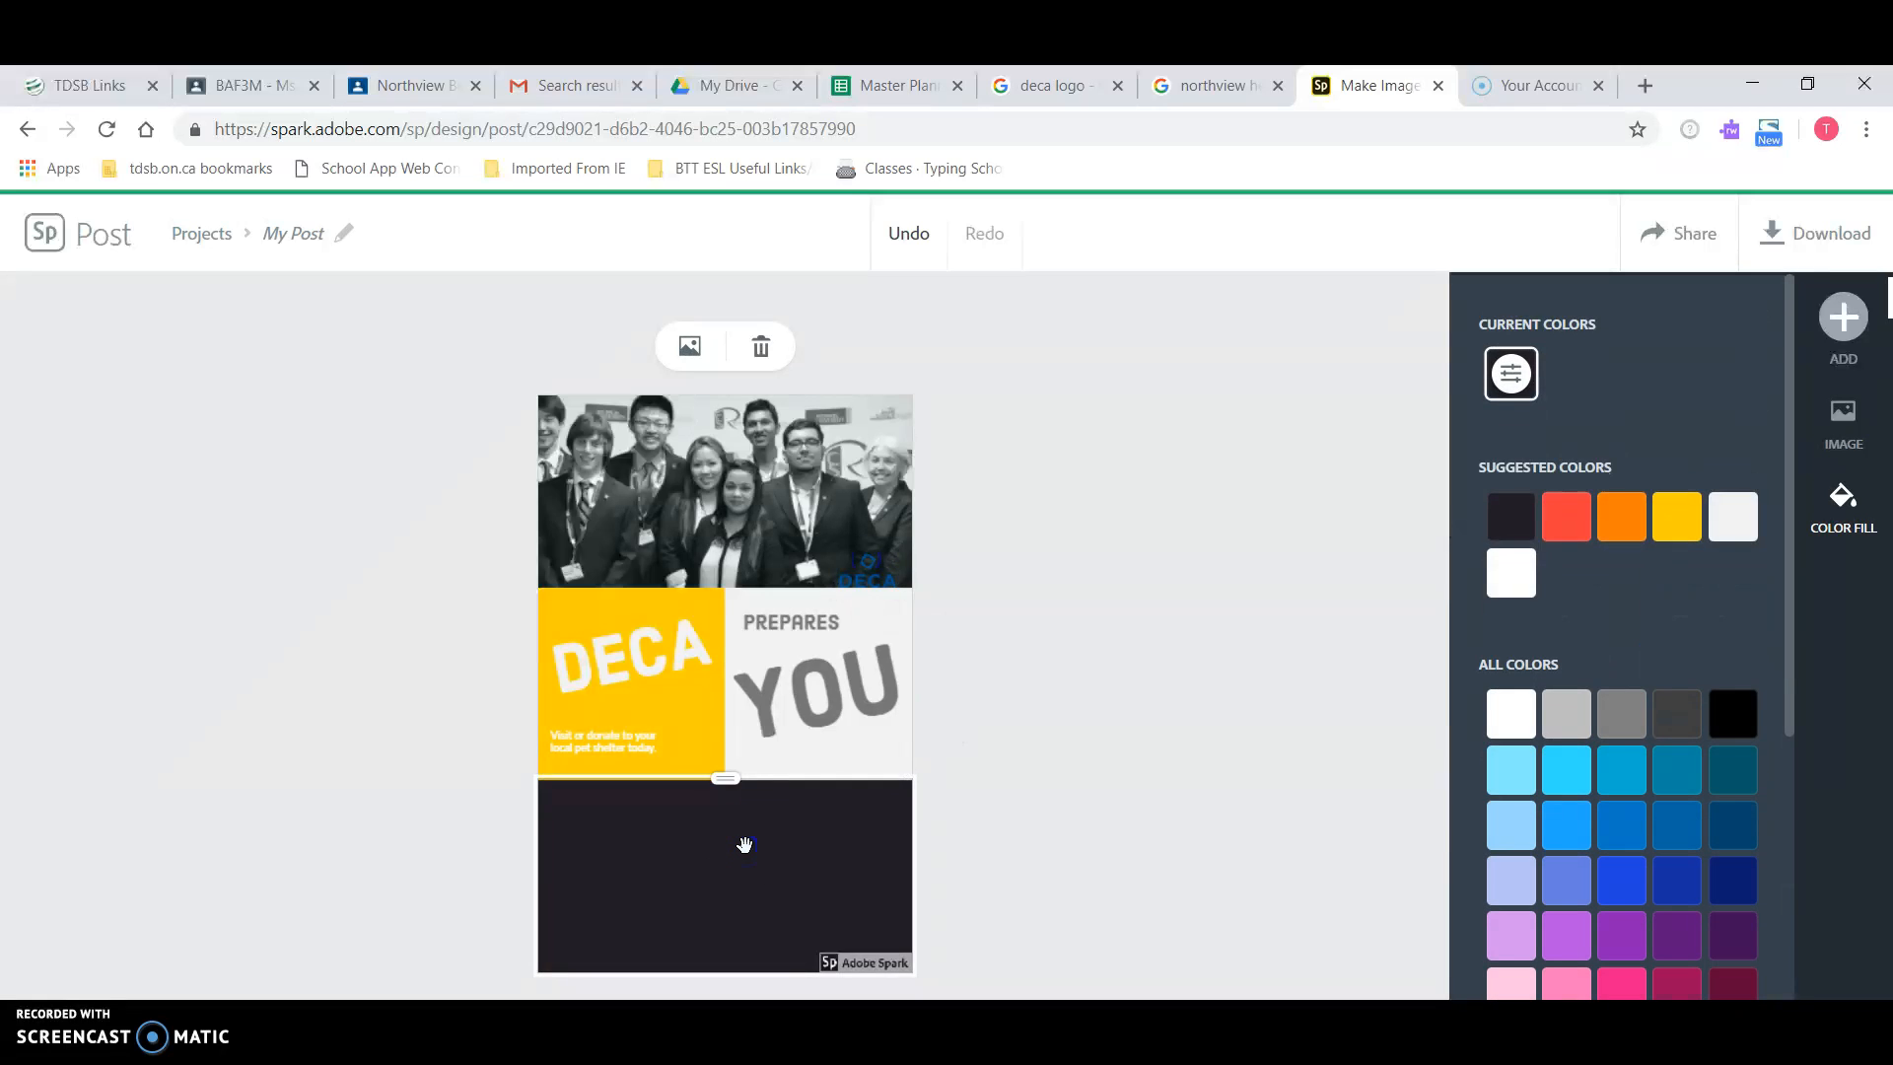
click(1843, 314)
click(959, 655)
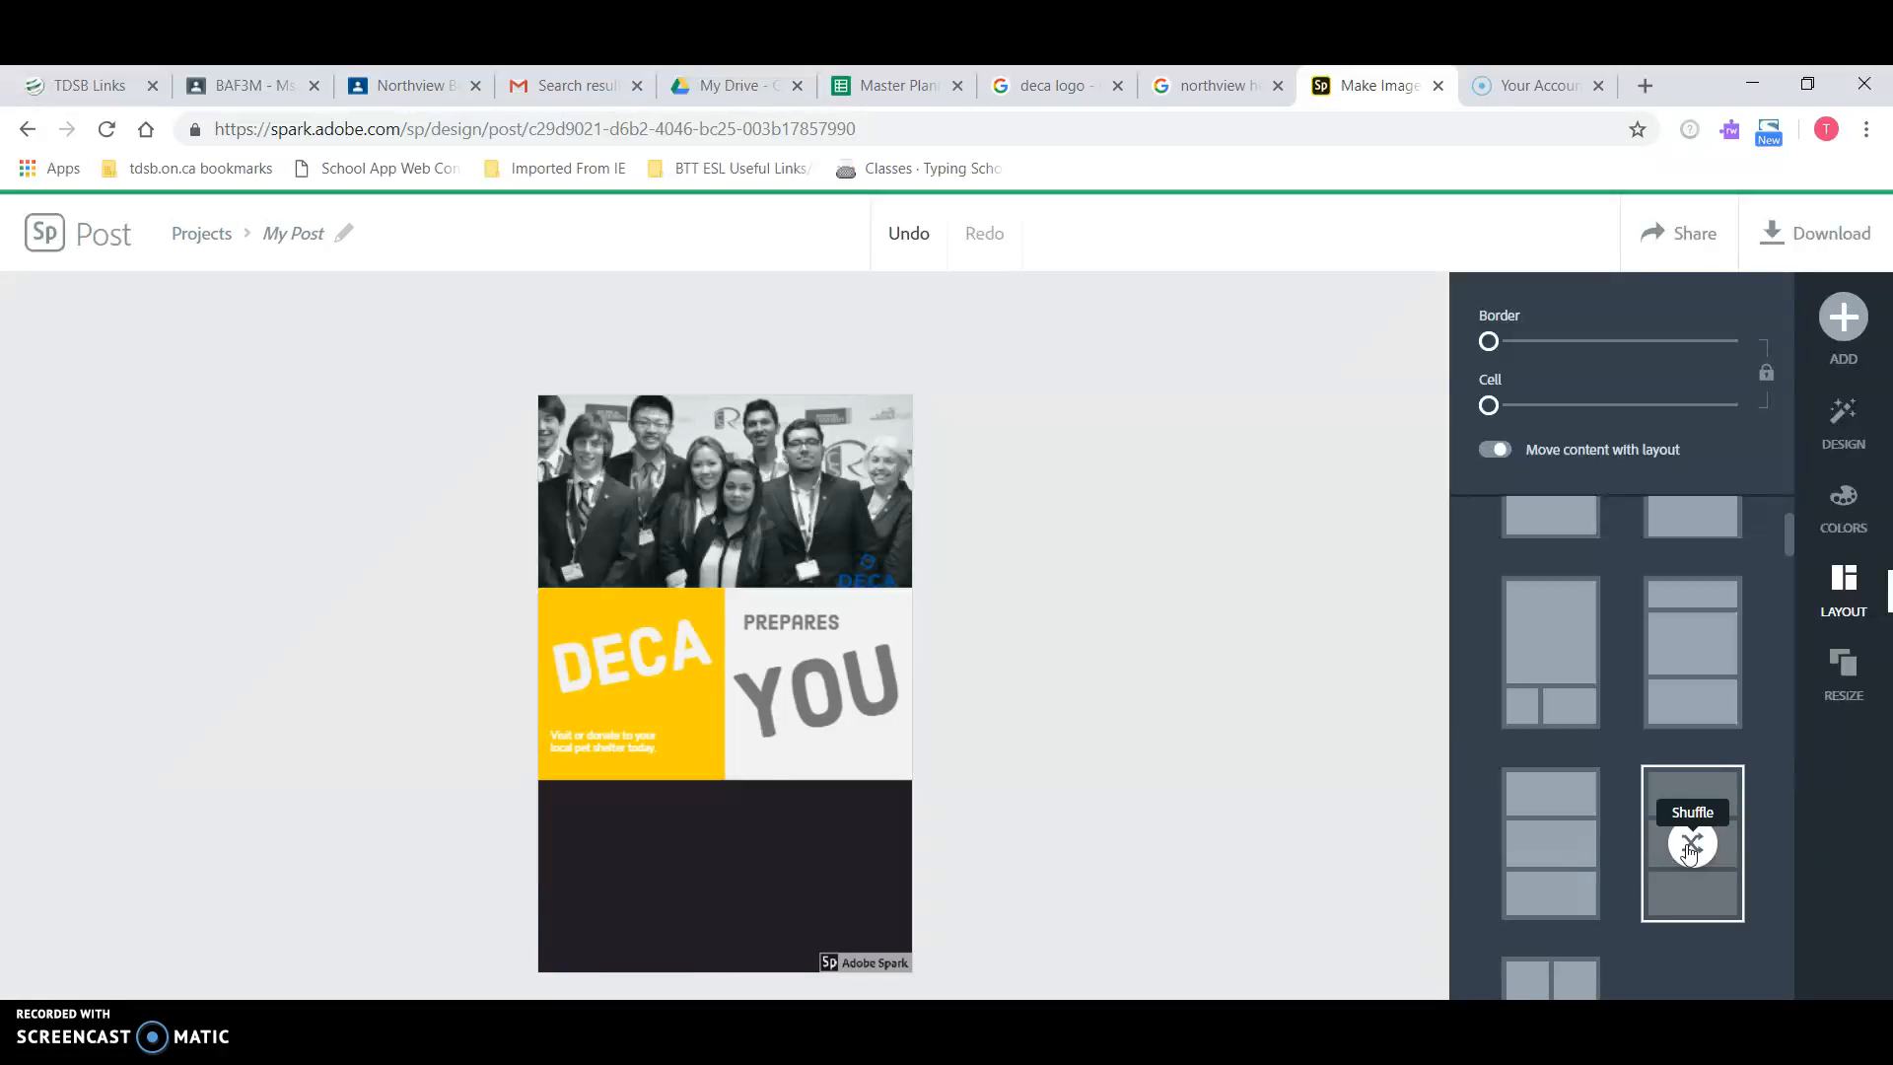
click(1689, 846)
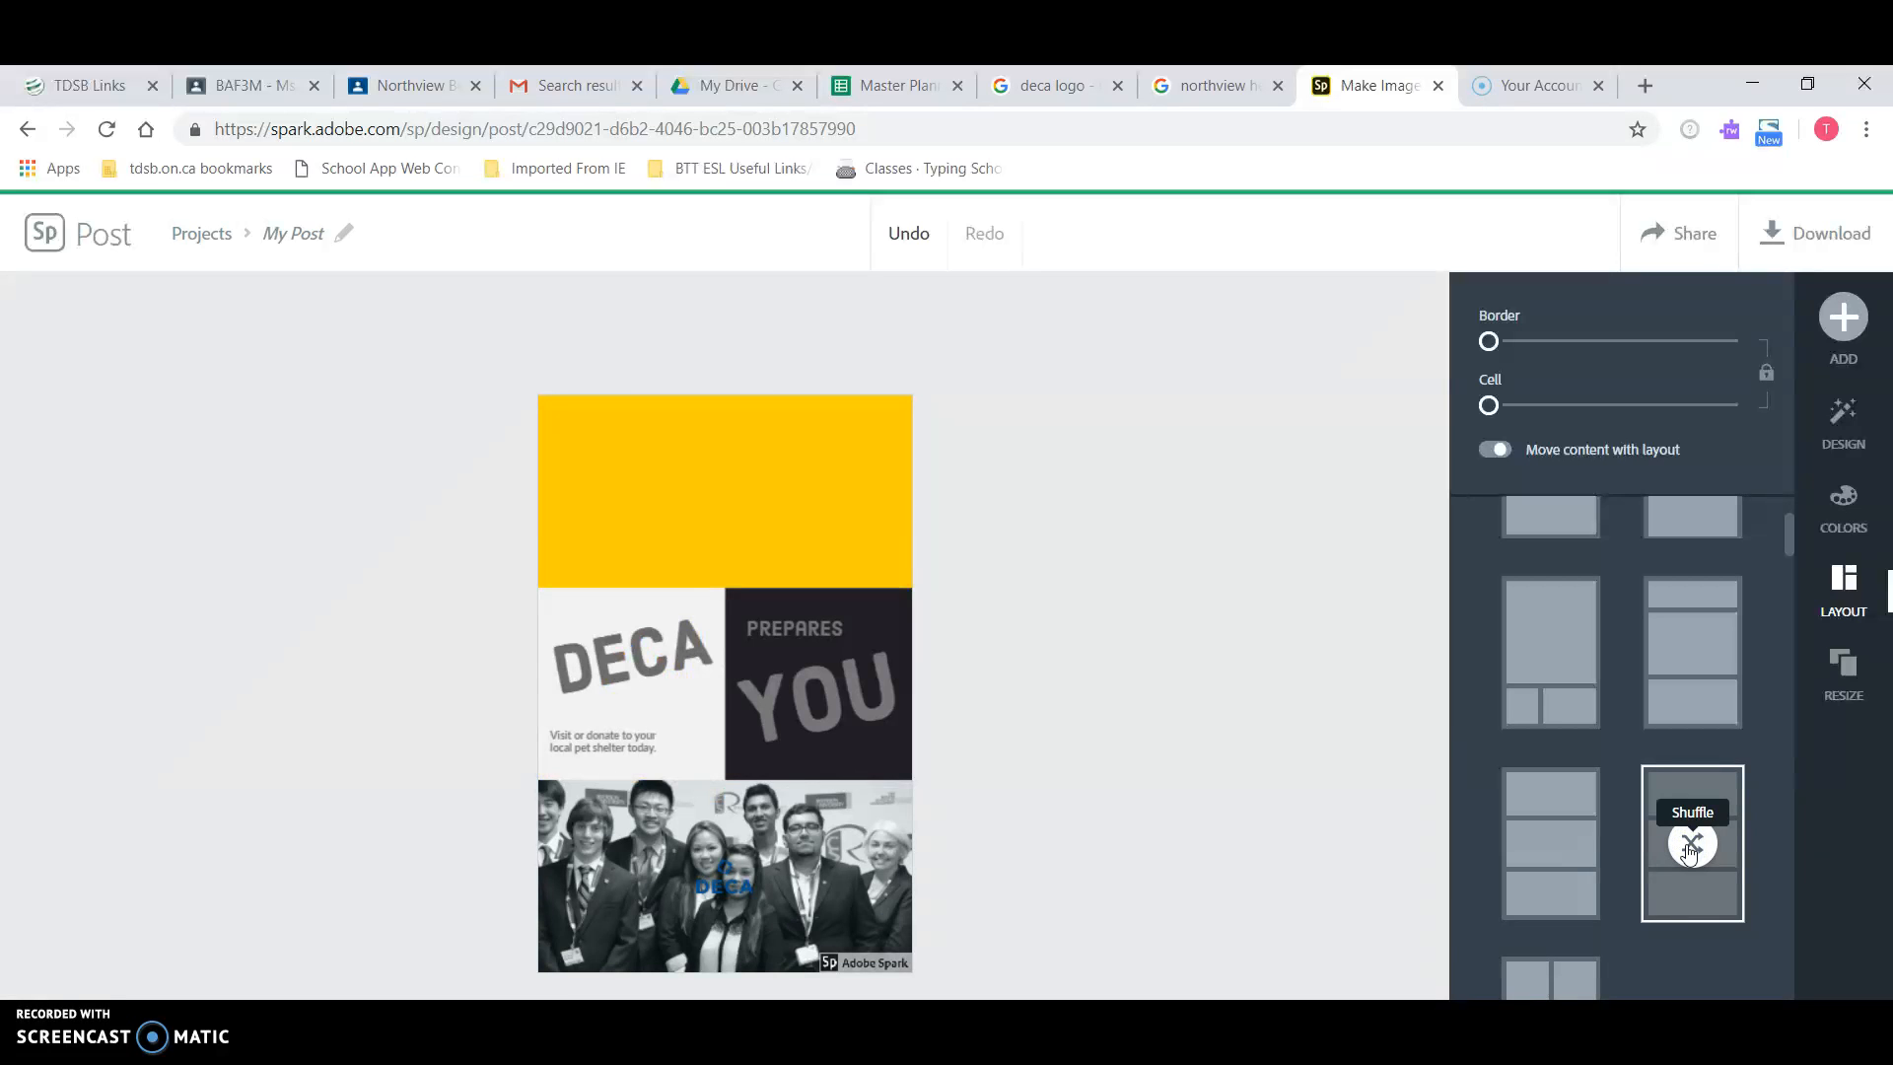
click(1689, 846)
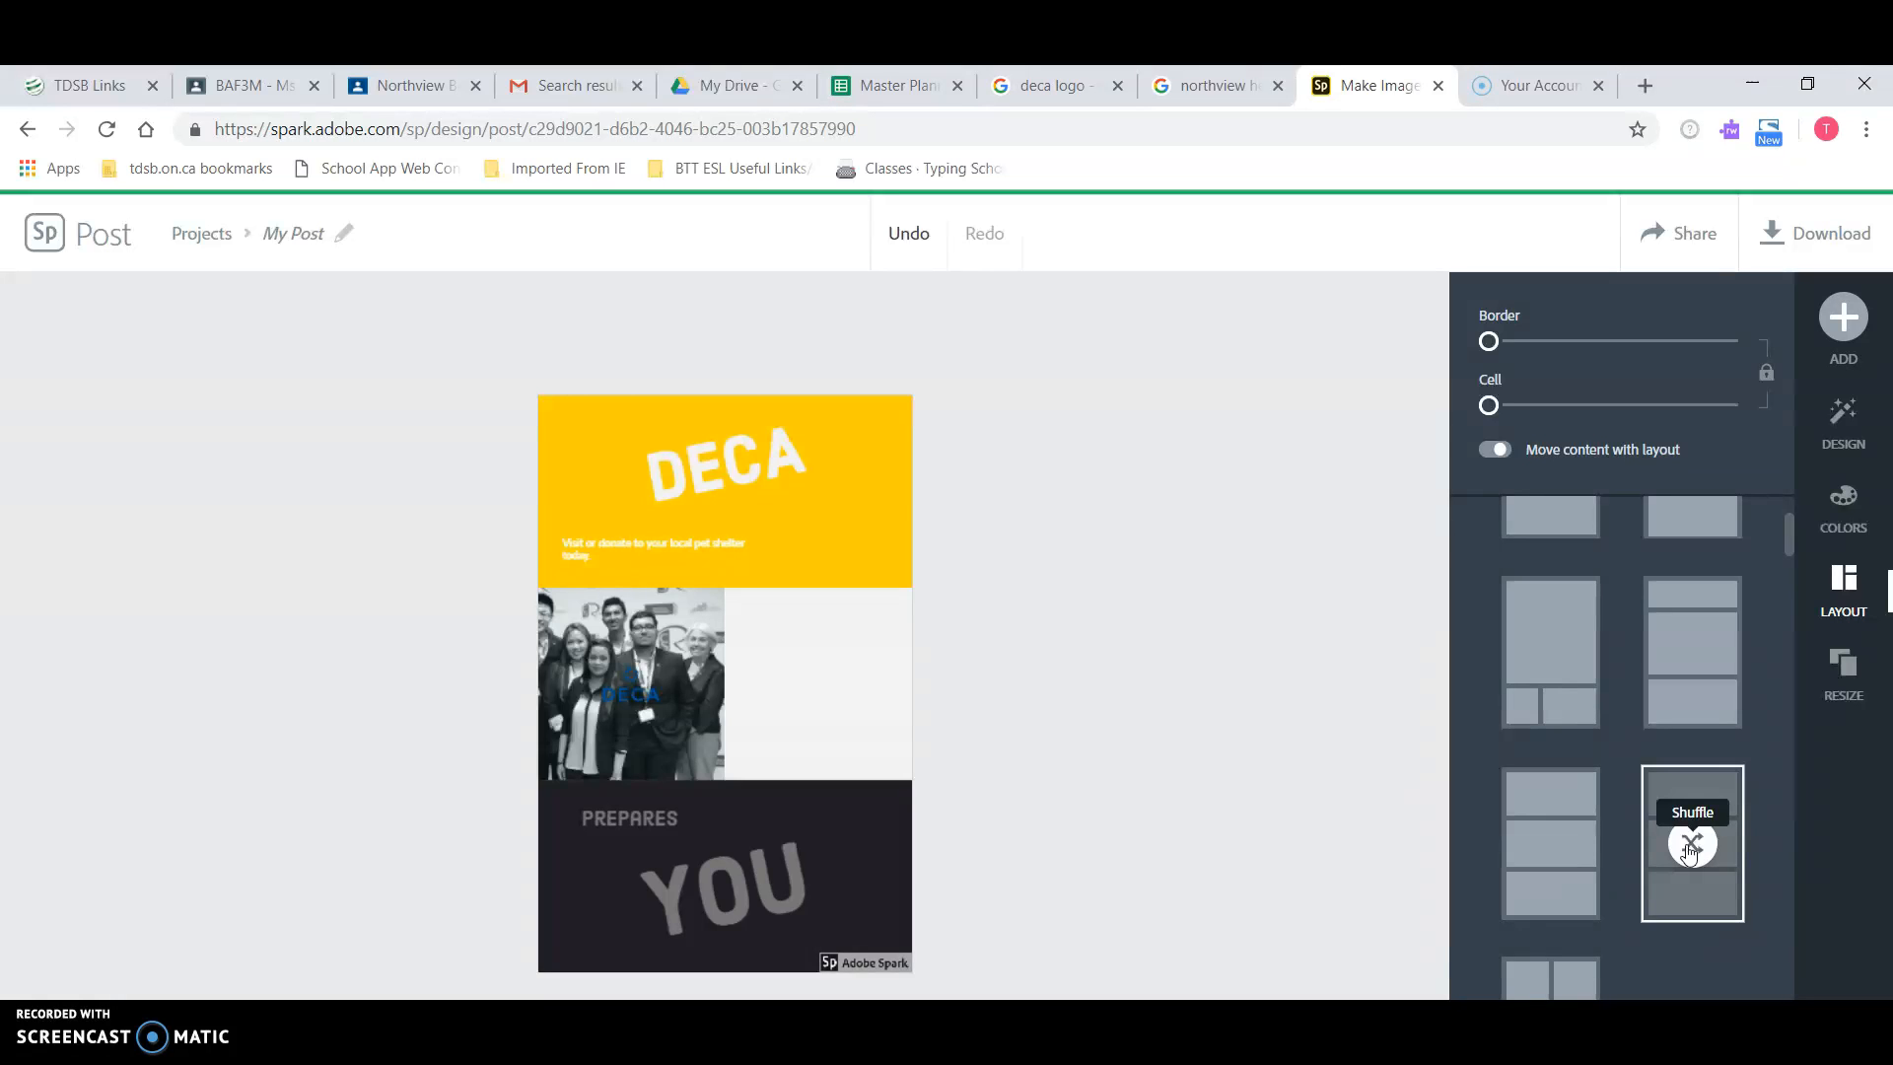
click(1689, 846)
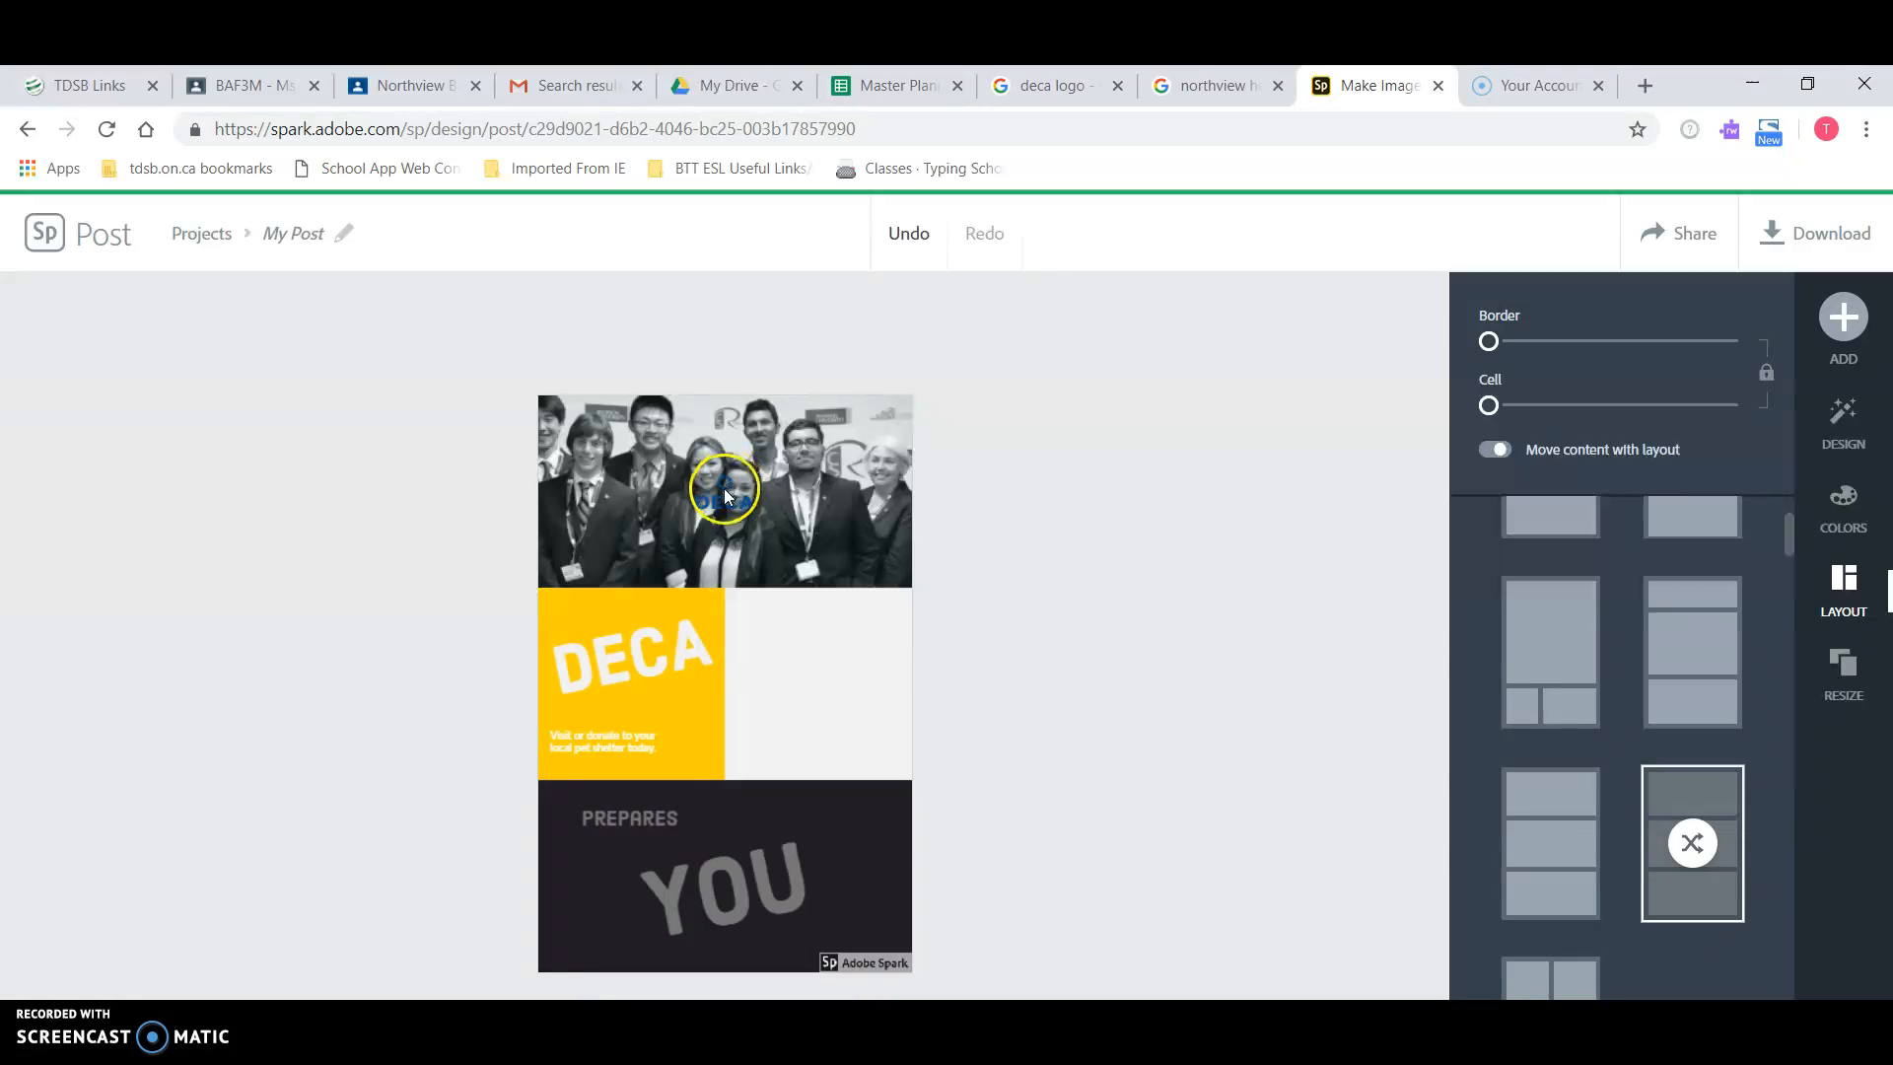
Step: Upload logo 2.png into the empty cell beside DECA, then undo it
click(834, 698)
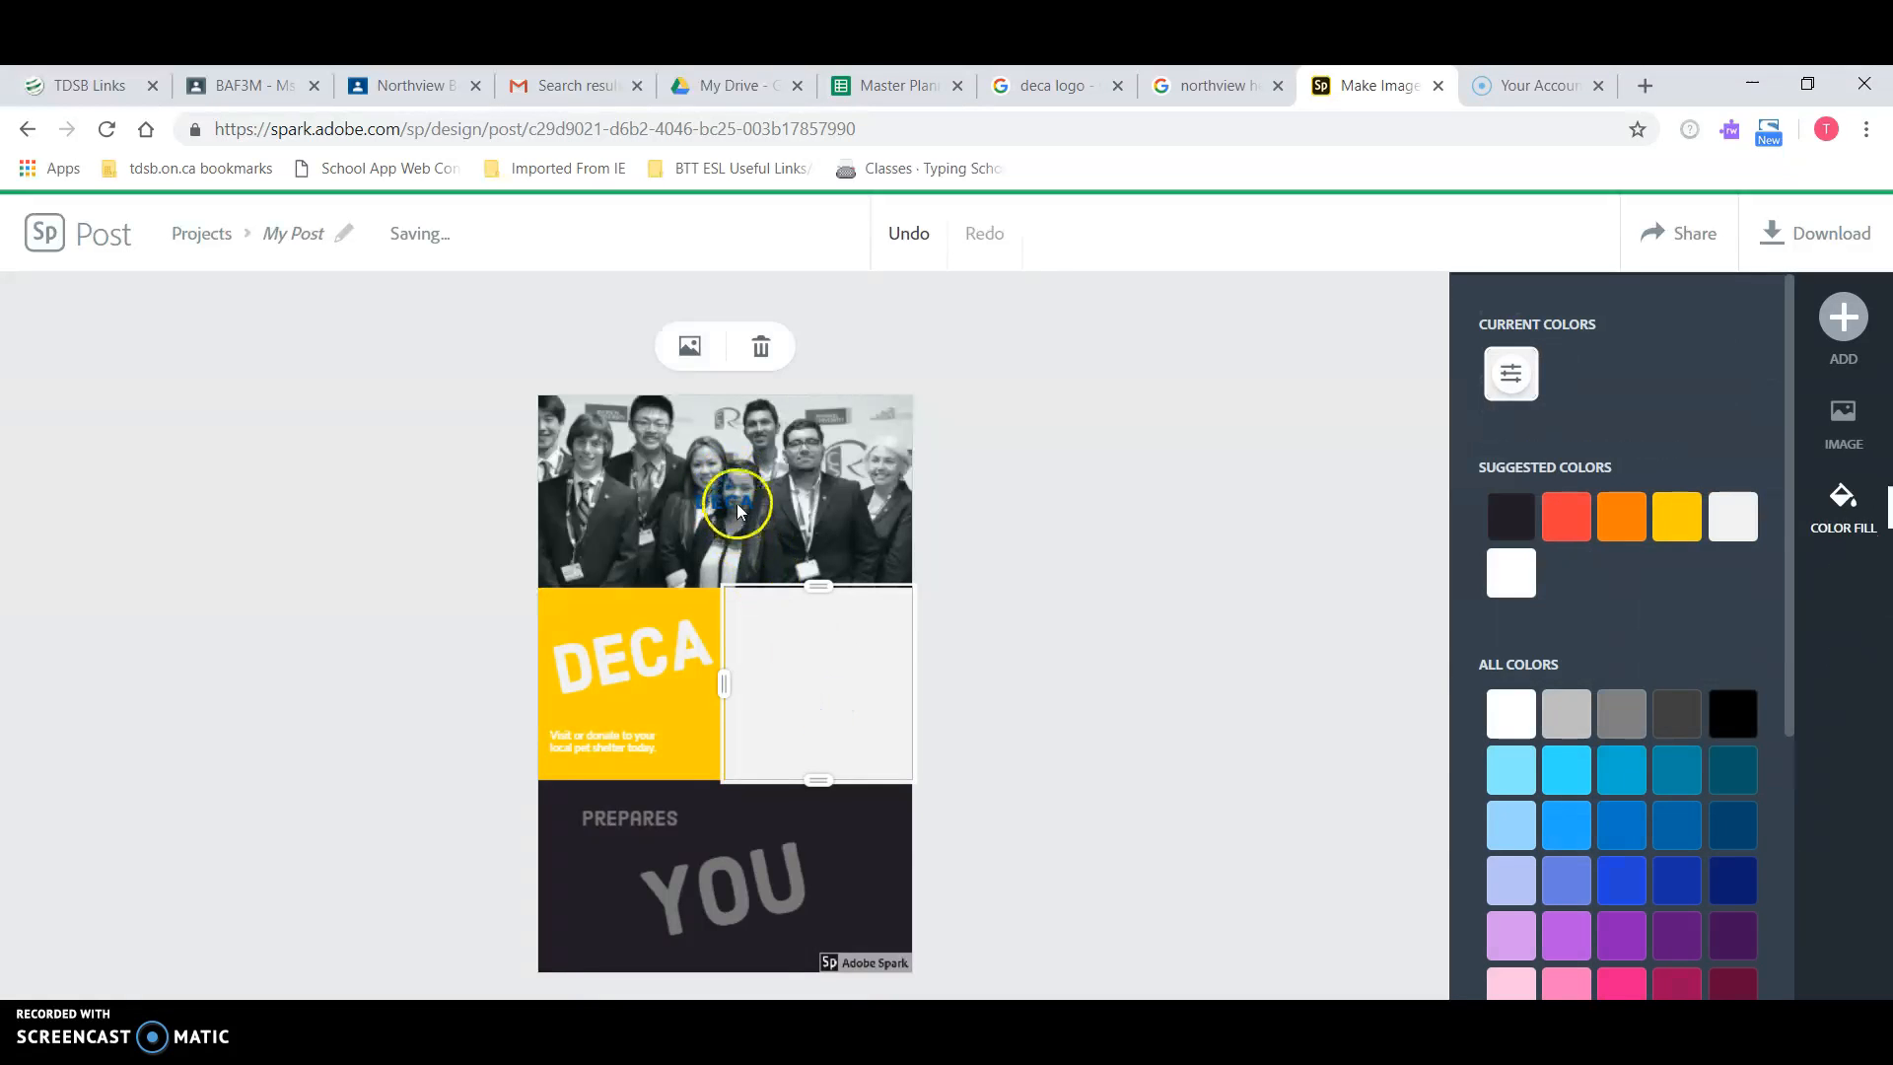
click(1850, 323)
click(1574, 333)
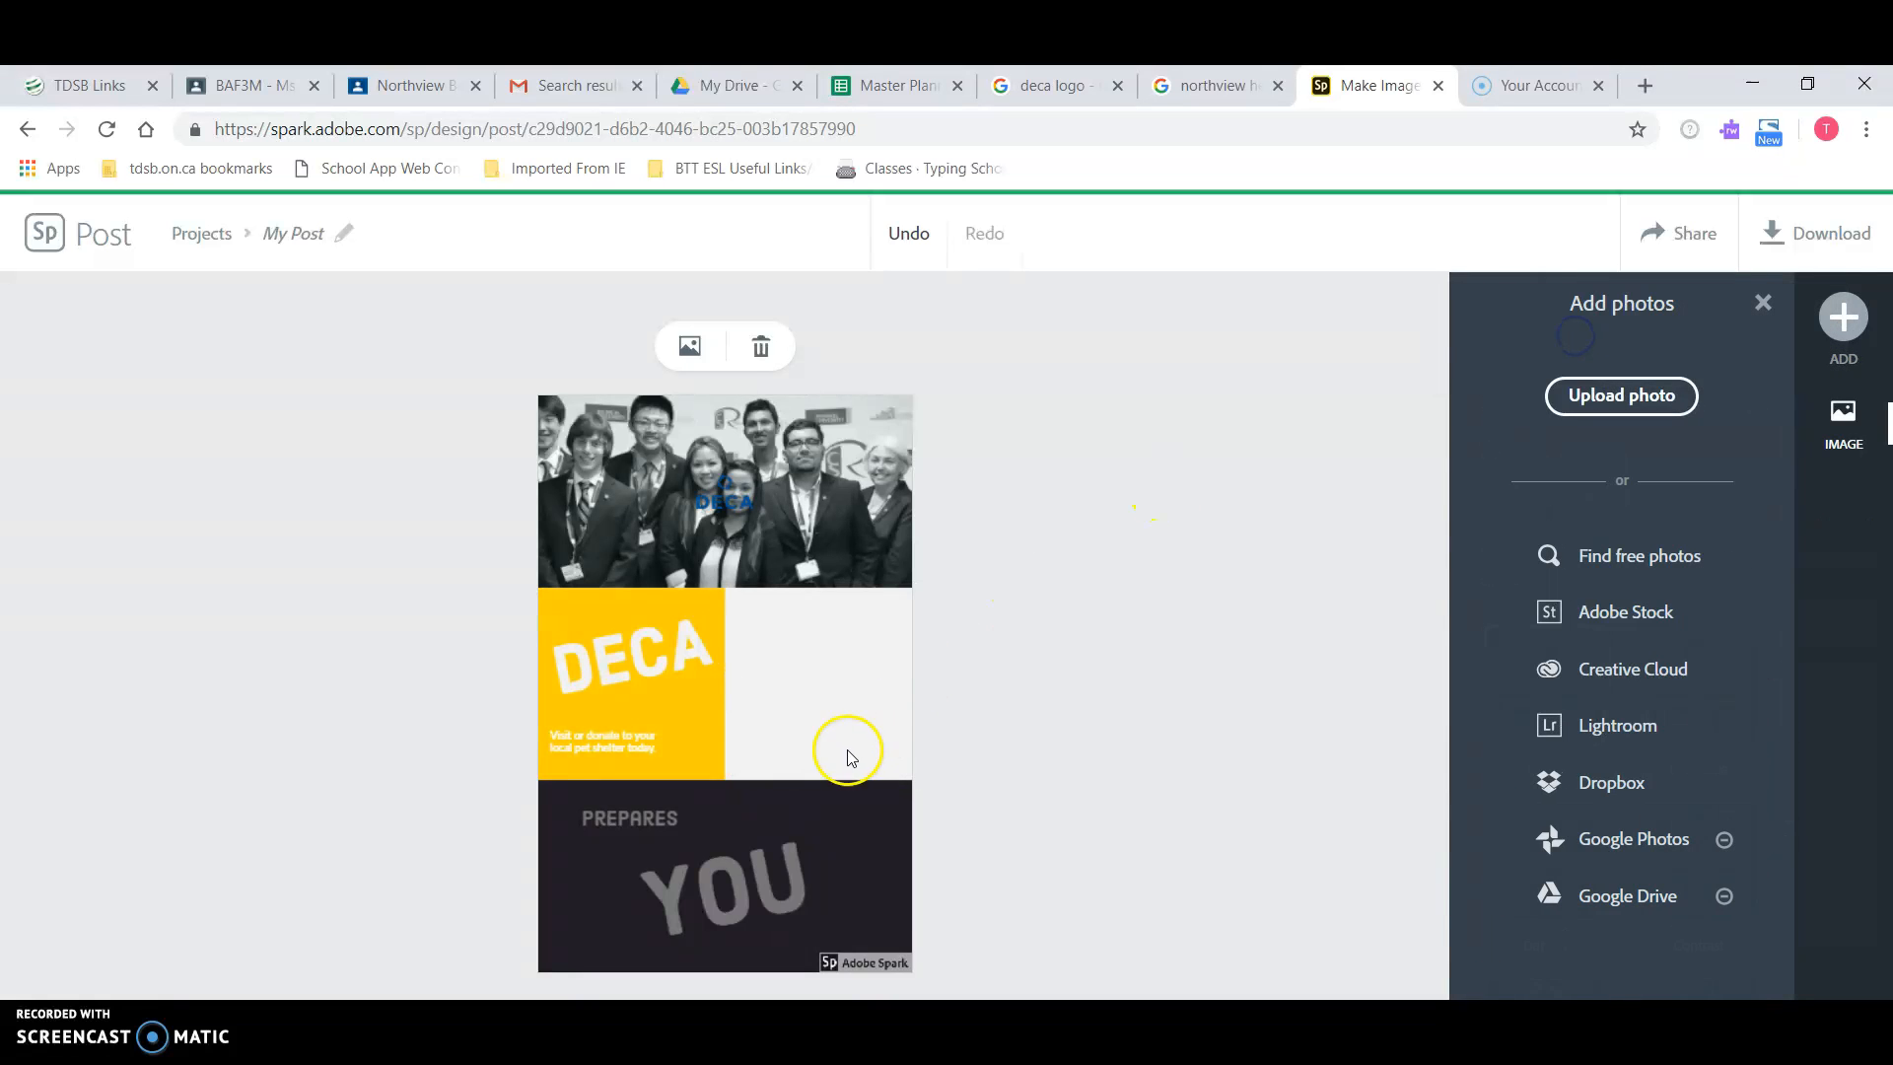
click(1664, 394)
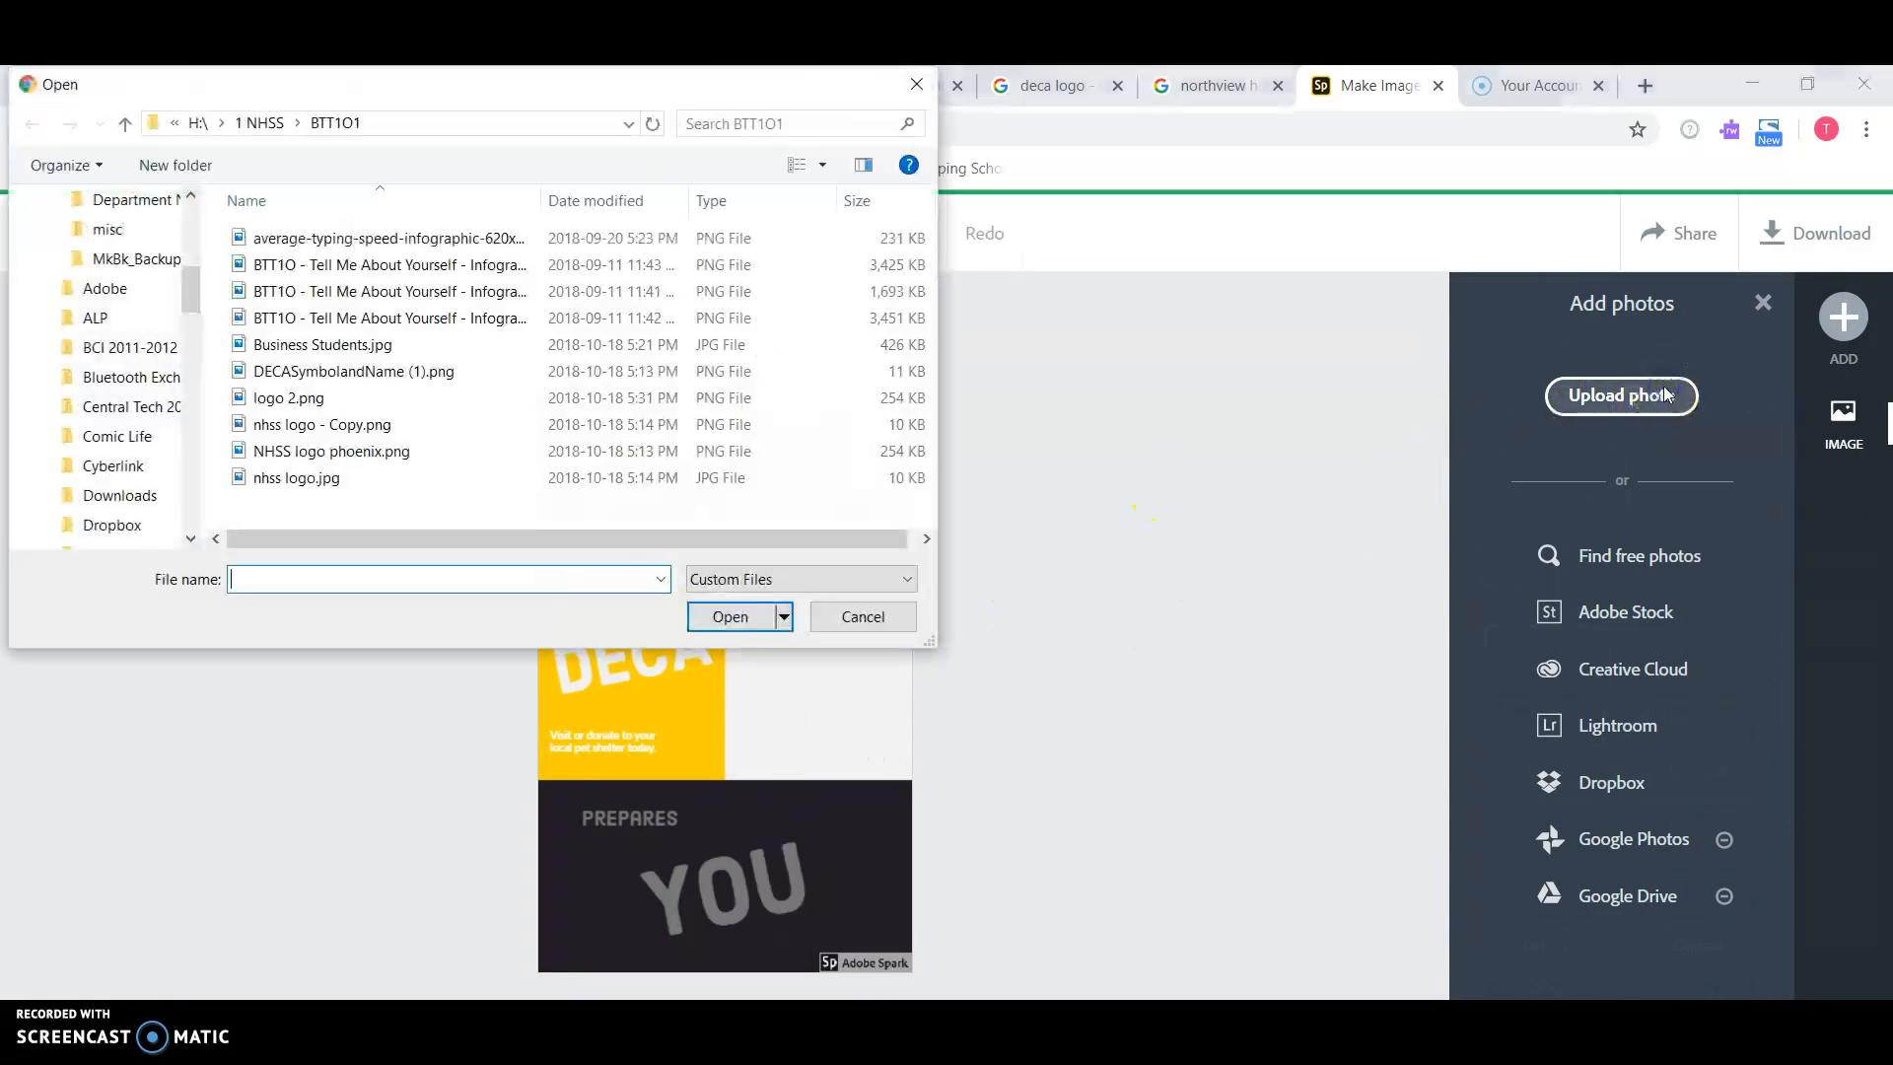
click(373, 398)
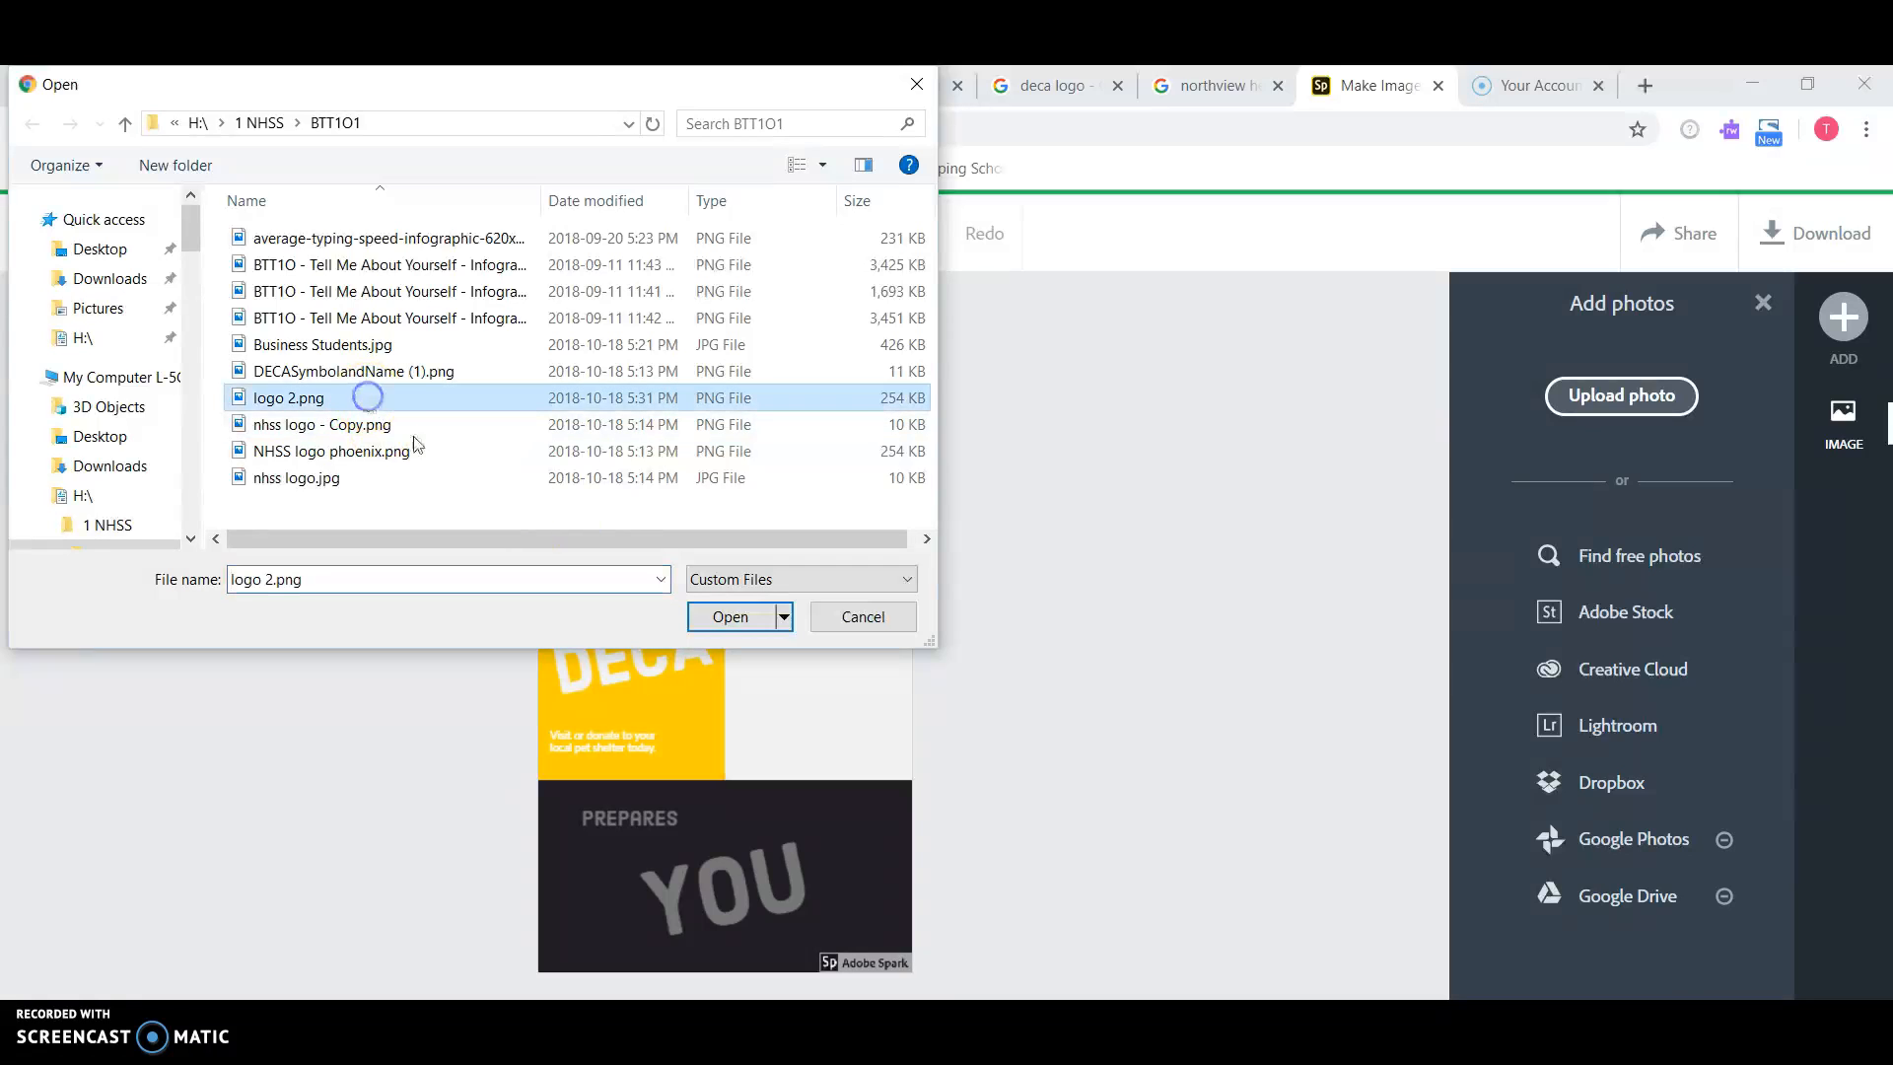
click(731, 617)
click(856, 682)
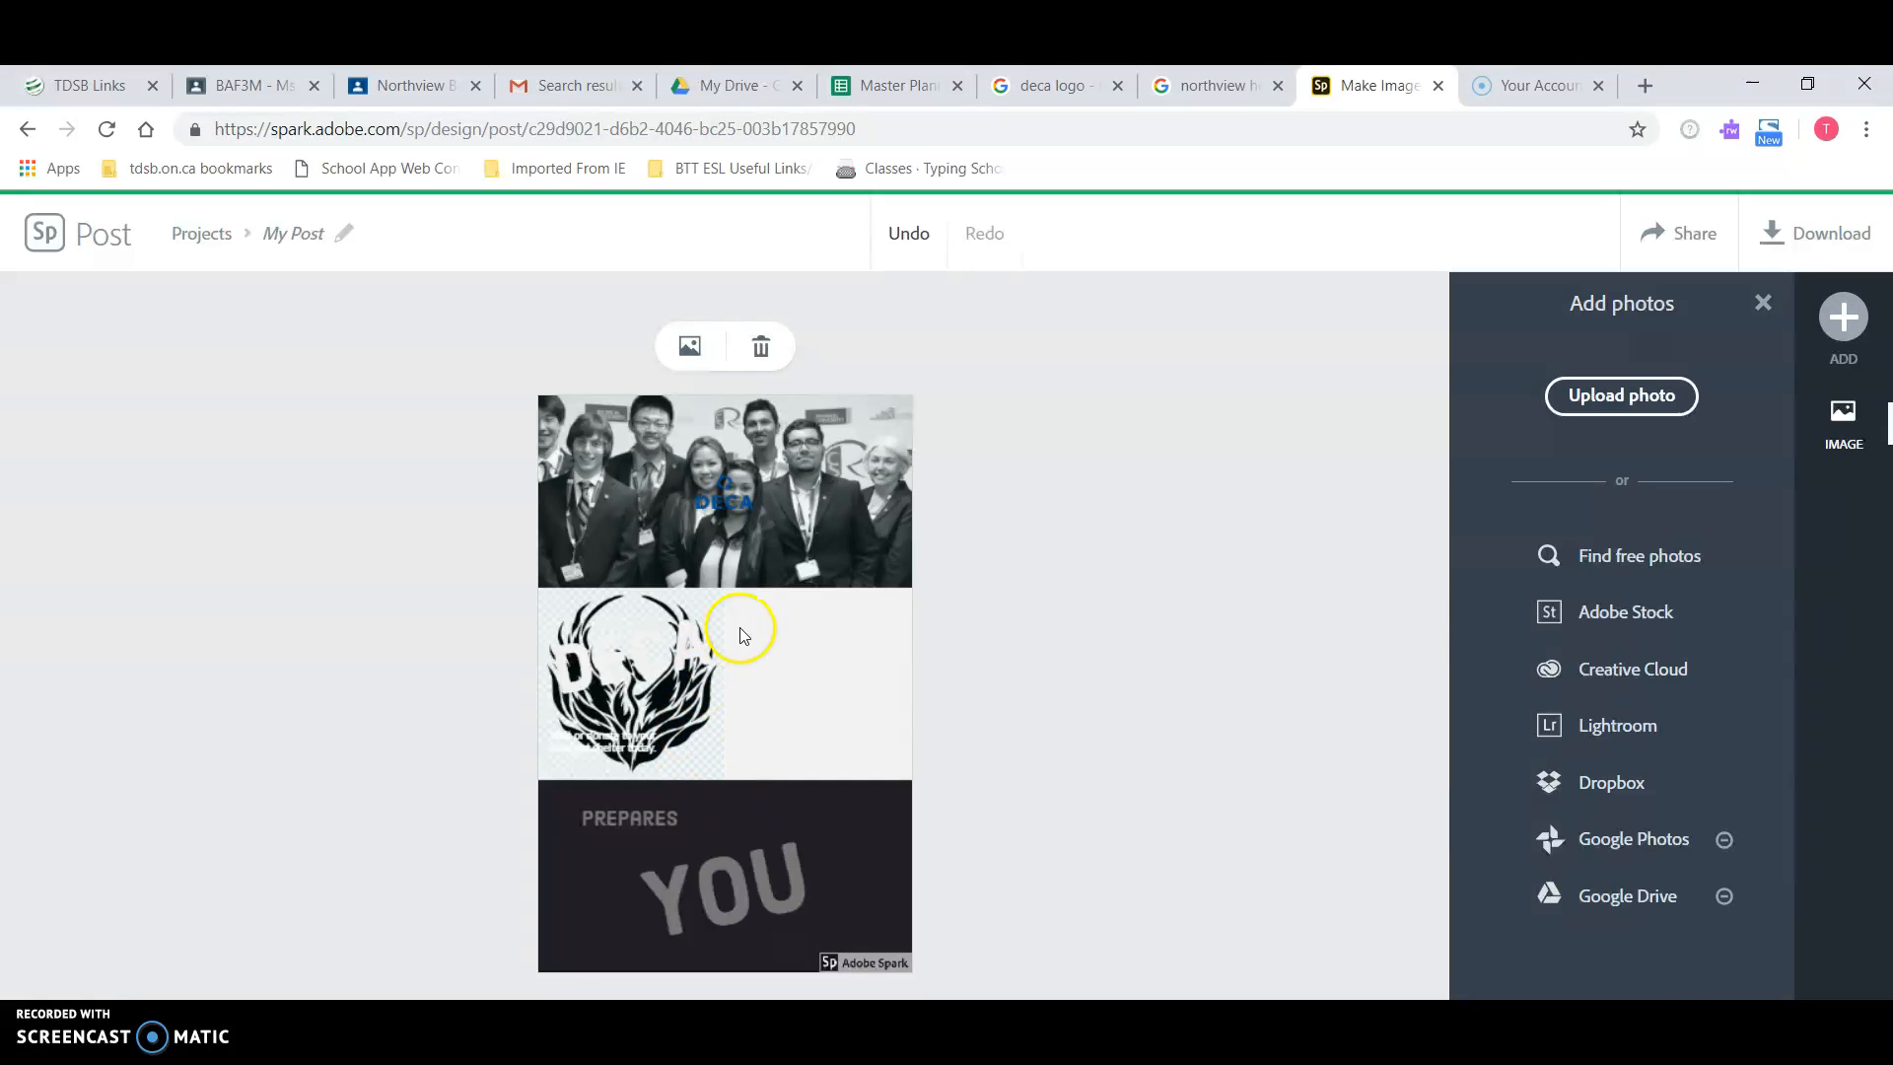
click(909, 237)
Step: Upload nhss logo.jpg instead and widen its frame
click(1622, 396)
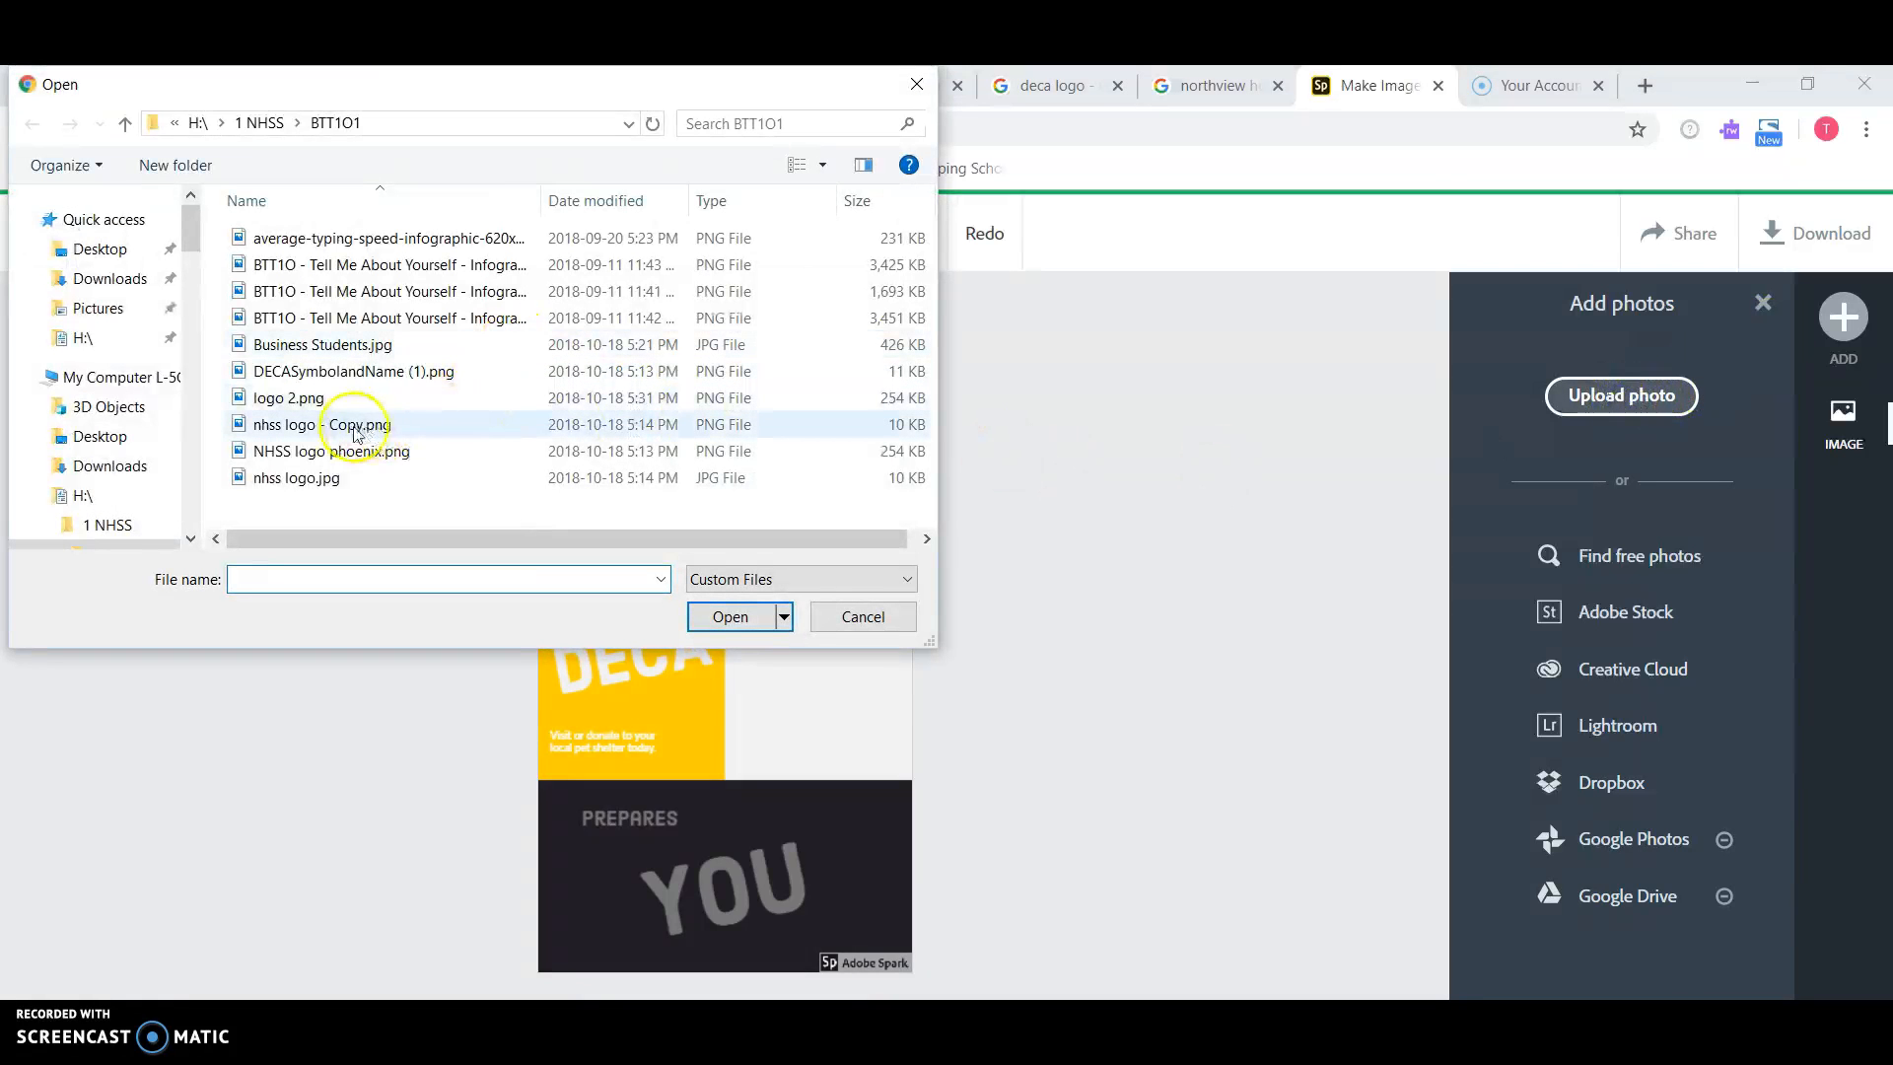
click(317, 480)
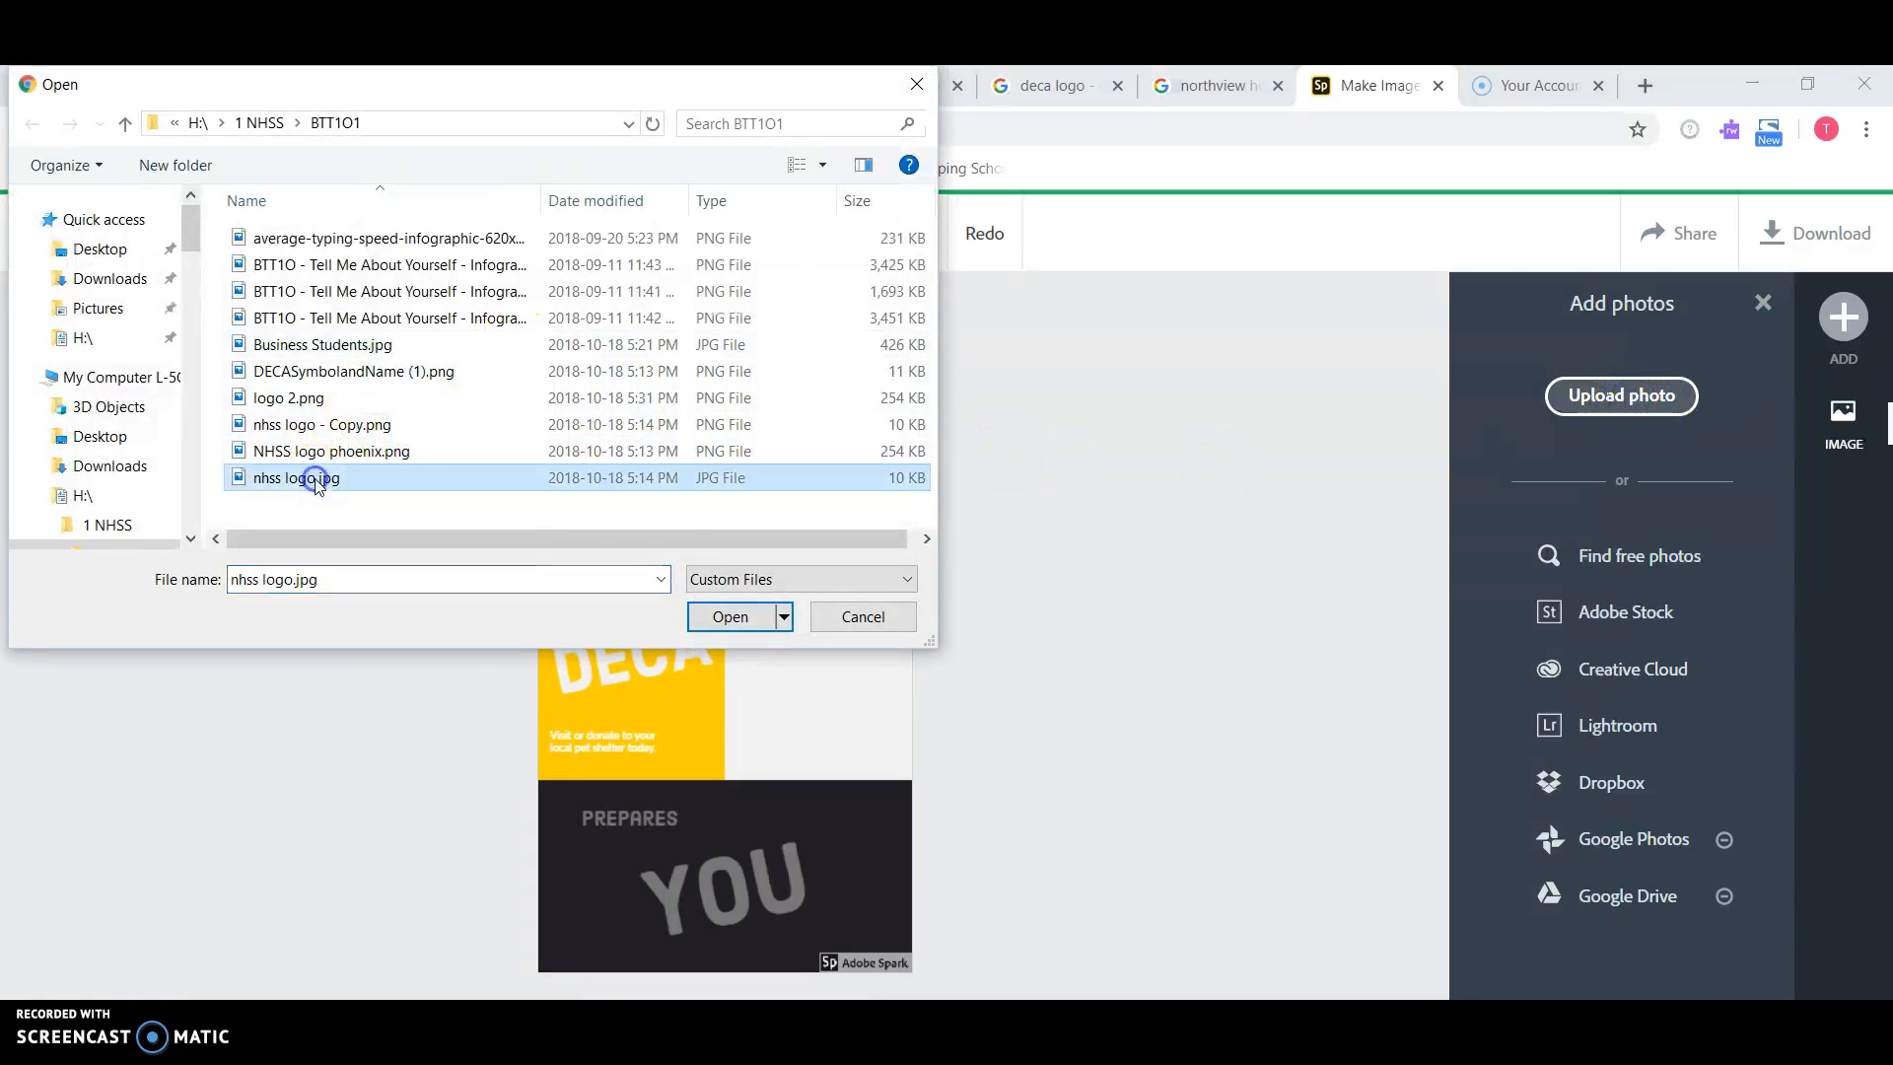
click(730, 618)
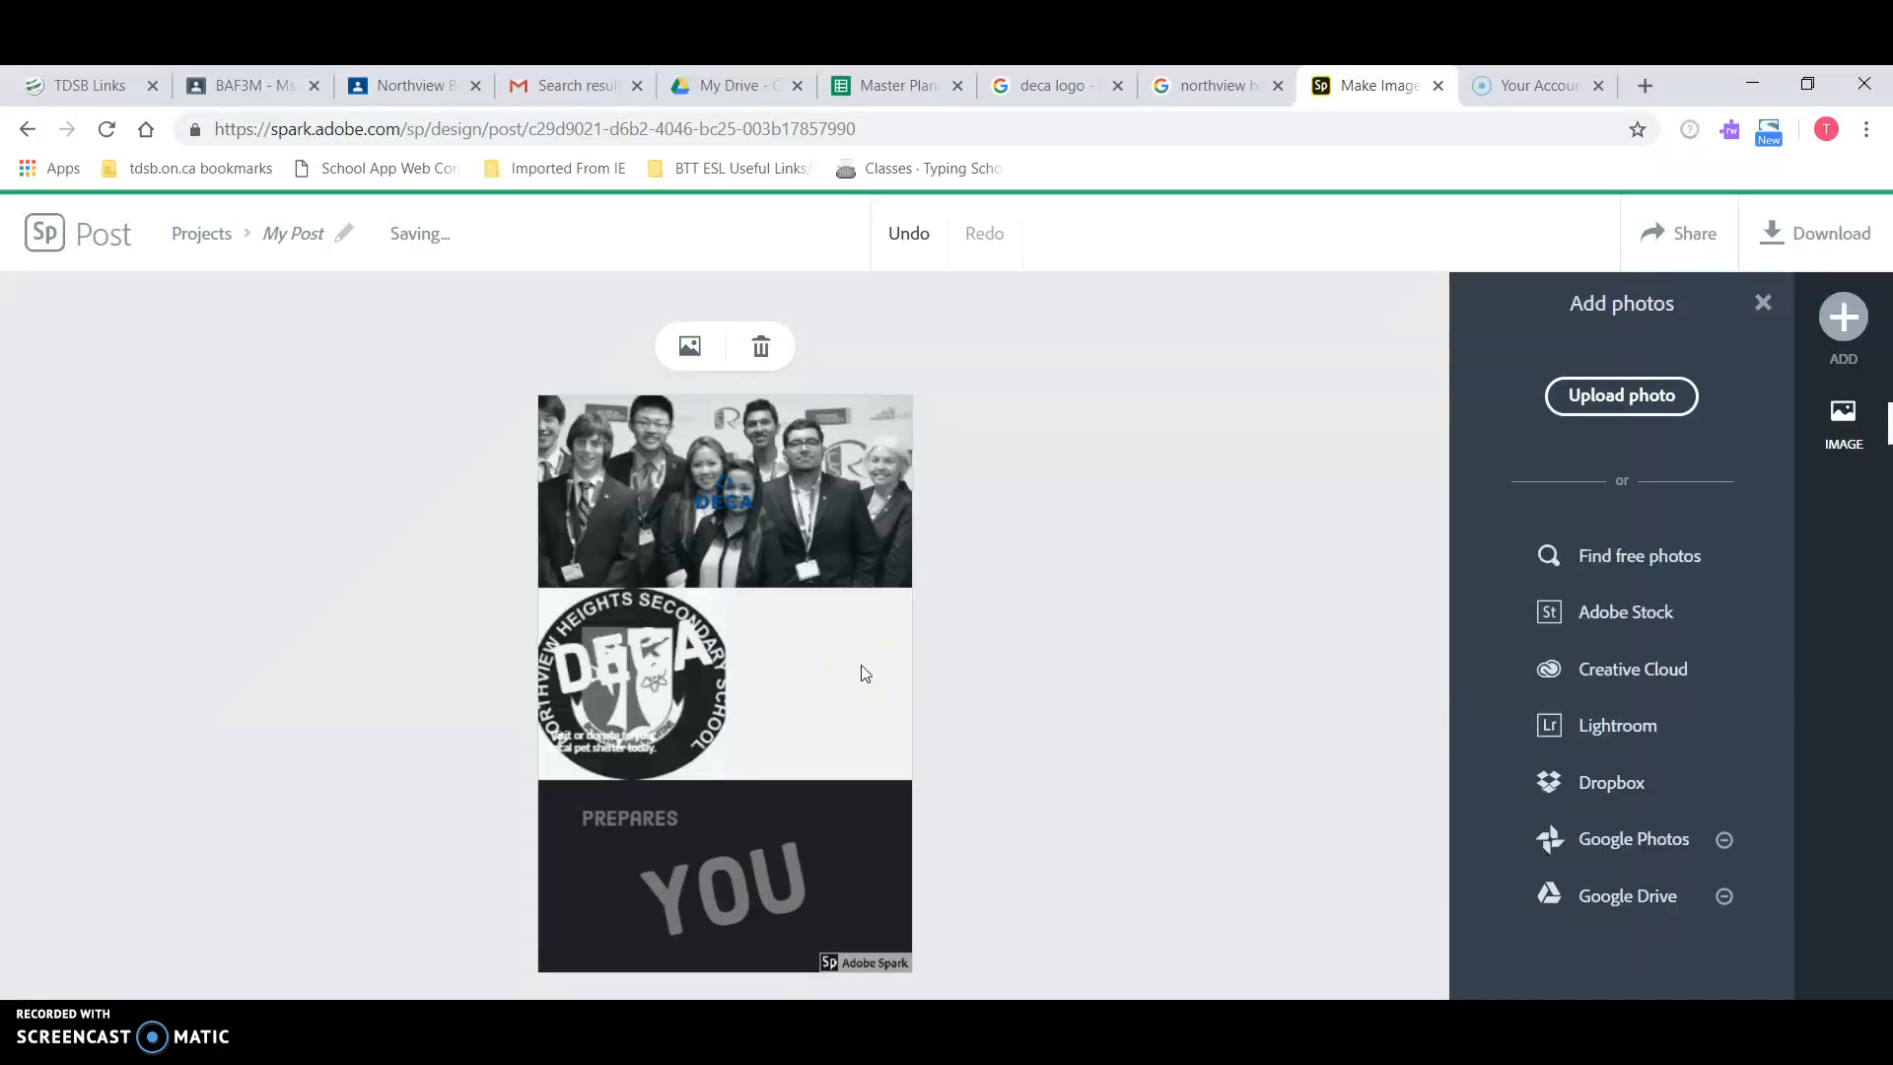
click(691, 694)
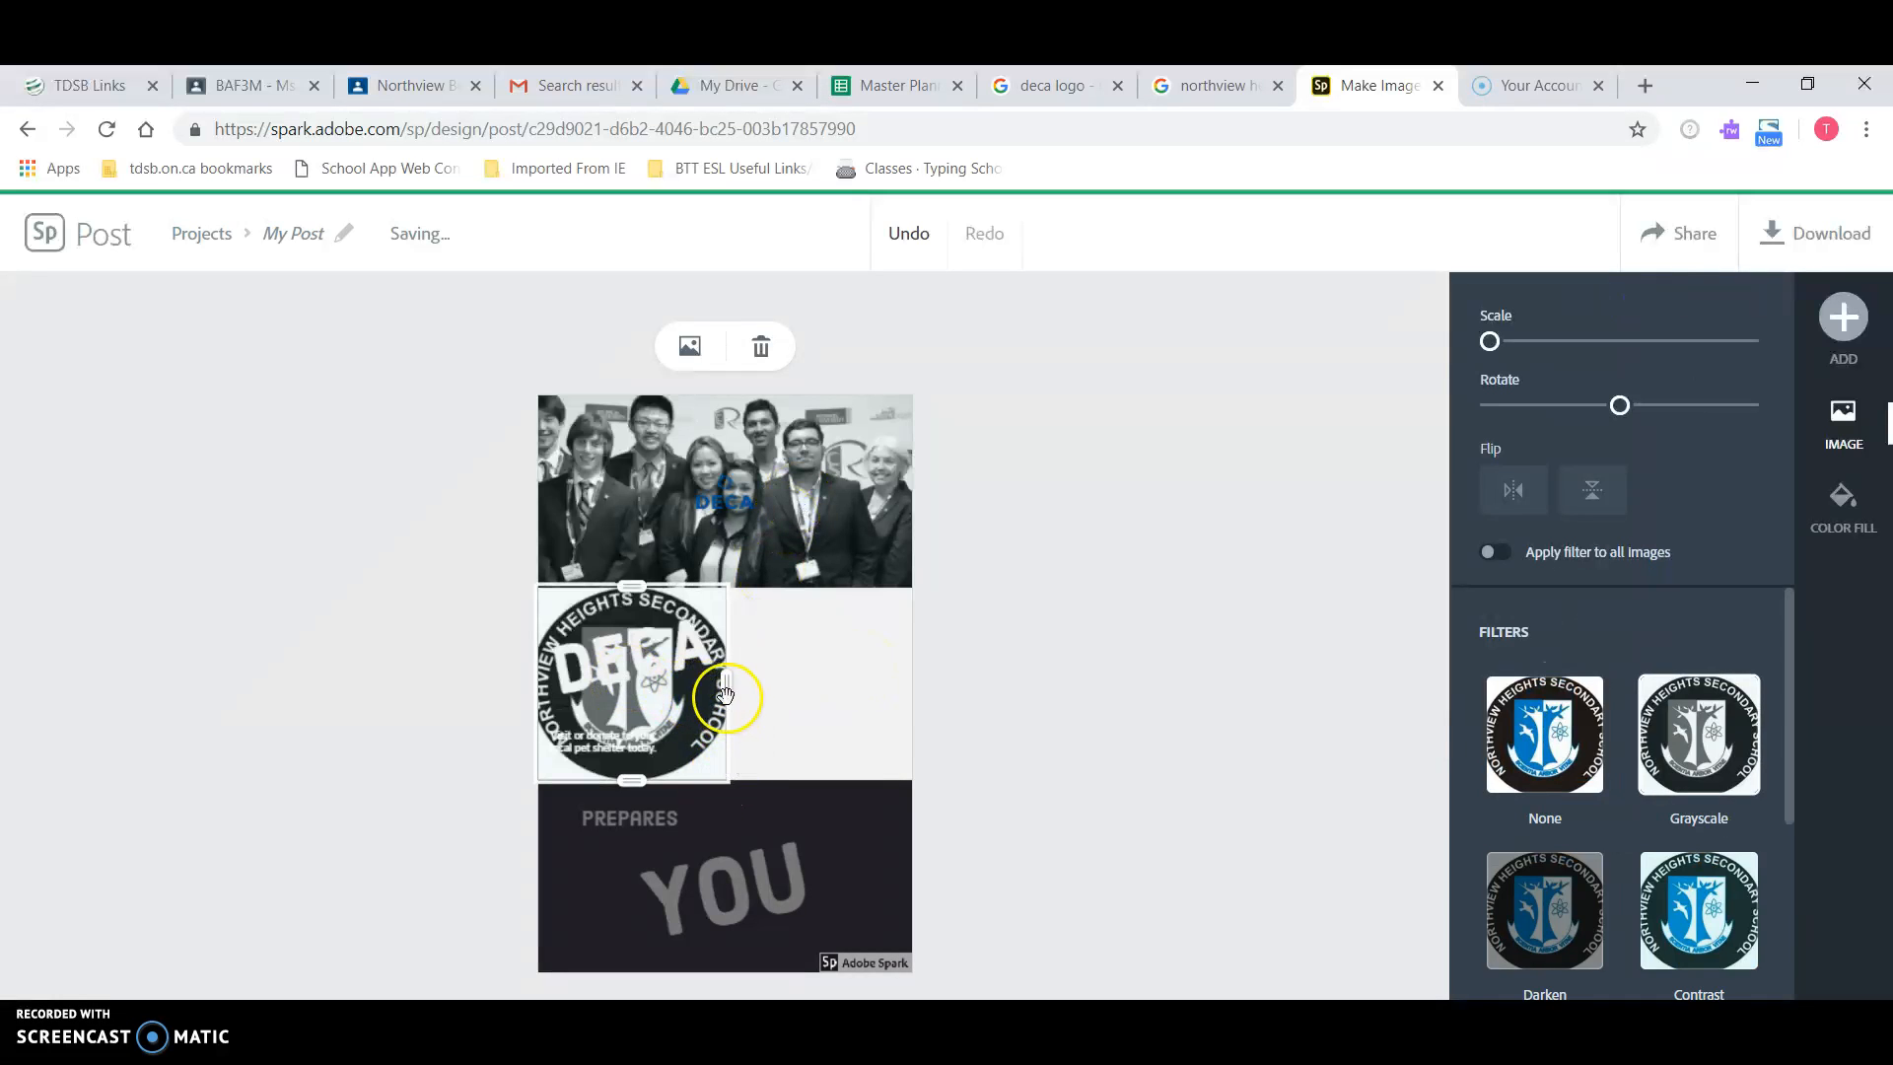
drag(730, 690, 646, 671)
Step: Undo the school logo placement to restore the yellow DECA cell
click(905, 230)
click(905, 230)
click(905, 230)
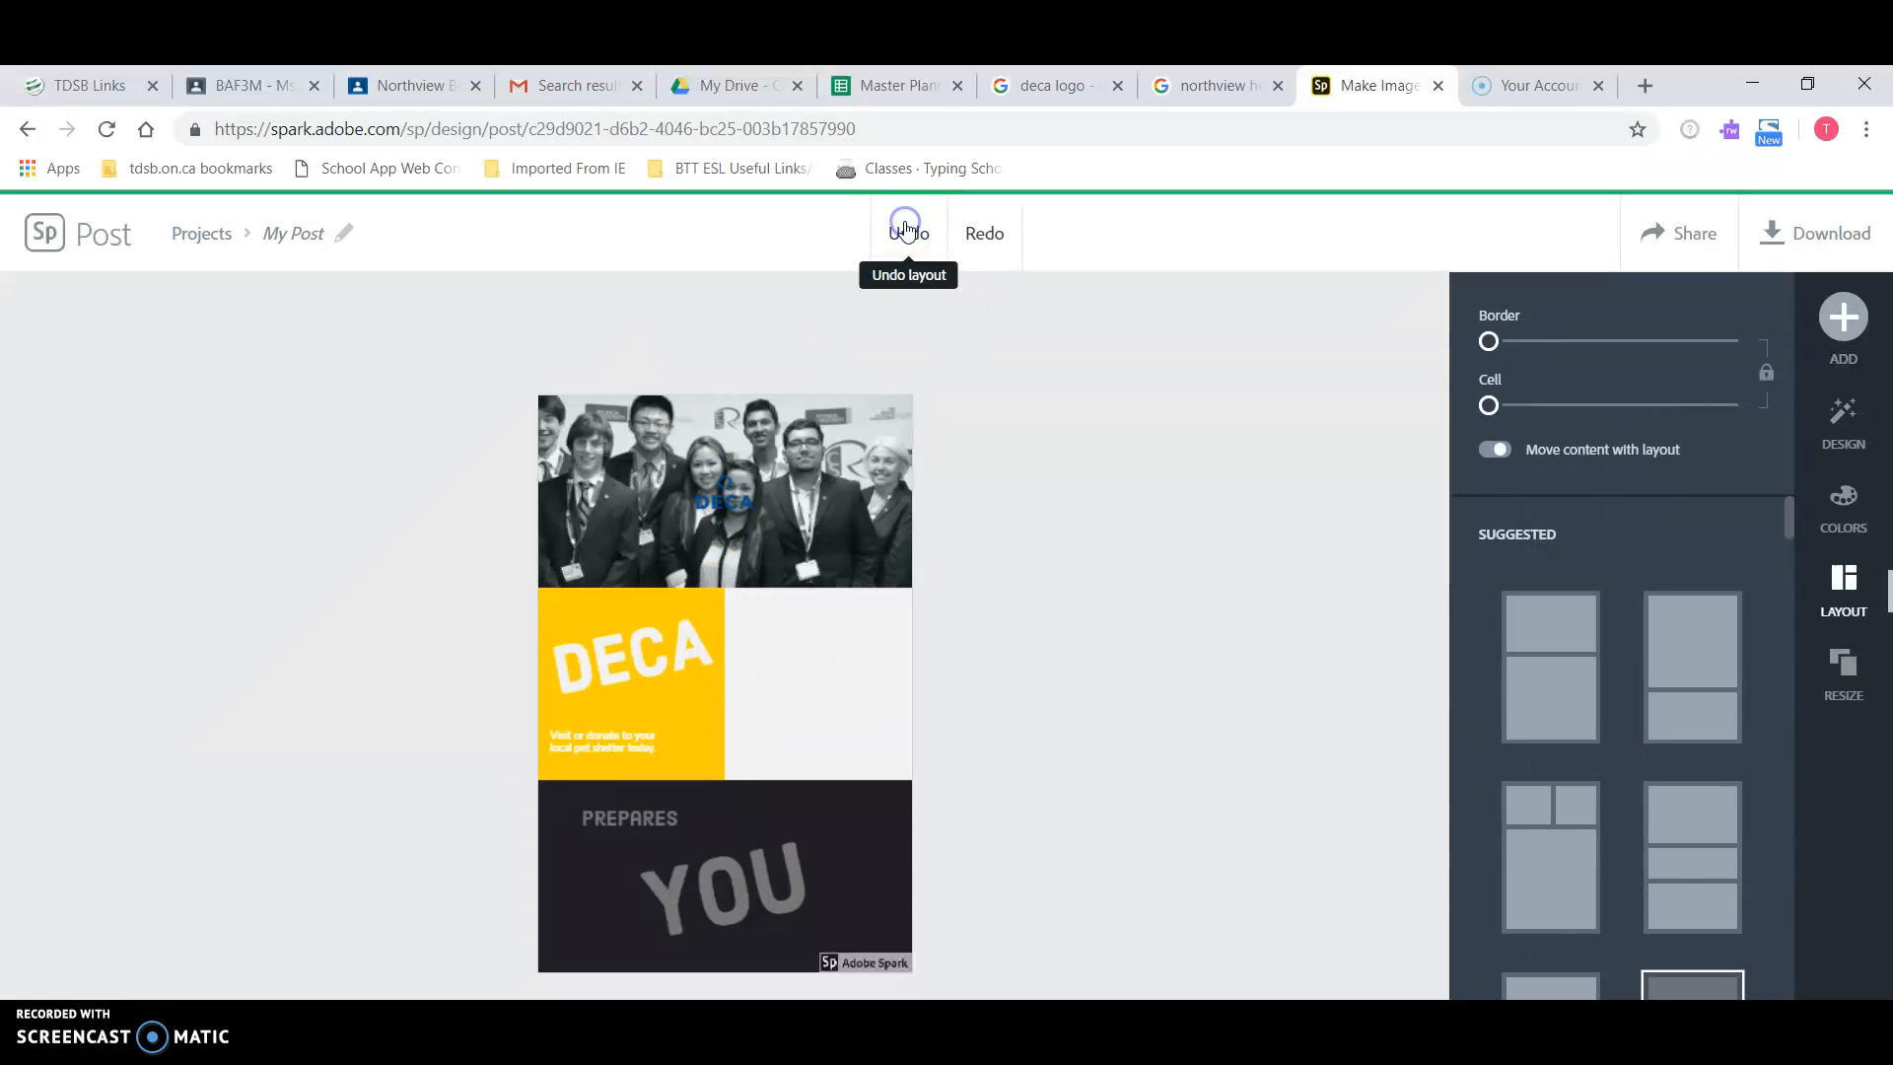
Step: Replace the empty cell beside DECA with nhss logo.jpg
click(803, 687)
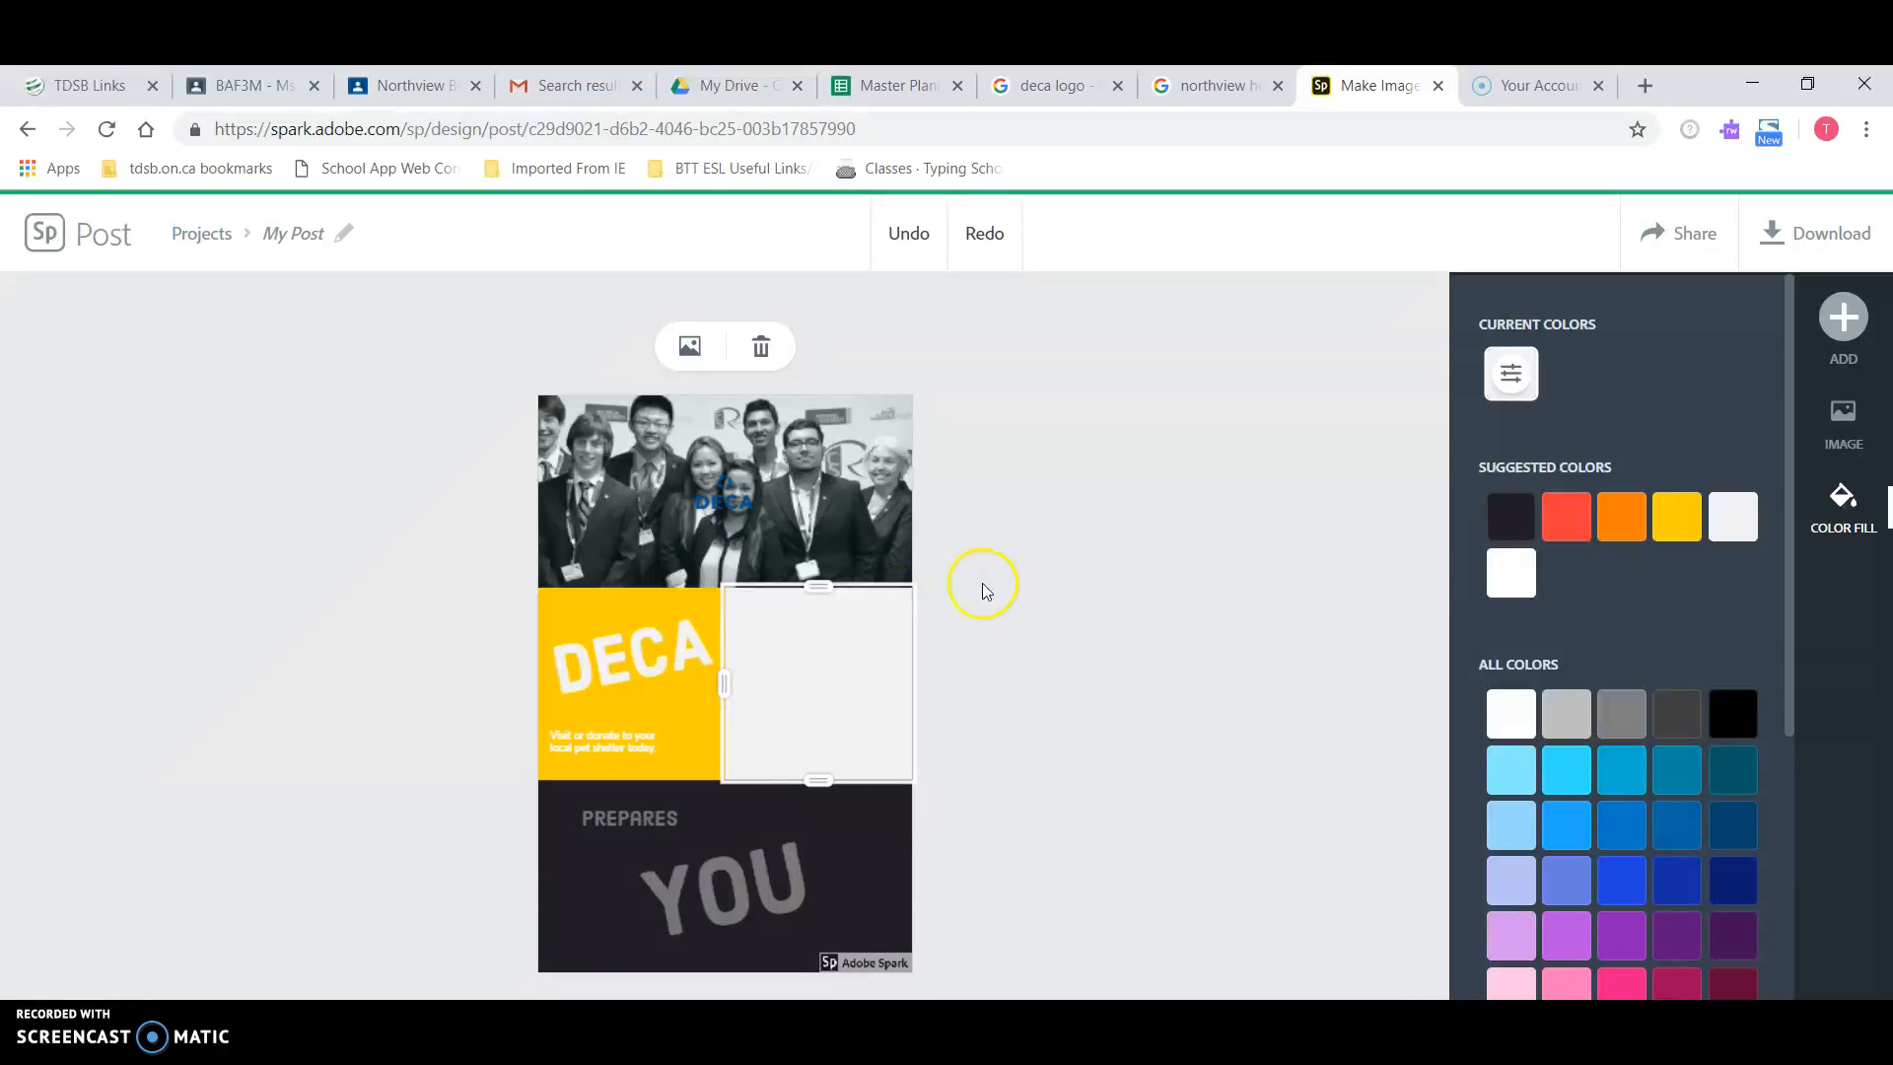
click(695, 346)
click(1622, 395)
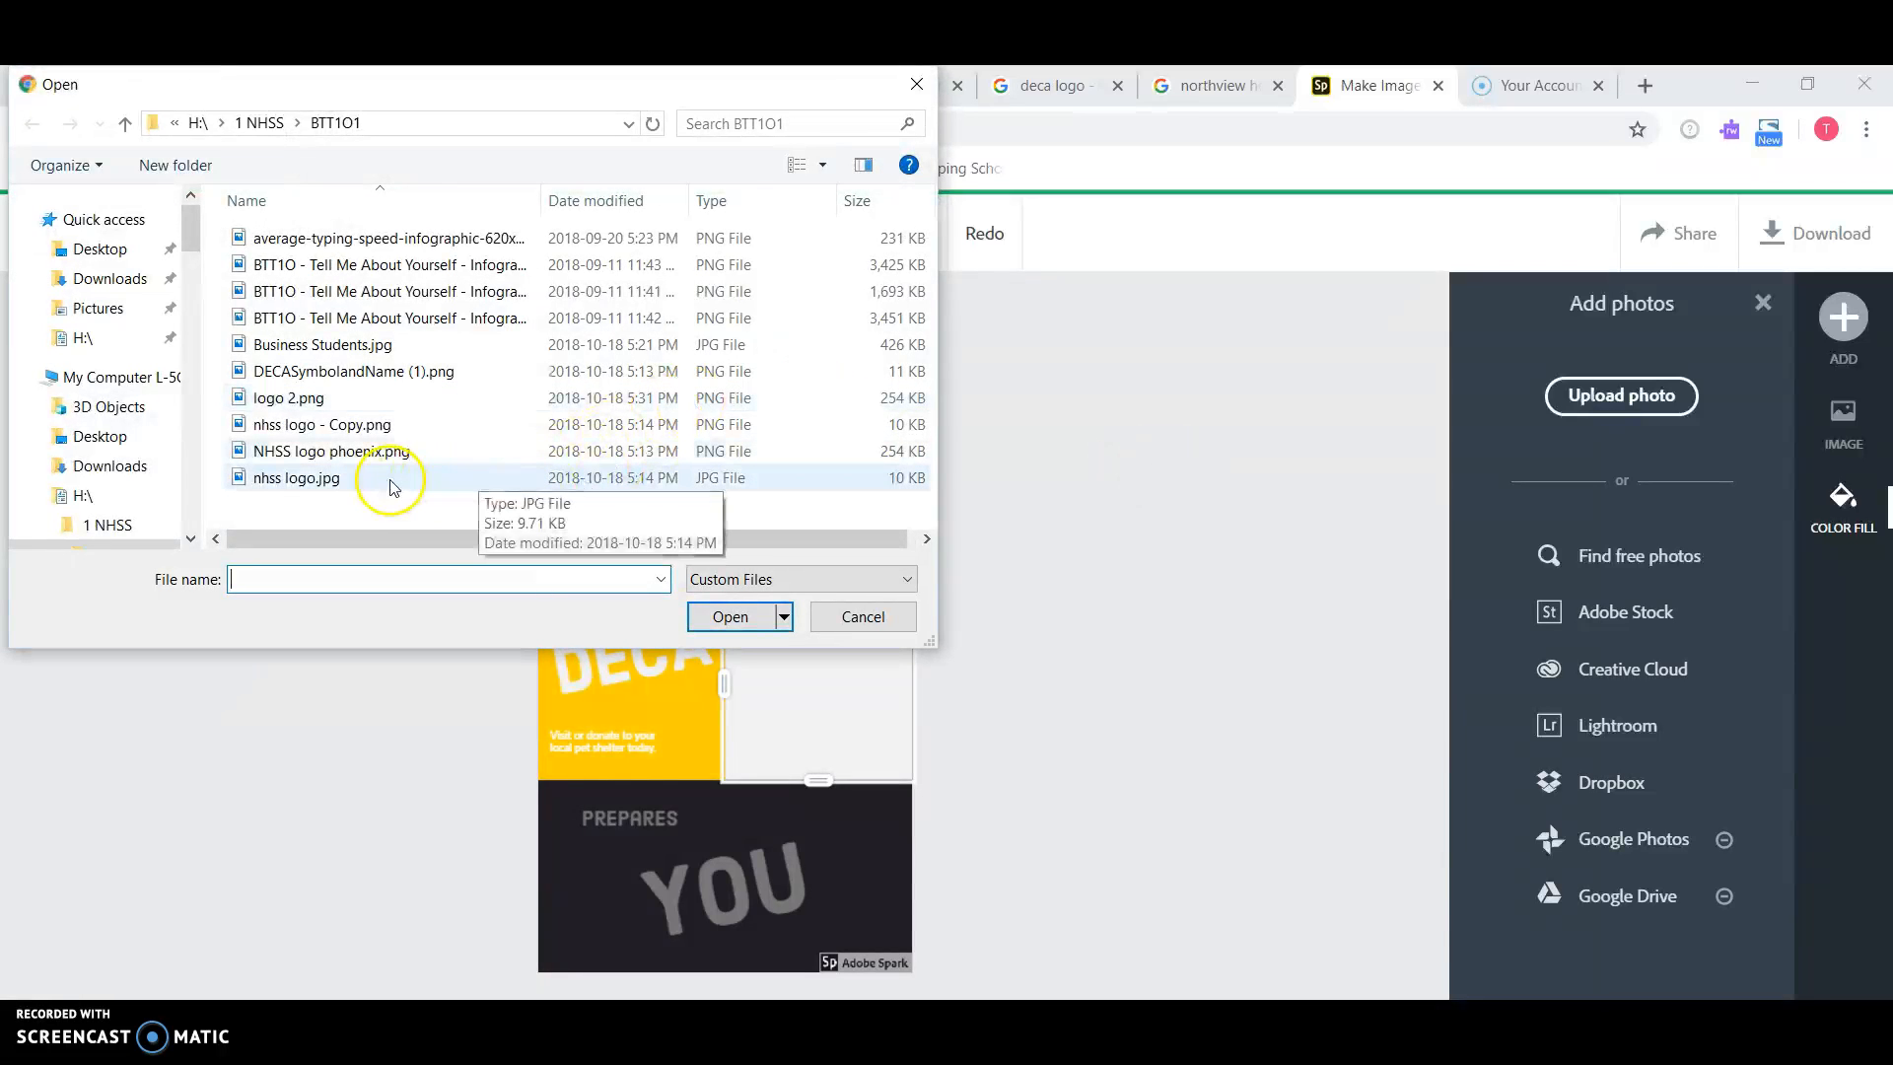
click(356, 478)
click(729, 616)
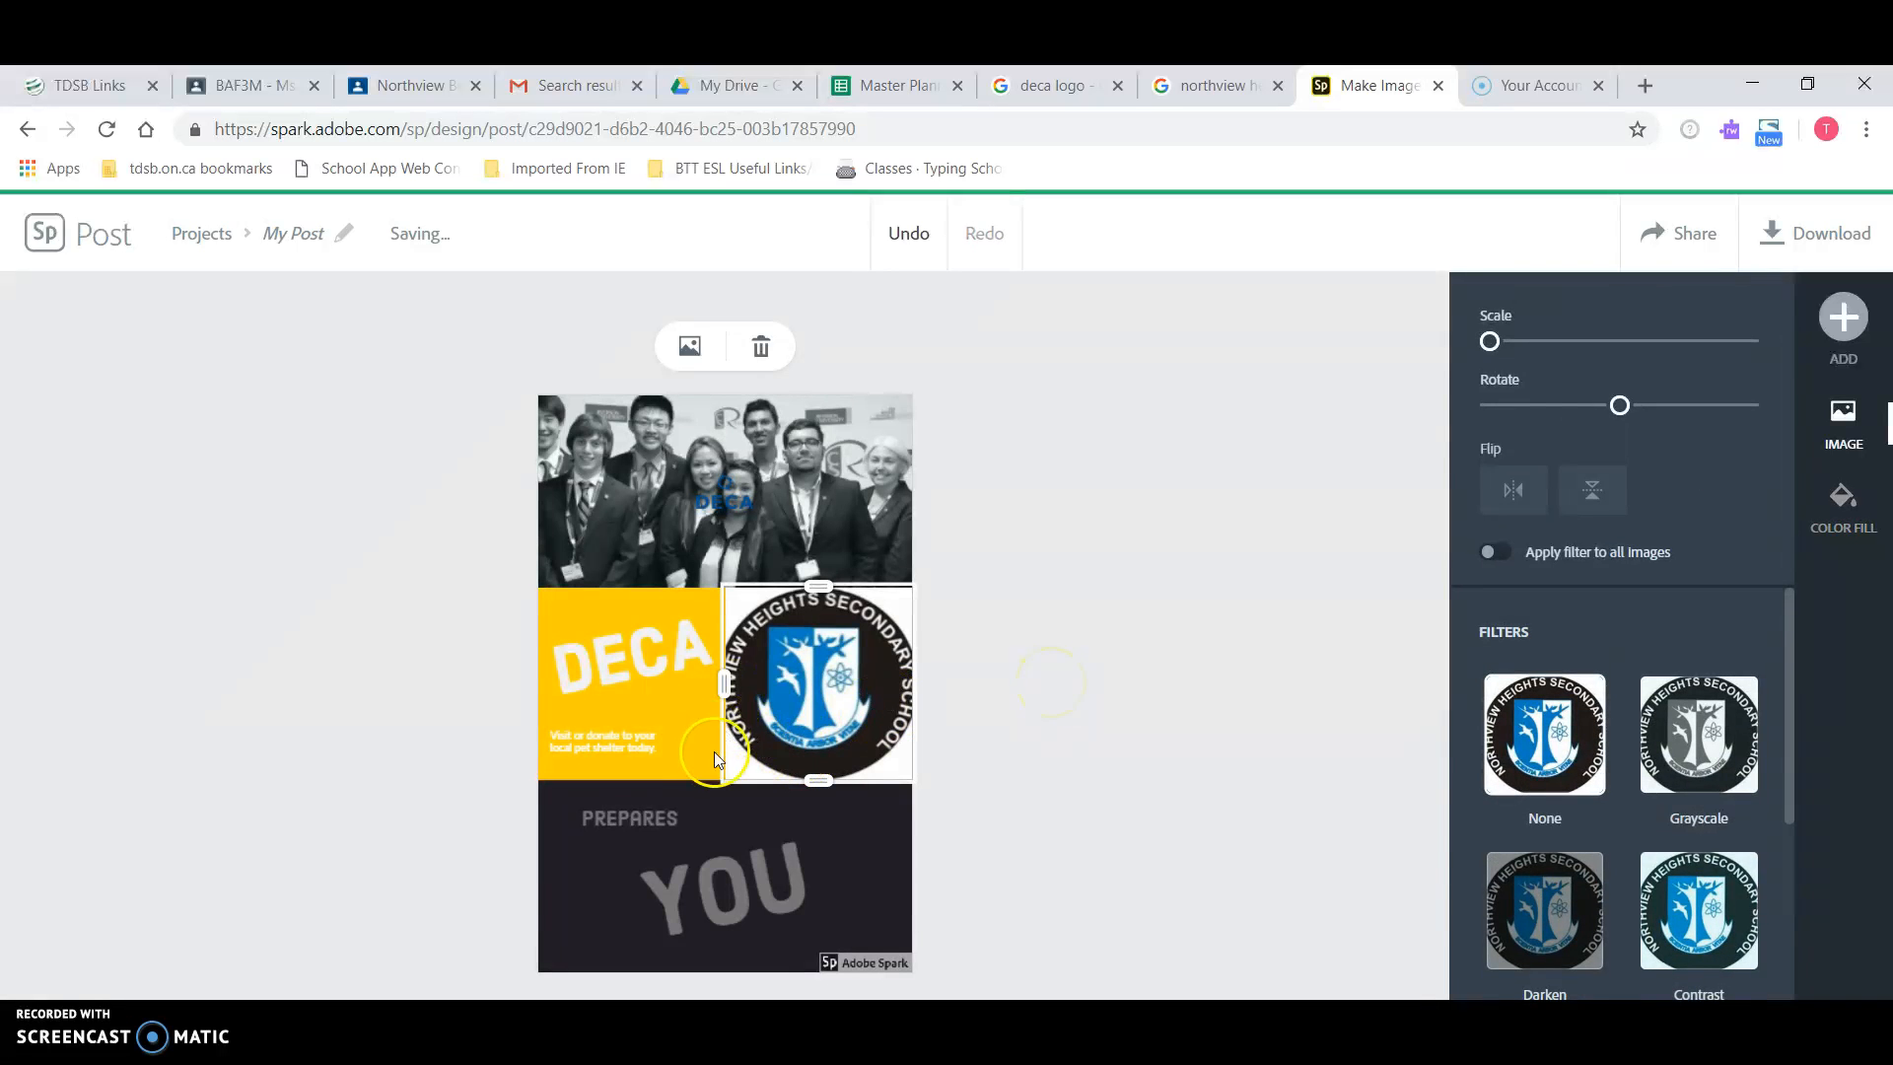
click(712, 794)
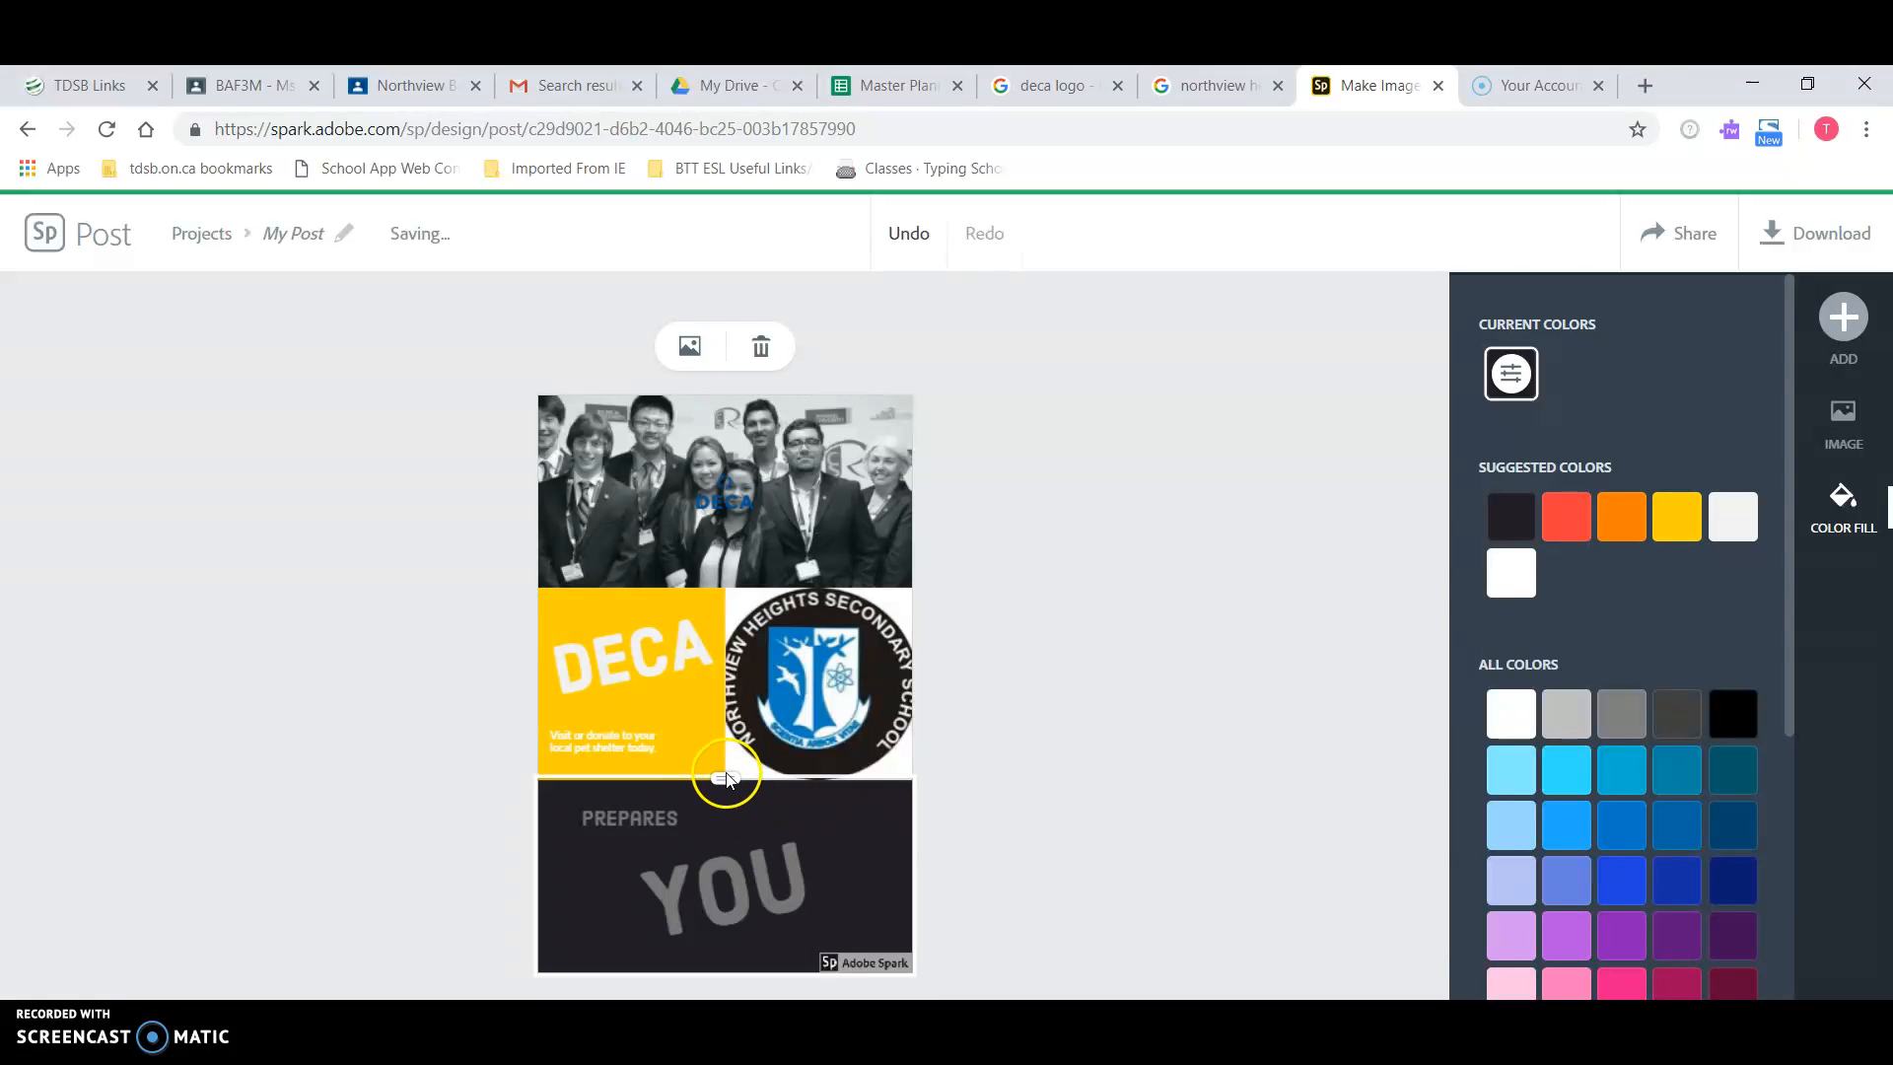
Step: Heighten the DECA/logo row, narrow the DECA cell, and reposition the logo in its cell
click(723, 772)
click(742, 814)
drag(722, 789, 726, 817)
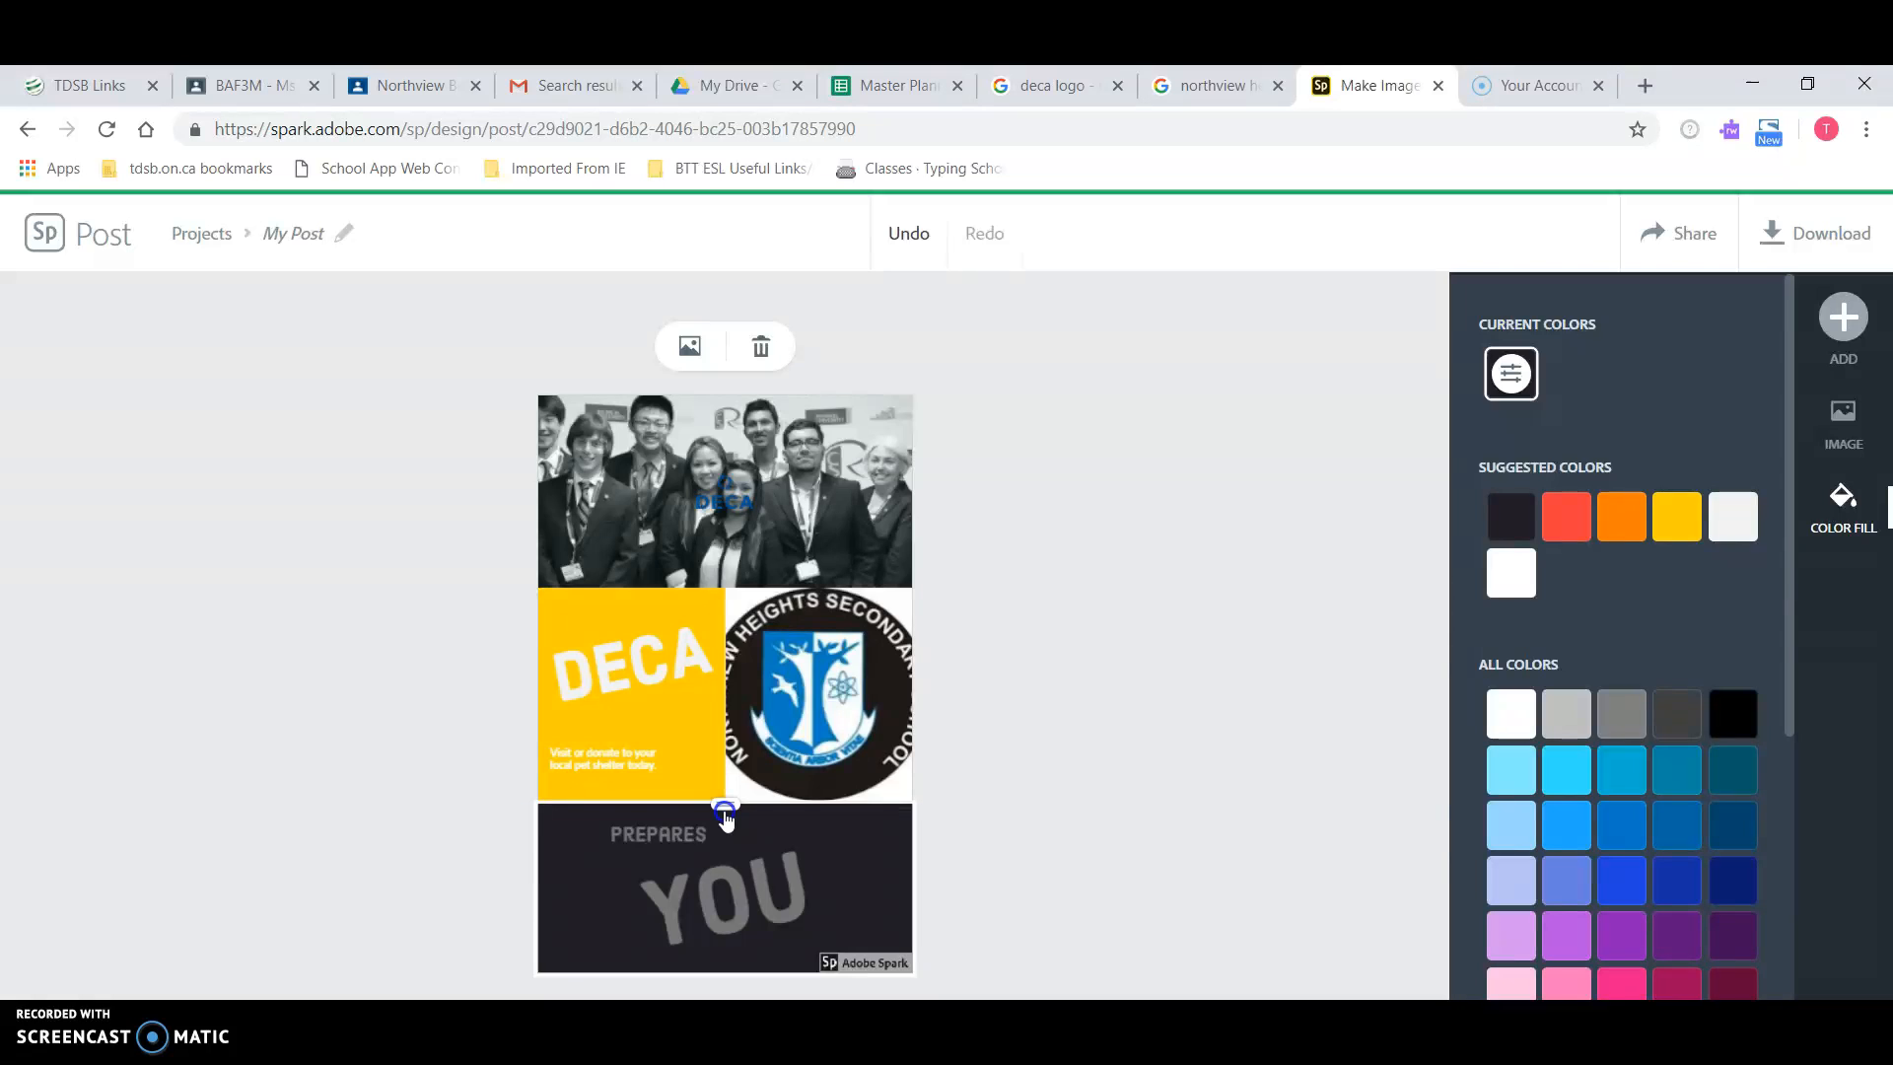
click(680, 725)
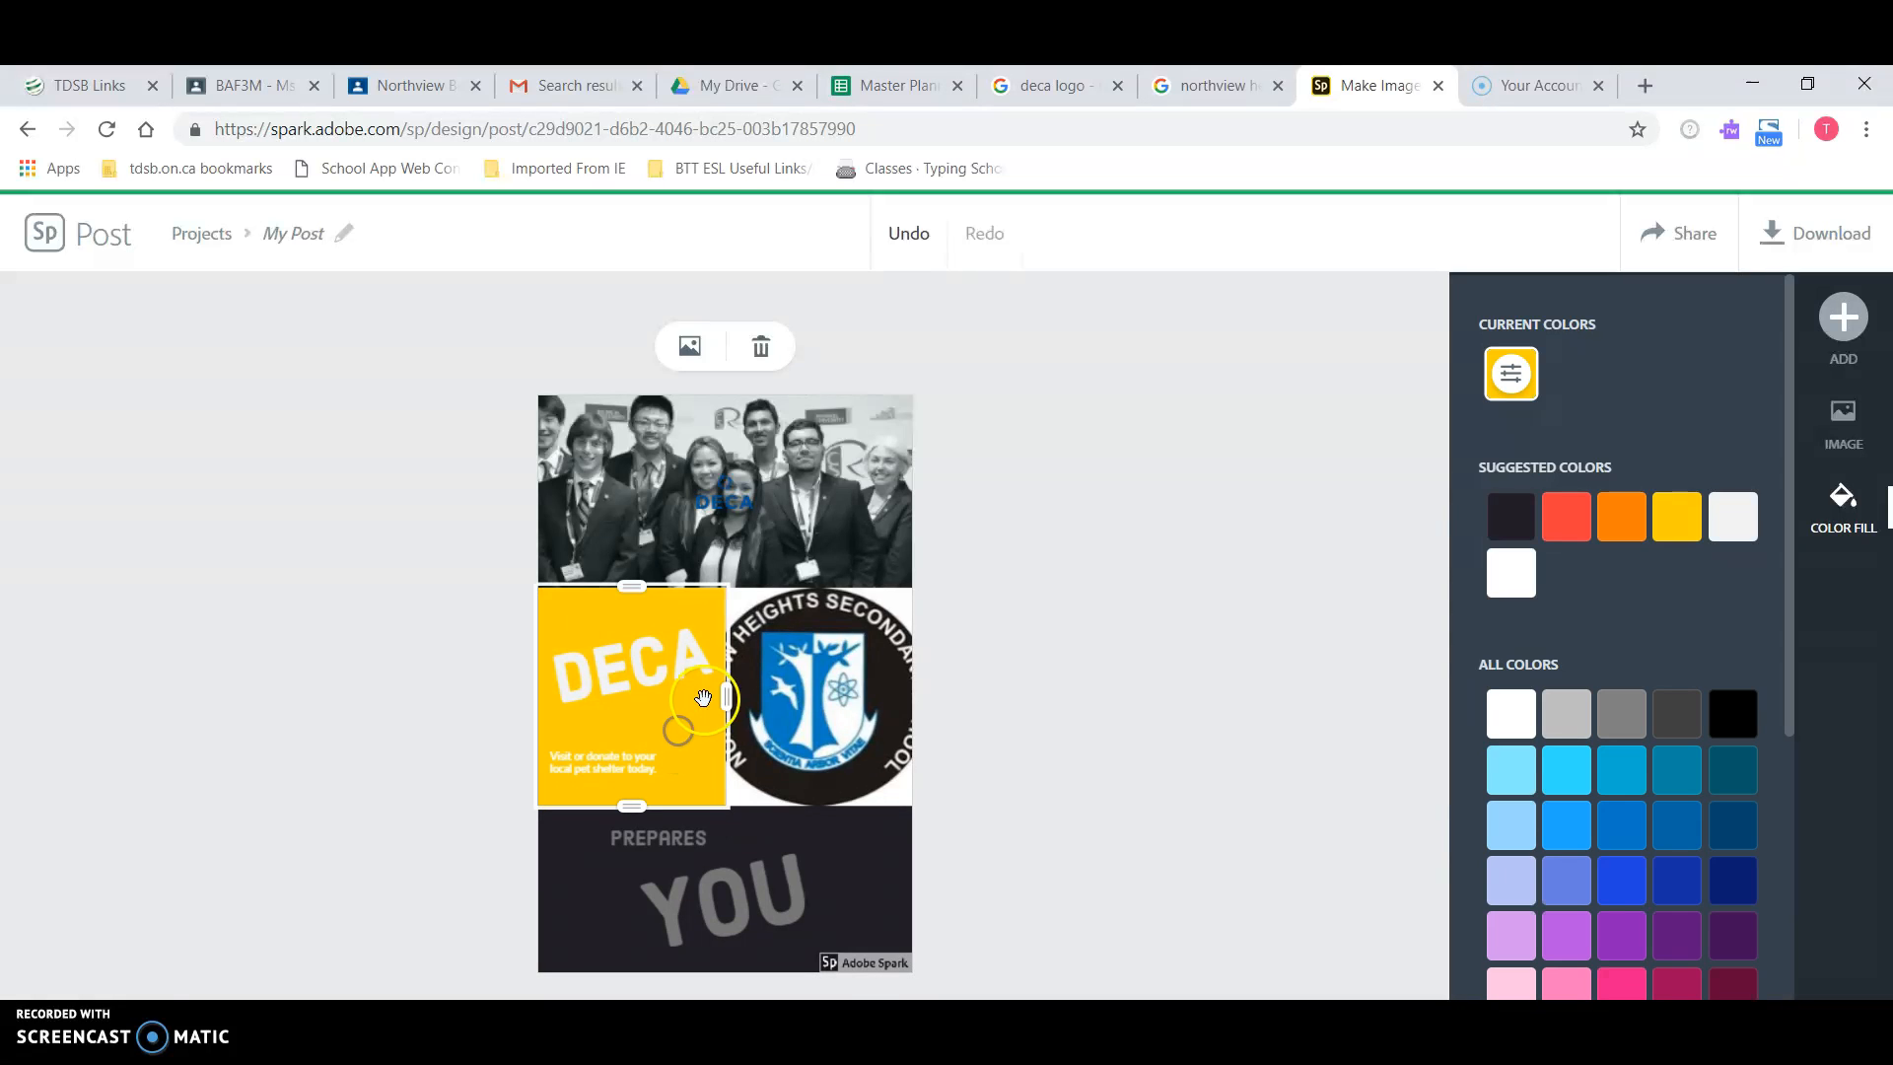
drag(726, 704, 641, 705)
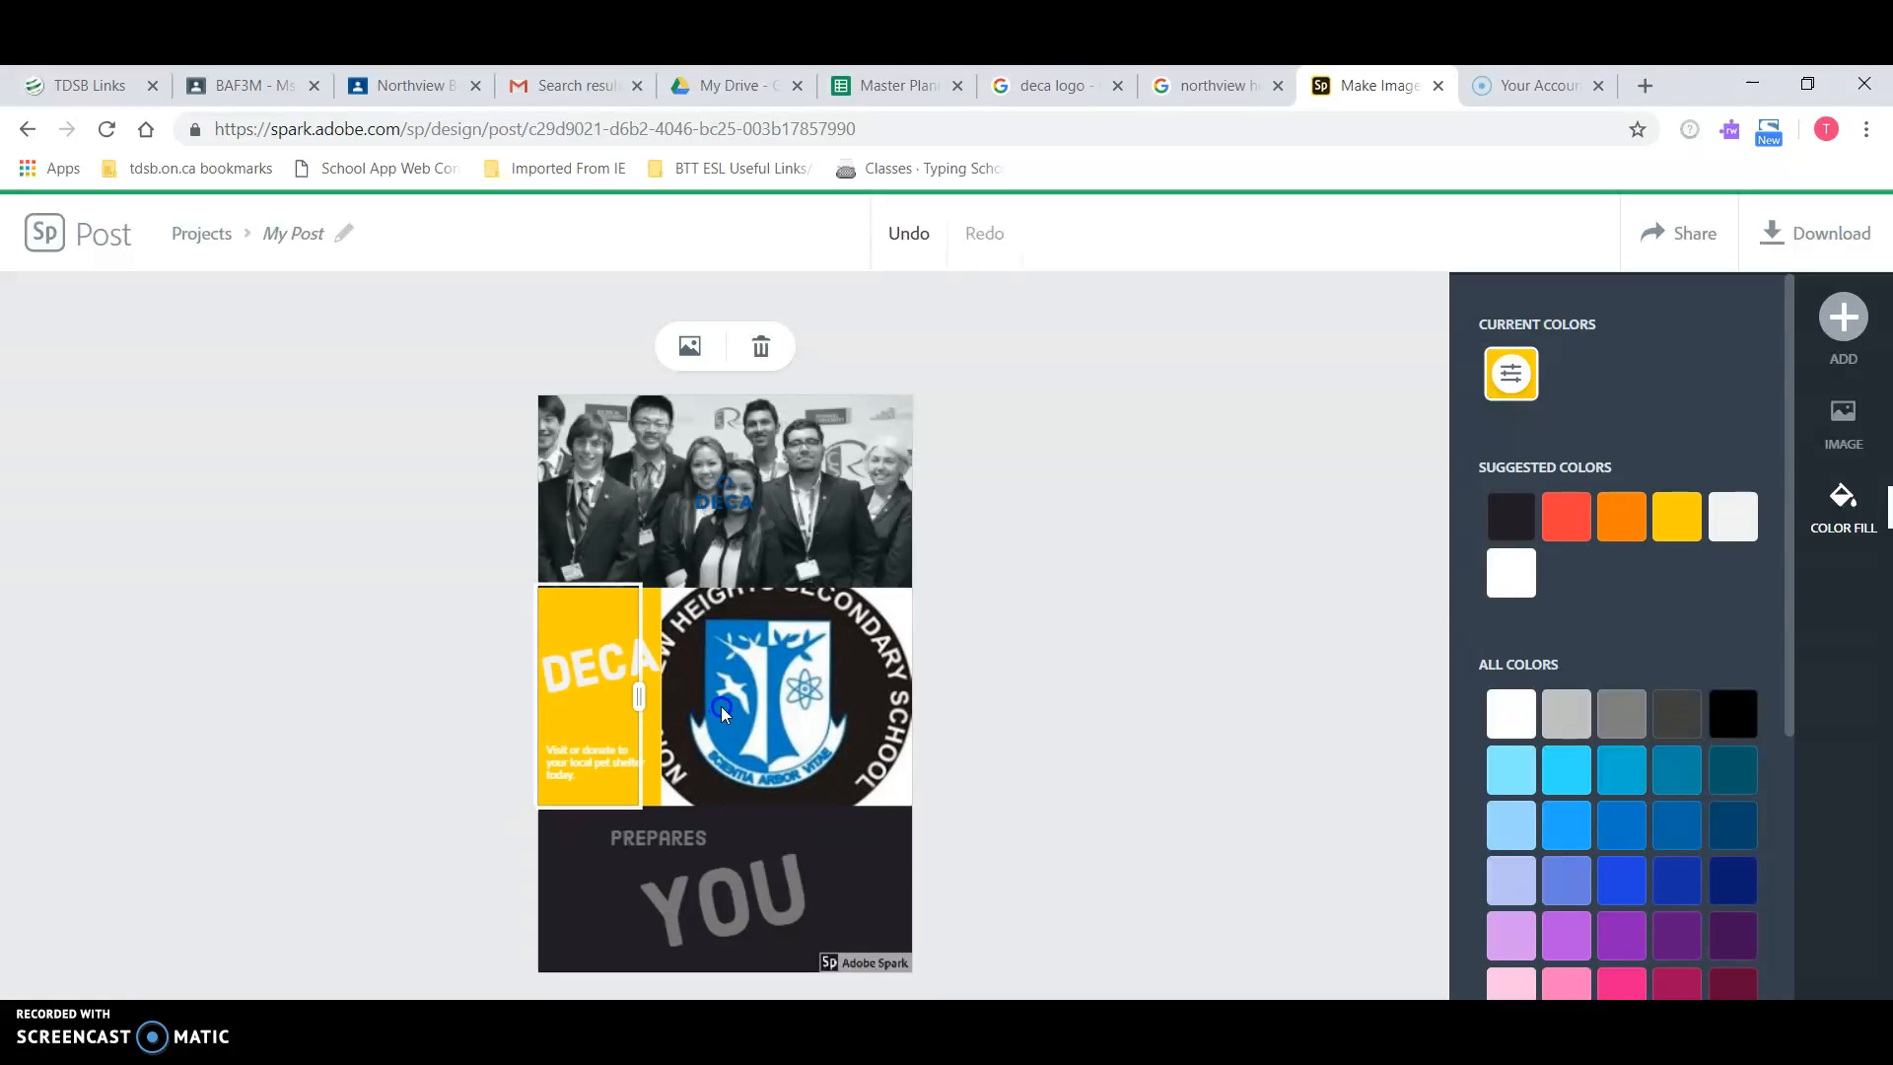
click(814, 688)
mouse_move(814, 688)
mouse_down()
mouse_move(851, 704)
mouse_move(827, 698)
mouse_up()
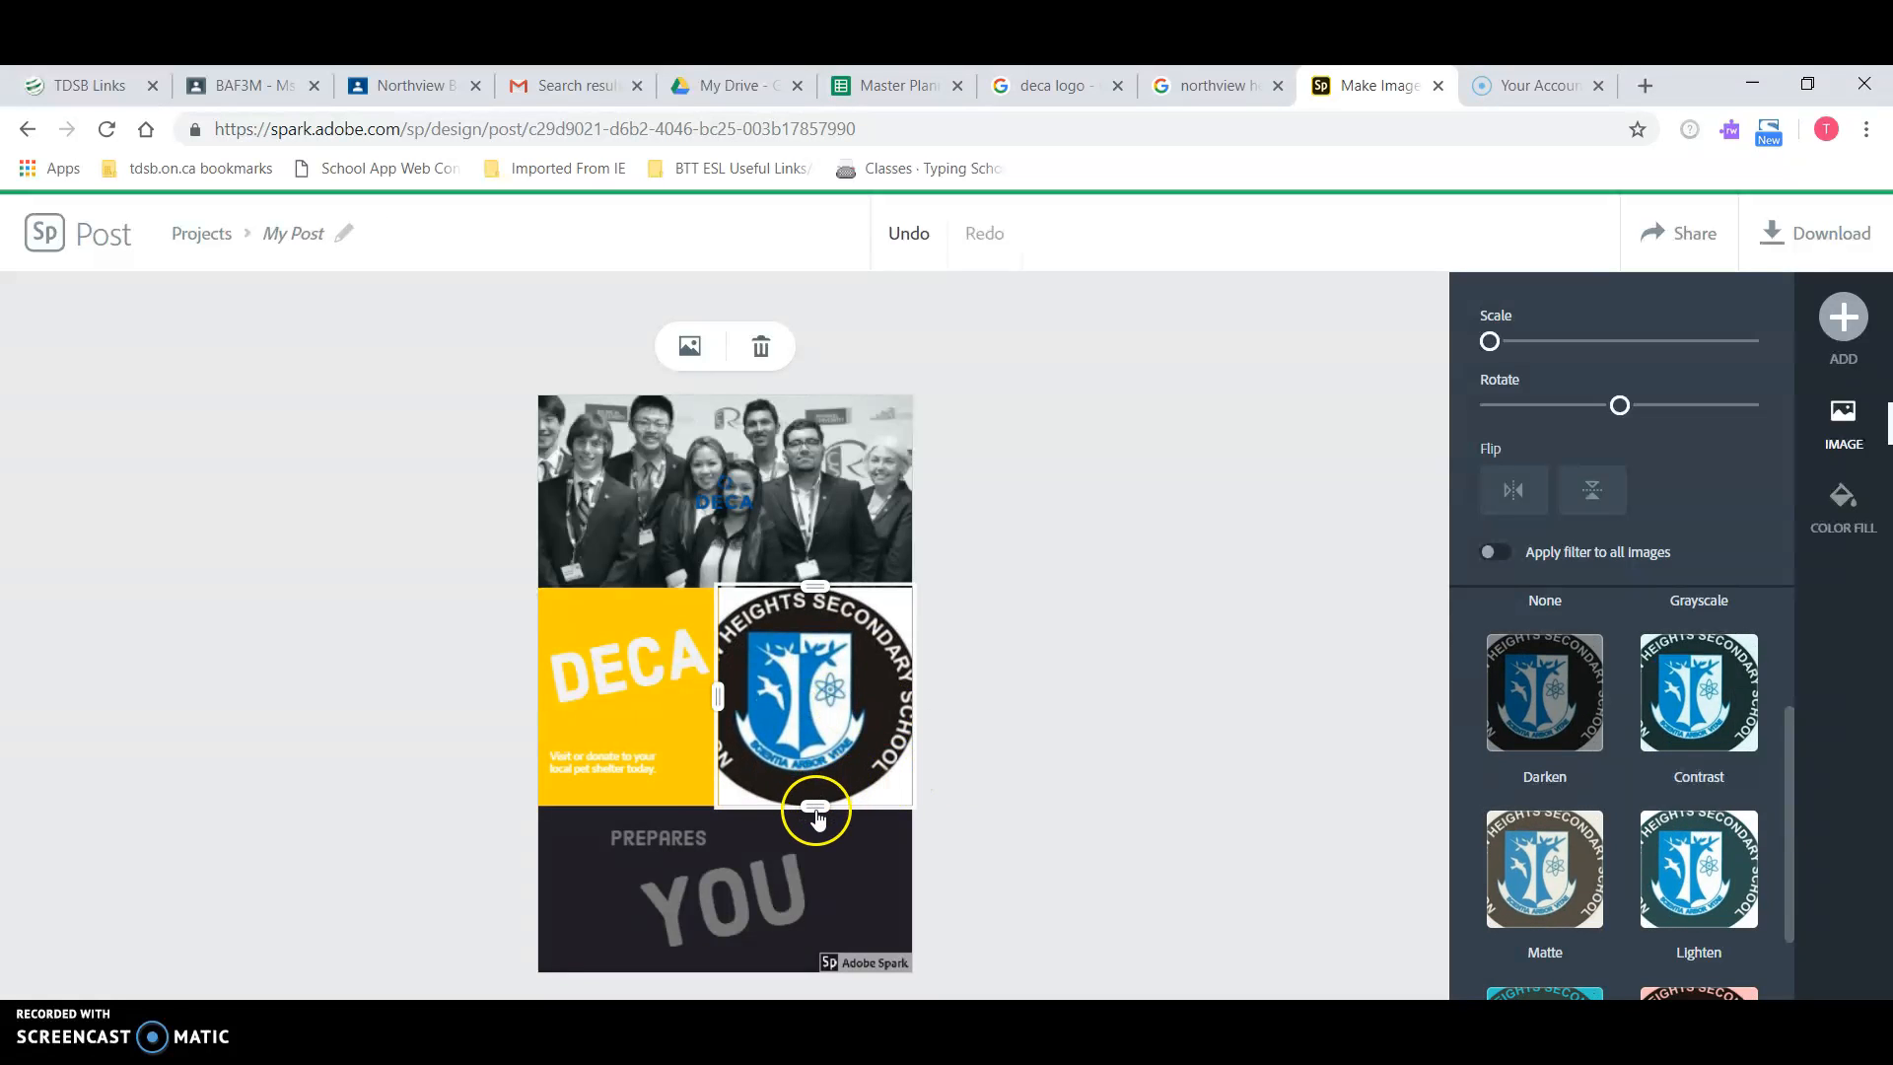
Step: Set the logo's Scale to minimum and adjust the row height so the full circle shows
drag(806, 806, 824, 734)
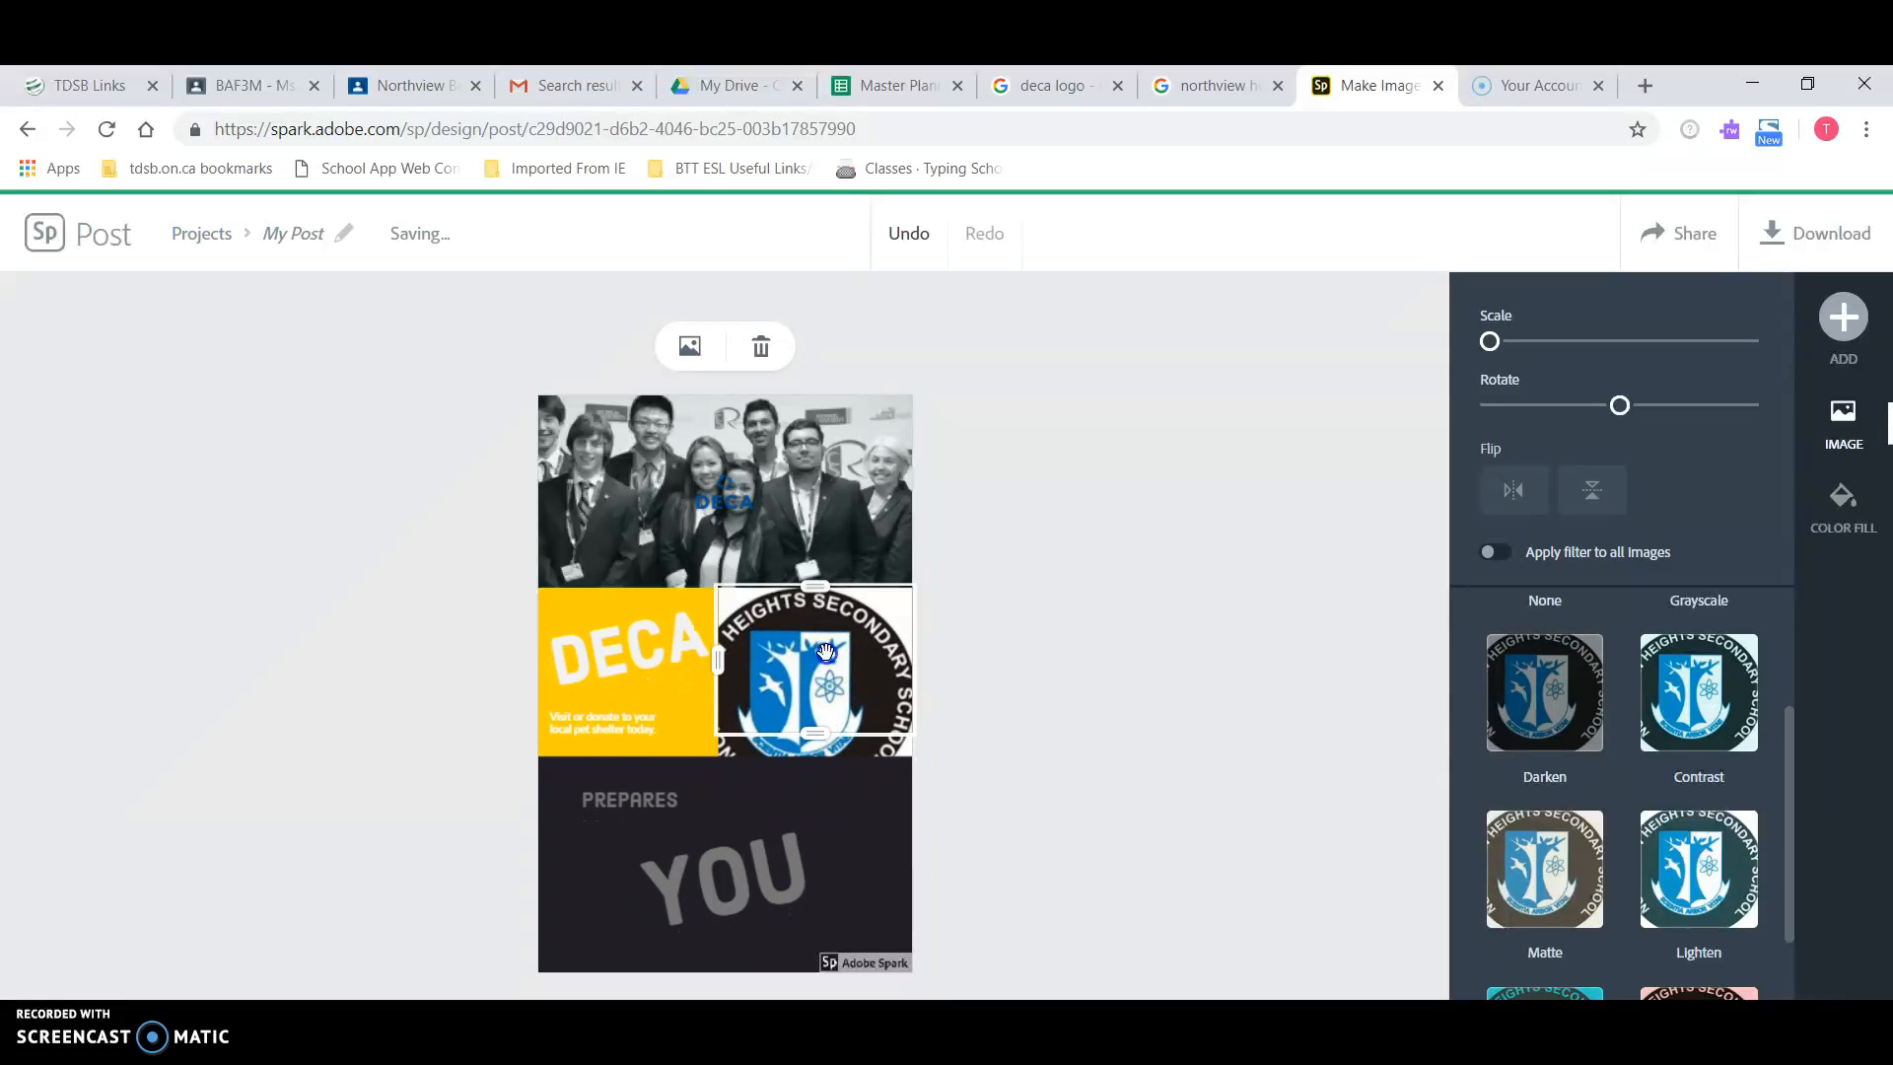
right_click(830, 653)
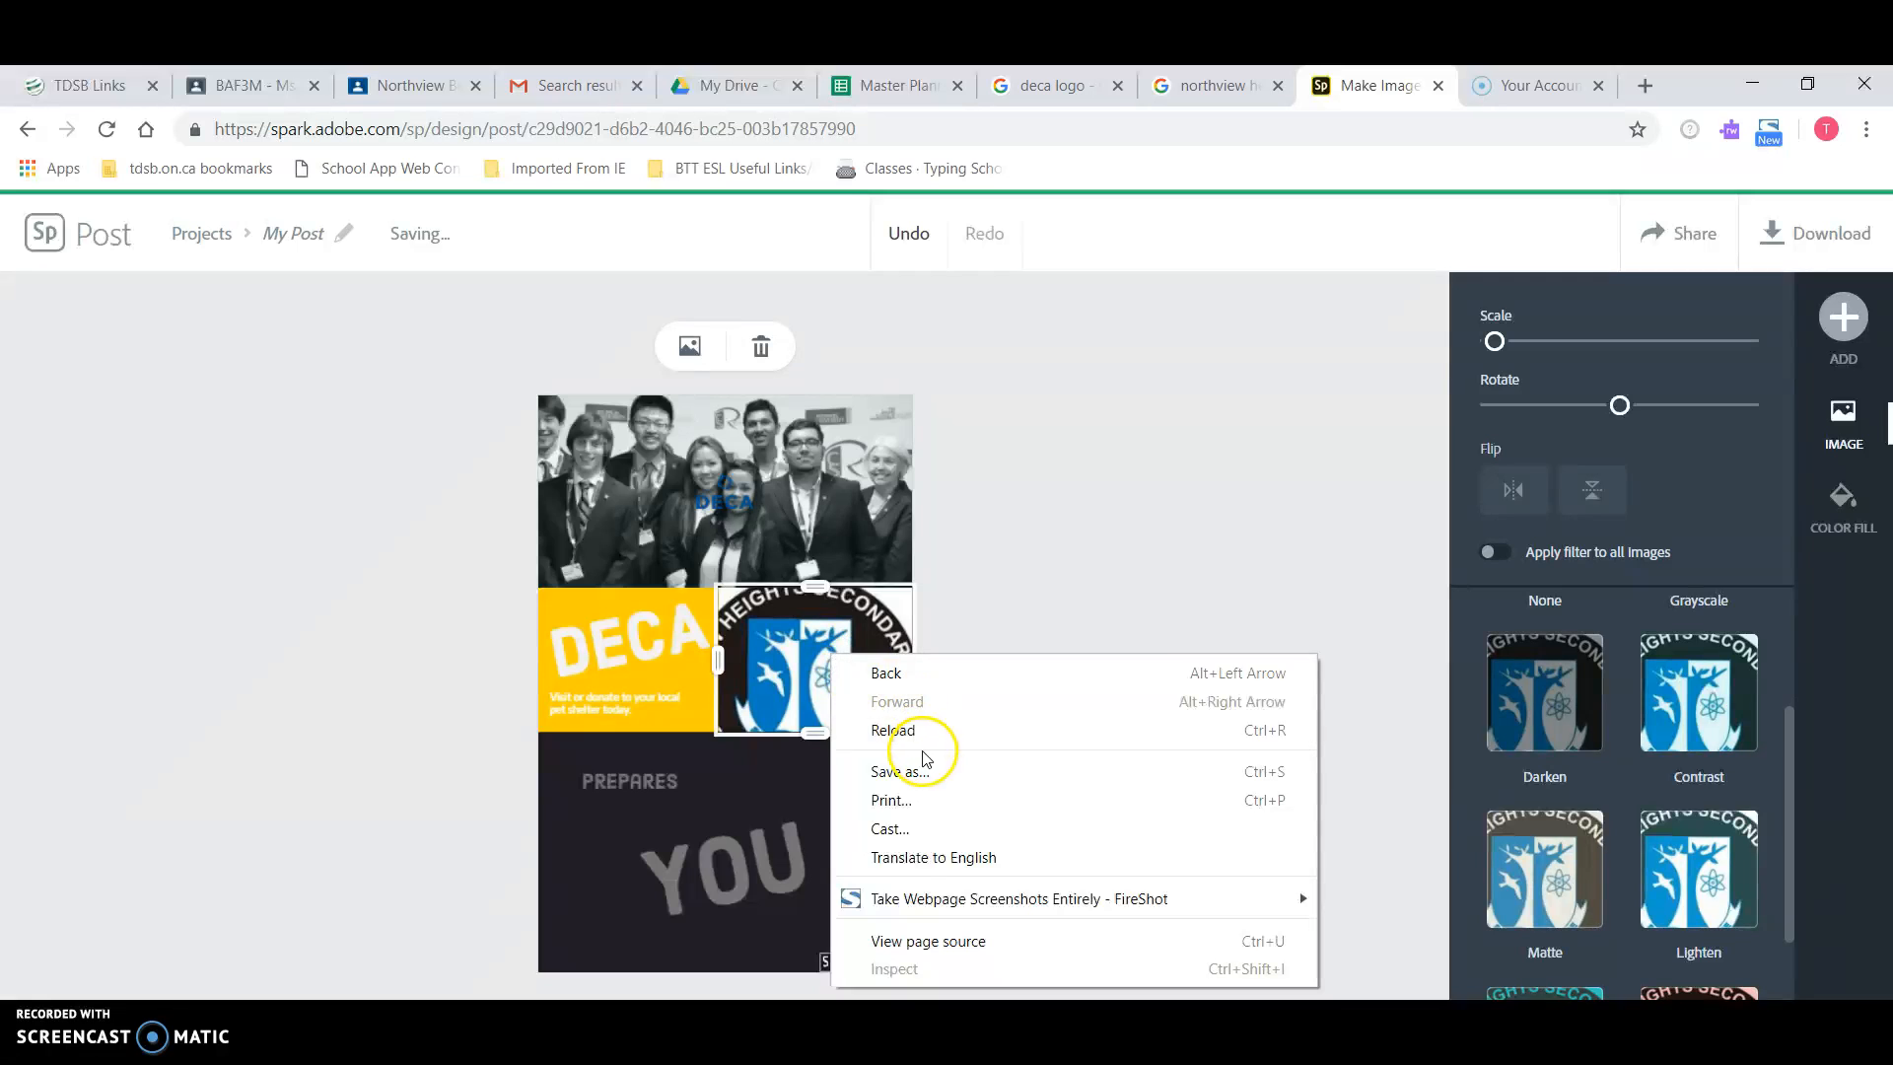
click(806, 633)
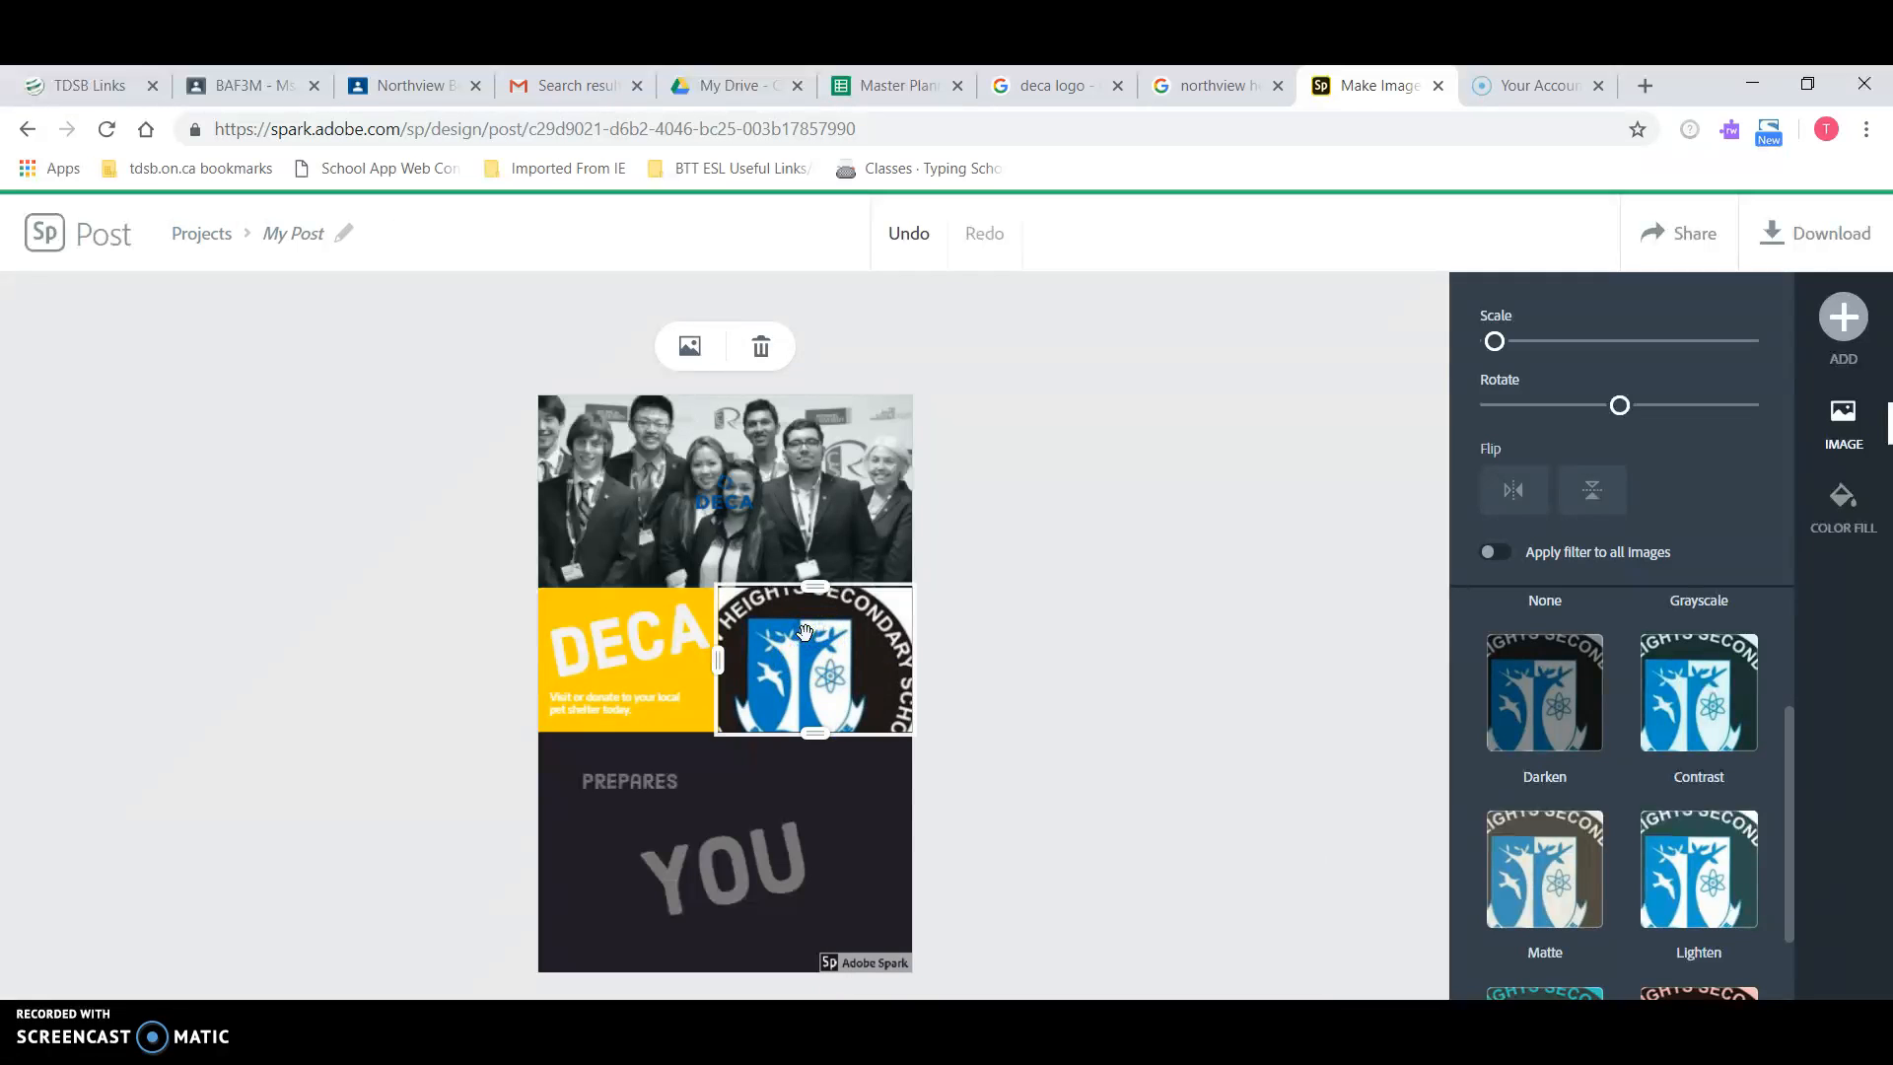
drag(1494, 341, 1469, 342)
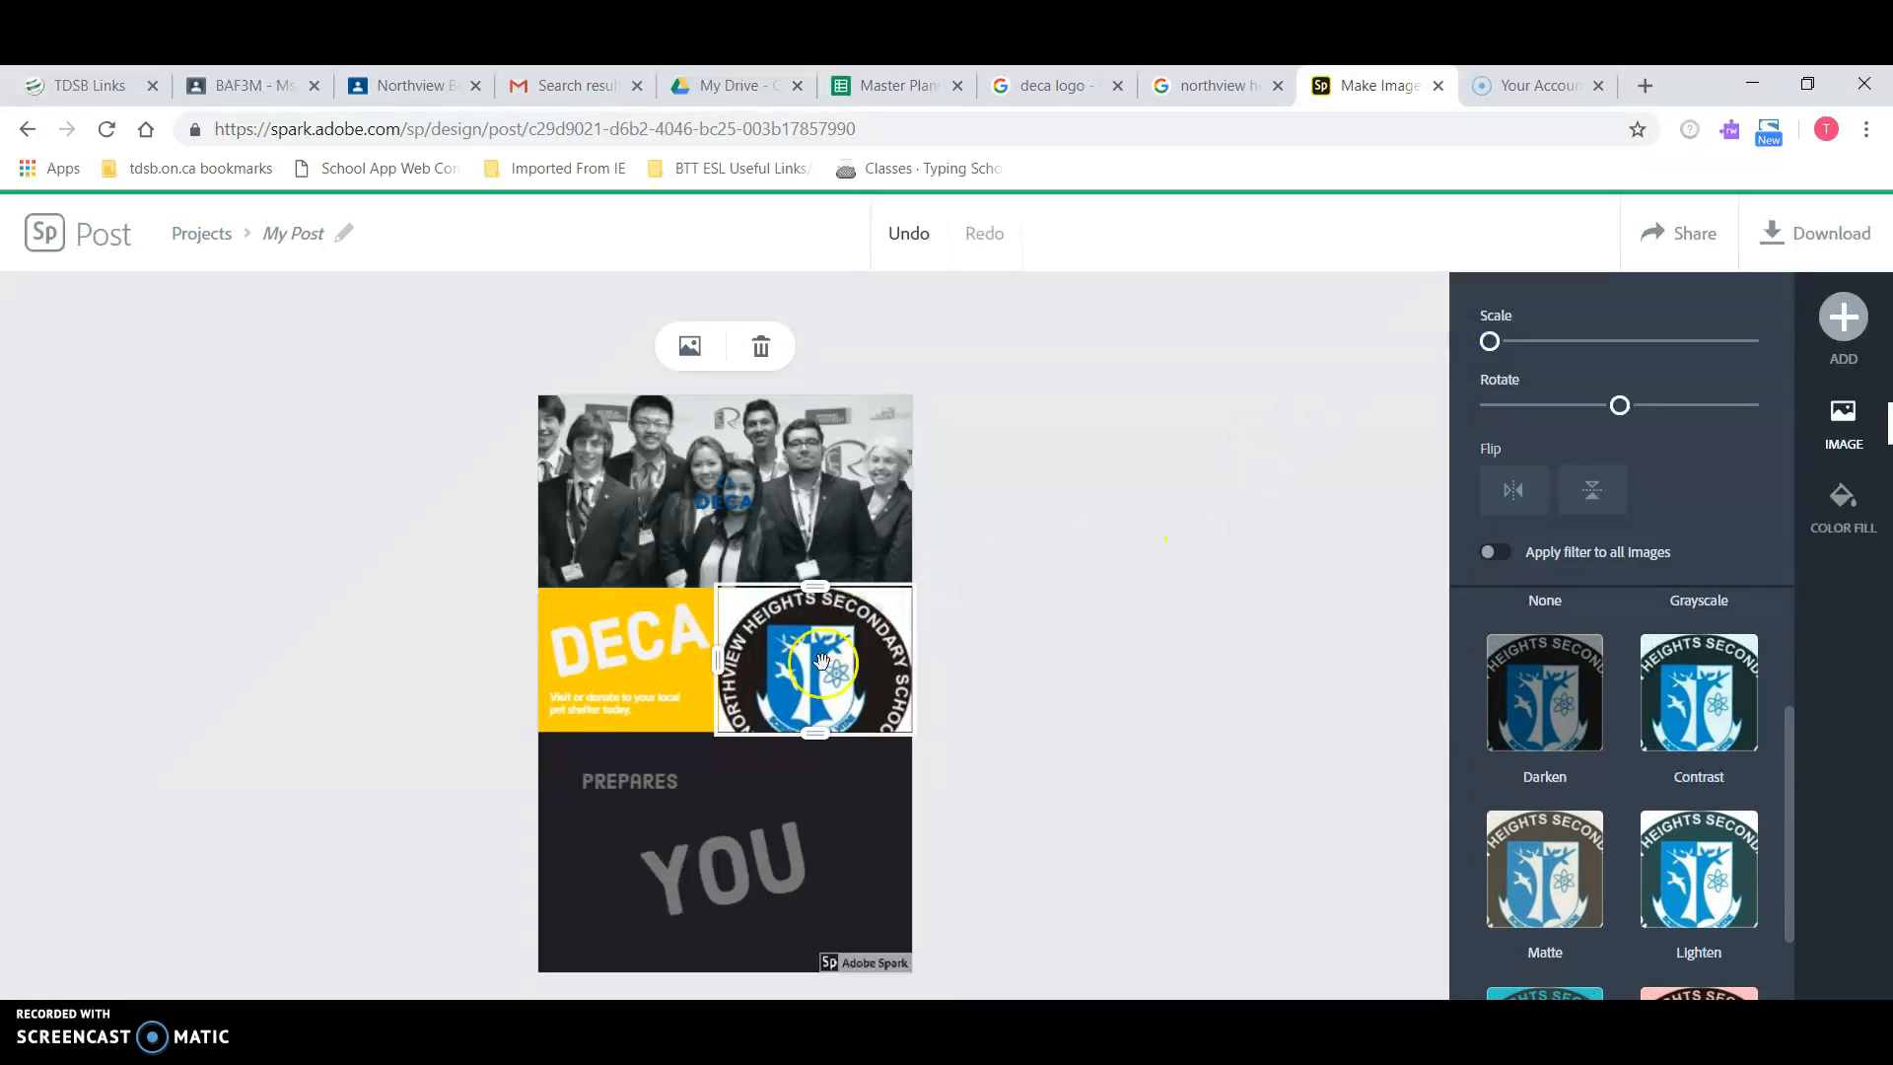
drag(814, 733, 808, 777)
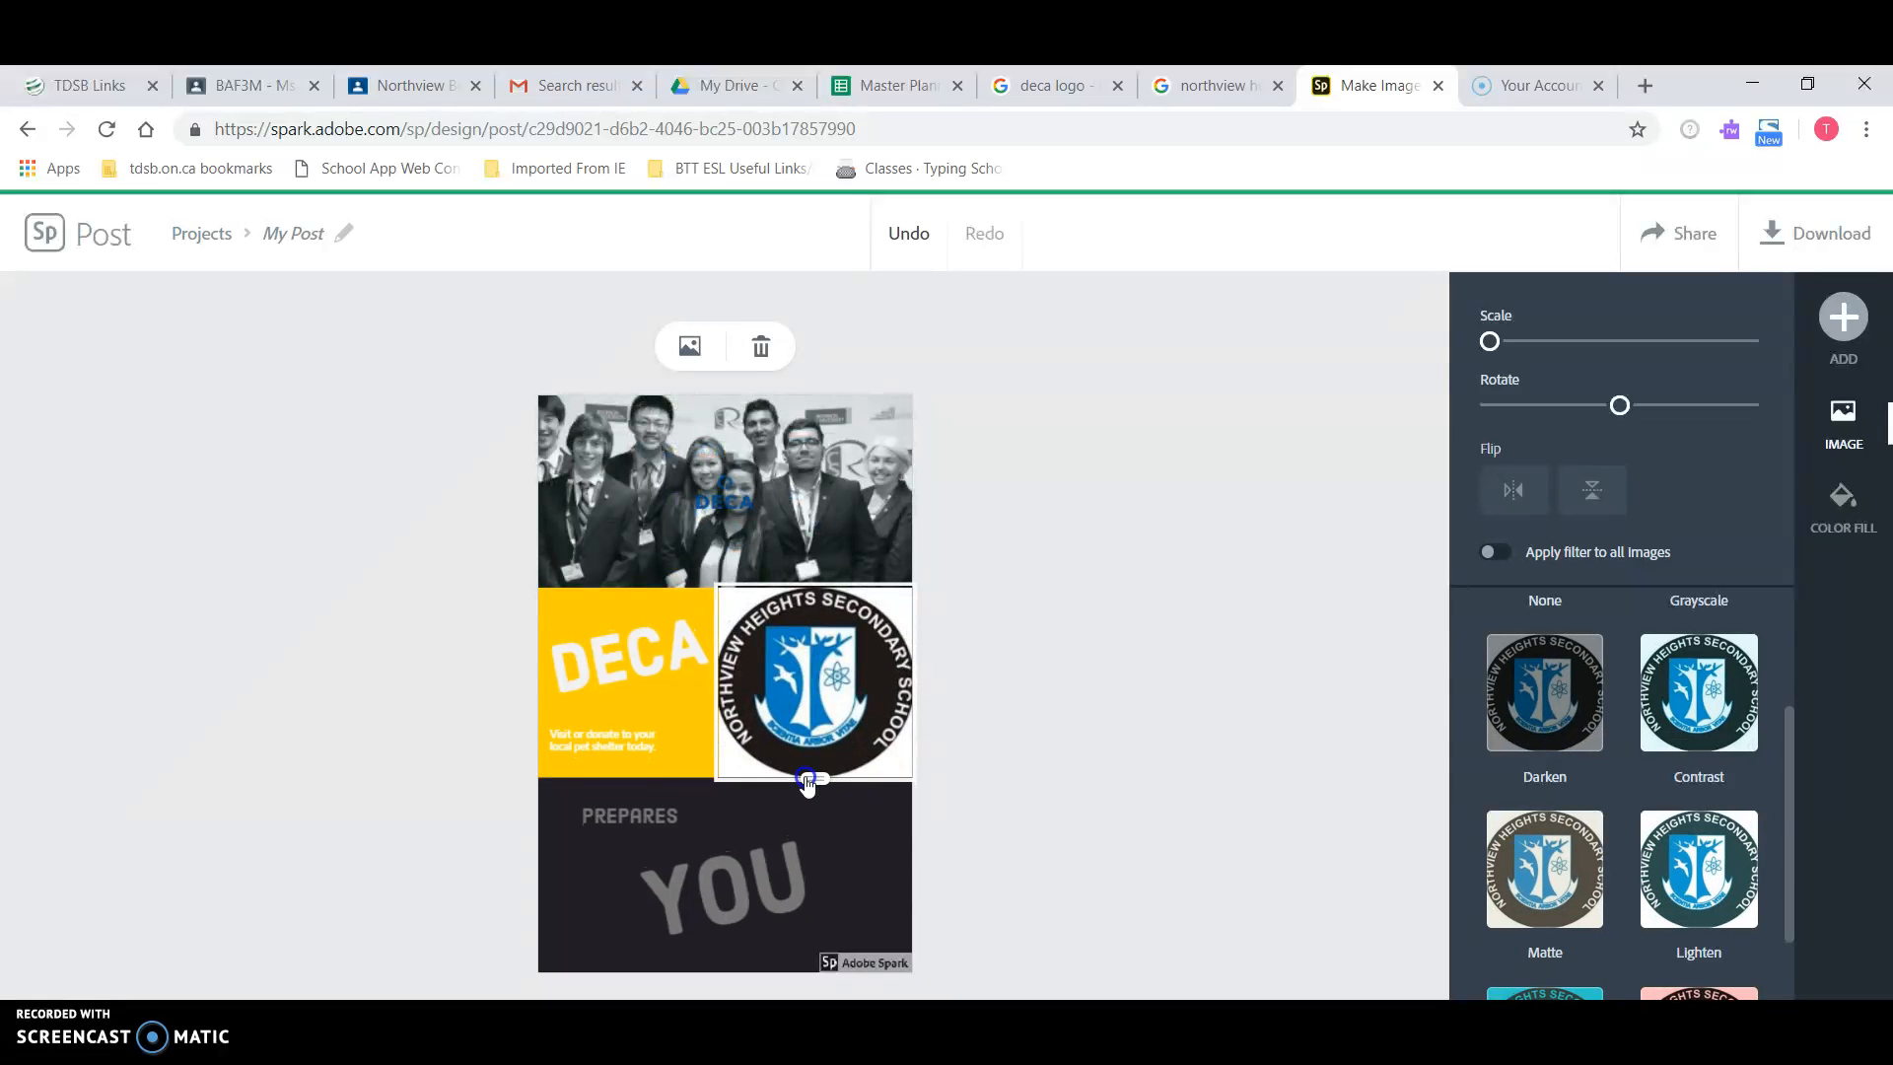
click(880, 838)
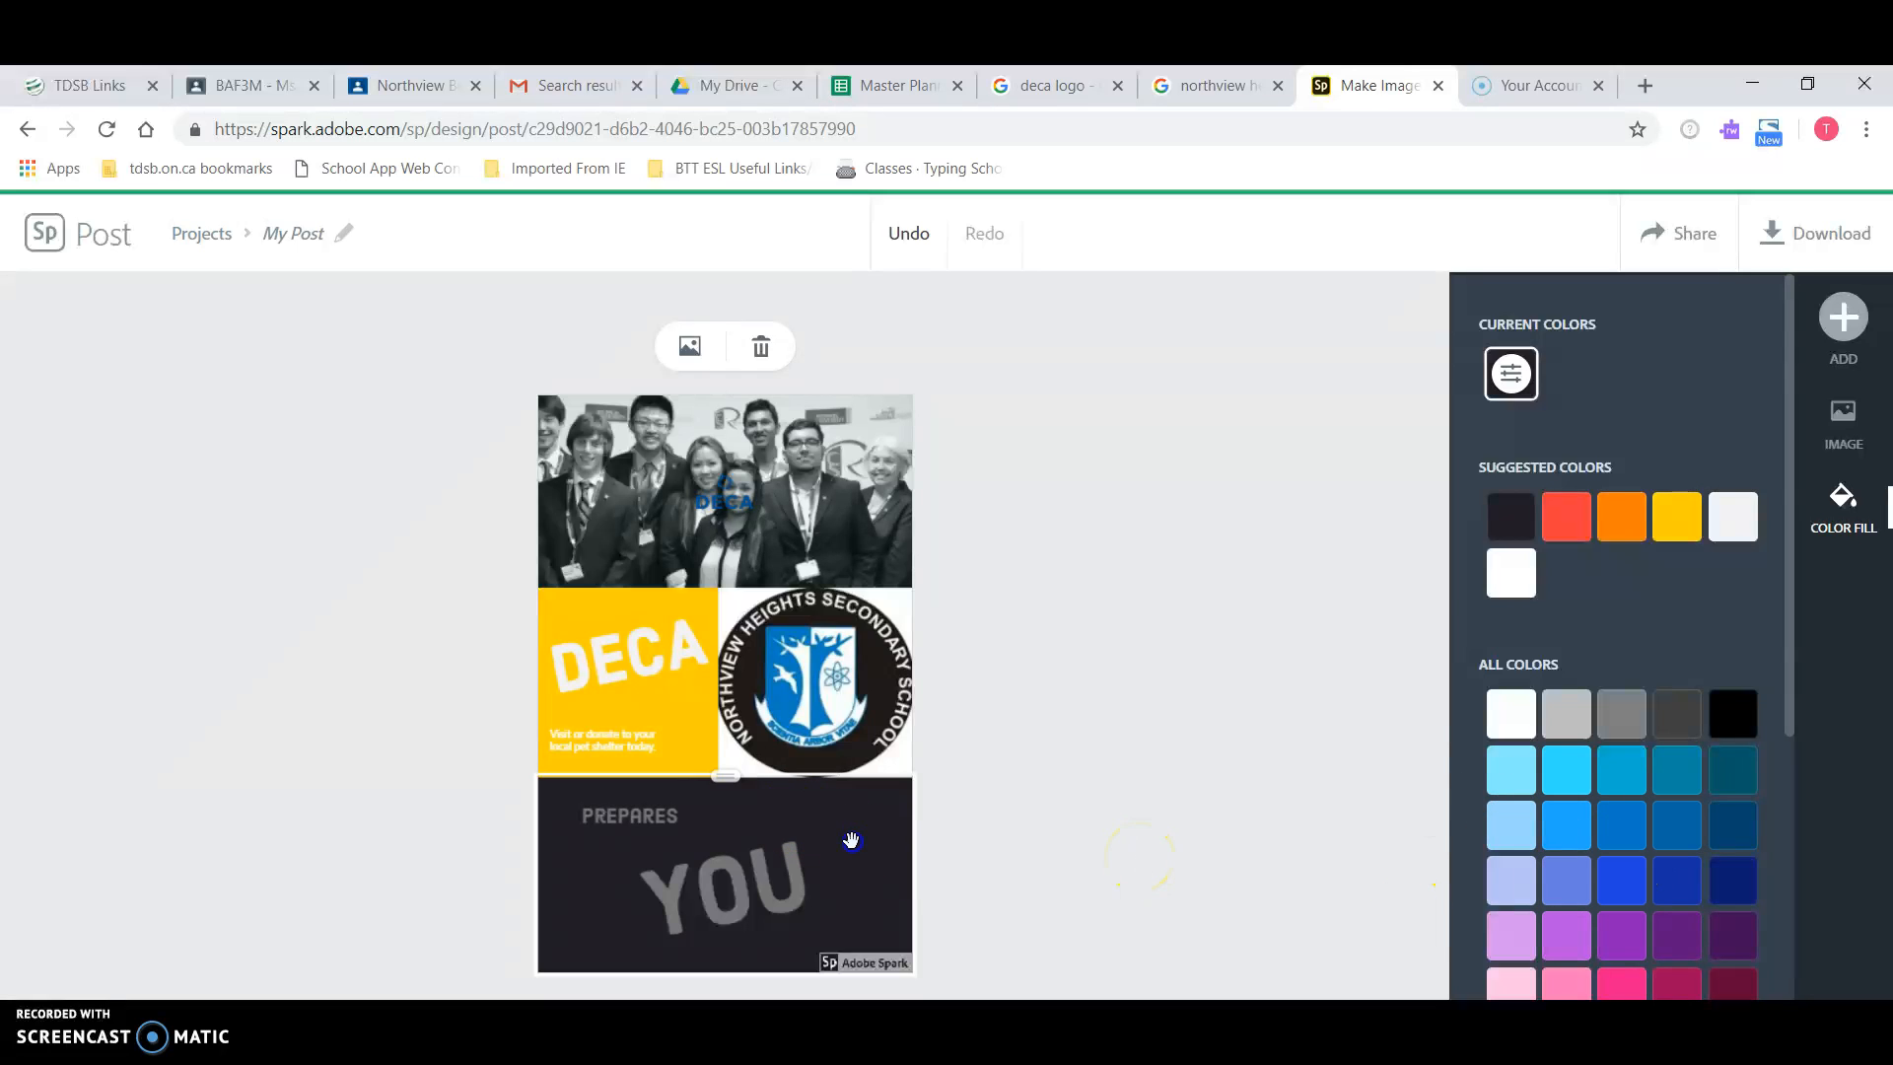
Step: Fill the bottom PREPARES YOU cell with a dark blue from All Colors
click(1622, 878)
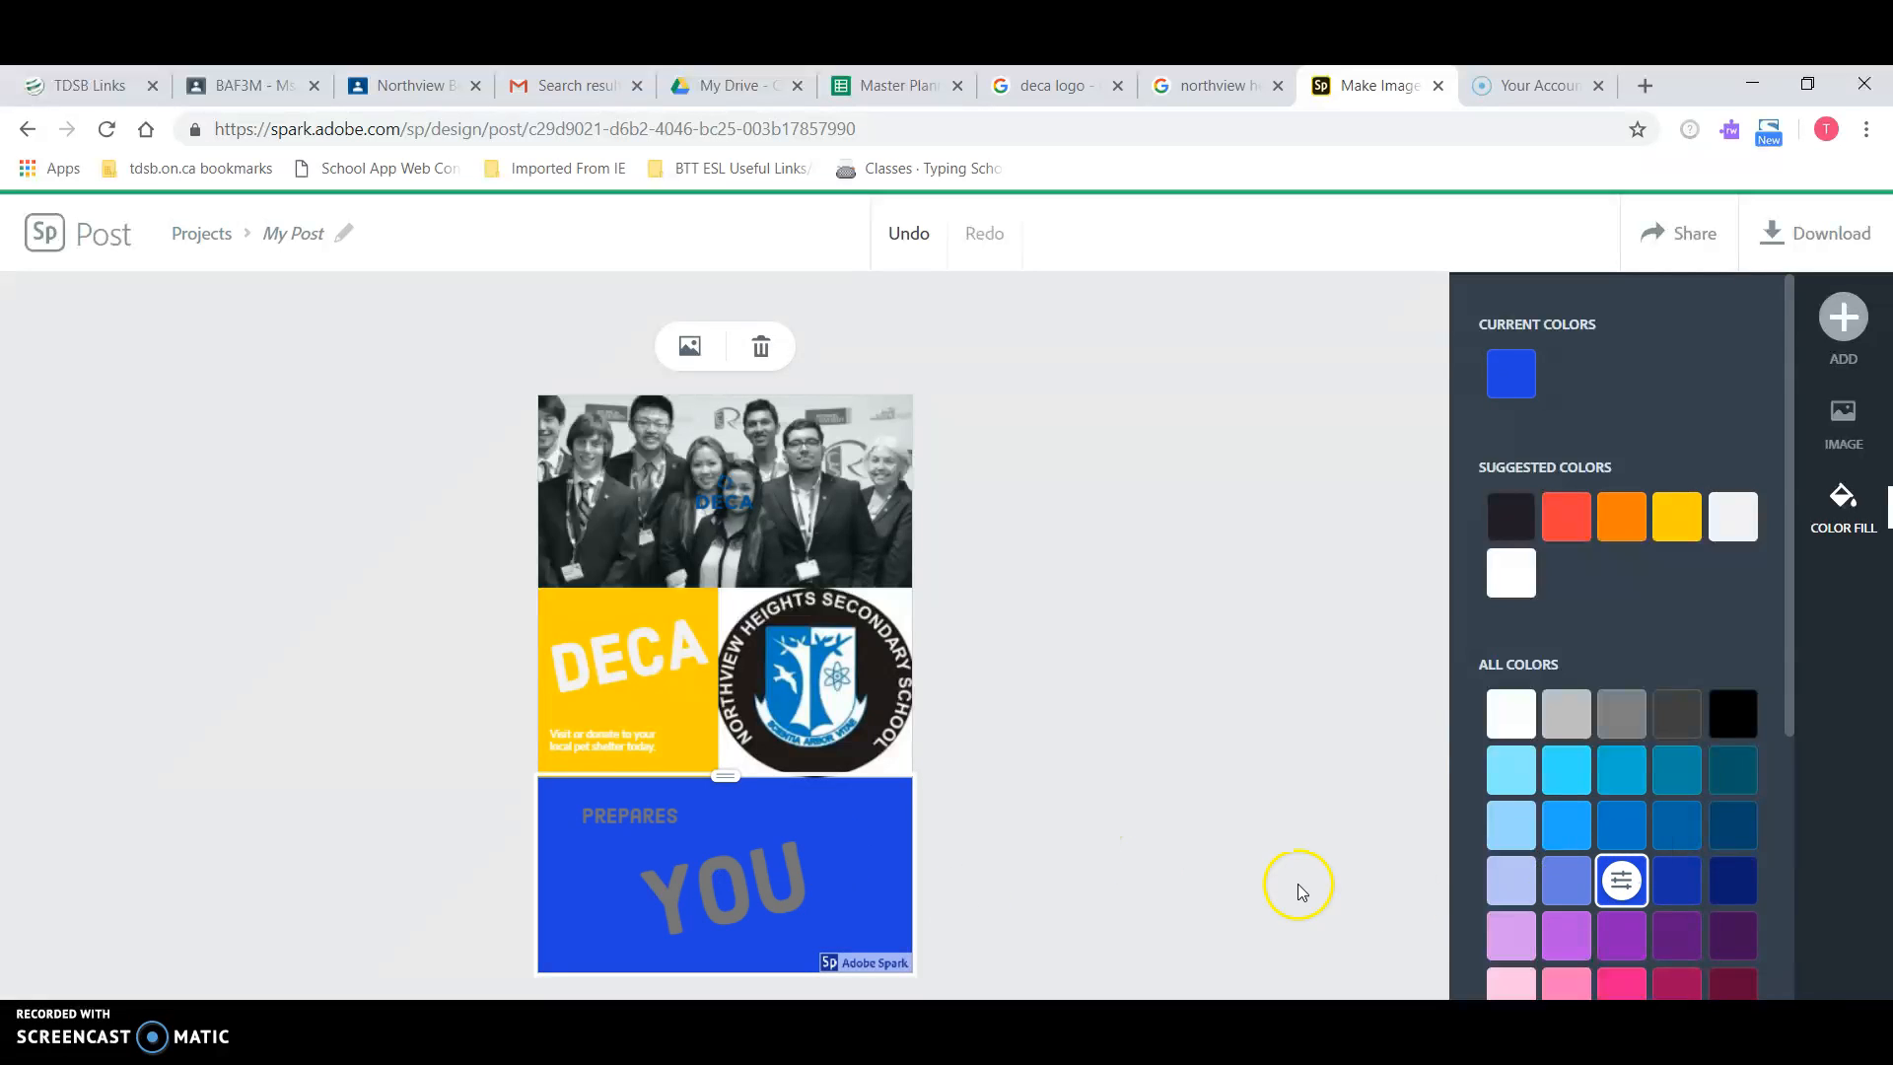
click(1679, 877)
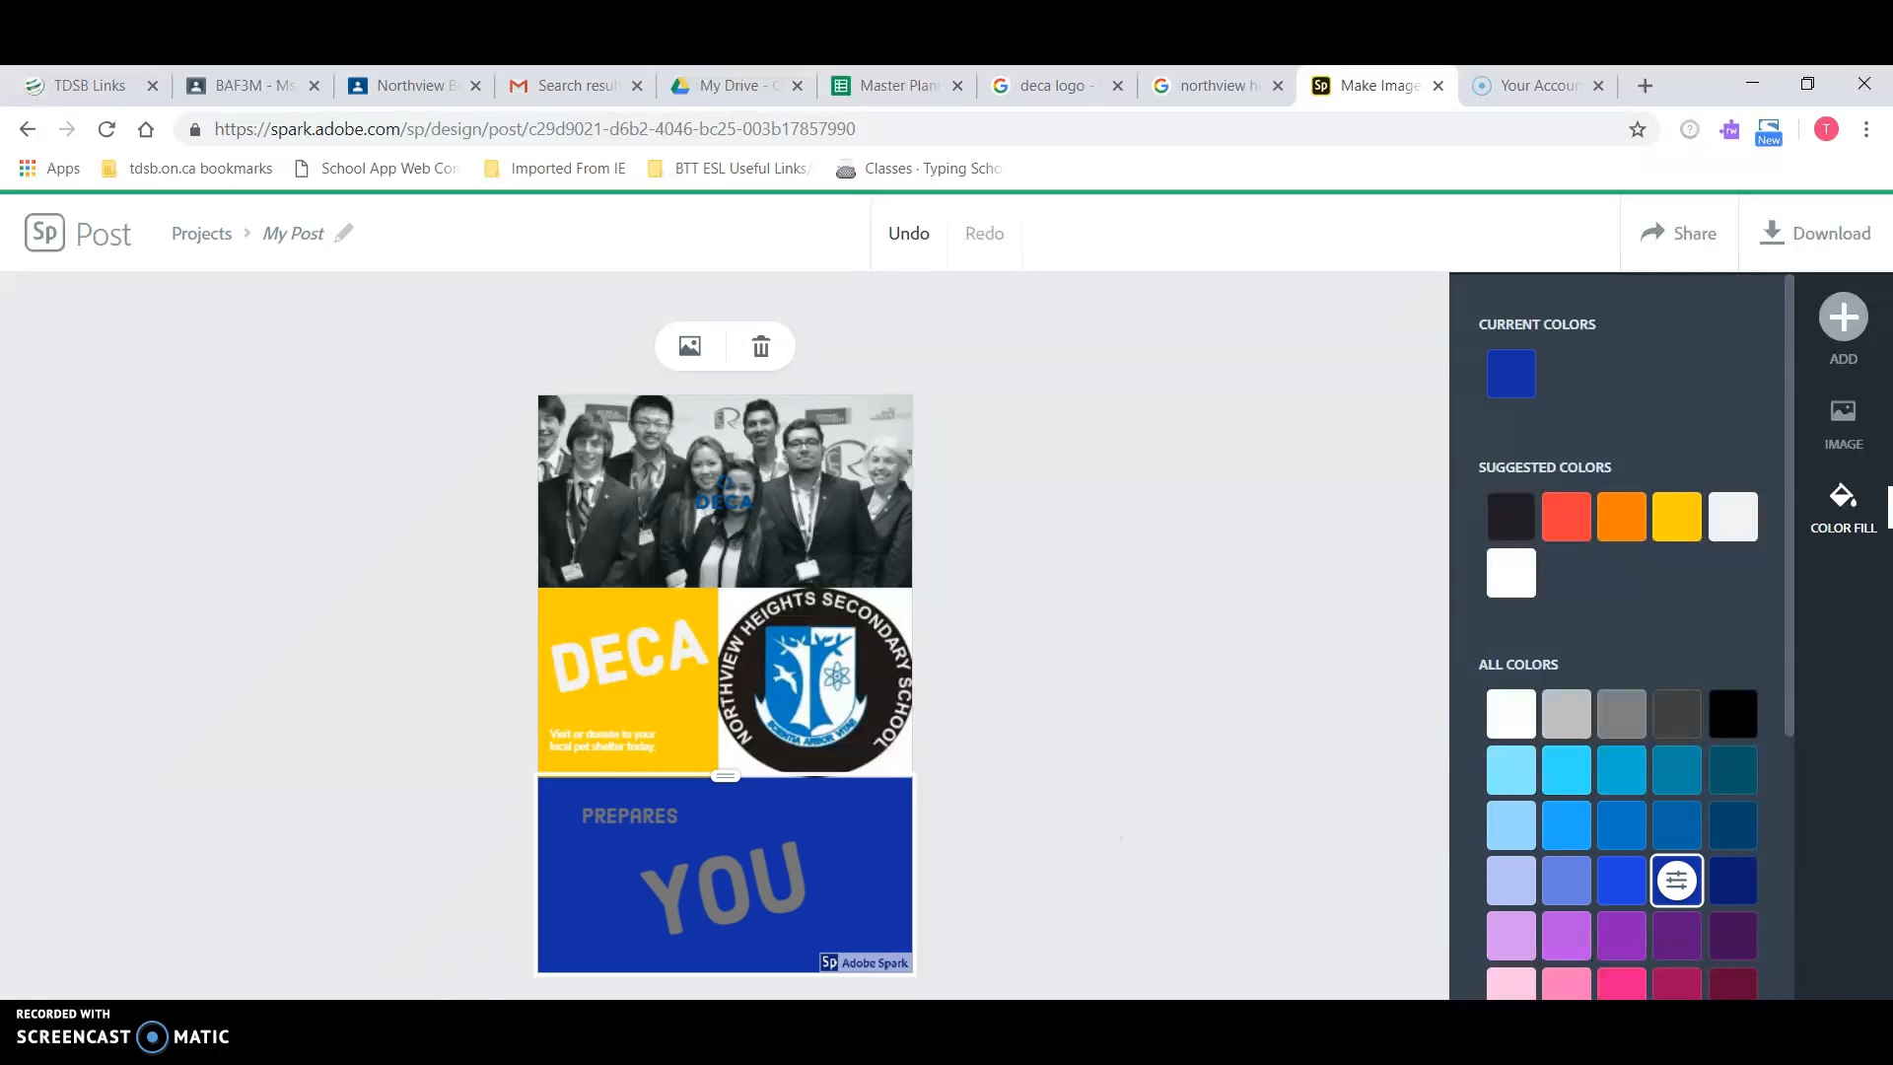